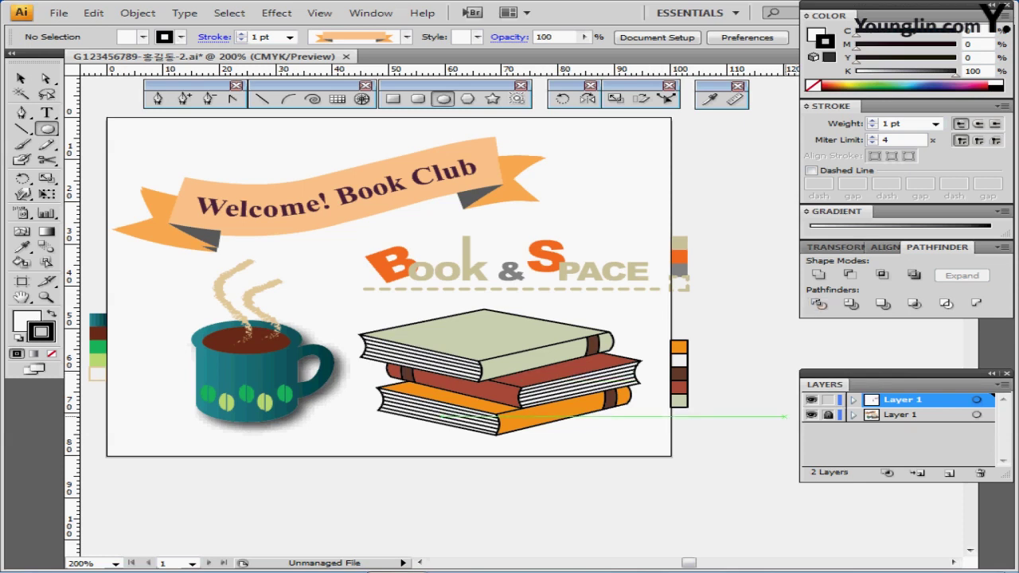
# Hide the locked layer containing the reference artwork and show the guides
pyautogui.click(811, 415)
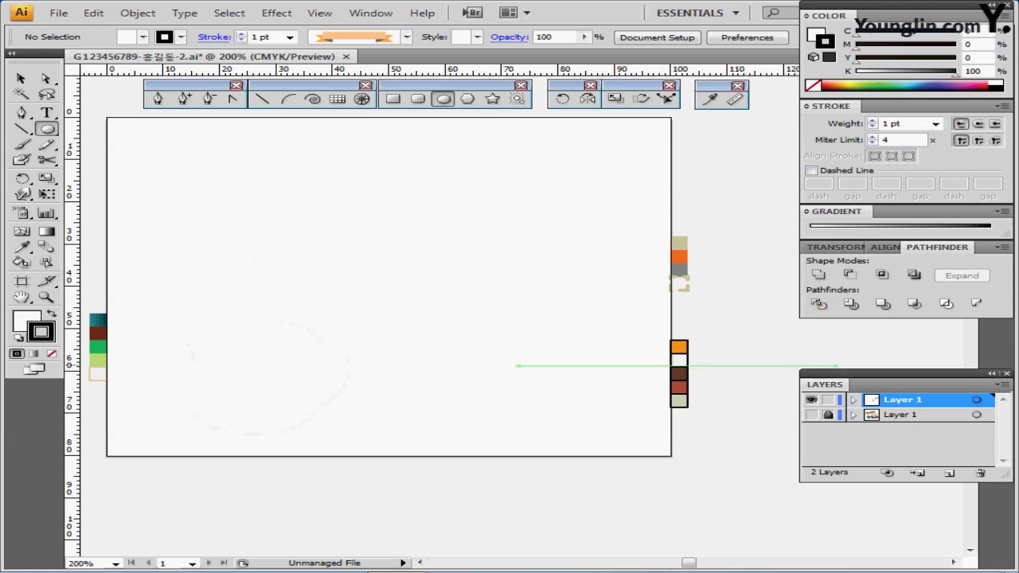
pyautogui.hotkey('ctrl', ';')
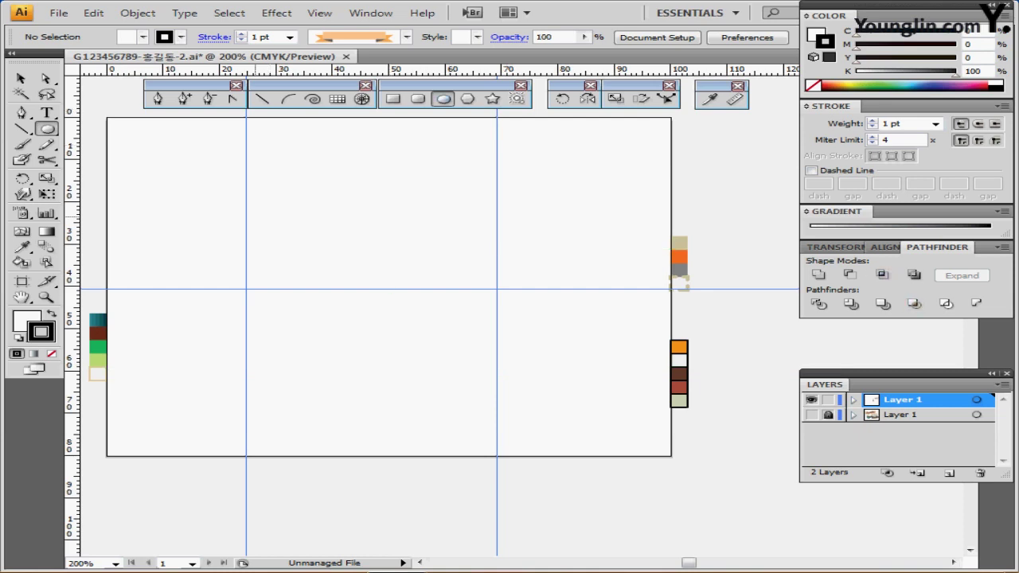
# Draw an ellipse 18 mm wide and about 9 mm high, centred on the left vertical guide below the horizontal guide
pyautogui.click(239, 214)
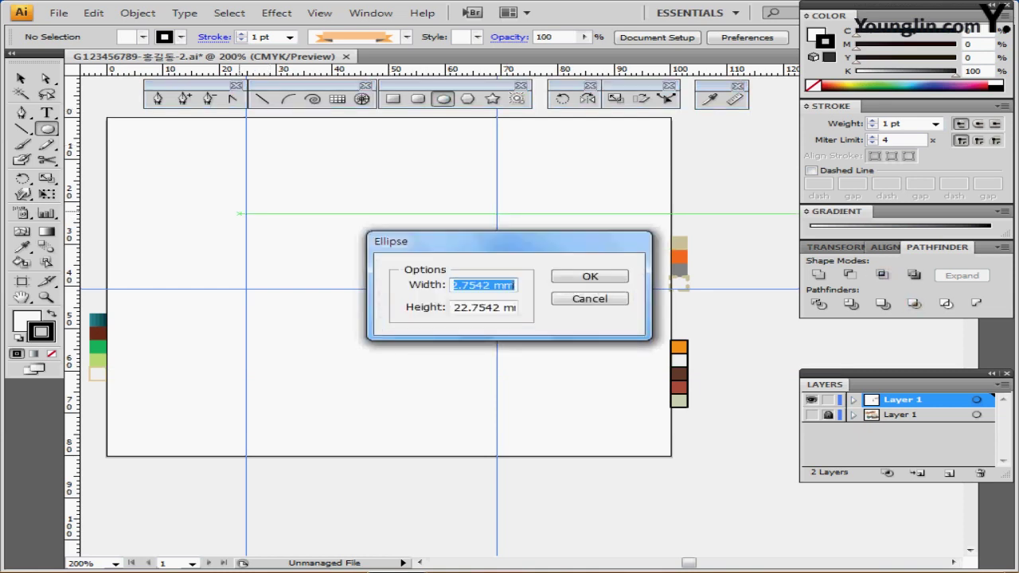
pyautogui.write('18')
pyautogui.press('Tab')
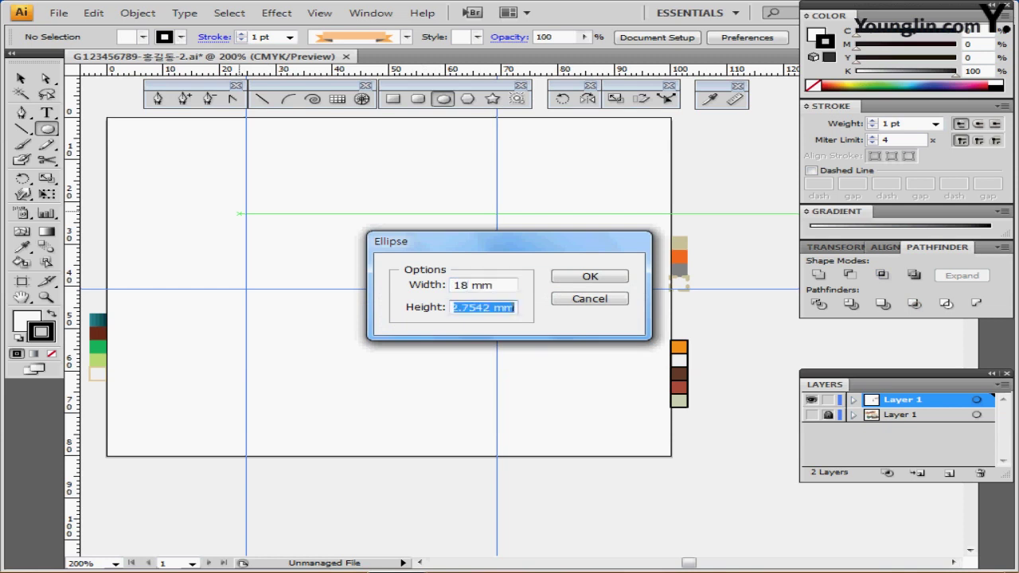
pyautogui.write('7')
pyautogui.press('Return')
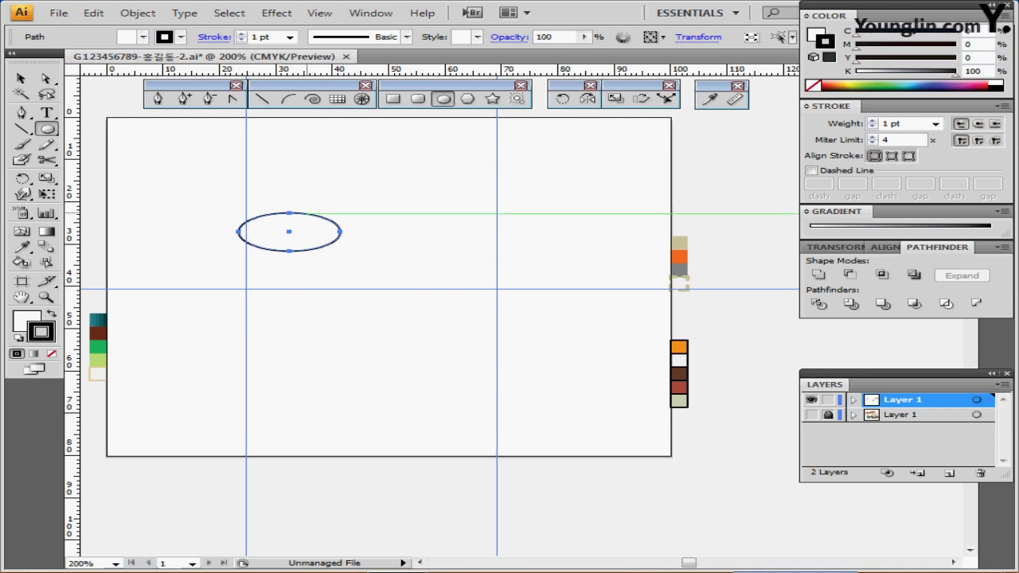
pyautogui.moveTo(293, 232); pyautogui.dragTo(249, 317)
# Draw an 18 by 15 mm rectangle centred on the left vertical guide just below the ellipse
pyautogui.hotkey('ctrl', '=')
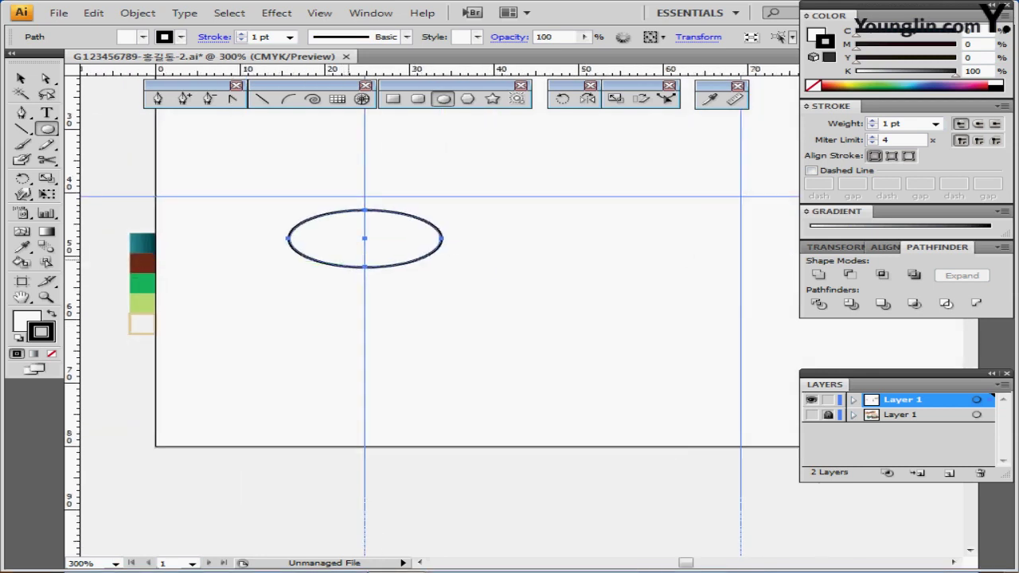
pyautogui.press('m')
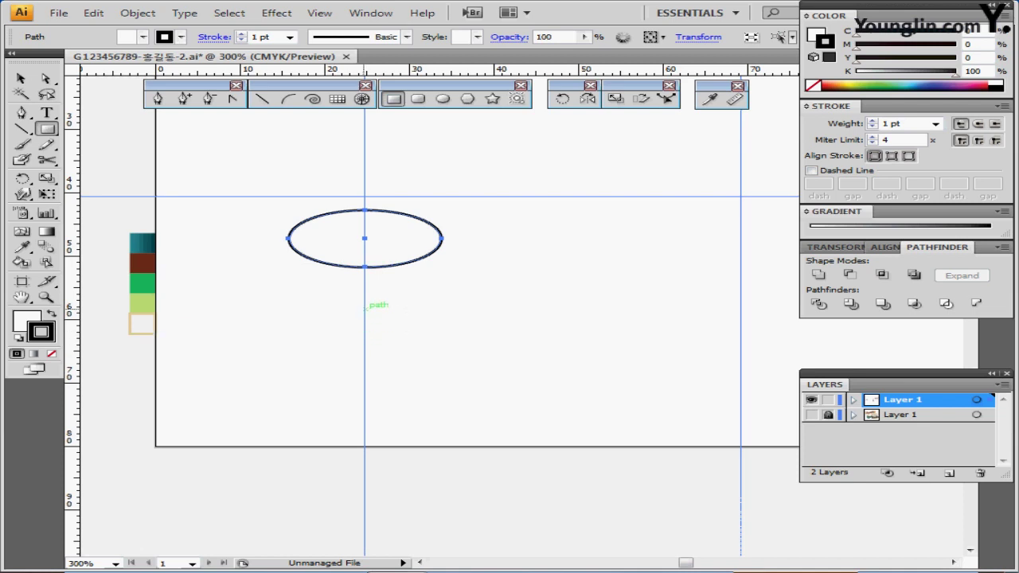
pyautogui.click(365, 309)
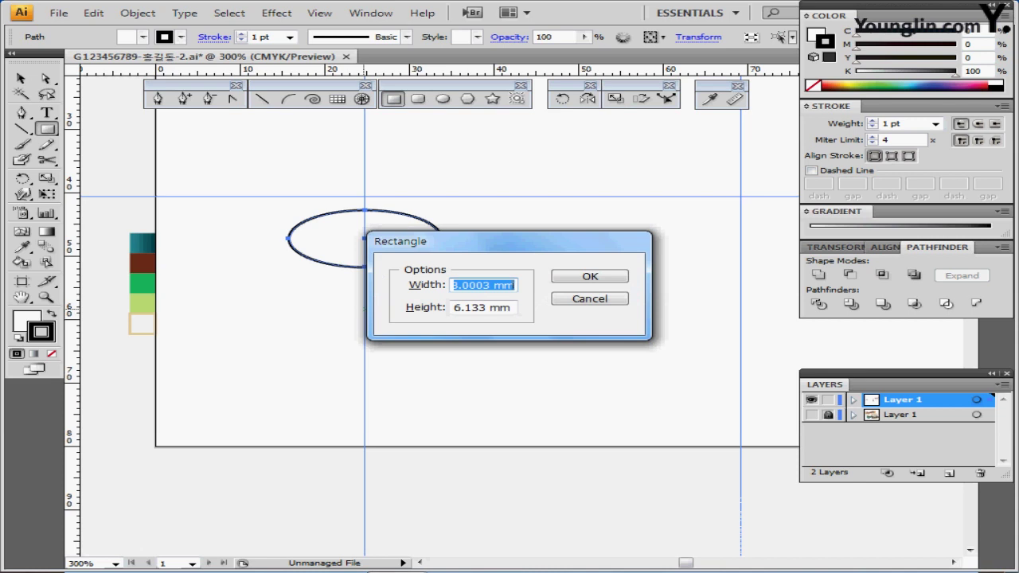
pyautogui.write('18')
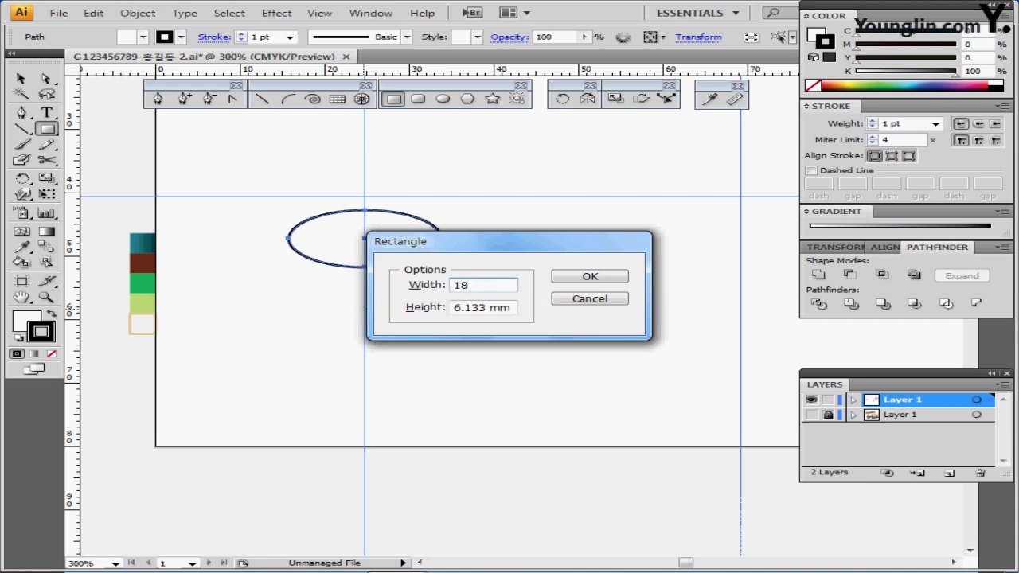
pyautogui.press('Tab')
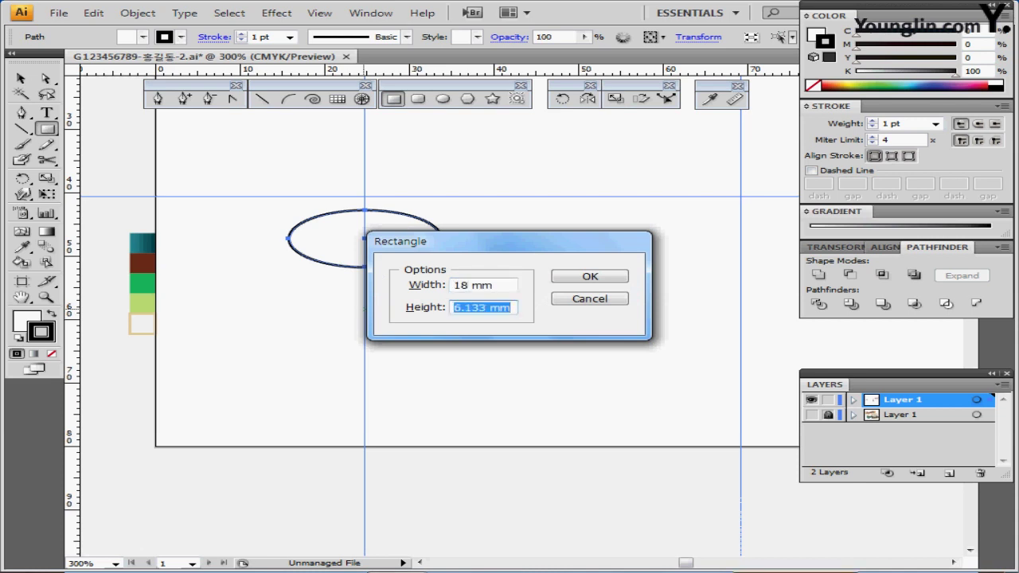
pyautogui.write('15')
pyautogui.press('Return')
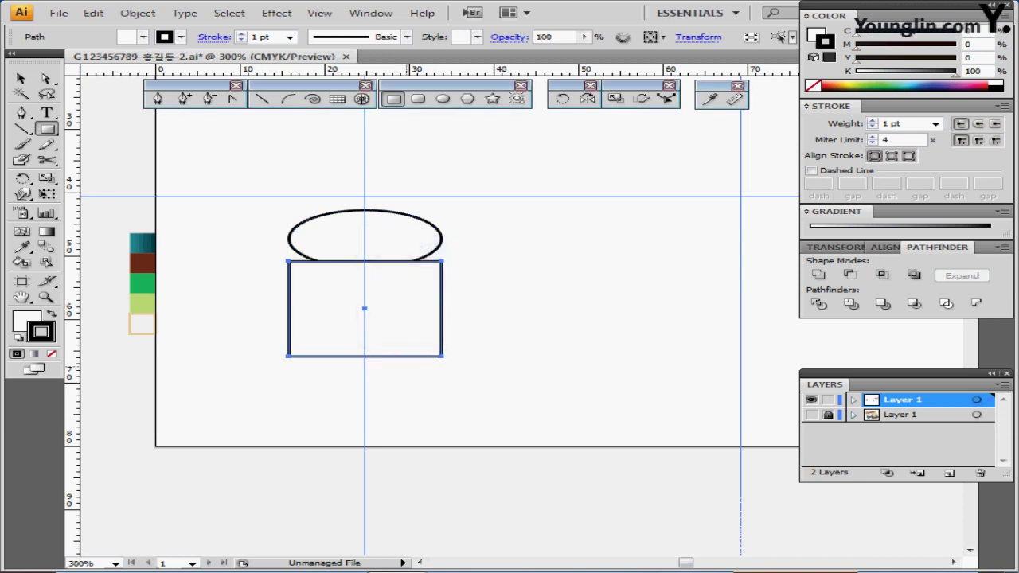
# Move the rectangle up over the ellipse's upper half, and shift both shapes down along the left vertical guide
pyautogui.moveTo(400, 341); pyautogui.dragTo(401, 227)
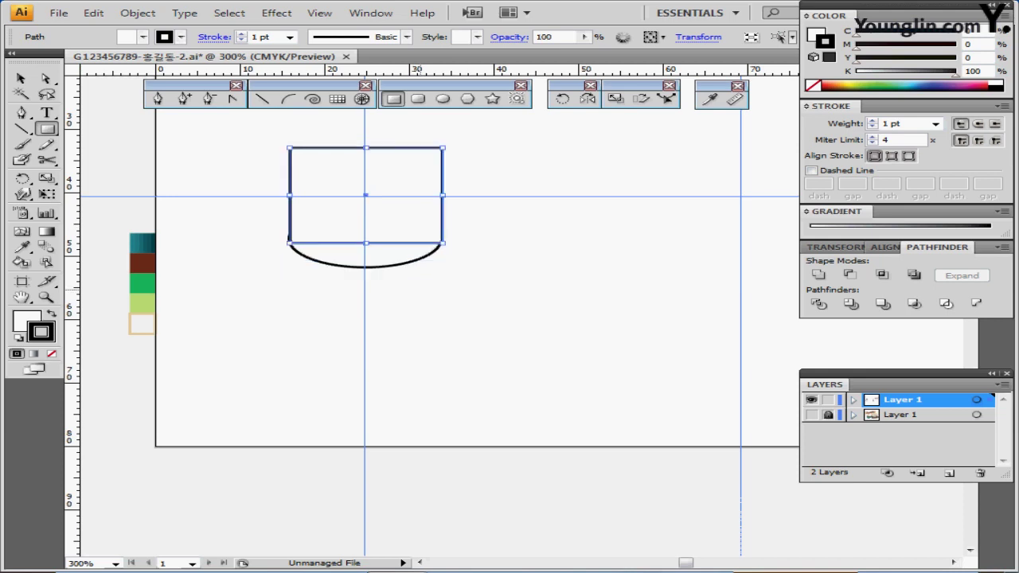
pyautogui.scroll(3, 390, 277)
pyautogui.moveTo(248, 182); pyautogui.dragTo(360, 307)
pyautogui.moveTo(364, 258); pyautogui.dragTo(356, 365)
# Nudge the rectangle up so its bottom edge meets the widest points of the ellipse
pyautogui.keyDown('ctrl'); pyautogui.click(472, 349); pyautogui.keyUp('ctrl')
pyautogui.keyDown('ctrl'); pyautogui.click(427, 326); pyautogui.keyUp('ctrl')
pyautogui.press('Up')
pyautogui.press('Up')
pyautogui.press('Up')
pyautogui.press('Up')
pyautogui.press('Up')
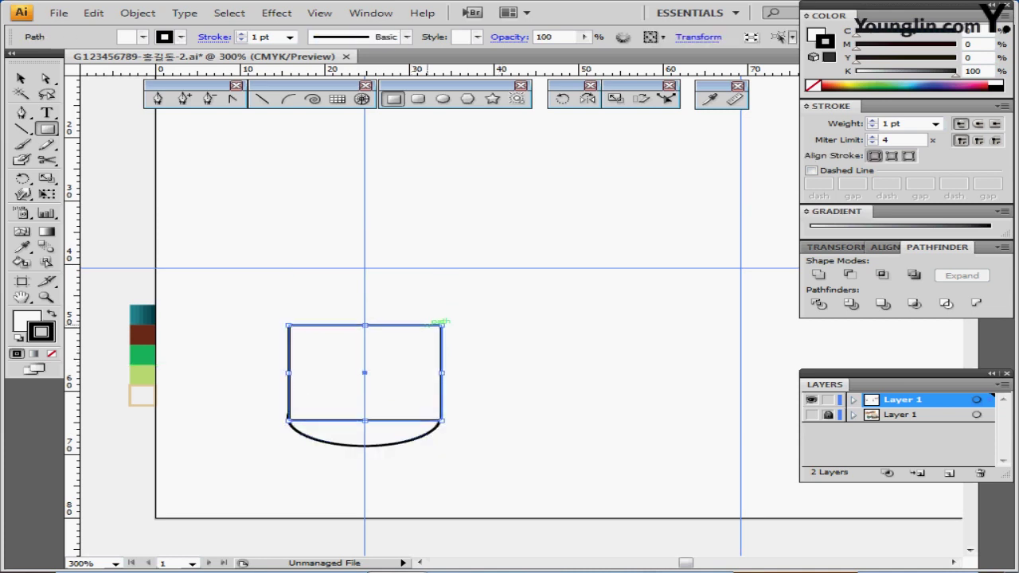
pyautogui.keyDown('ctrl'); pyautogui.click(532, 346); pyautogui.keyUp('ctrl')
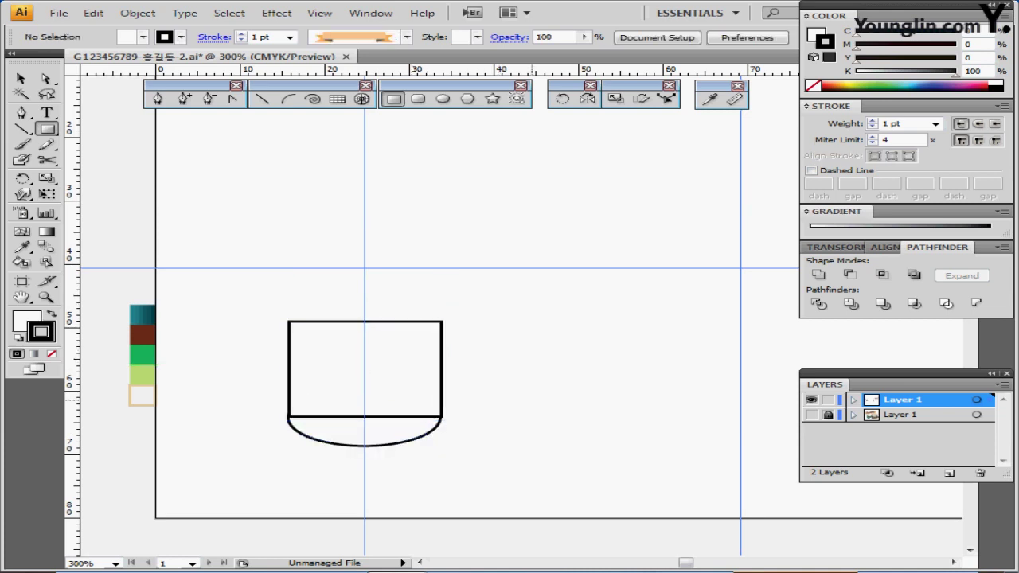
# Align the rectangle and the bottom ellipse on their horizontal centres
pyautogui.moveTo(520, 303); pyautogui.dragTo(349, 445)
pyautogui.moveTo(520, 445); pyautogui.dragTo(520, 444)
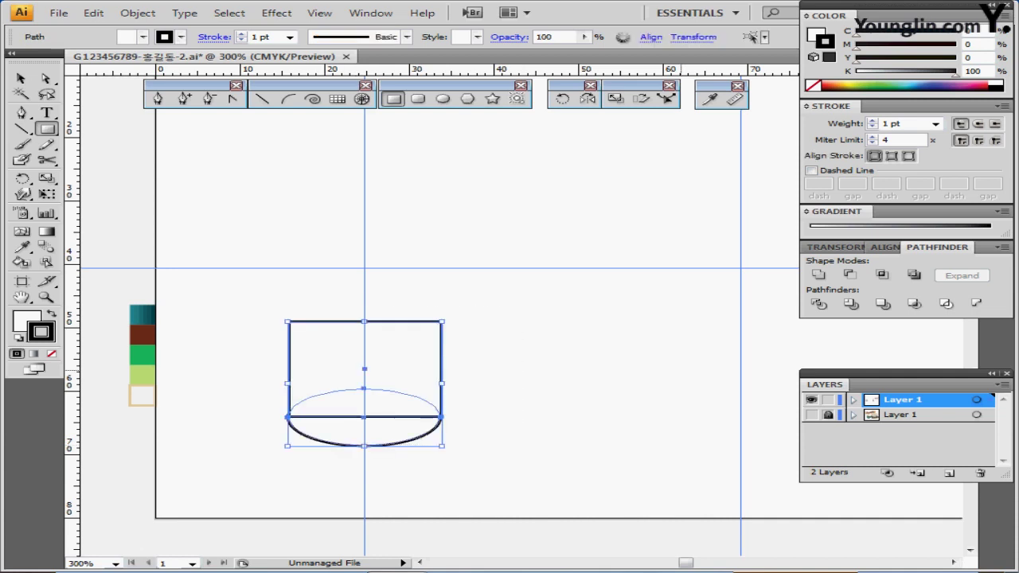
pyautogui.click(887, 247)
pyautogui.click(853, 273)
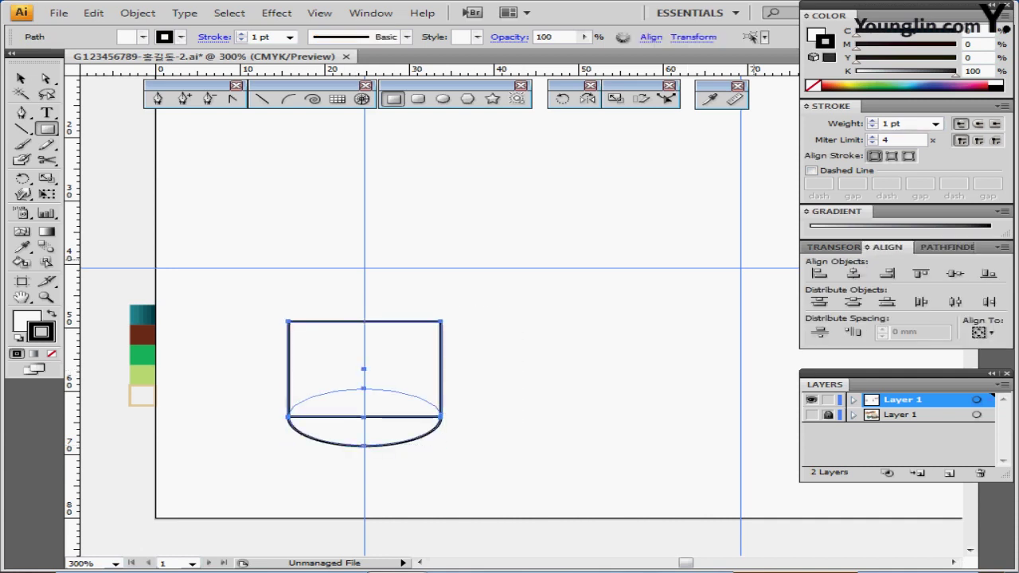
pyautogui.click(559, 350)
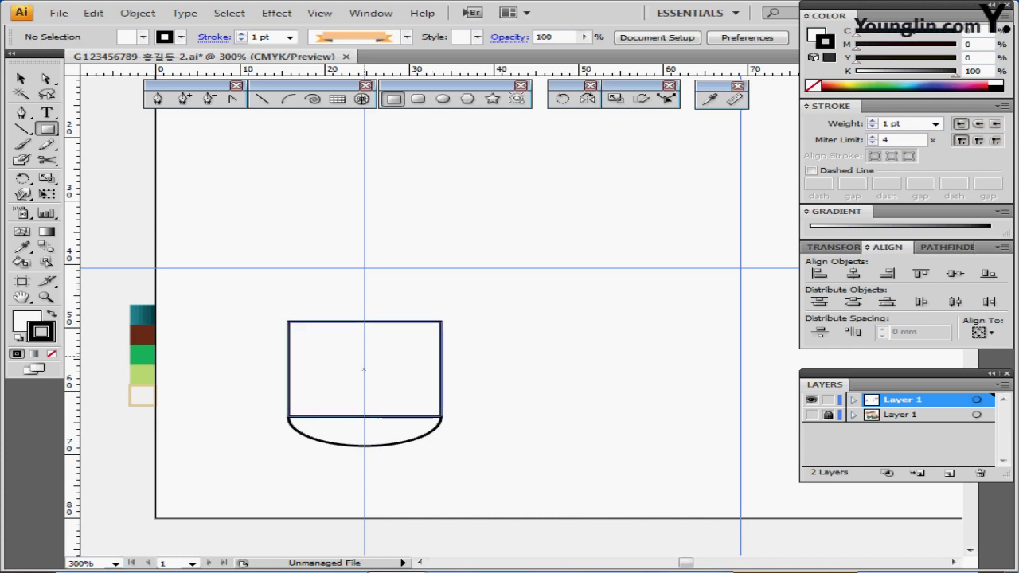
# Draw a rim ellipse about 20 mm wide and 10 mm high over the rectangle's top edge, centred on the vertical guide
pyautogui.click(442, 98)
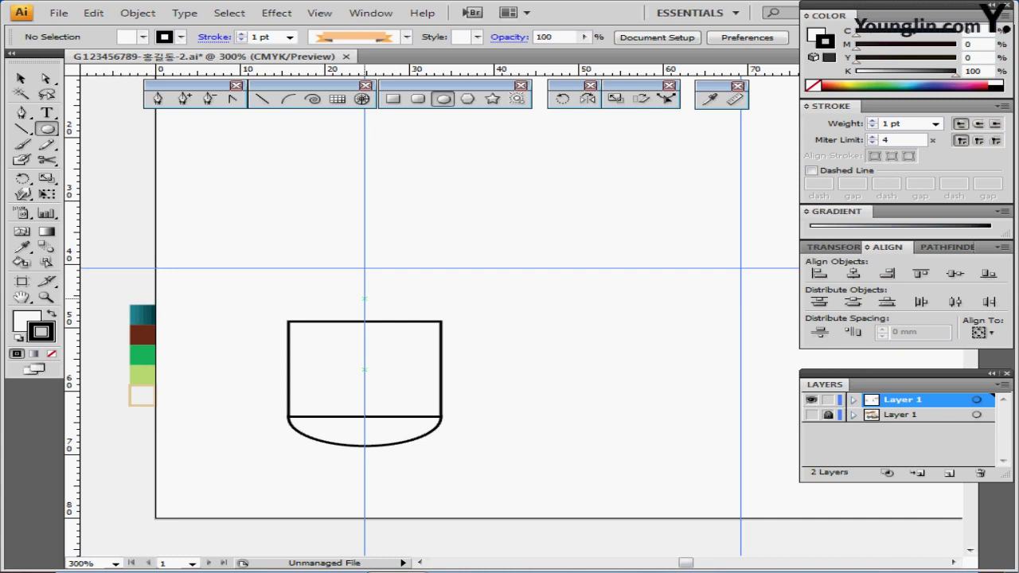
pyautogui.moveTo(364, 298); pyautogui.dragTo(426, 319)
pyautogui.hotkey('ctrl', 'shift', 'a')
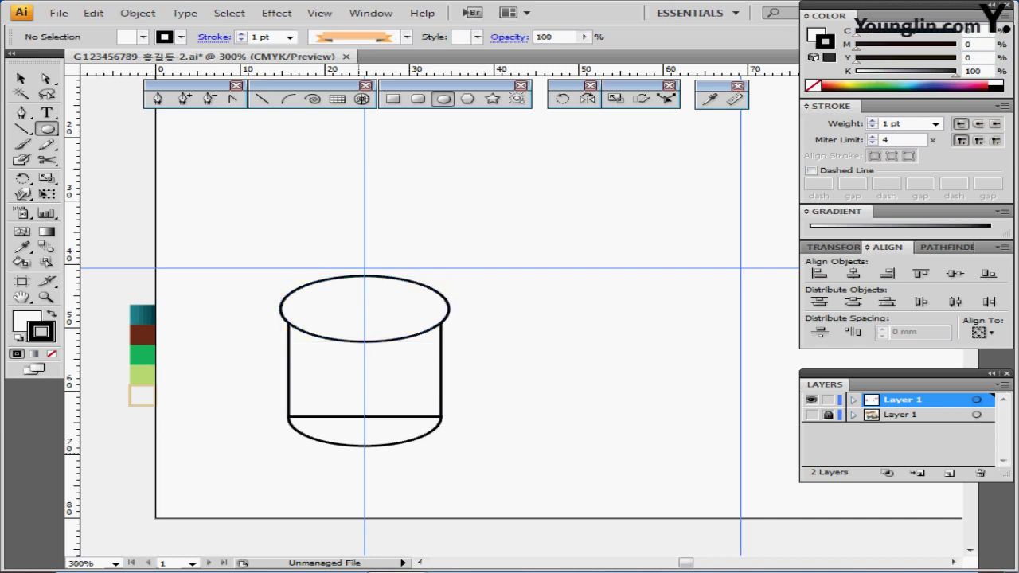
# Align the rim ellipse, rectangle and bottom ellipse on their horizontal centres
pyautogui.hotkey('ctrl', 'a')
pyautogui.click(853, 274)
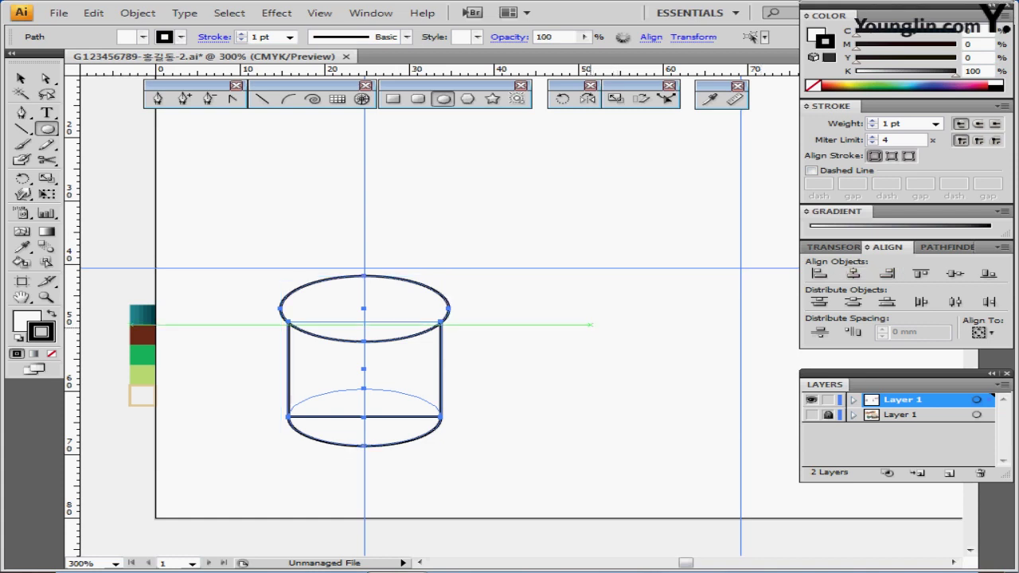
pyautogui.hotkey('ctrl', 'shift', 'a')
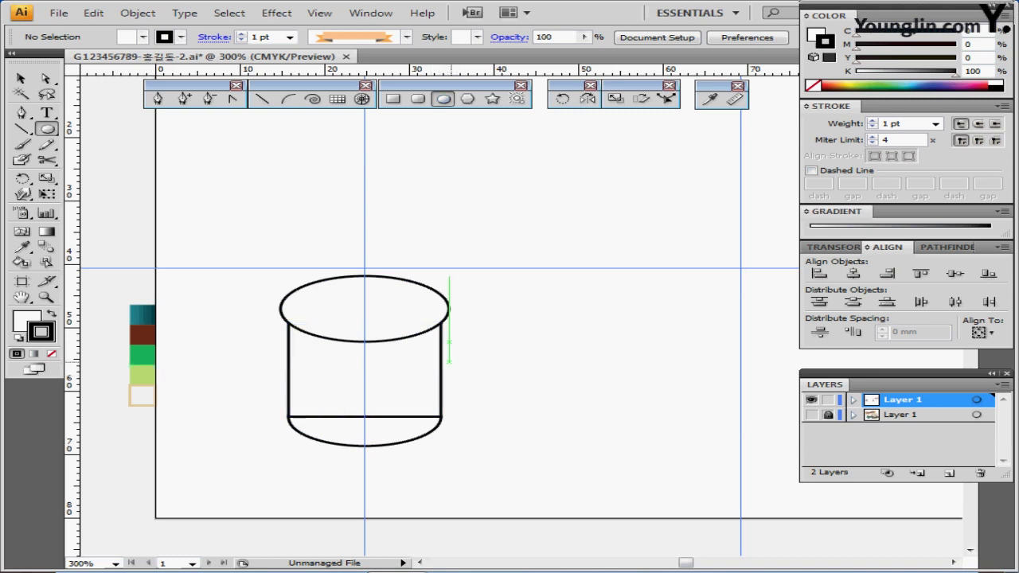
# Draw a handle ellipse about 8 by 14 mm against the mug's right edge, with no fill and a 7 pt stroke
pyautogui.moveTo(442, 322); pyautogui.dragTo(512, 412)
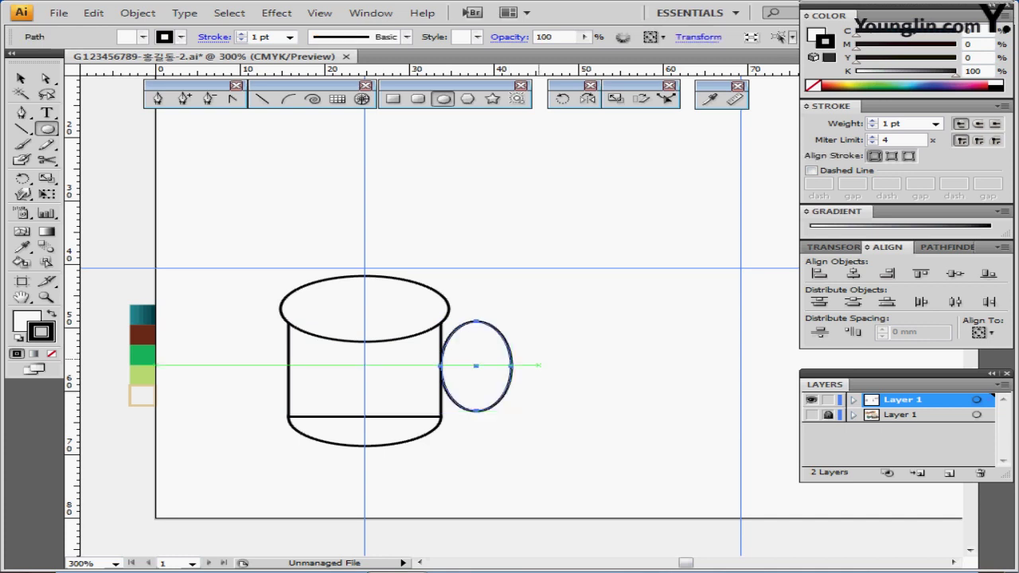
pyautogui.press('/')
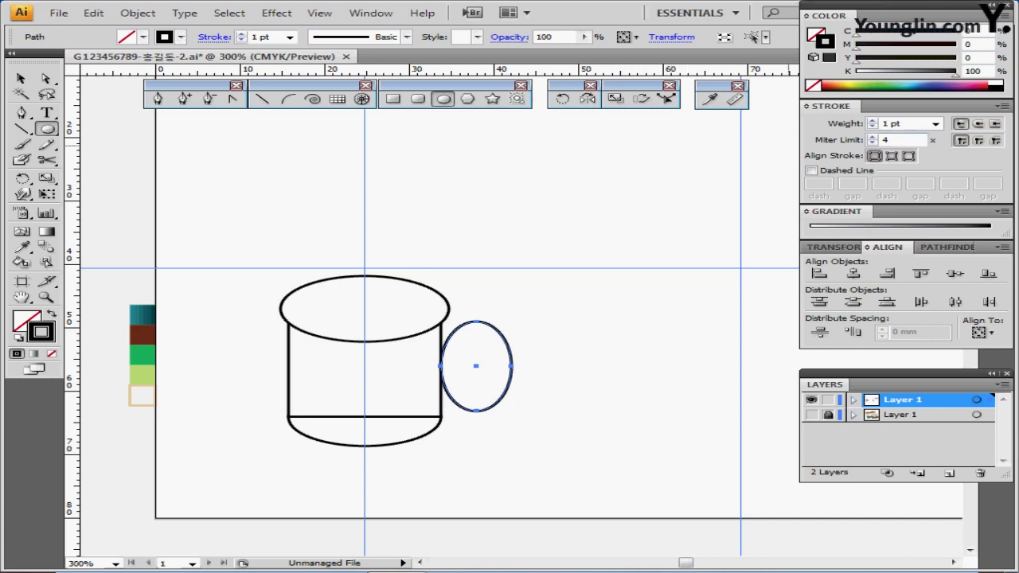
pyautogui.click(873, 120)
pyautogui.click(873, 120)
pyautogui.click(873, 121)
pyautogui.click(873, 121)
pyautogui.click(873, 120)
pyautogui.click(873, 121)
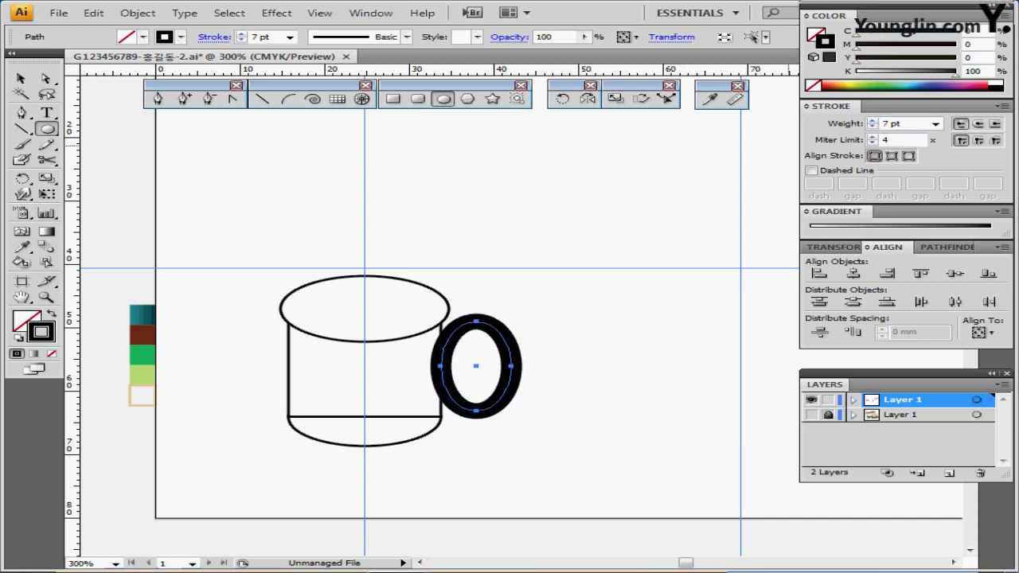
# Shrink the handle ellipse so it overlaps the mug's right side, and convert its stroke to outlines
pyautogui.press('ctrl')
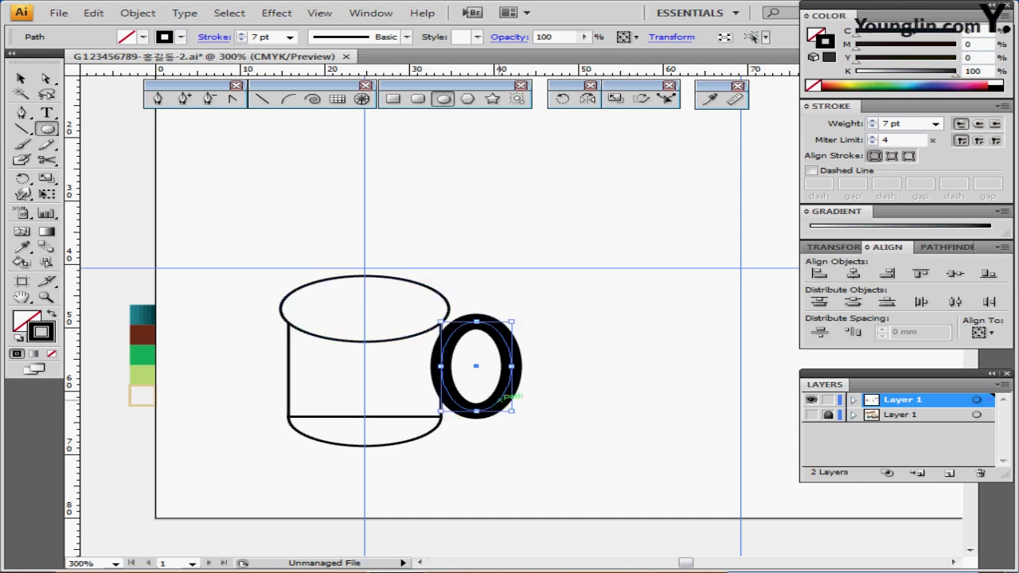
pyautogui.moveTo(512, 411); pyautogui.dragTo(476, 390)
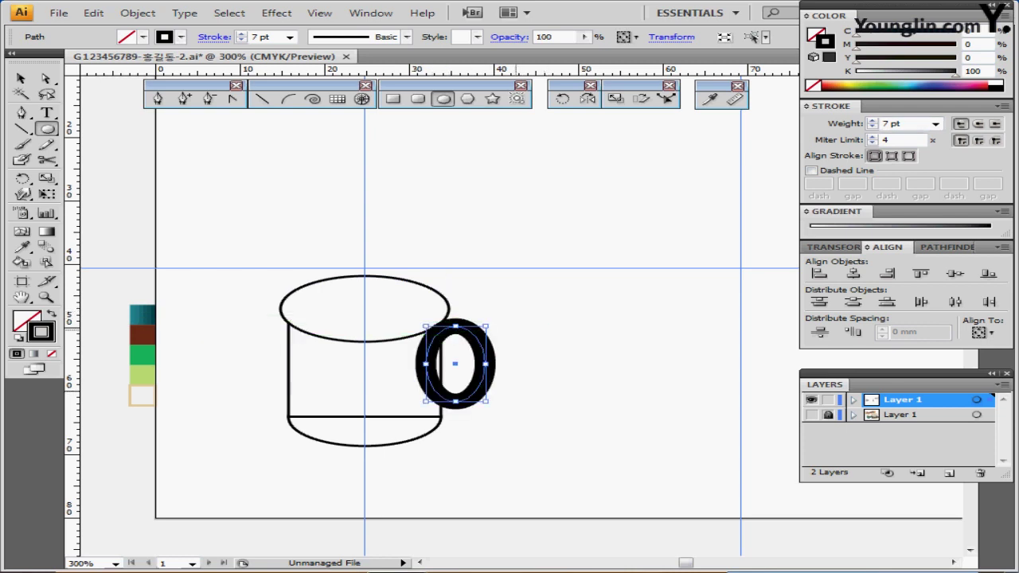
pyautogui.click(137, 13)
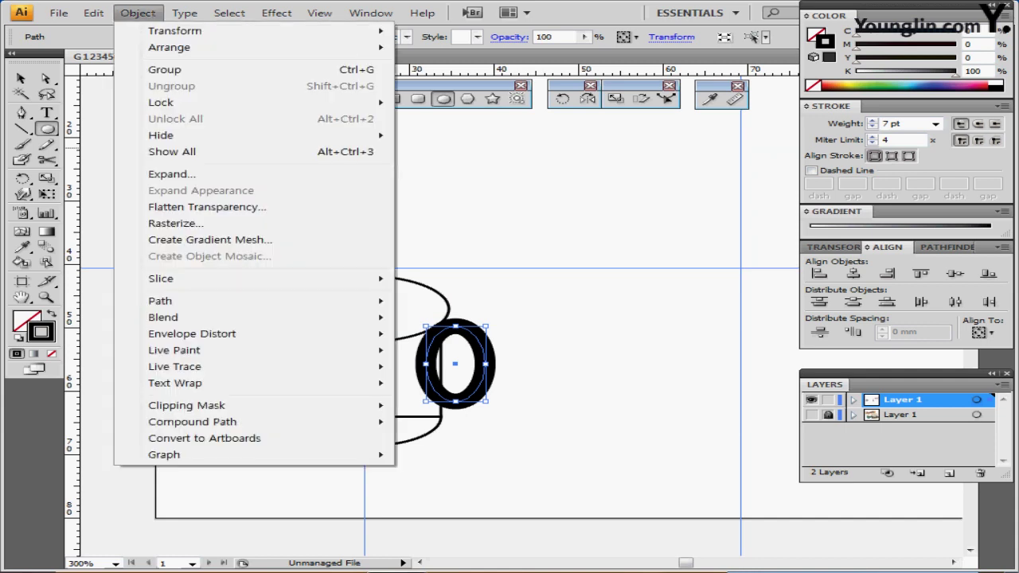
pyautogui.moveTo(159, 301)
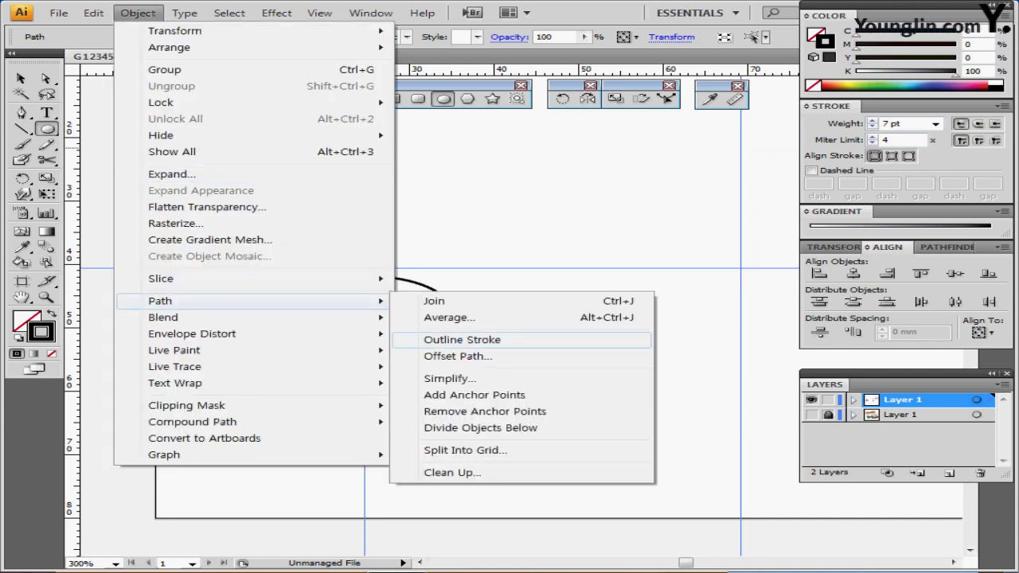
pyautogui.click(446, 340)
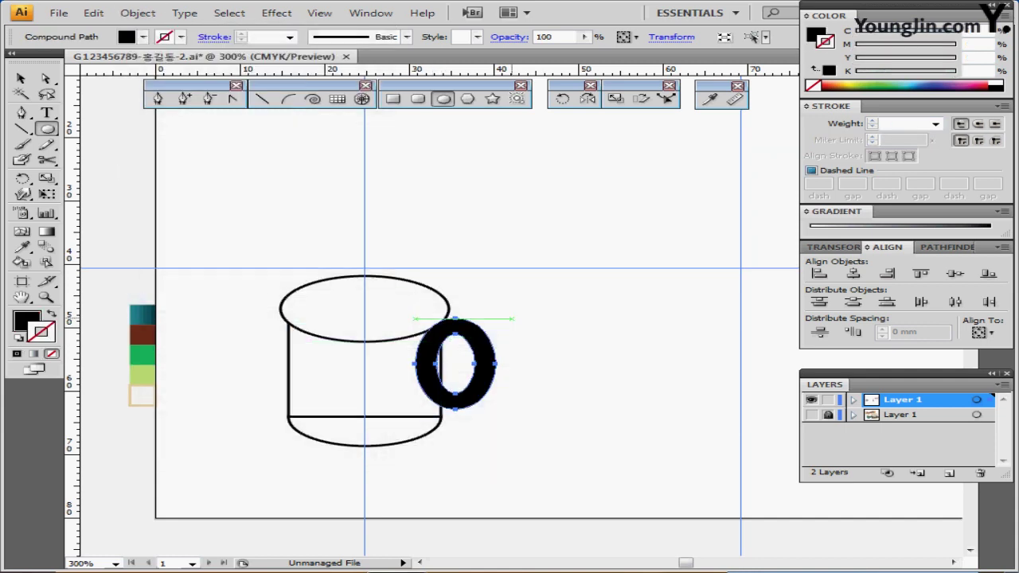
# Rotate the handle about 13° clockwise and shift it slightly left into the mug body
pyautogui.moveTo(502, 315); pyautogui.dragTo(515, 326)
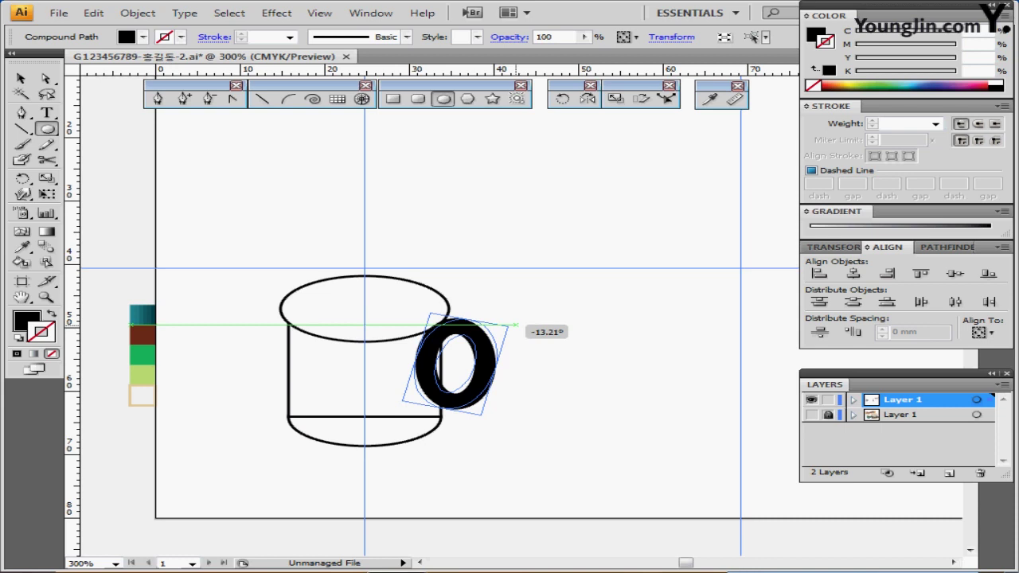
pyautogui.moveTo(515, 326); pyautogui.dragTo(515, 325)
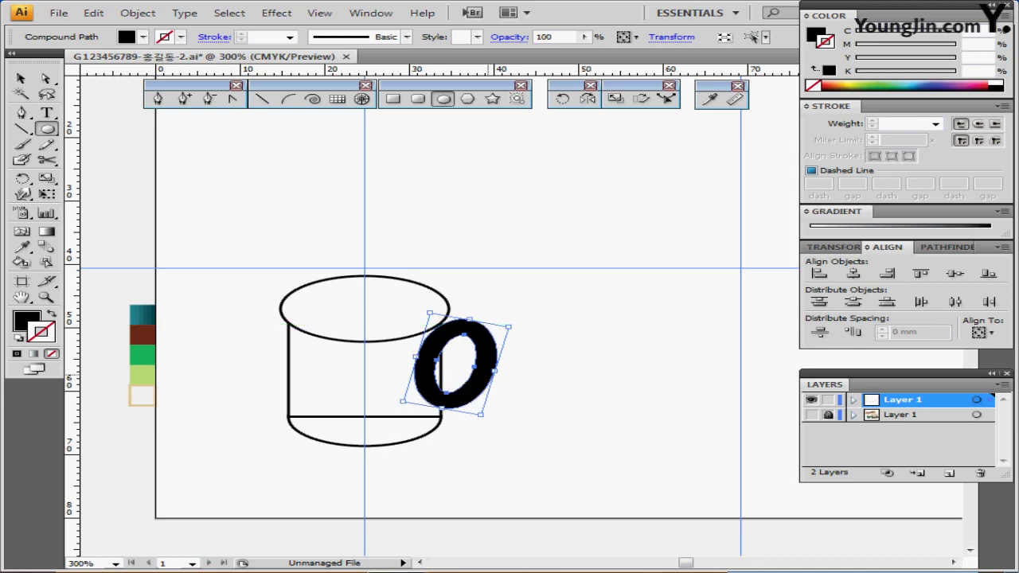
pyautogui.moveTo(490, 349); pyautogui.dragTo(485, 349)
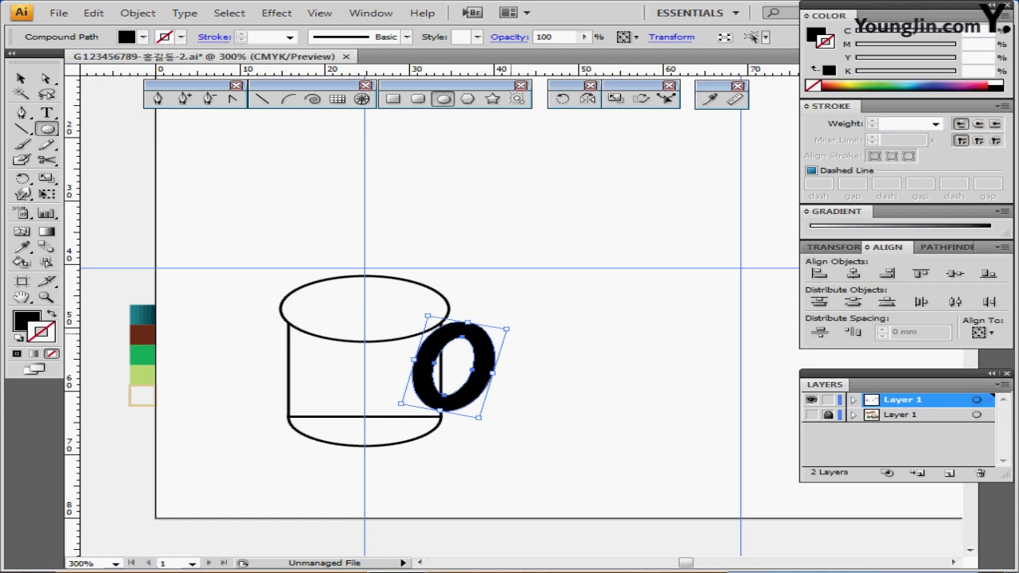
pyautogui.press('Left')
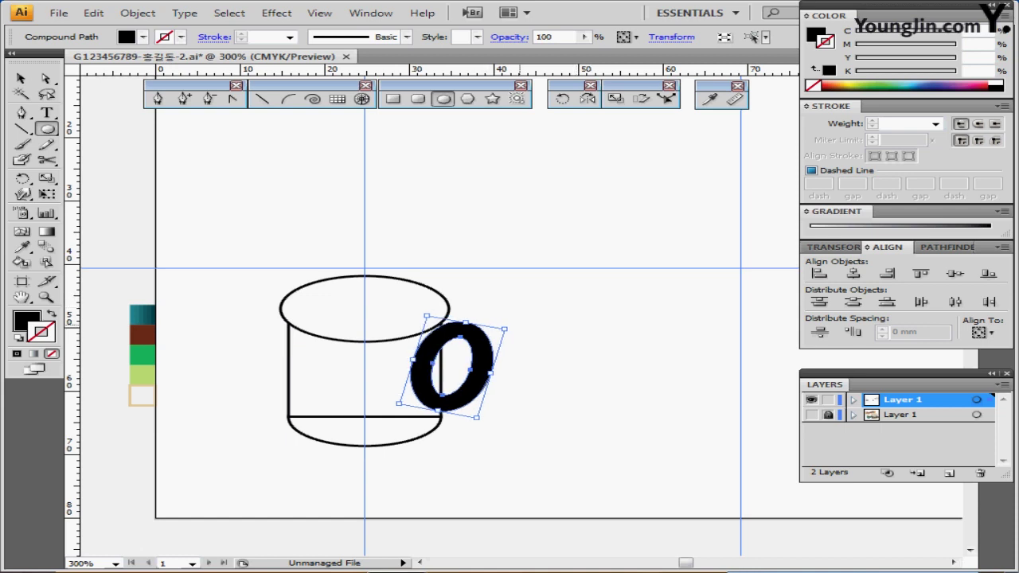
pyautogui.moveTo(516, 325); pyautogui.dragTo(517, 325)
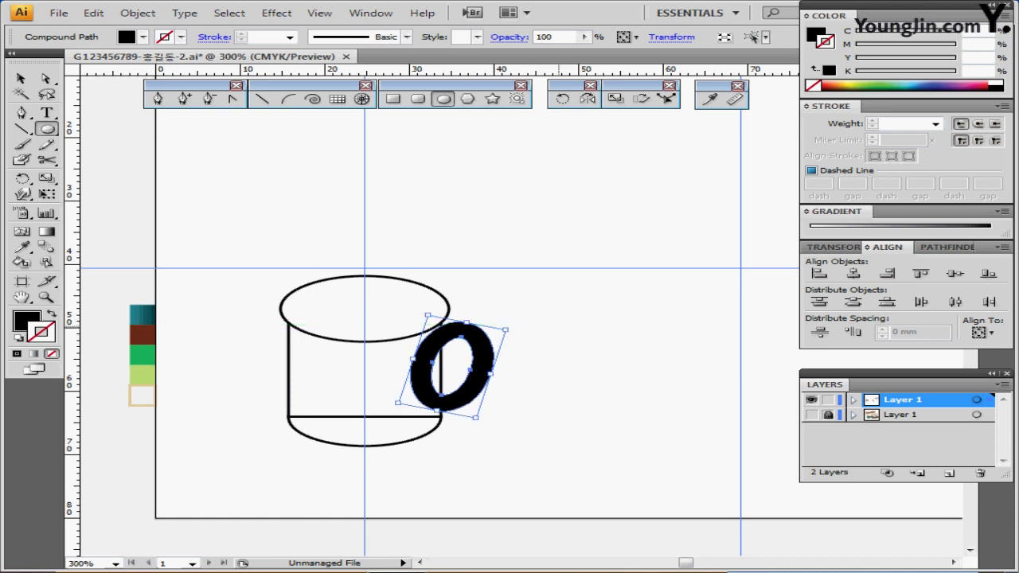
pyautogui.keyDown('ctrl'); pyautogui.click(559, 327); pyautogui.keyUp('ctrl')
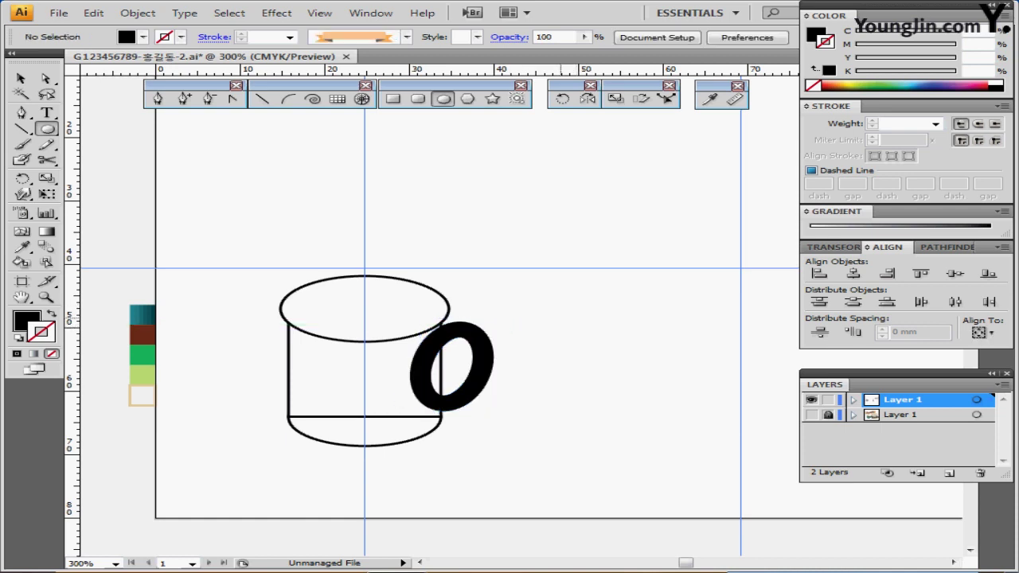
# Unite the mug's ellipses, rectangle and handle into one shape and fill it with the sample strip's teal gradient
pyautogui.moveTo(596, 256); pyautogui.dragTo(318, 449)
pyautogui.click(937, 247)
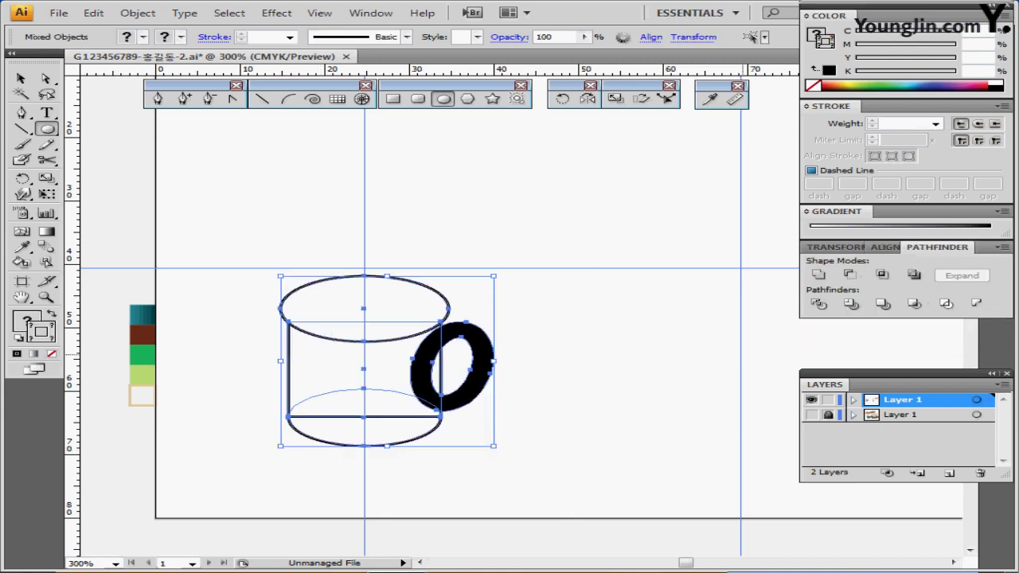
pyautogui.click(819, 274)
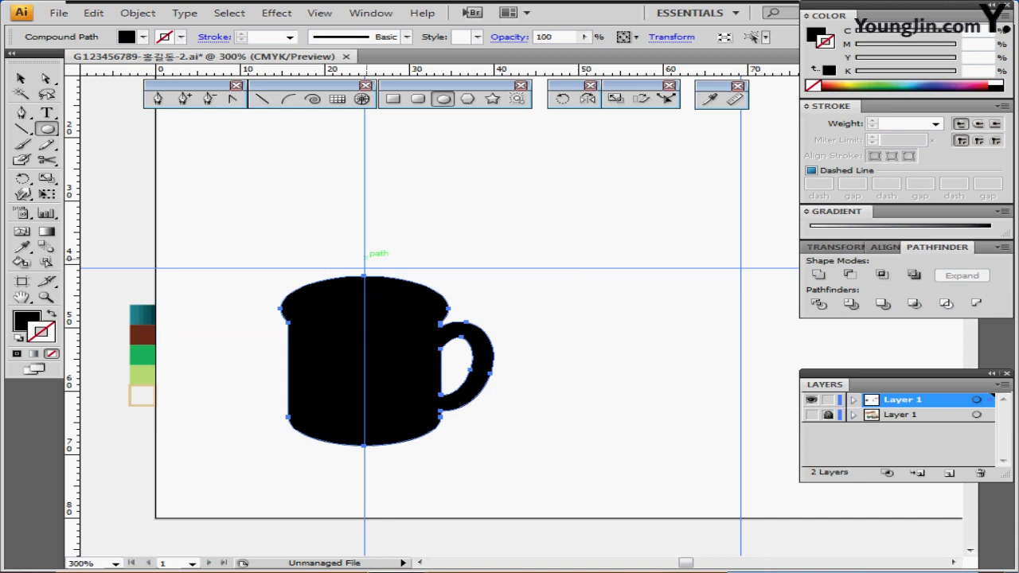
pyautogui.click(21, 247)
pyautogui.click(143, 314)
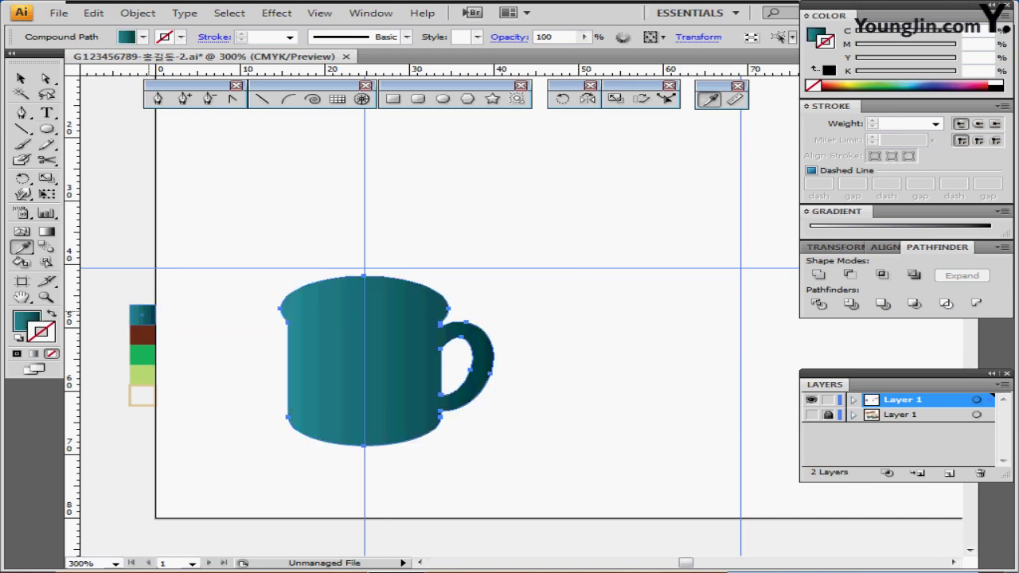
# Examine the CMYK values of the start and end colour stops in the mug's linear gradient
pyautogui.click(807, 212)
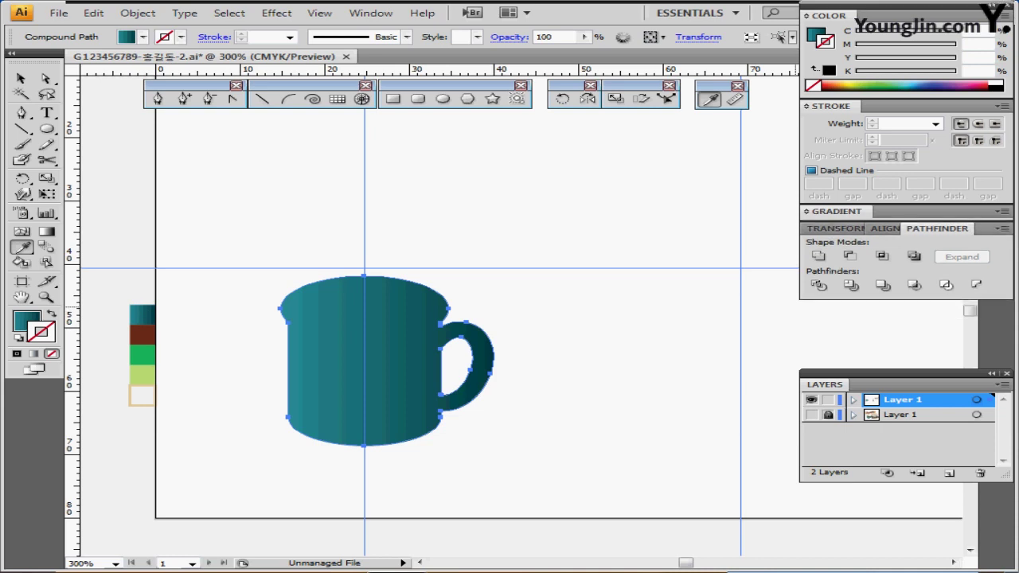
pyautogui.click(807, 212)
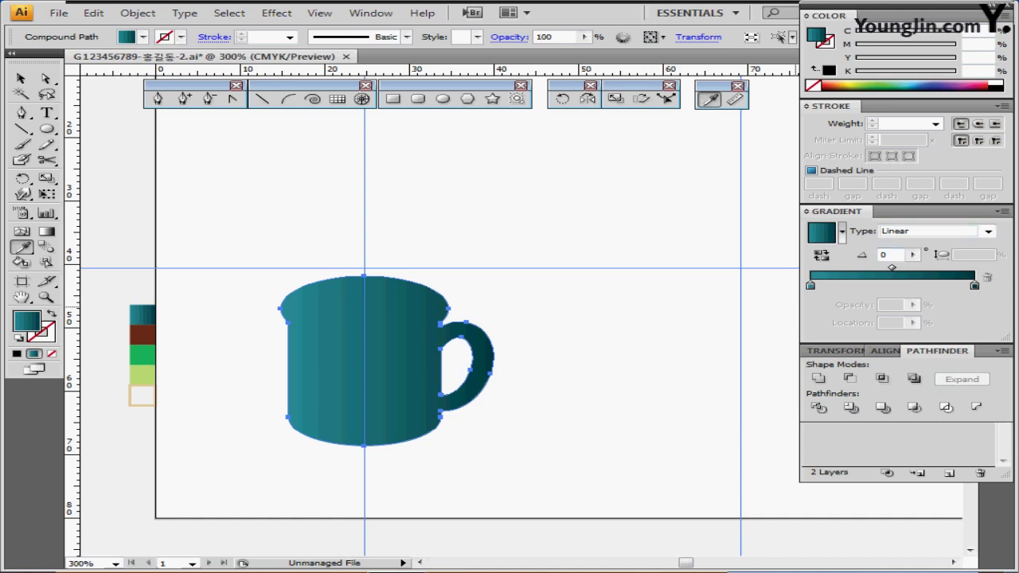
pyautogui.click(810, 285)
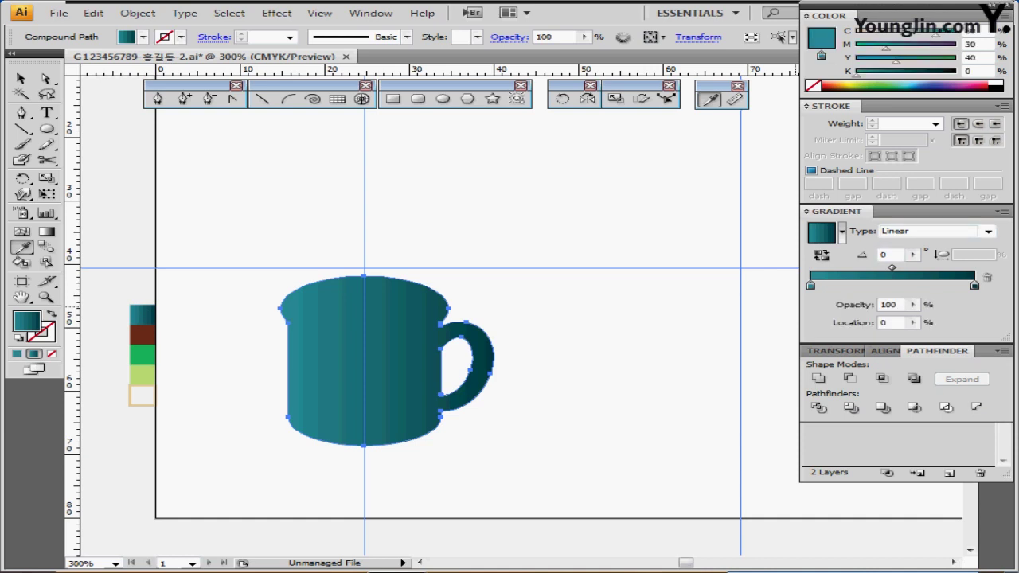
pyautogui.doubleClick(810, 286)
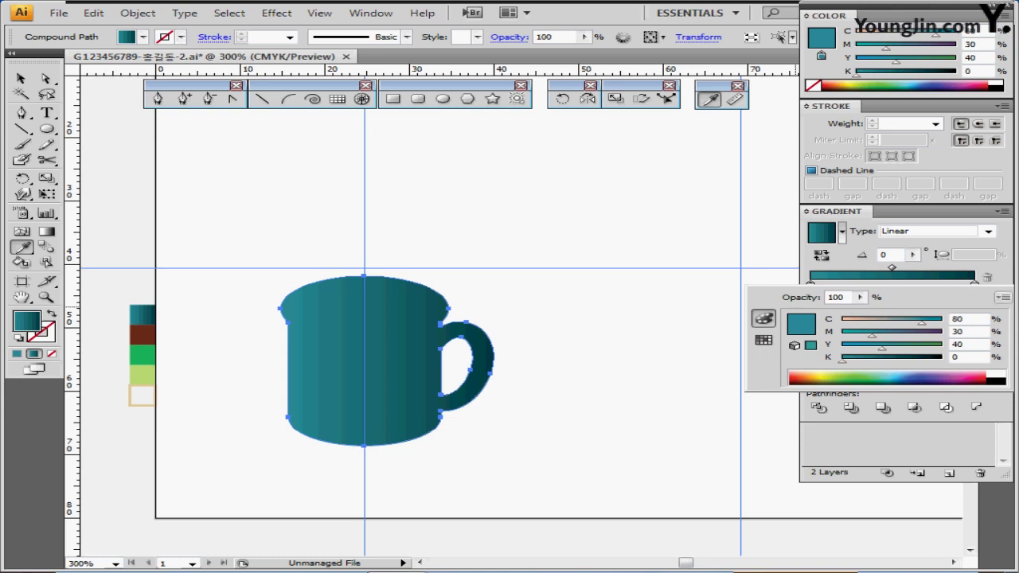
pyautogui.click(975, 284)
pyautogui.doubleClick(974, 285)
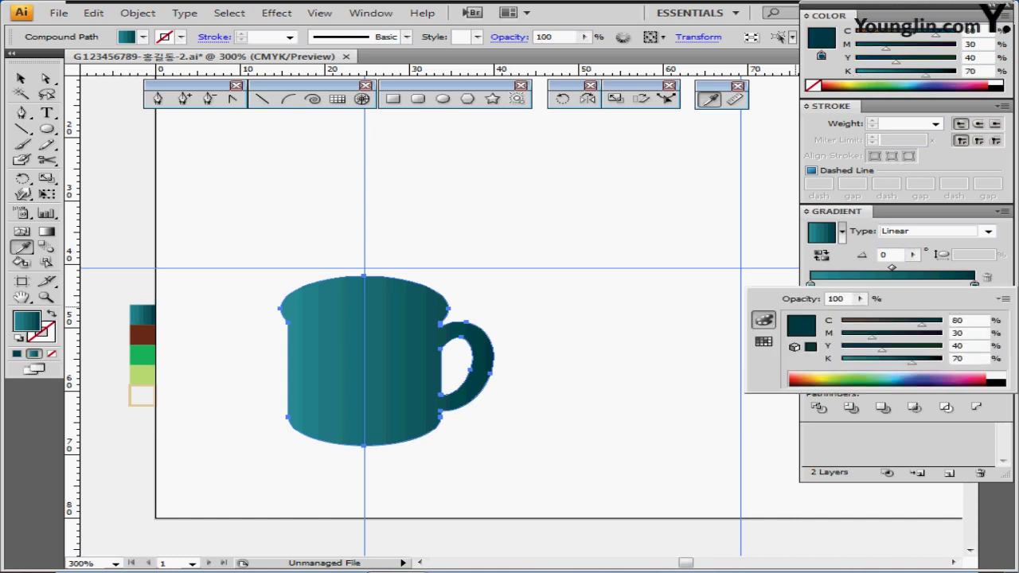
pyautogui.press('Tab')
pyautogui.press('Tab')
pyautogui.press('Tab')
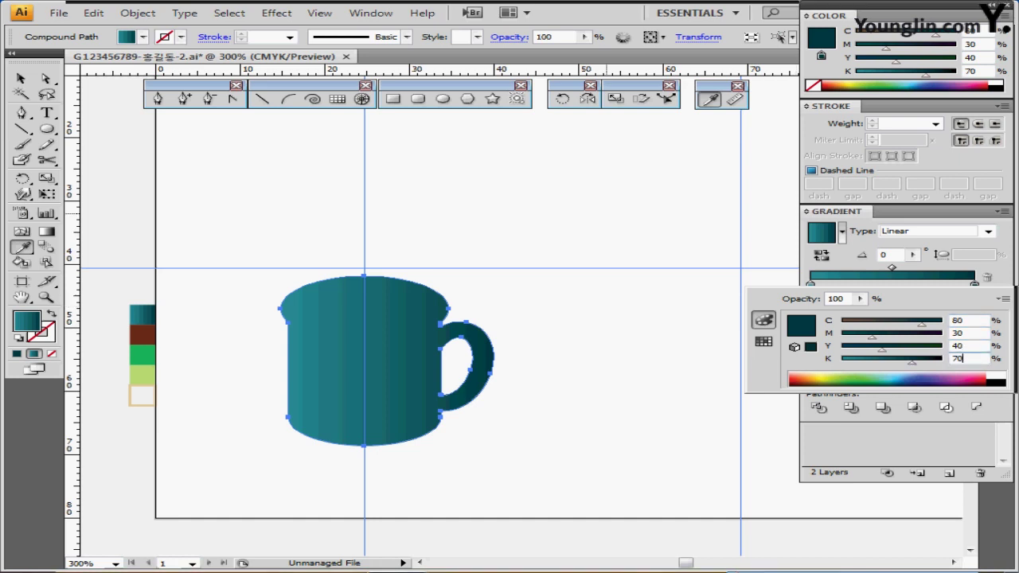
pyautogui.click(48, 337)
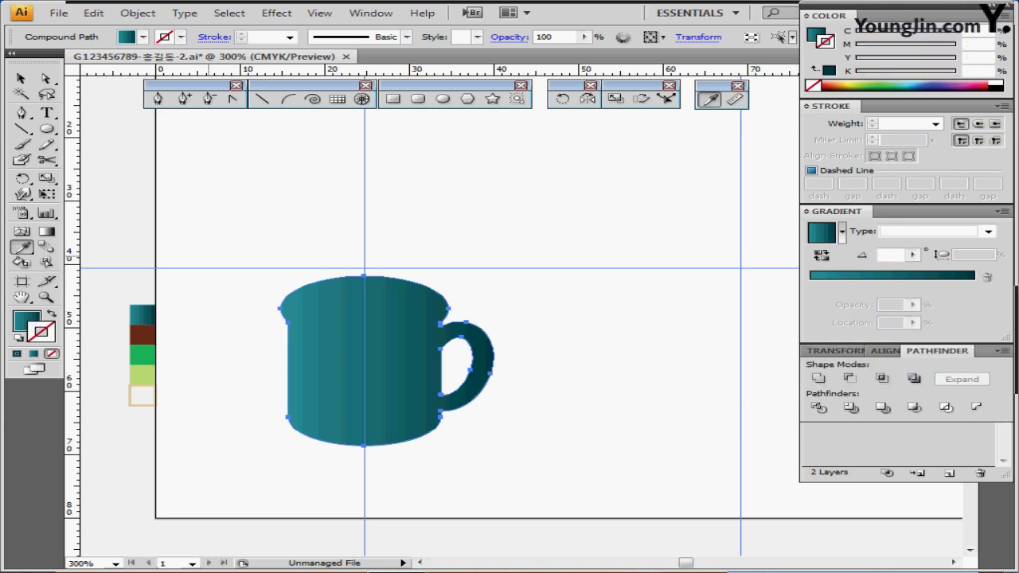
pyautogui.press('ctrl')
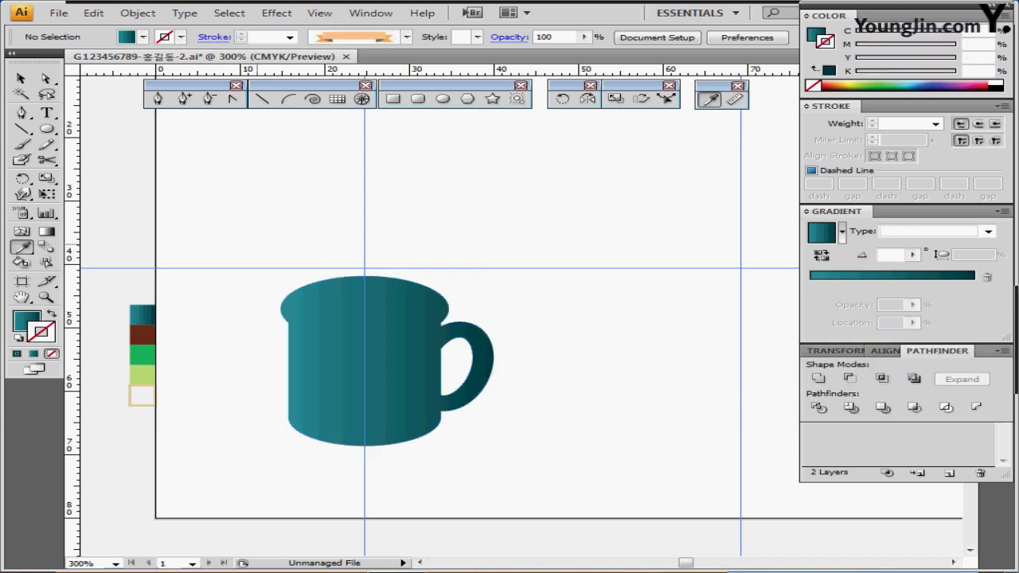
# Draw a coffee ellipse about 16 by 6 mm inside the mug rim with the brown sample colour, and nudge it slightly down and left
pyautogui.click(142, 334)
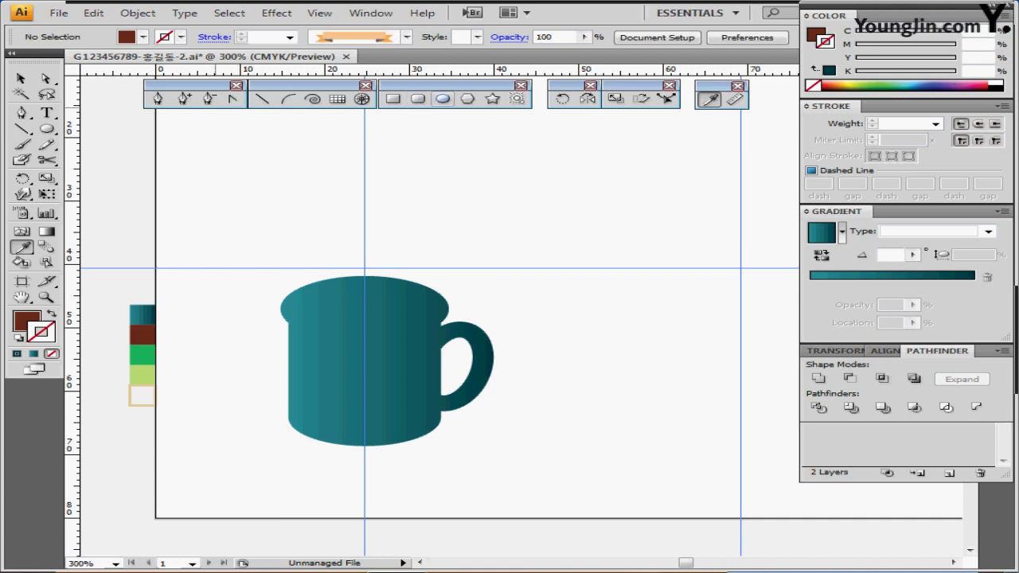
pyautogui.click(443, 99)
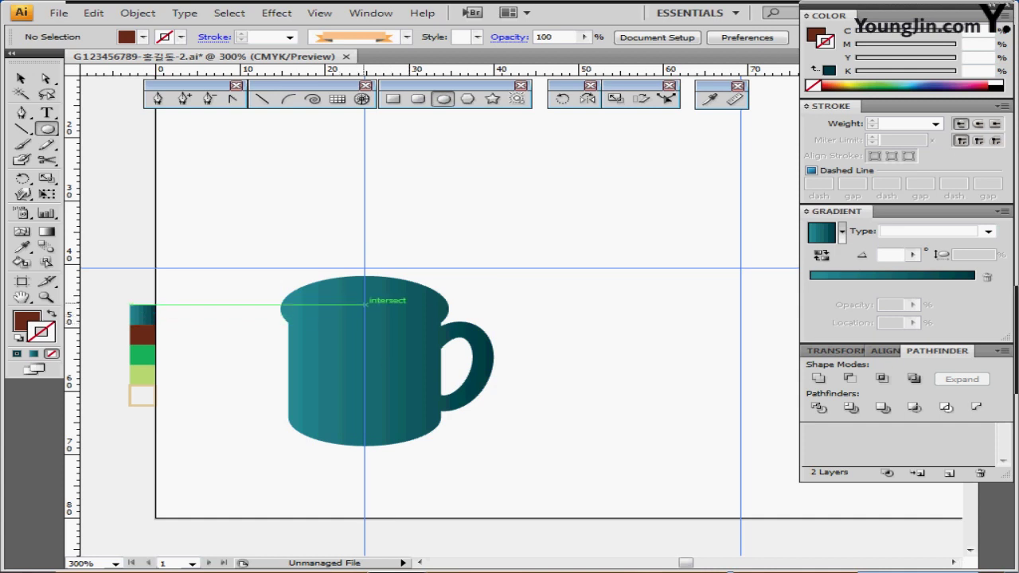
pyautogui.moveTo(365, 304)
pyautogui.mouseDown()
pyautogui.moveTo(435, 325)
pyautogui.moveTo(405, 317)
pyautogui.mouseUp()
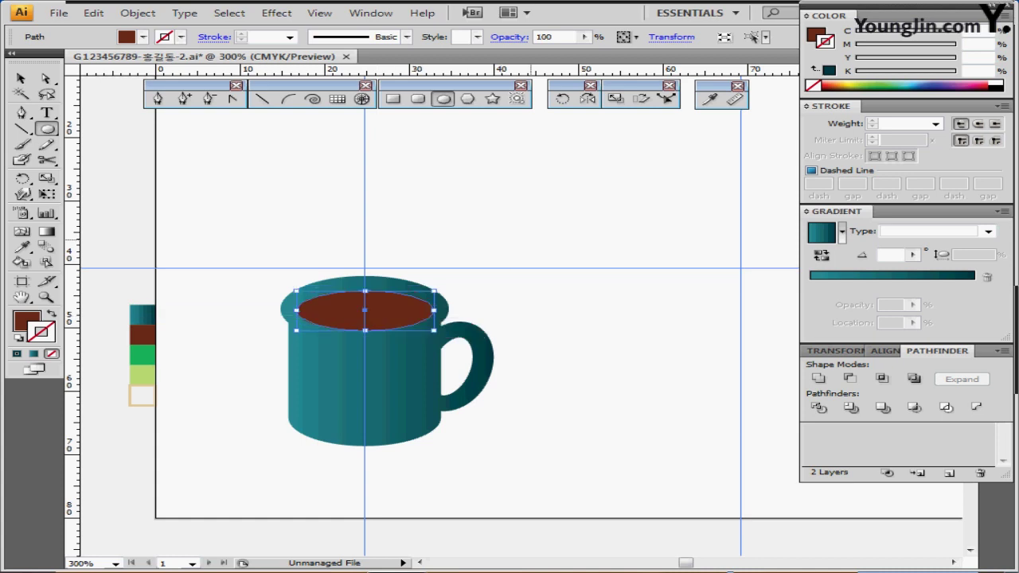
pyautogui.press('Down')
pyautogui.press('Left')
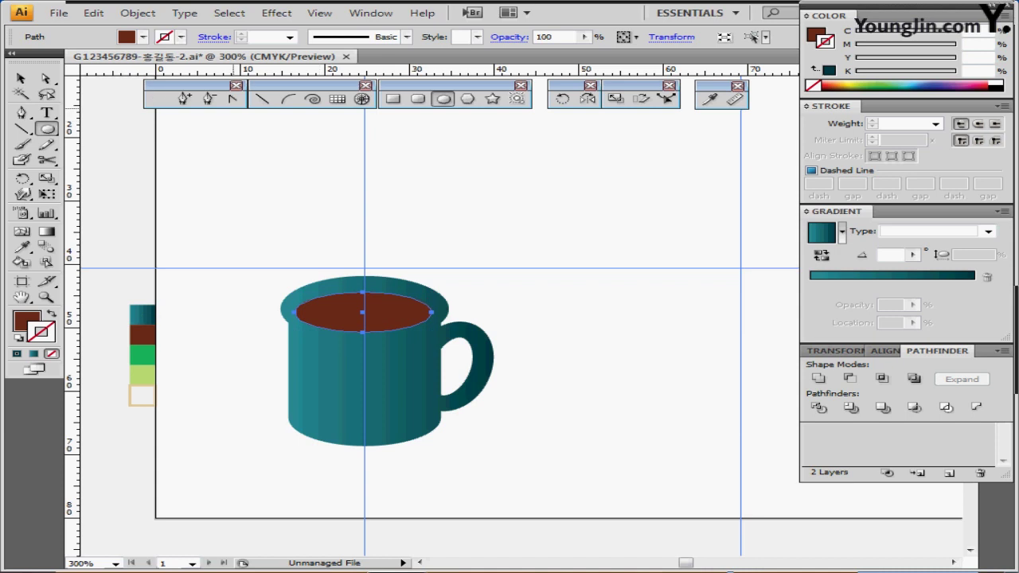
# Raise the coffee ellipse's top anchor point slightly towards the rim, centred over the mug's vertical guide
pyautogui.press('a')
pyautogui.click(363, 293)
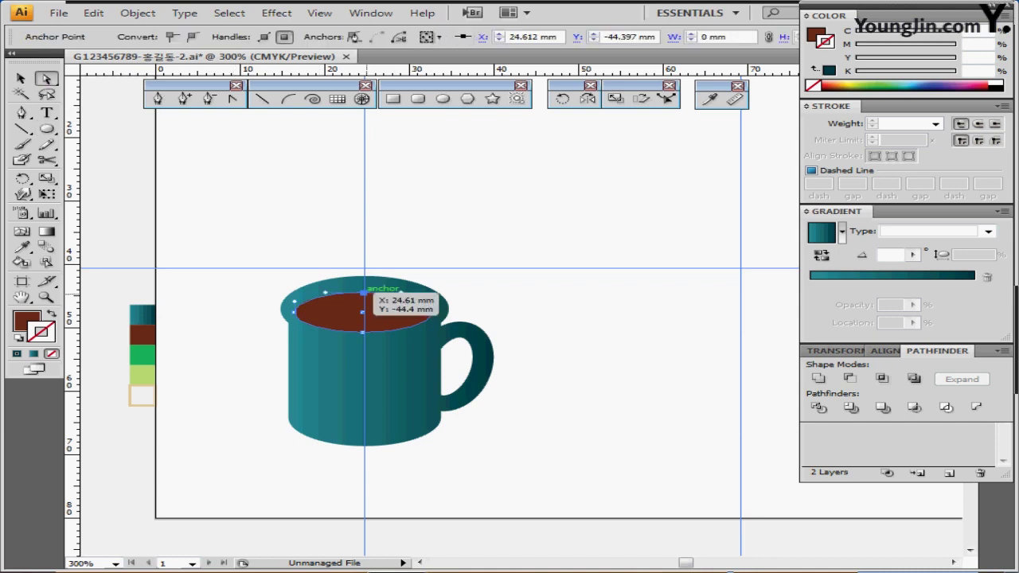
pyautogui.moveTo(363, 293); pyautogui.dragTo(363, 287)
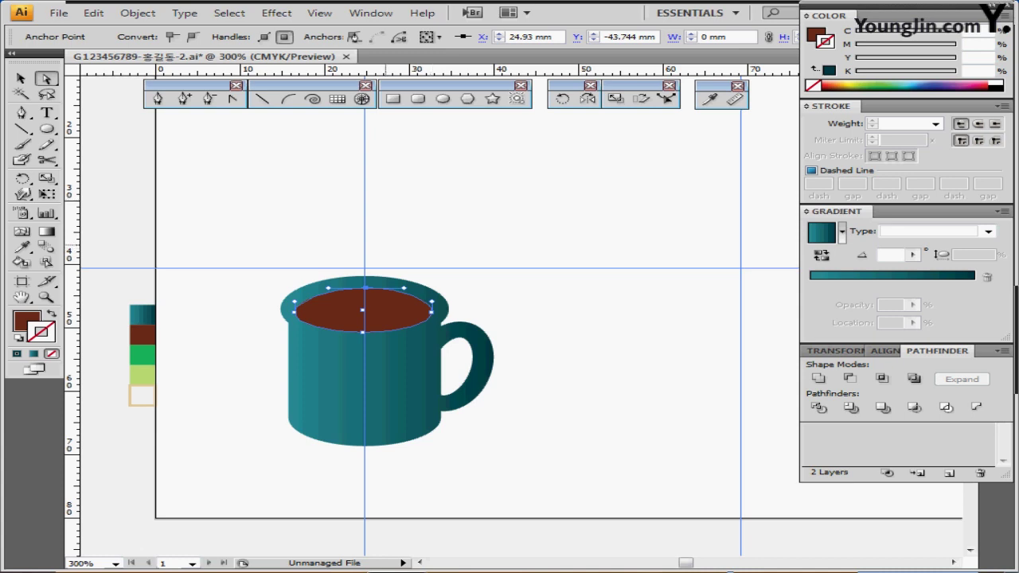
pyautogui.hotkey('ctrl', 'shift', 'a')
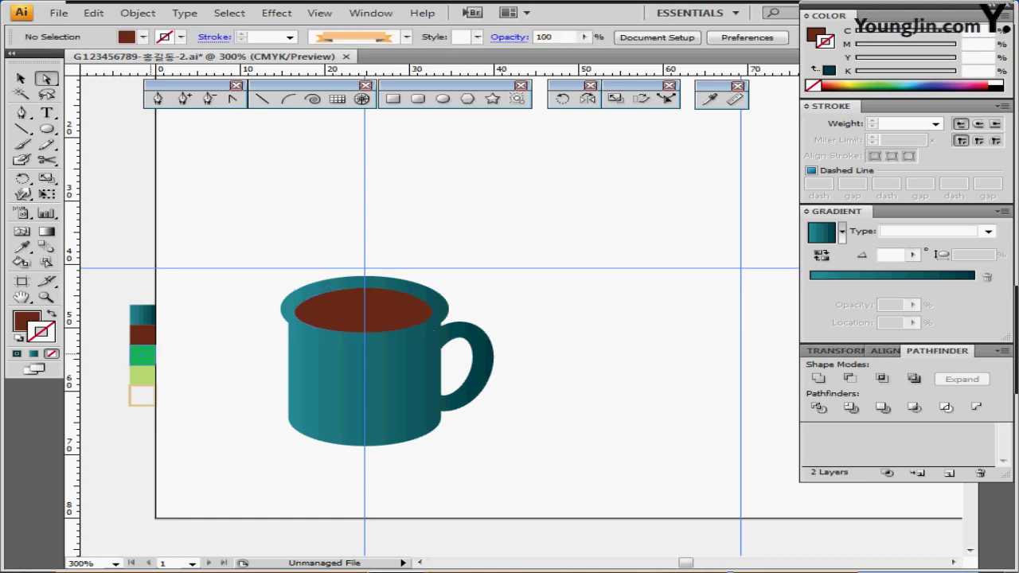
# Create a 2.5 by 4 mm ellipse beside the mug, filled with the green sample colour
pyautogui.click(144, 355)
pyautogui.press('l')
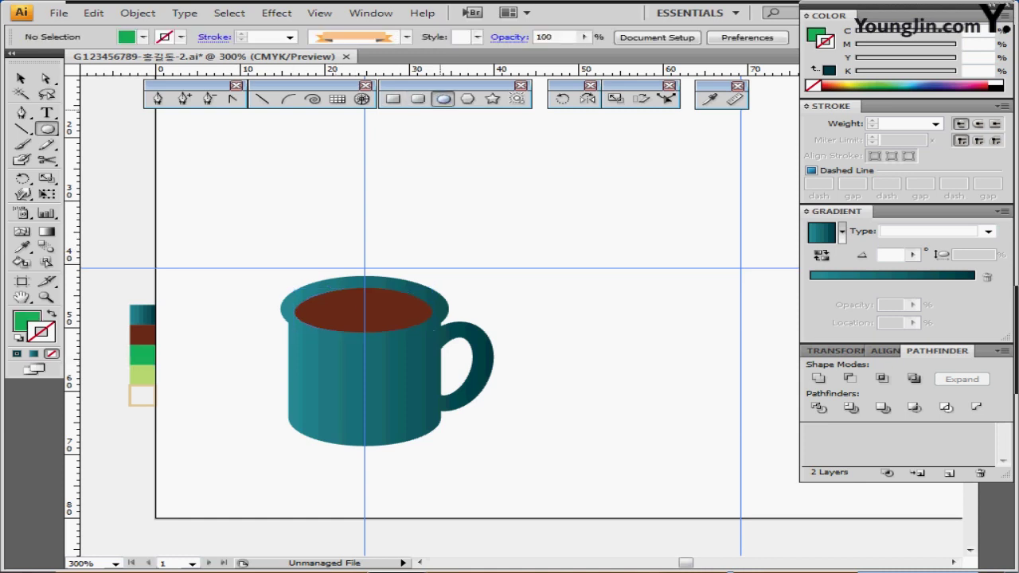
pyautogui.click(363, 305)
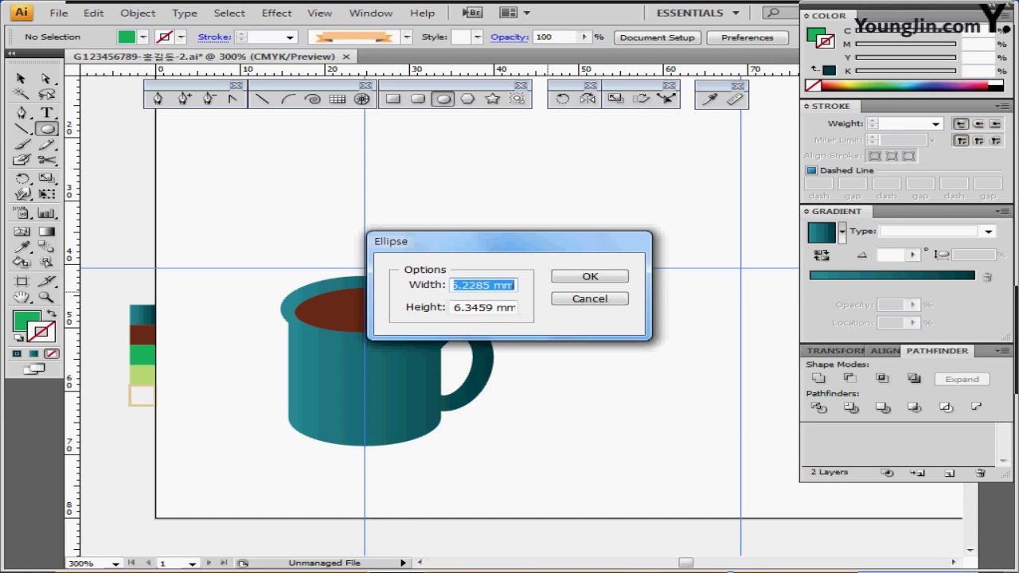
pyautogui.write('2.5')
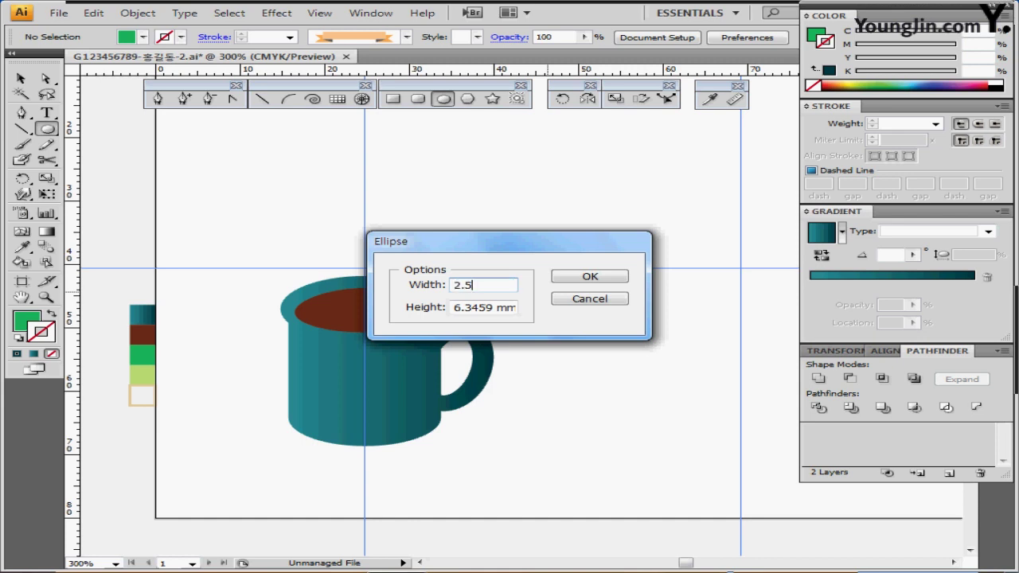
pyautogui.press('Tab')
pyautogui.write('4')
pyautogui.press('Return')
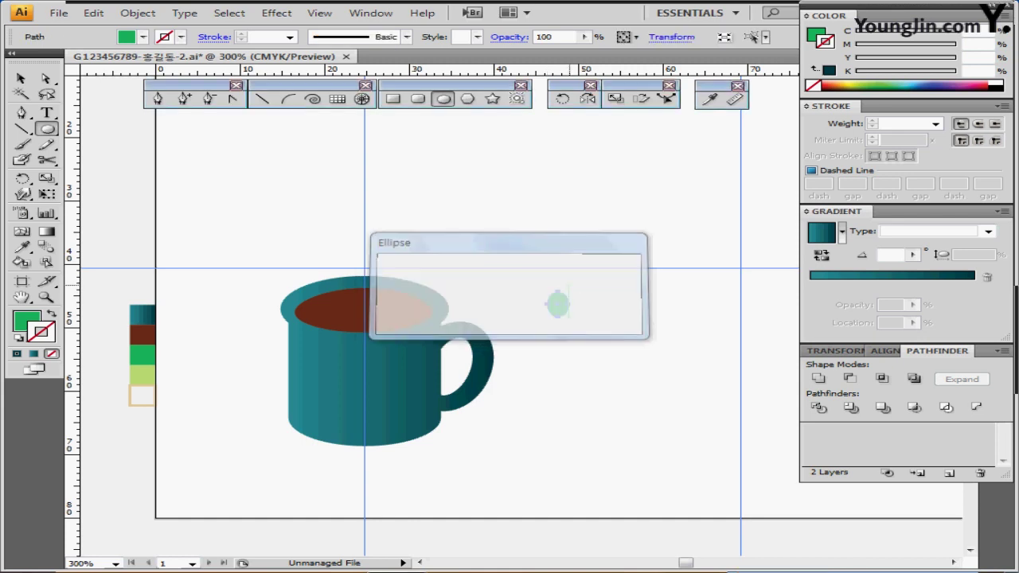
# Draw a vertical line about 6 mm long through the green ellipse's centre and give it a 1 pt orange stroke
pyautogui.hotkey('ctrl', '+')
pyautogui.hotkey('ctrl', '+')
pyautogui.hotkey('ctrl', '+')
pyautogui.hotkey('ctrl', '+')
pyautogui.hotkey('ctrl', '+')
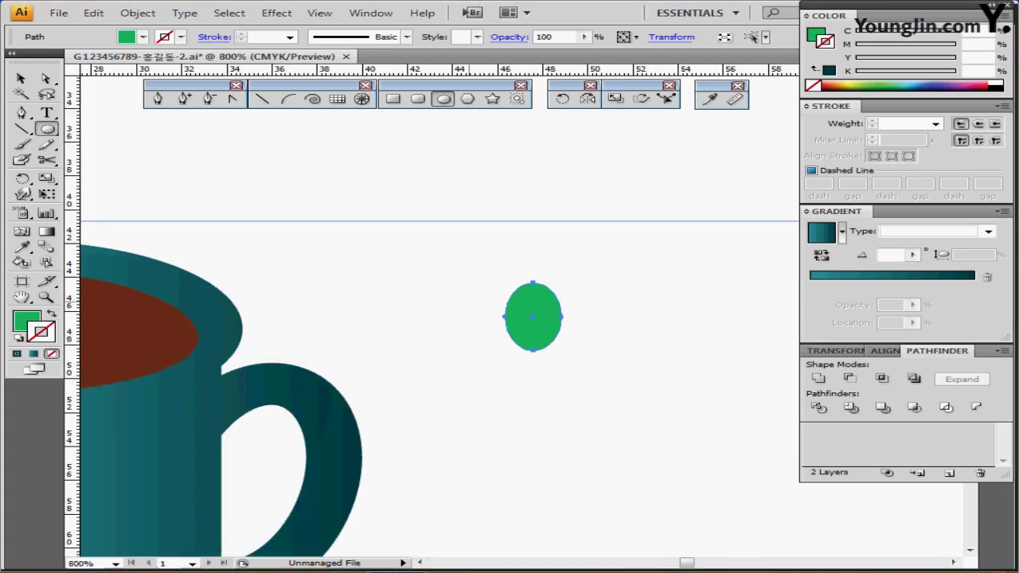
pyautogui.moveTo(492, 302); pyautogui.dragTo(628, 335)
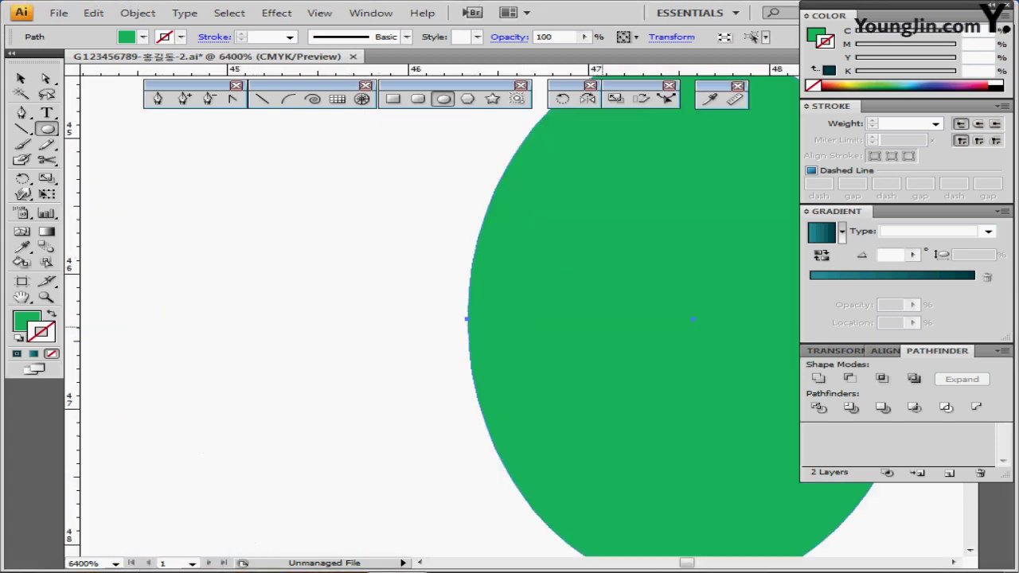
pyautogui.keyDown('ctrl'); pyautogui.keyDown('alt'); pyautogui.click(609, 350); pyautogui.keyUp('alt'); pyautogui.keyUp('ctrl')
pyautogui.keyDown('ctrl'); pyautogui.keyDown('alt'); pyautogui.click(584, 329); pyautogui.keyUp('alt'); pyautogui.keyUp('ctrl')
pyautogui.keyDown('ctrl'); pyautogui.keyDown('alt'); pyautogui.click(584, 329); pyautogui.keyUp('alt'); pyautogui.keyUp('ctrl')
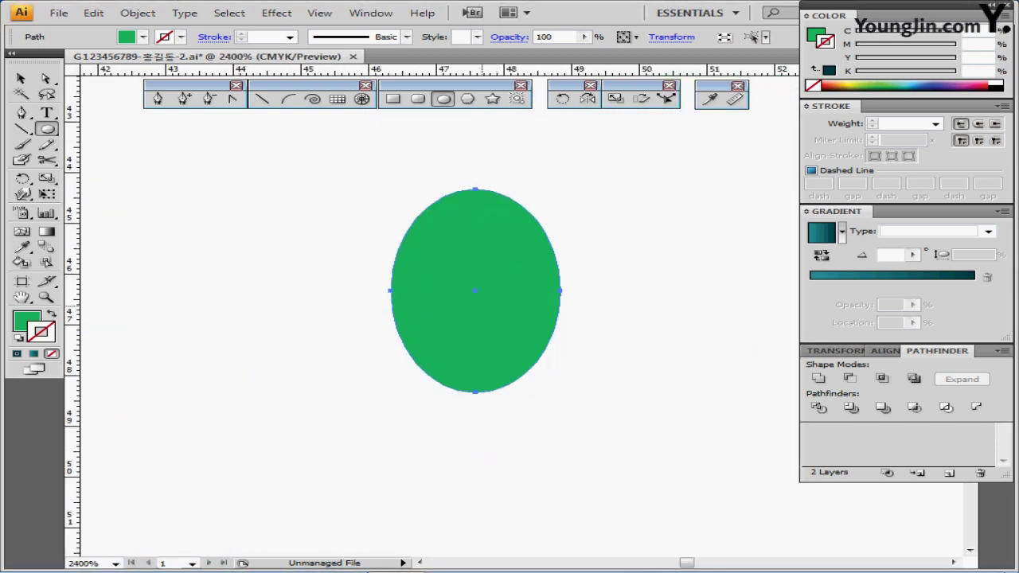
pyautogui.keyDown('ctrl'); pyautogui.keyDown('alt'); pyautogui.click(478, 307); pyautogui.keyUp('alt'); pyautogui.keyUp('ctrl')
pyautogui.moveTo(507, 330); pyautogui.dragTo(398, 284)
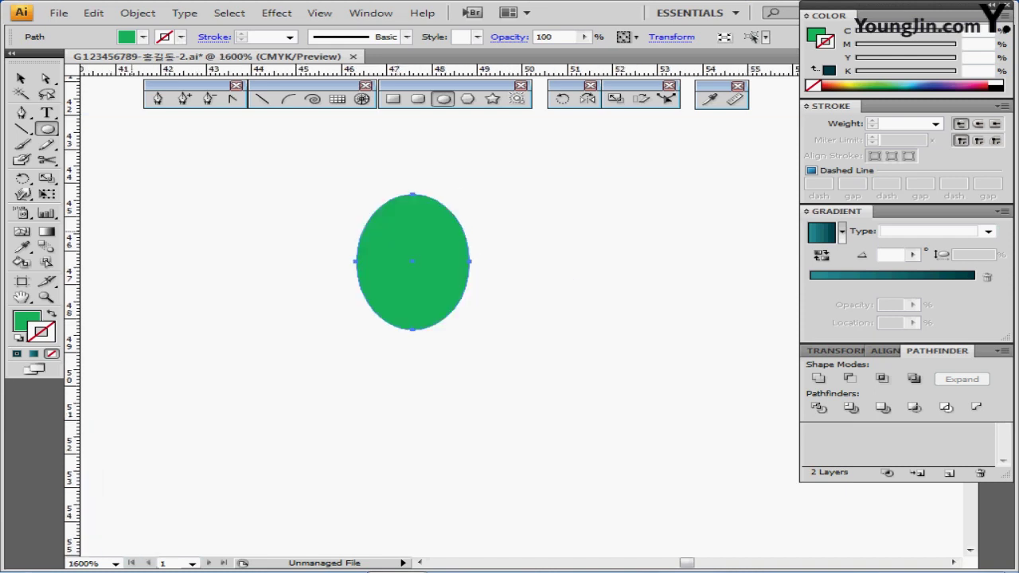
pyautogui.press('\\')
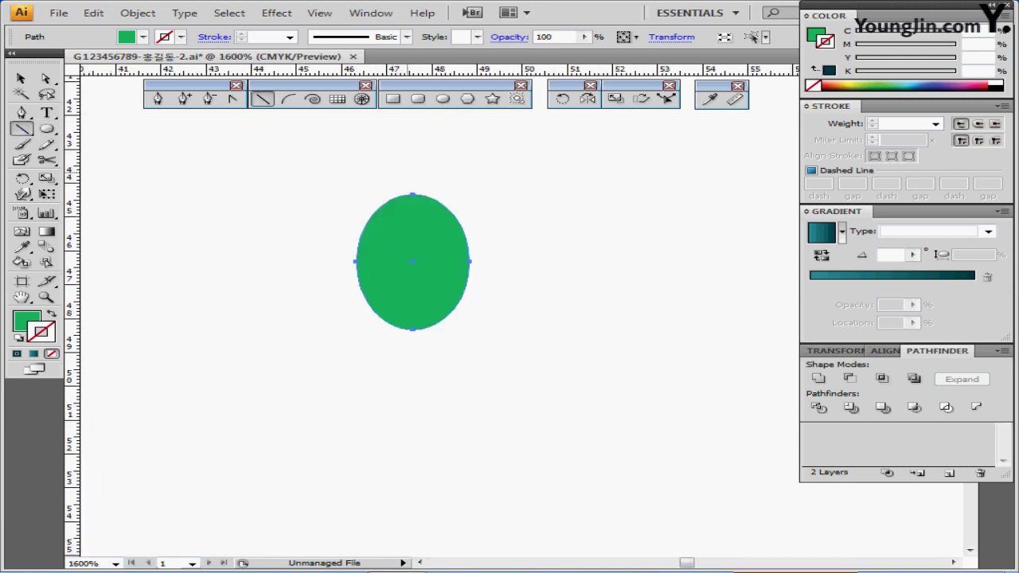
pyautogui.moveTo(413, 261); pyautogui.dragTo(413, 380)
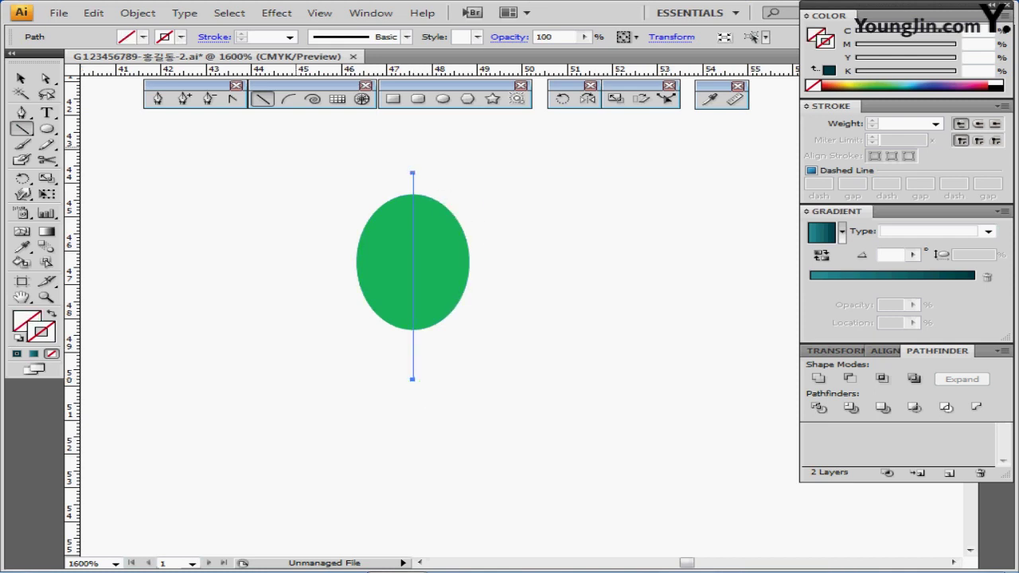
pyautogui.click(837, 85)
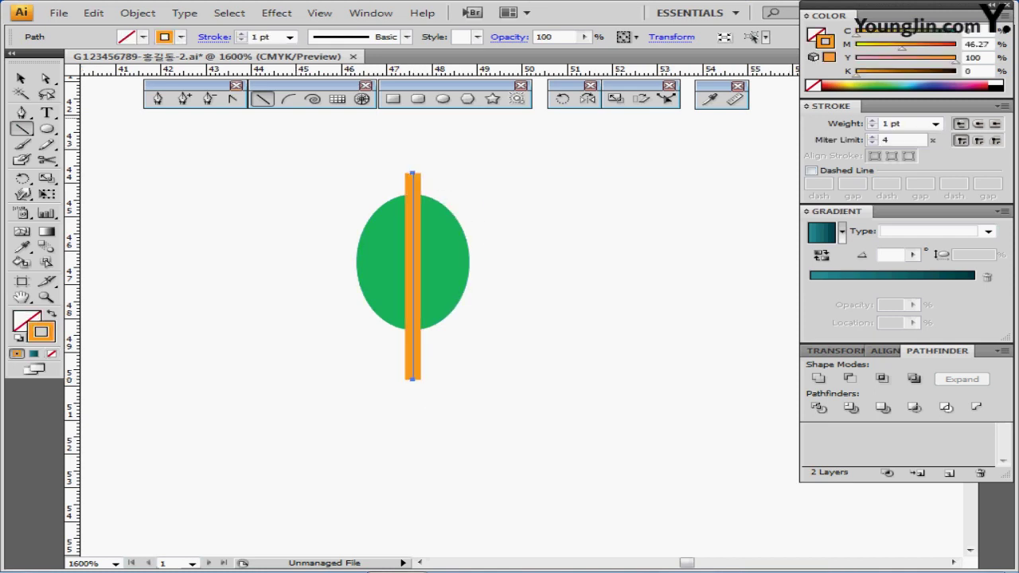
pyautogui.hotkey('ctrl', 'shift', 'a')
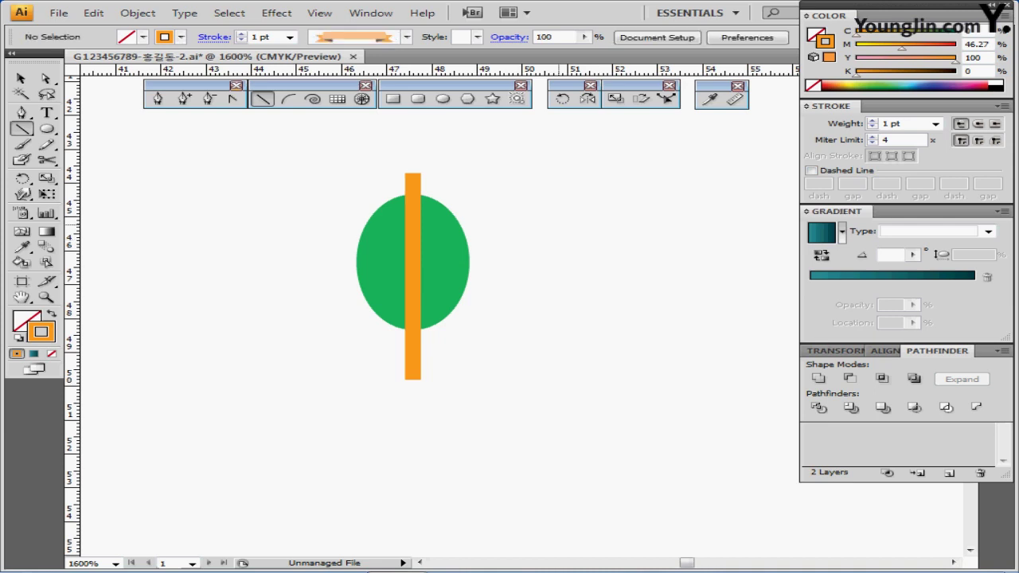
# Divide the green ellipse along the vertical line and isolate the resulting group with its right half selected
pyautogui.press('v')
pyautogui.hotkey('ctrl', 'a')
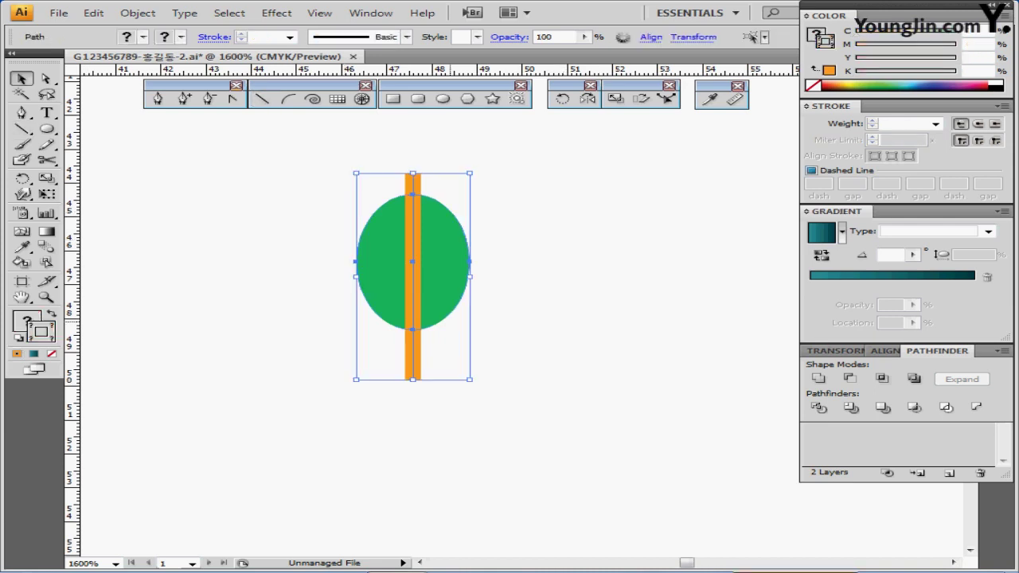
pyautogui.click(885, 351)
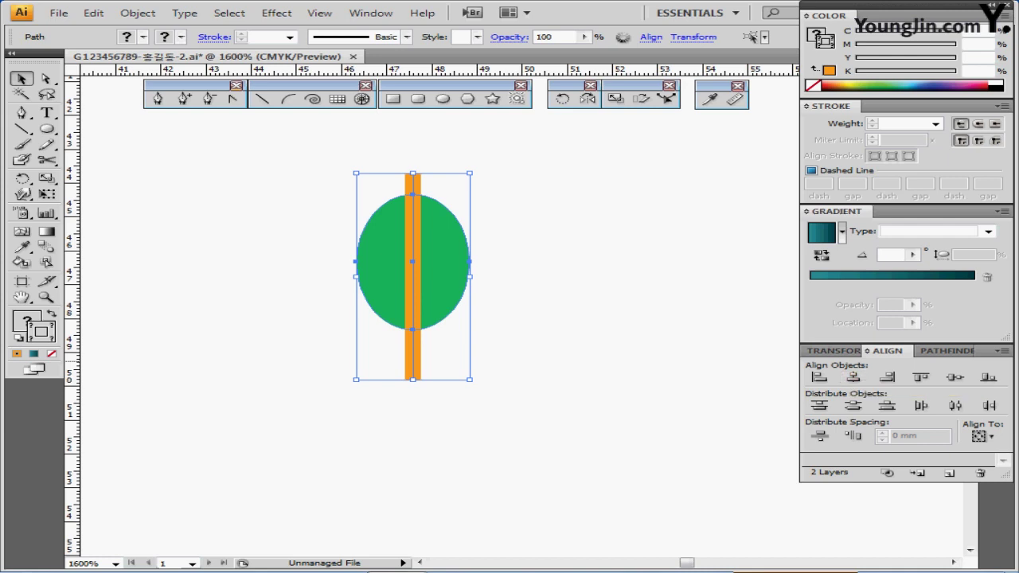
pyautogui.click(945, 351)
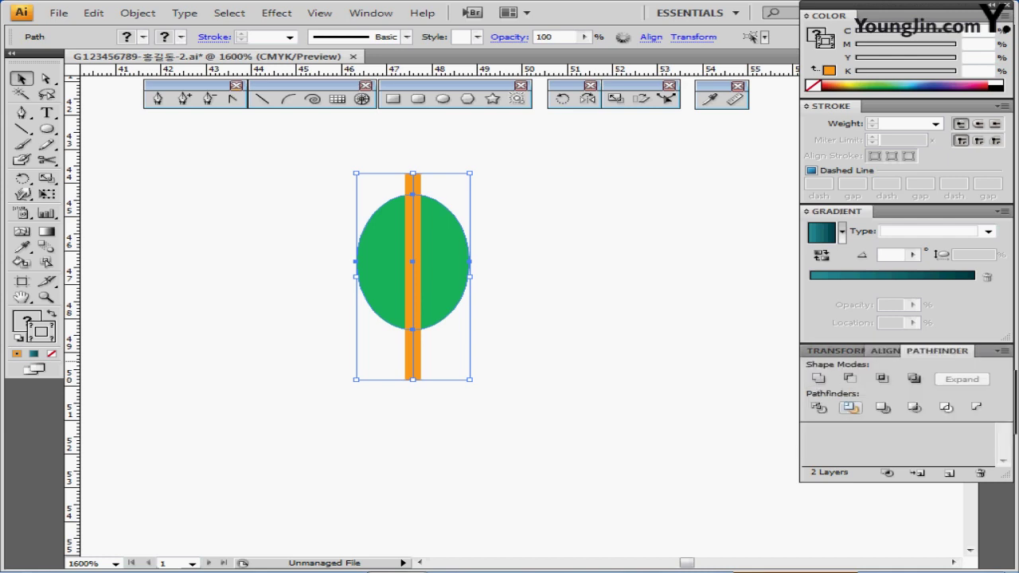
pyautogui.click(818, 406)
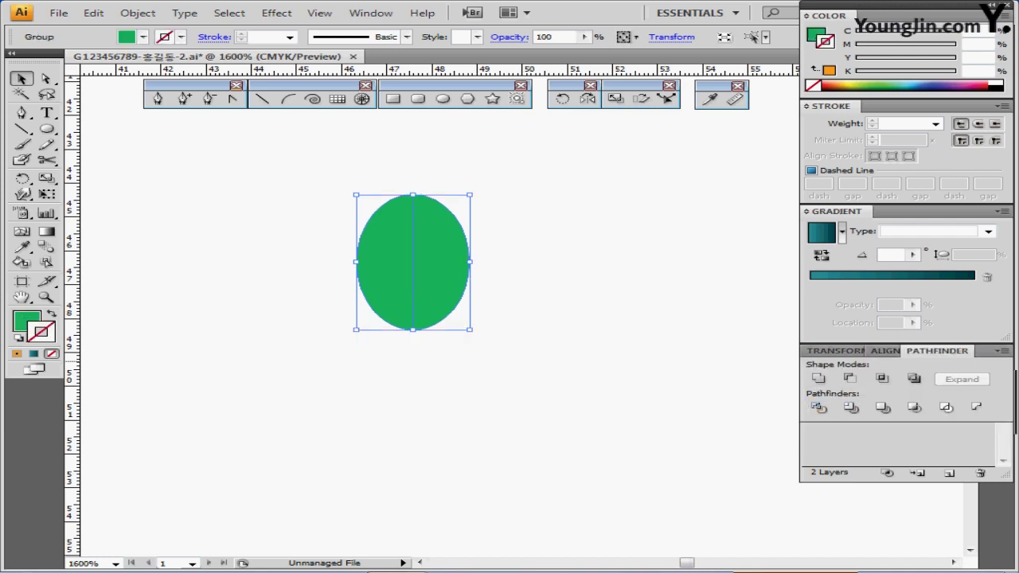
pyautogui.doubleClick(451, 249)
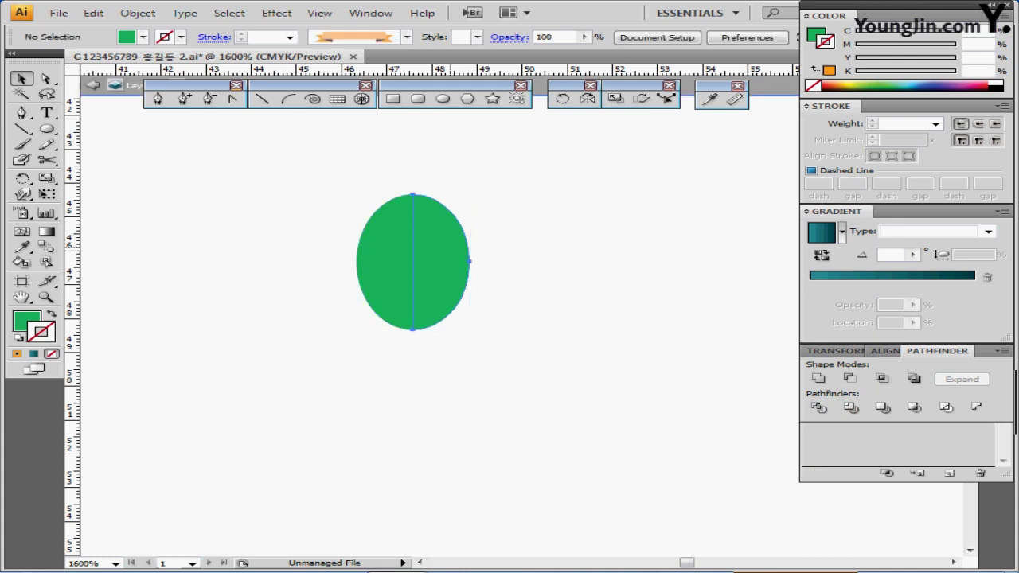
# Offset the green ellipse's right half slightly to the right and down, leaving a narrow gap between the two halves
pyautogui.click(451, 246)
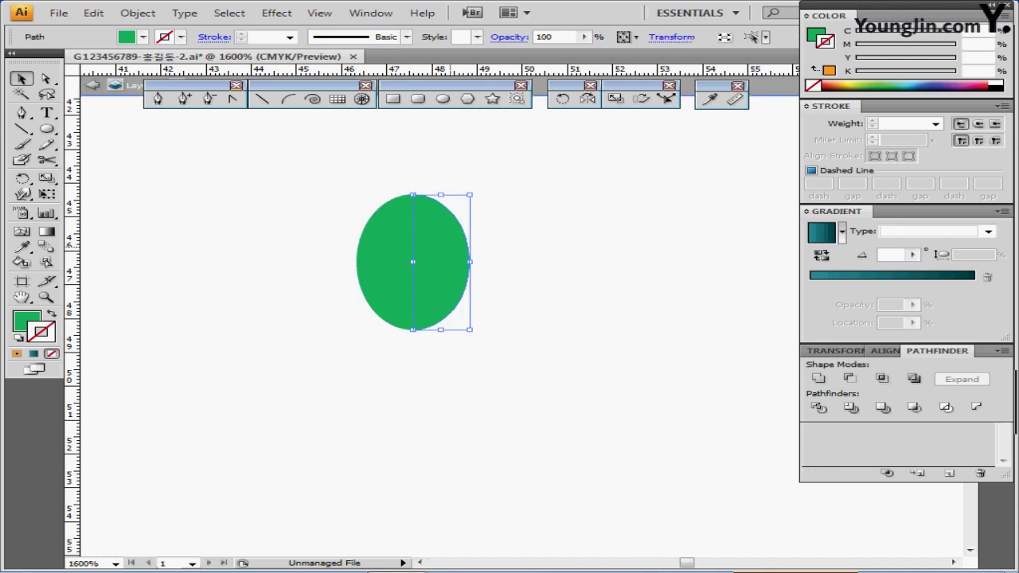
pyautogui.press('Right')
pyautogui.press('Right')
pyautogui.press('Right')
pyautogui.press('Right')
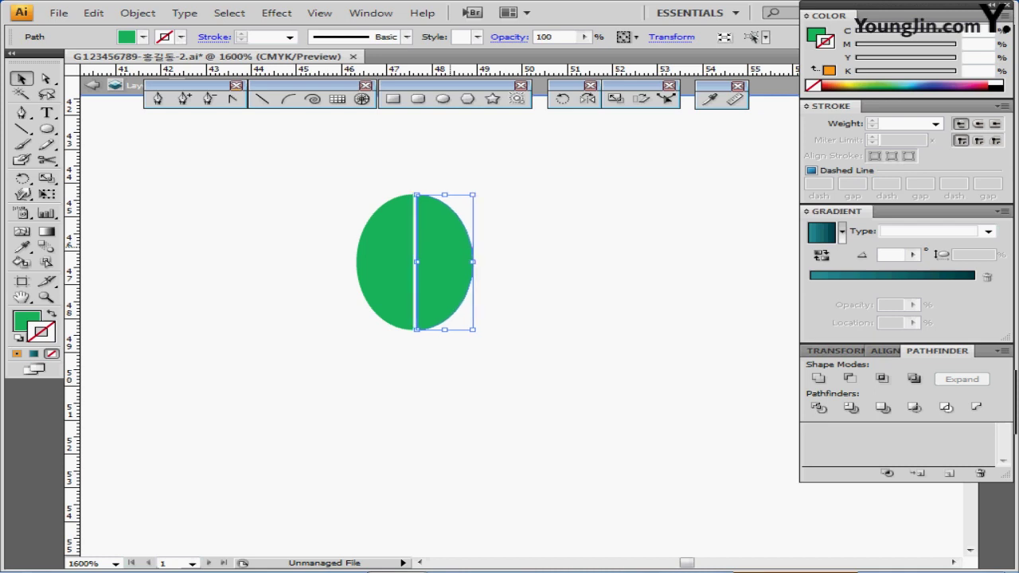
pyautogui.press('Down')
pyautogui.press('Down')
pyautogui.press('Down')
pyautogui.press('Down')
pyautogui.press('Down')
pyautogui.press('Down')
pyautogui.press('Down')
pyautogui.press('Down')
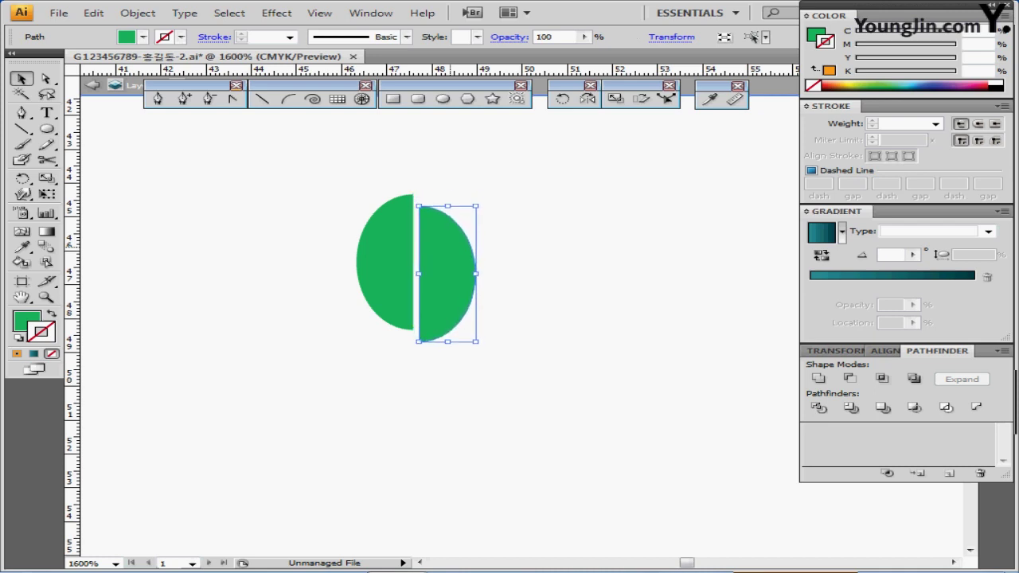
pyautogui.press('Right')
pyautogui.press('Right')
pyautogui.press('Right')
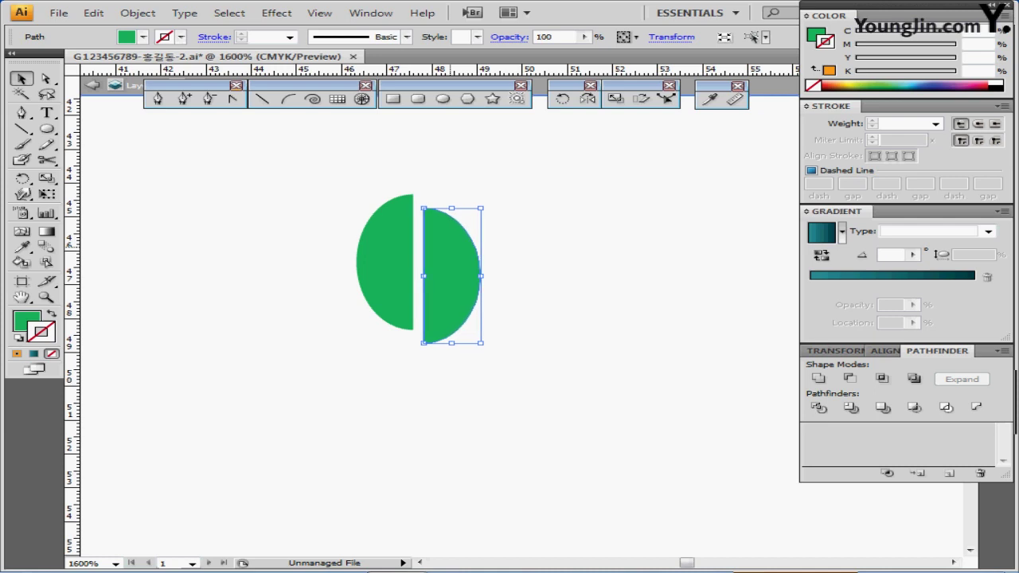
pyautogui.press('Down')
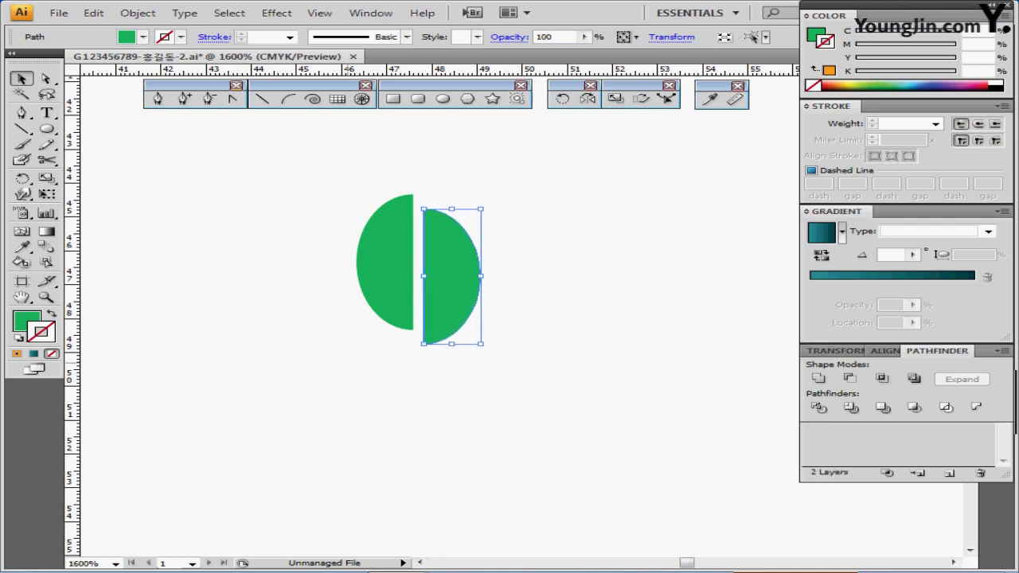
# Move the whole split green ellipse group onto the mug, near the lower left edge of its body
pyautogui.hotkey('ctrl', 'shift', 'b')
pyautogui.hotkey('ctrl', '-')
pyautogui.hotkey('ctrl', '-')
pyautogui.hotkey('ctrl', '-')
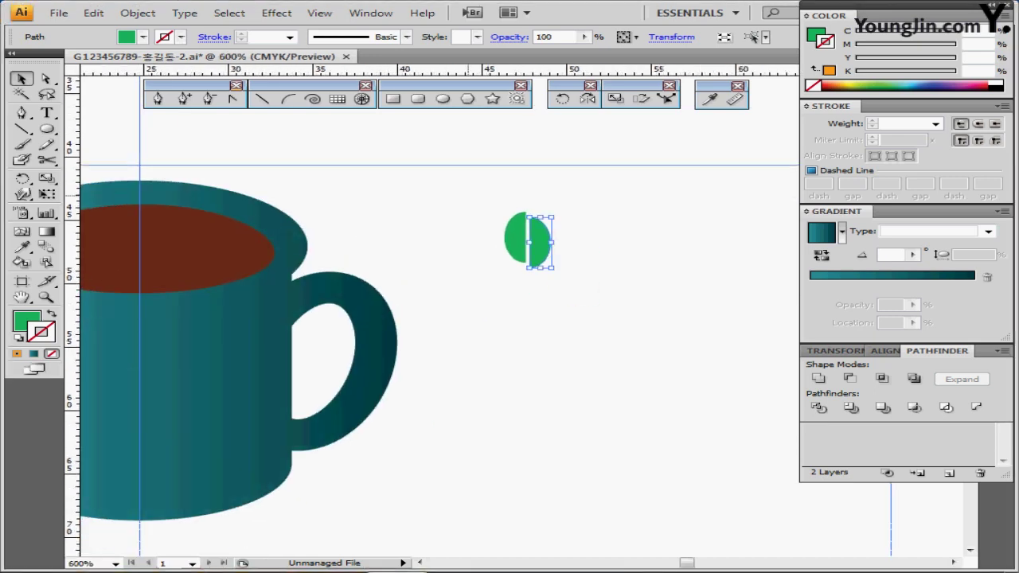
pyautogui.moveTo(469, 195); pyautogui.dragTo(572, 278)
pyautogui.moveTo(573, 279); pyautogui.dragTo(700, 240)
pyautogui.moveTo(654, 199); pyautogui.dragTo(141, 374)
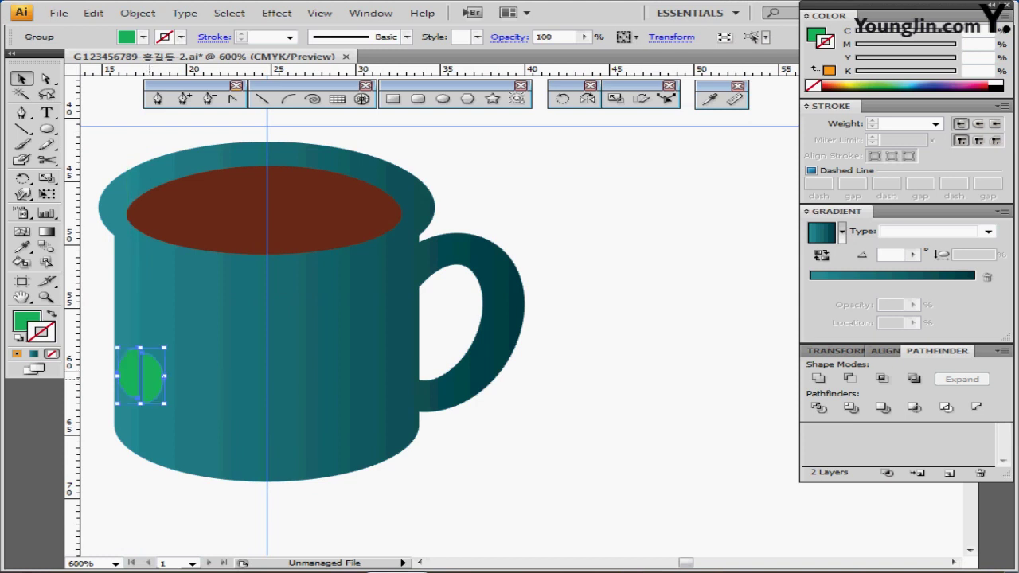
# Duplicate the split green ellipse diagonally, placing the copy just to its lower right on the mug
pyautogui.hscroll(-3, 438, 318)
pyautogui.scroll(-2, 437, 318)
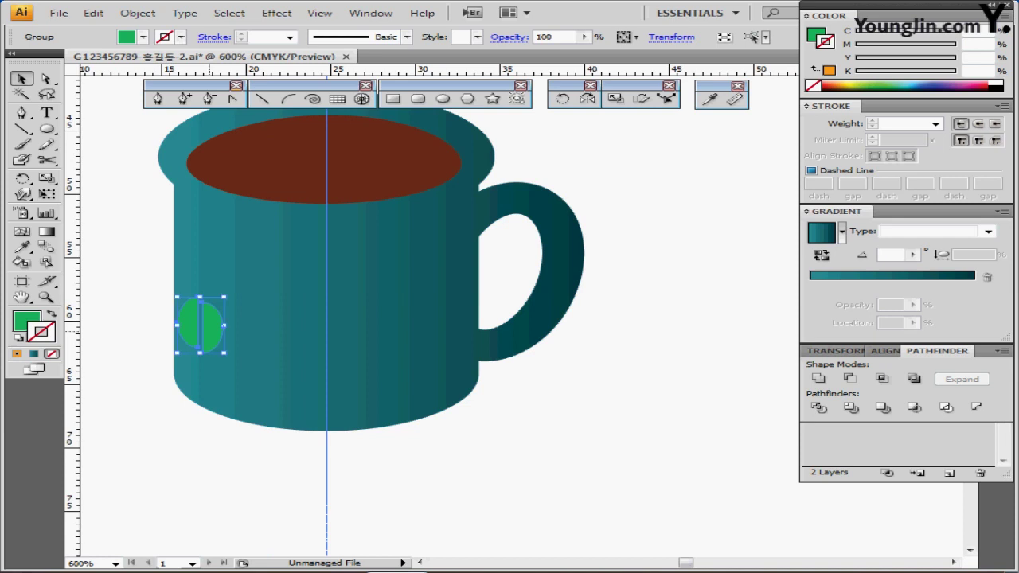
pyautogui.moveTo(219, 326); pyautogui.dragTo(256, 353)
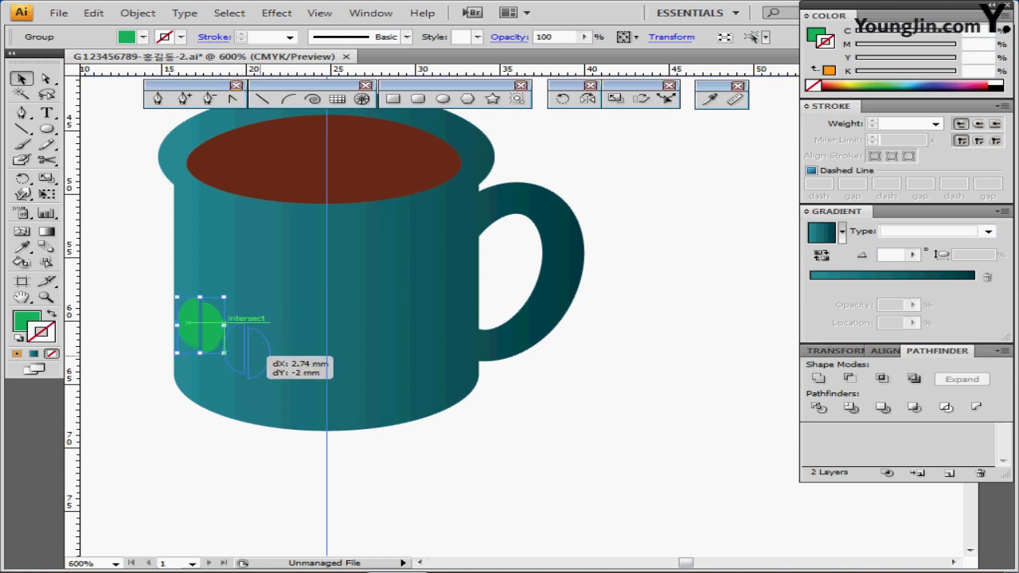
pyautogui.moveTo(257, 354); pyautogui.dragTo(263, 358)
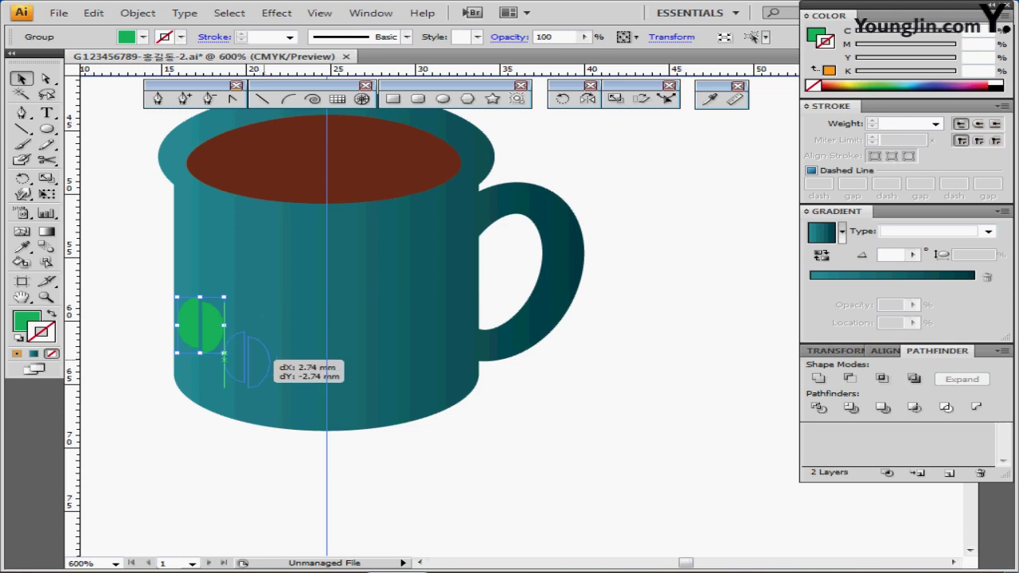
pyautogui.moveTo(264, 357); pyautogui.dragTo(266, 351)
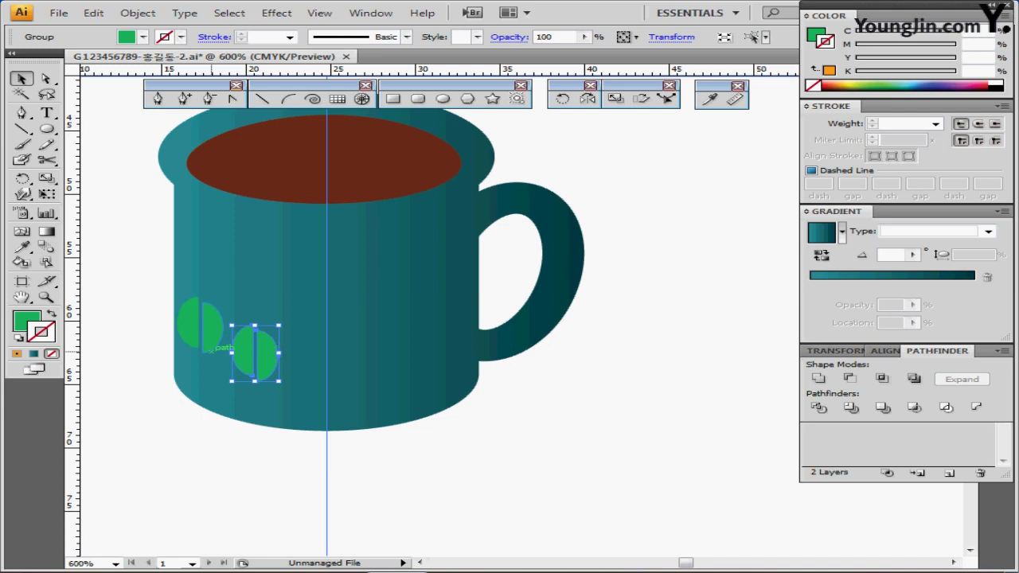
# Fill the copied split ellipse with the light green sample colour beside the artboard
pyautogui.hscroll(-2, 211, 351)
pyautogui.moveTo(303, 439); pyautogui.dragTo(474, 409)
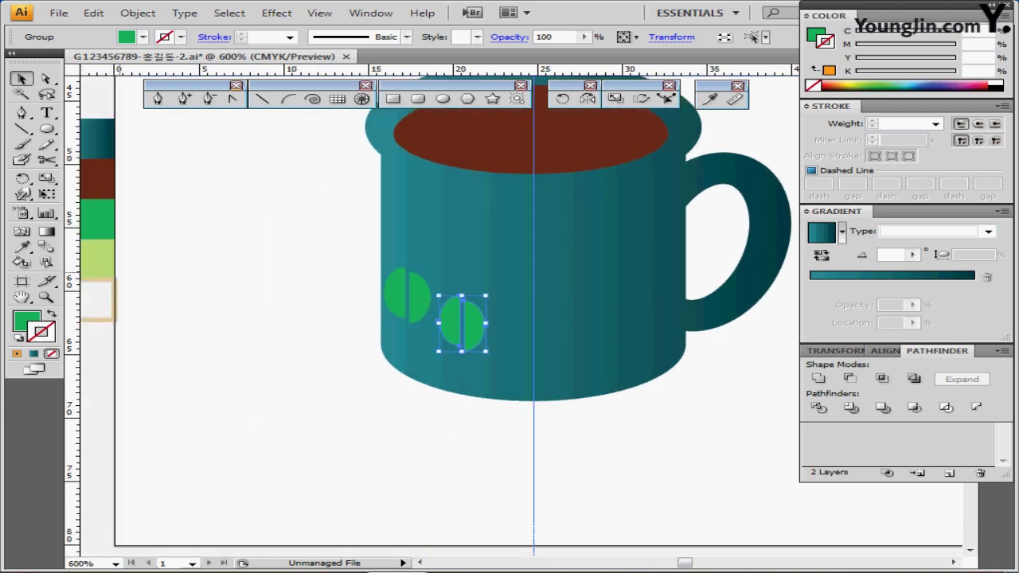
pyautogui.press('i')
pyautogui.click(99, 269)
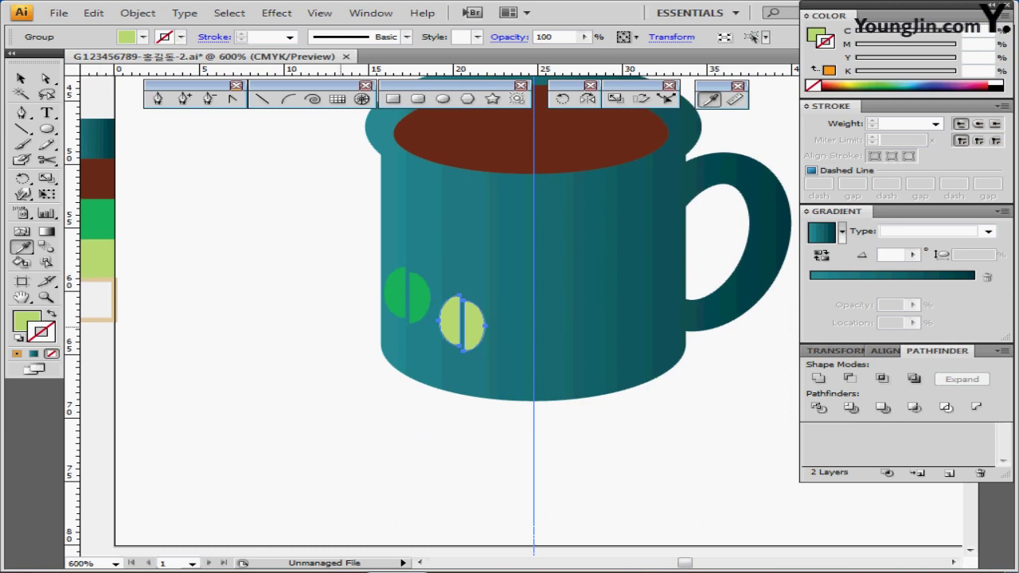
# Copy the green and light green pair horizontally across the mug, and repeat the copy once to make three pairs
pyautogui.hscroll(9, 328, 328)
pyautogui.scroll(1, 328, 328)
pyautogui.keyDown('ctrl'); pyautogui.keyDown('shift'); pyautogui.click(253, 323); pyautogui.keyUp('shift'); pyautogui.keyUp('ctrl')
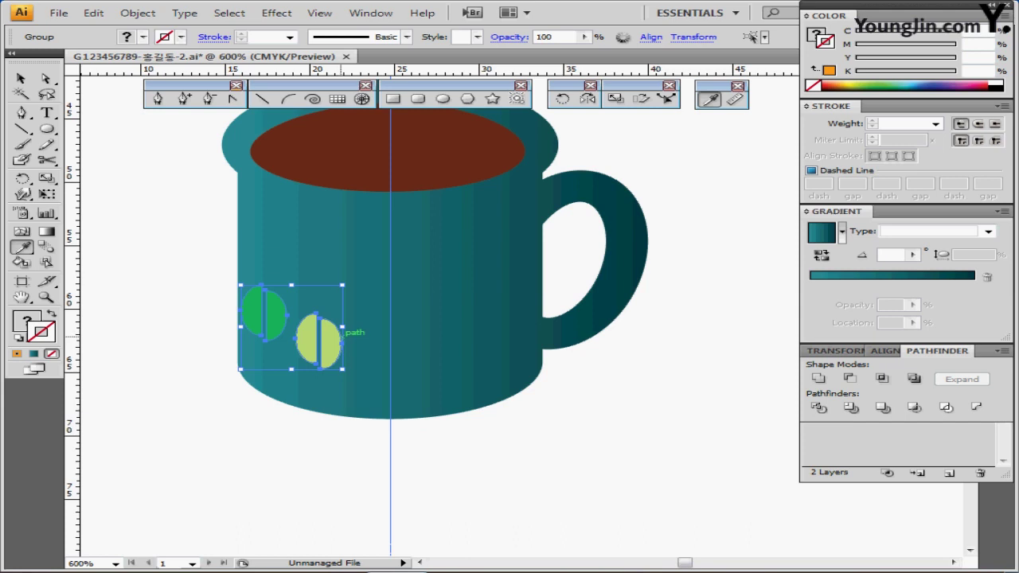
pyautogui.moveTo(341, 339); pyautogui.dragTo(444, 338)
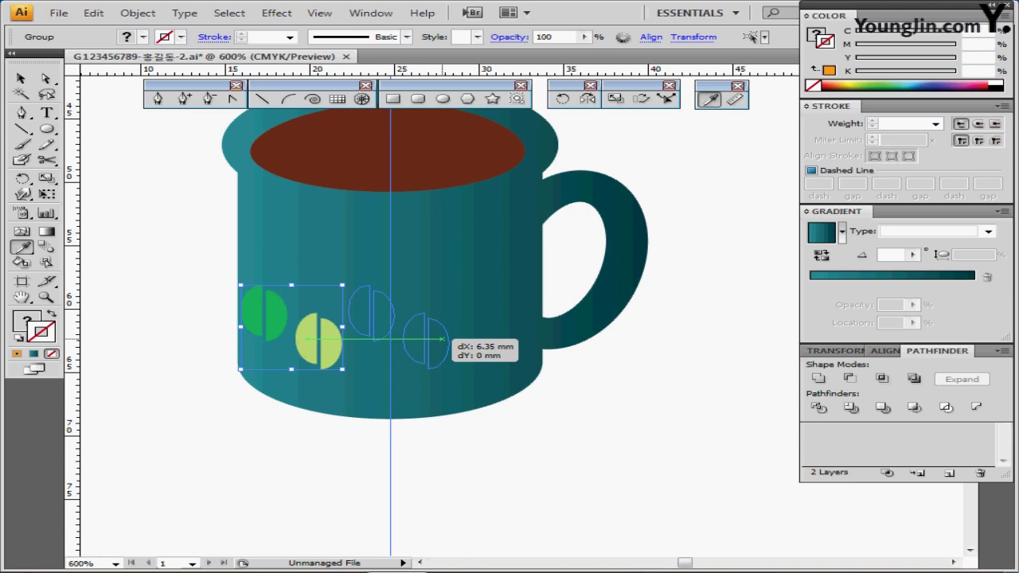
pyautogui.moveTo(443, 338); pyautogui.dragTo(447, 341)
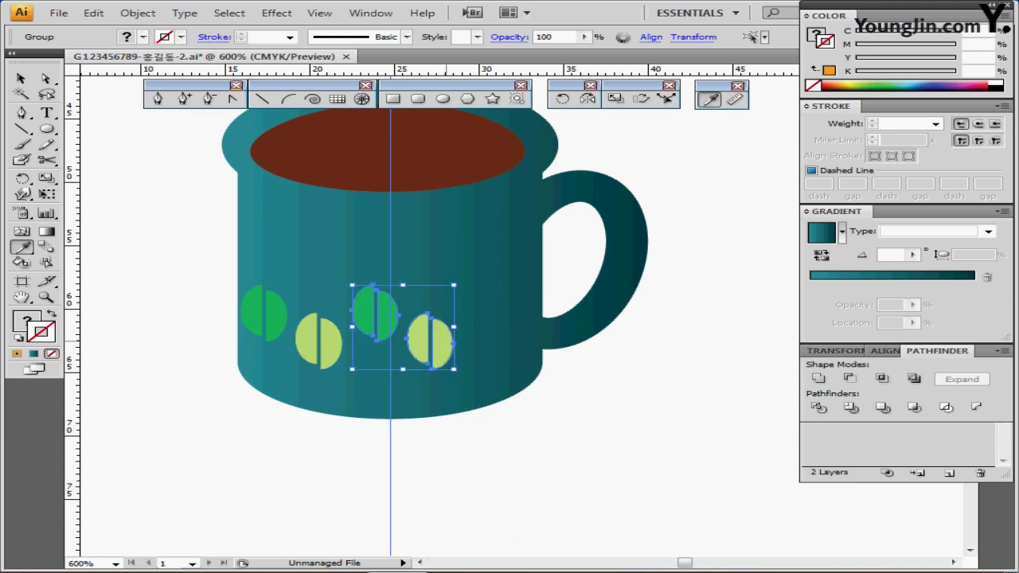
pyautogui.hotkey('ctrl', 'd')
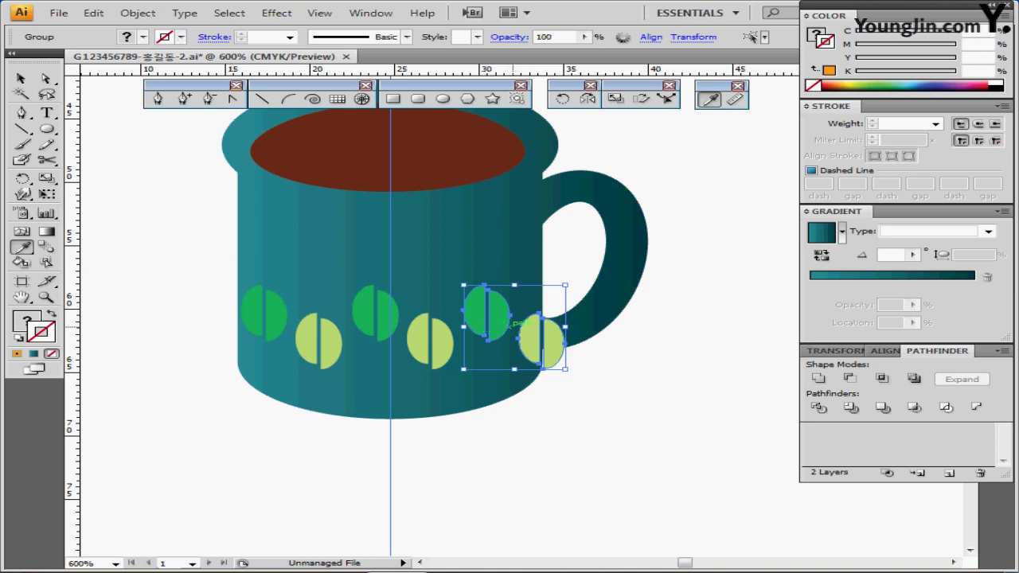
# Delete the rightmost light green split ellipse that overlaps the mug's handle
pyautogui.hotkey('ctrl', 'shift', 'a')
pyautogui.click(542, 341)
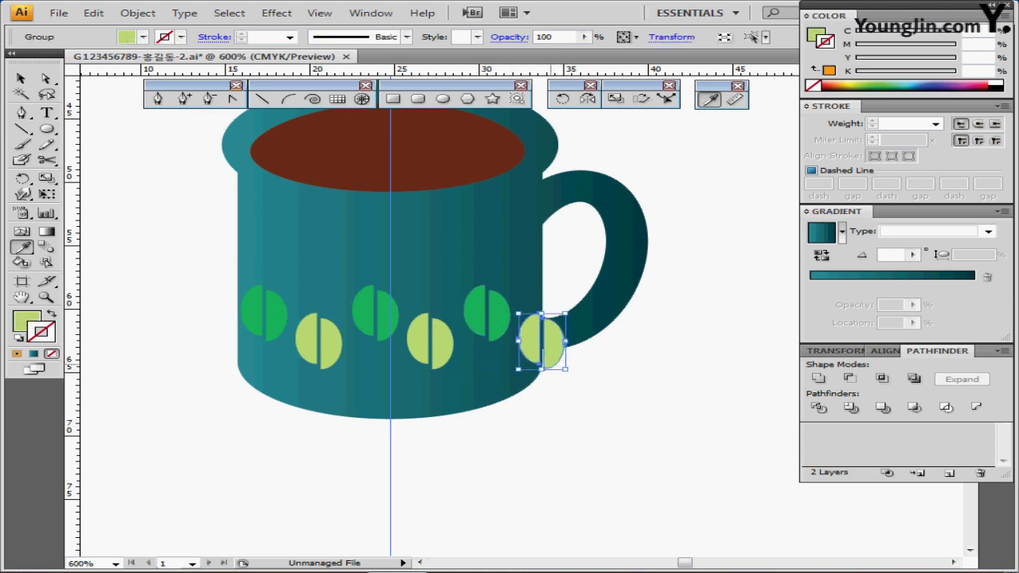
pyautogui.press('Delete')
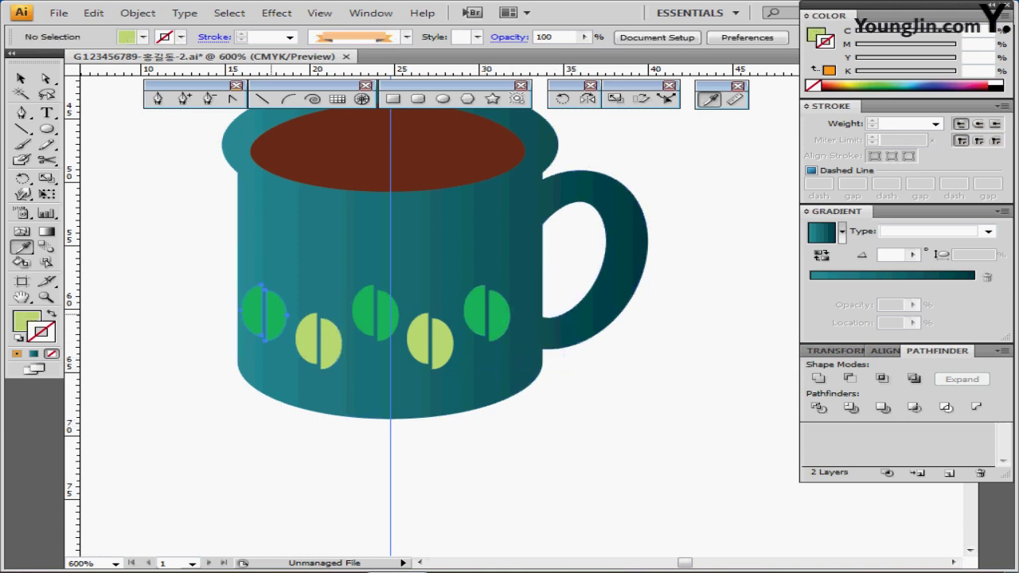
# Shift all five split ellipses right together so the row is centred on the mug's vertical guide
pyautogui.keyDown('ctrl'); pyautogui.click(274, 320); pyautogui.keyUp('ctrl')
pyautogui.keyDown('ctrl'); pyautogui.keyDown('shift'); pyautogui.click(310, 330); pyautogui.keyUp('shift'); pyautogui.keyUp('ctrl')
pyautogui.keyDown('ctrl'); pyautogui.keyDown('shift'); pyautogui.click(364, 323); pyautogui.keyUp('shift'); pyautogui.keyUp('ctrl')
pyautogui.keyDown('ctrl'); pyautogui.keyDown('shift'); pyautogui.click(427, 332); pyautogui.keyUp('shift'); pyautogui.keyUp('ctrl')
pyautogui.keyDown('shift'); pyautogui.click(488, 319); pyautogui.keyUp('shift')
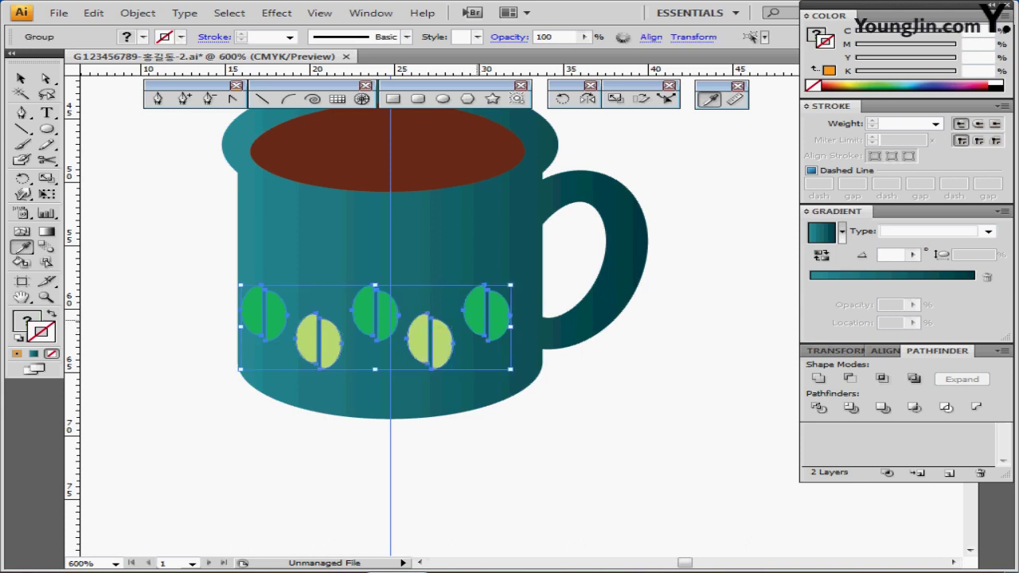
pyautogui.press('Right')
pyautogui.press('Right')
pyautogui.press('Right')
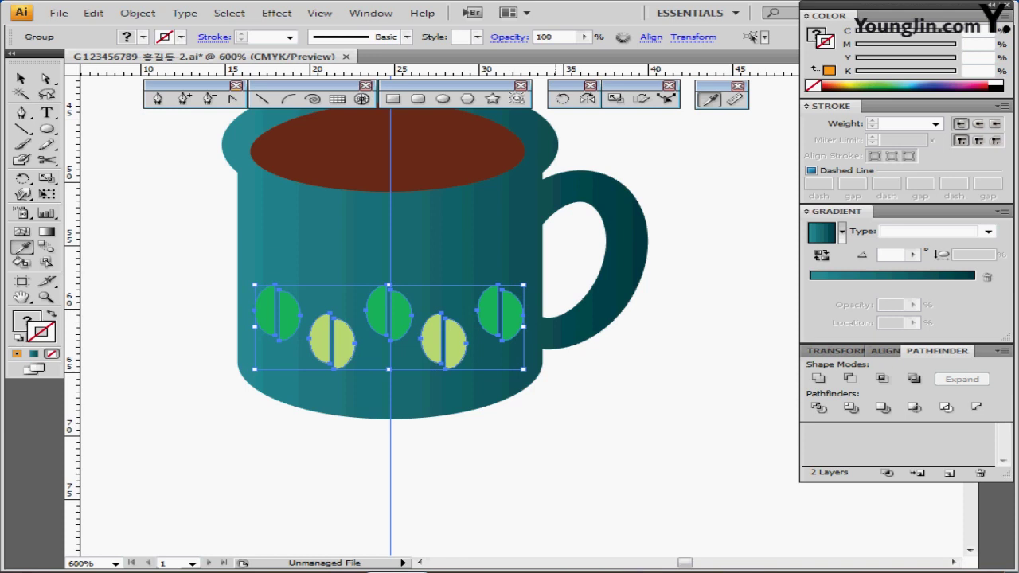
pyautogui.press('Right')
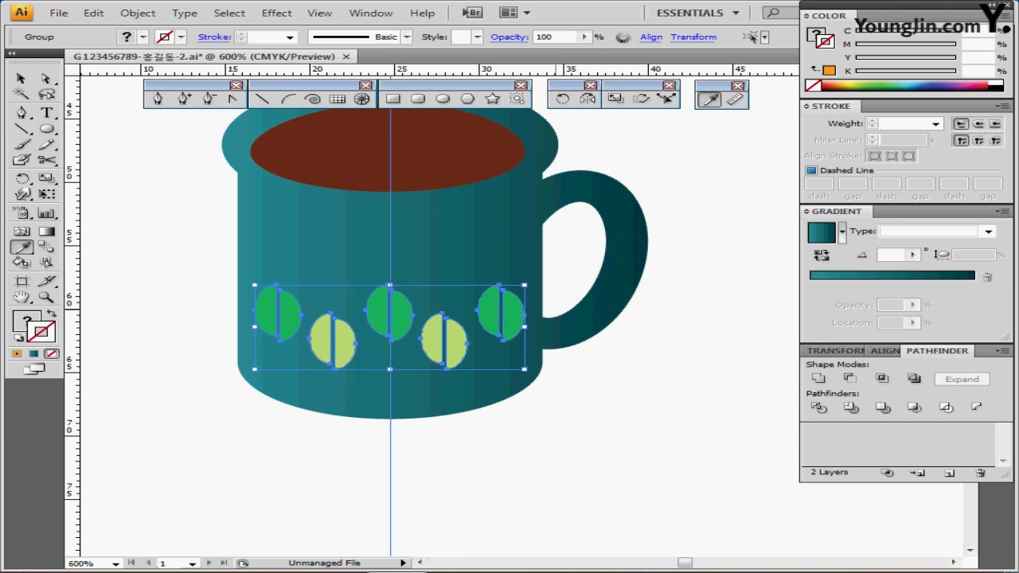
pyautogui.keyDown('ctrl'); pyautogui.click(572, 401); pyautogui.keyUp('ctrl')
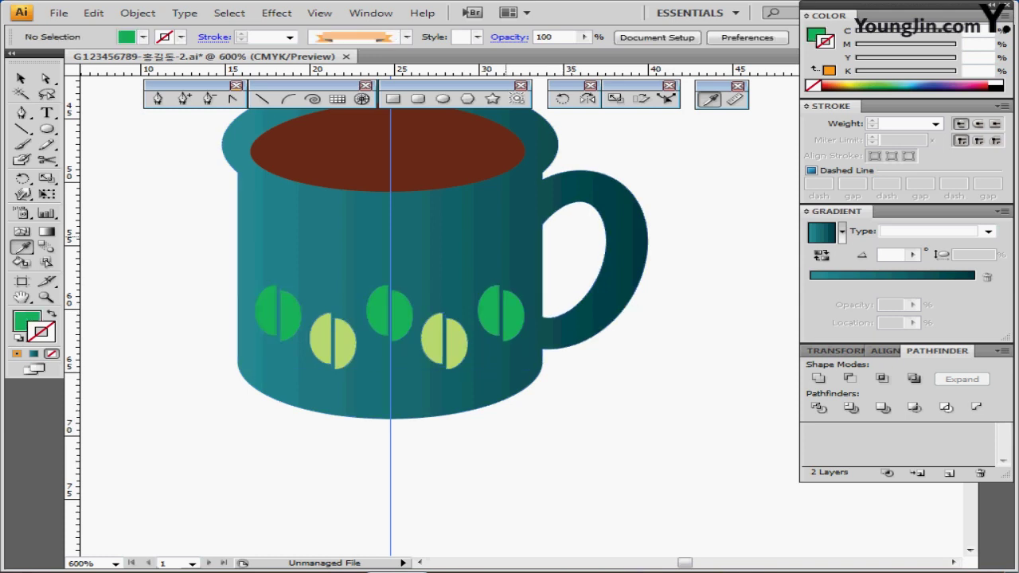
# Load the Artistic_ChalkCharcoalPencil brush library and choose the Charcoal - Feather brush
pyautogui.moveTo(511, 235); pyautogui.dragTo(483, 316)
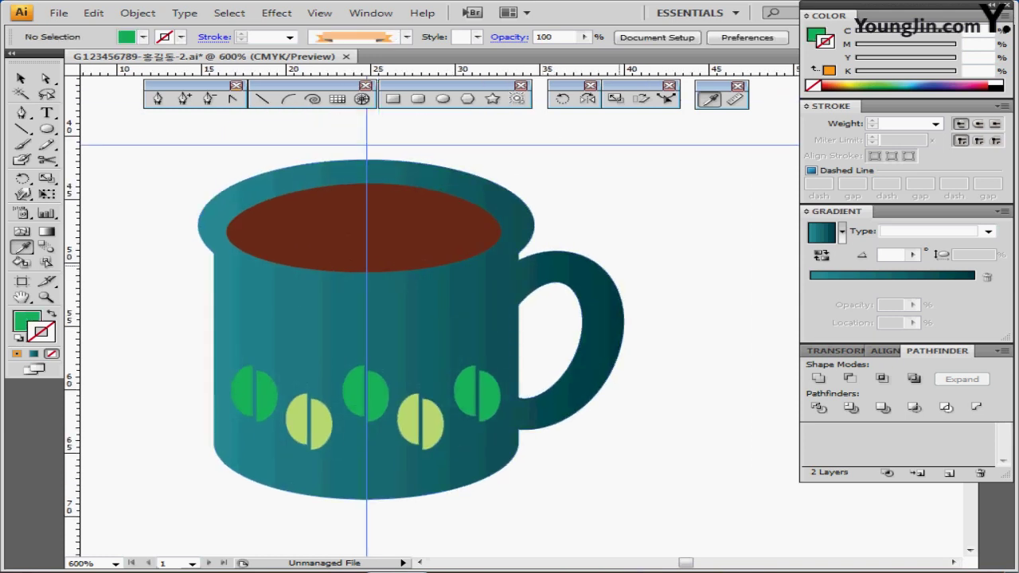
pyautogui.hotkey('ctrl', '-')
pyautogui.moveTo(581, 196); pyautogui.dragTo(487, 221)
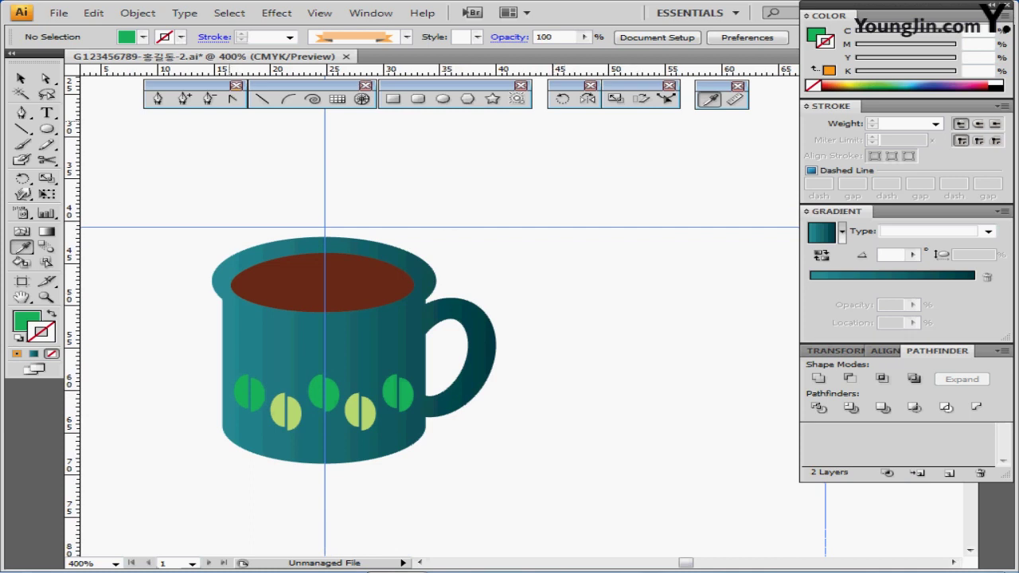
pyautogui.click(406, 37)
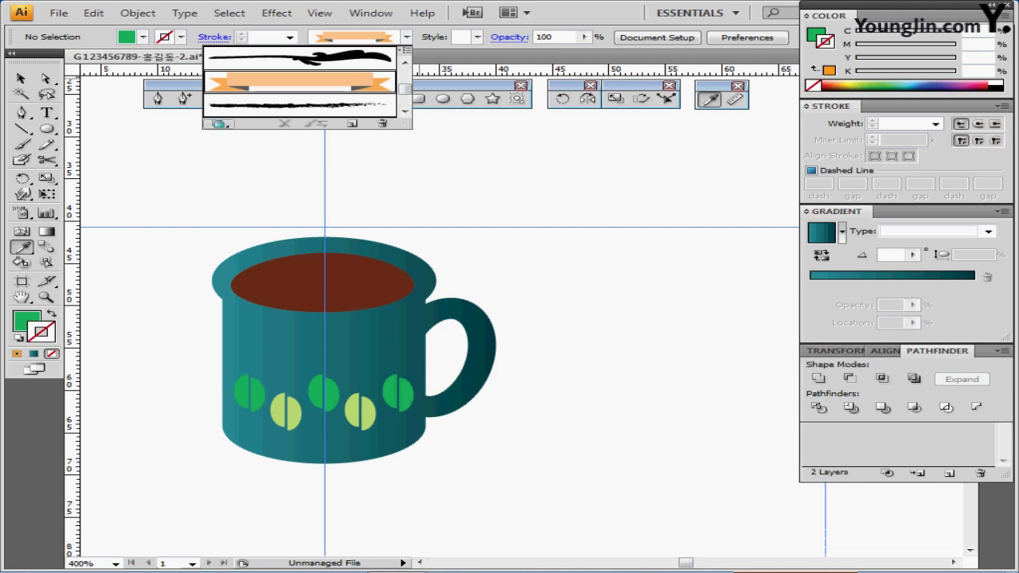
pyautogui.click(218, 124)
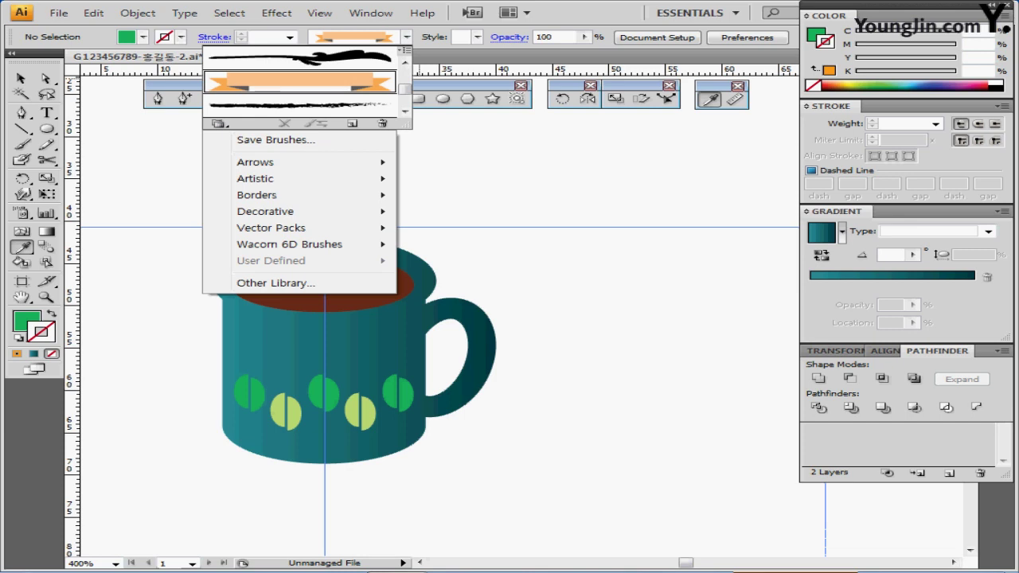
pyautogui.moveTo(271, 228)
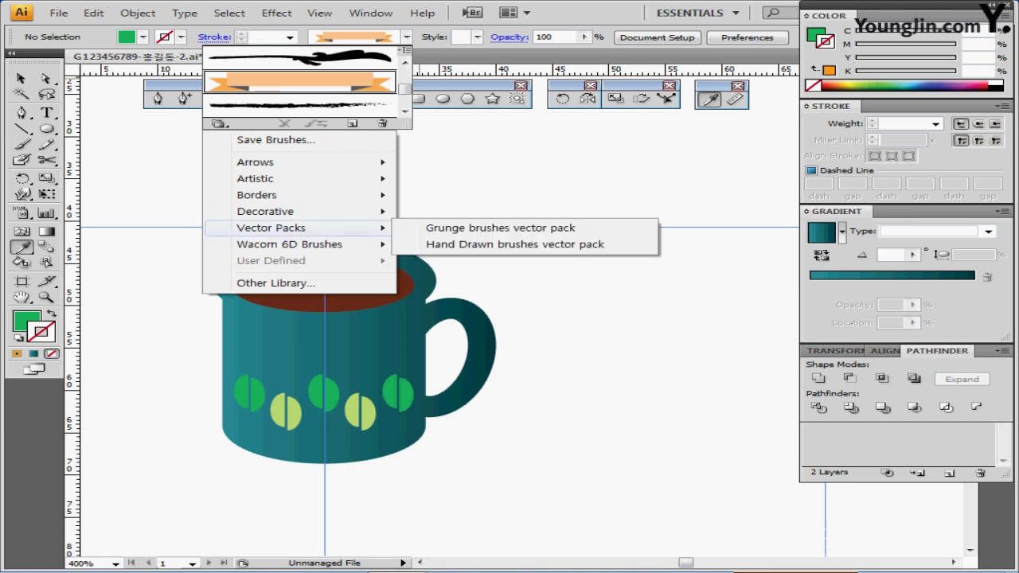
pyautogui.moveTo(255, 179)
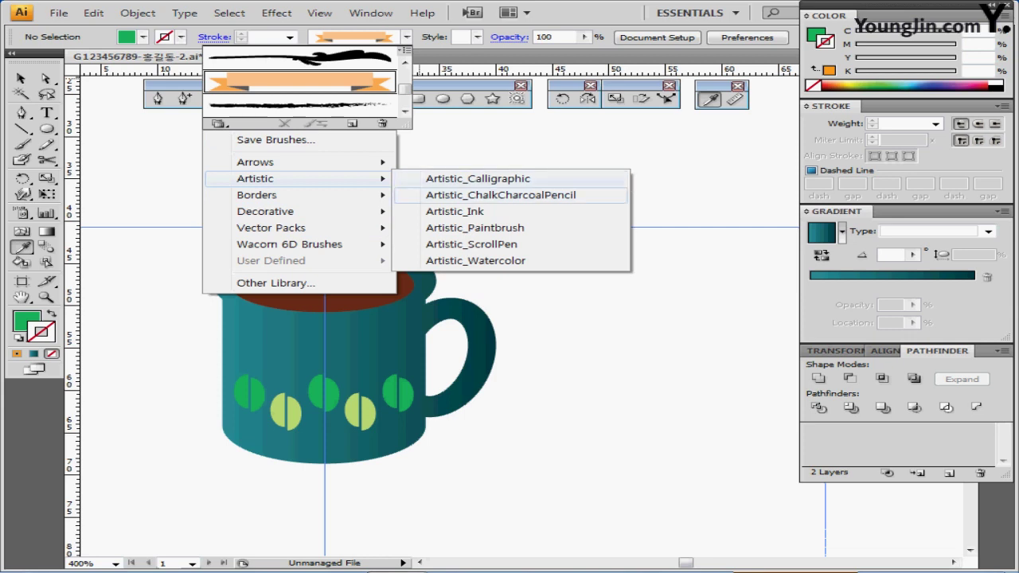
pyautogui.click(500, 195)
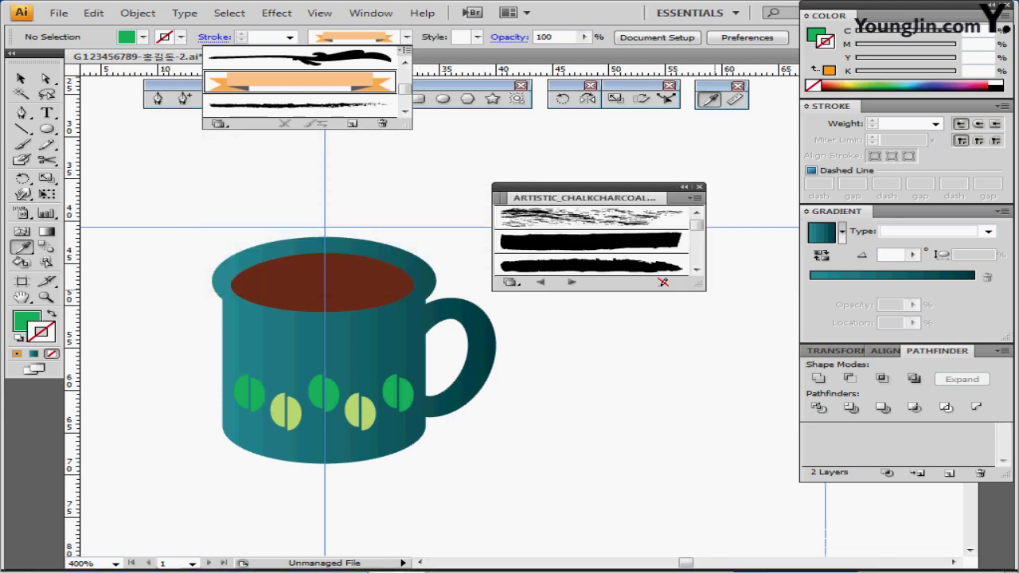
pyautogui.moveTo(699, 284); pyautogui.dragTo(699, 412)
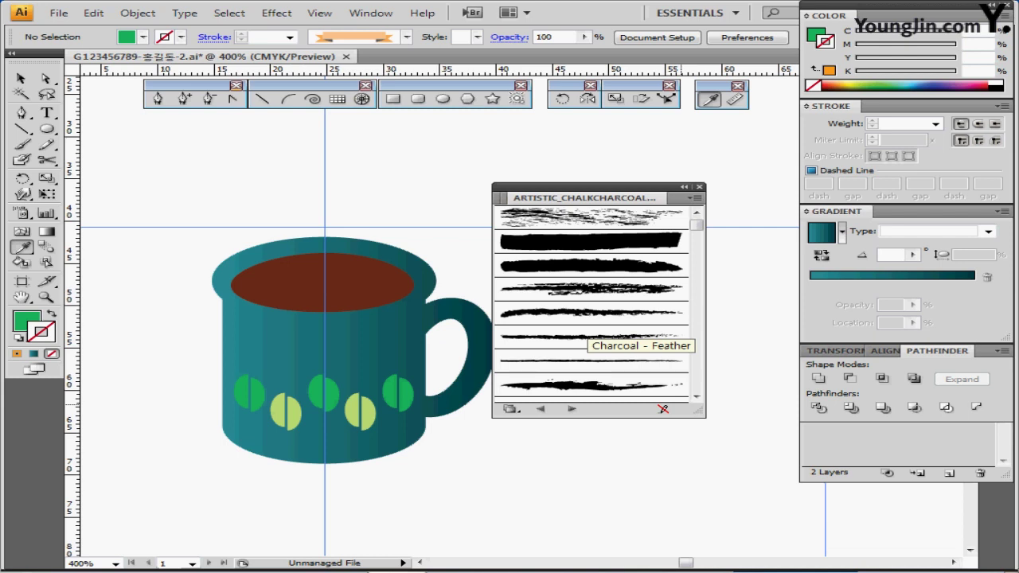
pyautogui.click(590, 337)
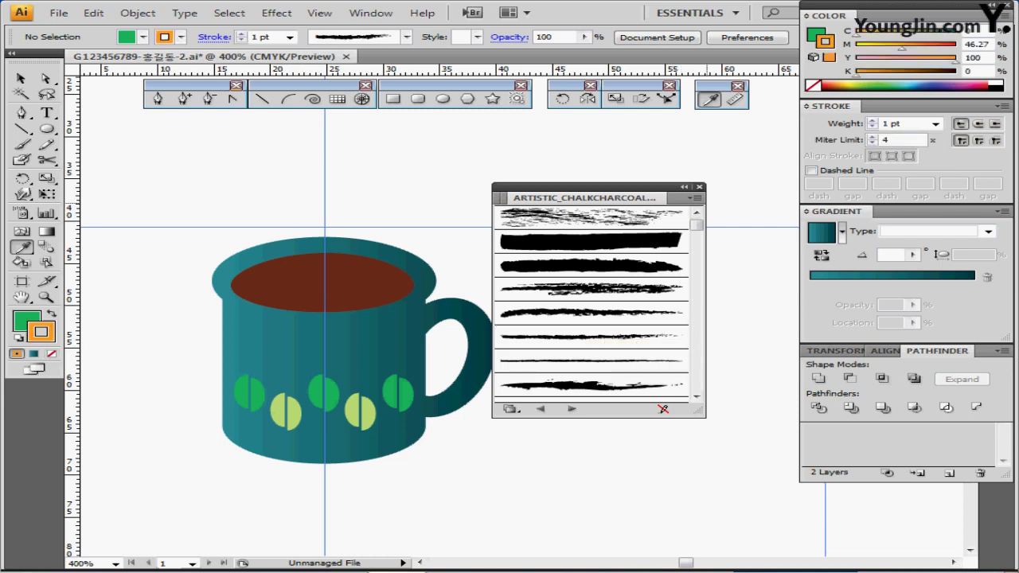
pyautogui.click(699, 187)
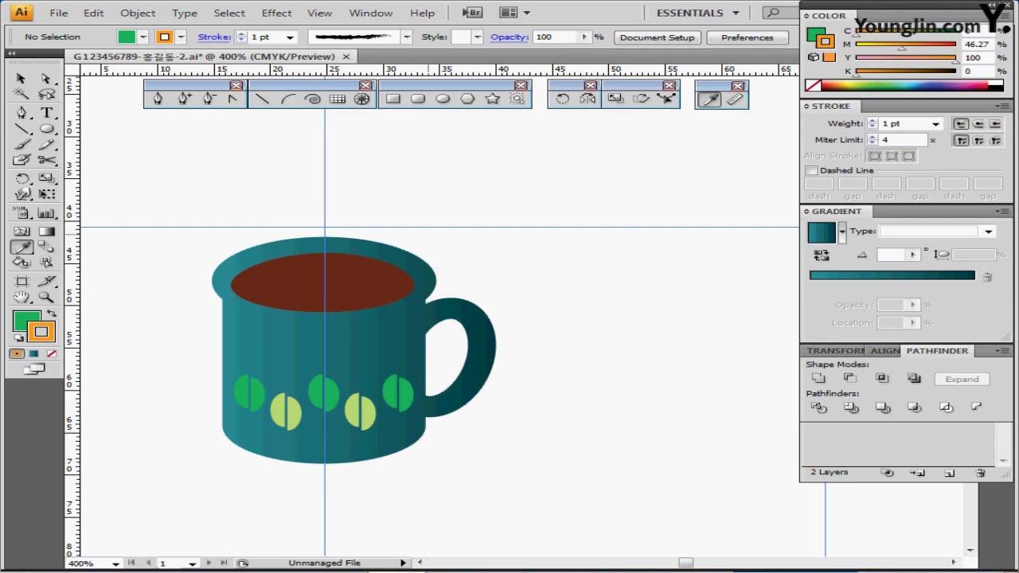
# Activate the Paintbrush tool and pick up the beige outline colour from the lowest colour swatch beside the artboard, with no fill
pyautogui.press('b')
pyautogui.click(22, 145)
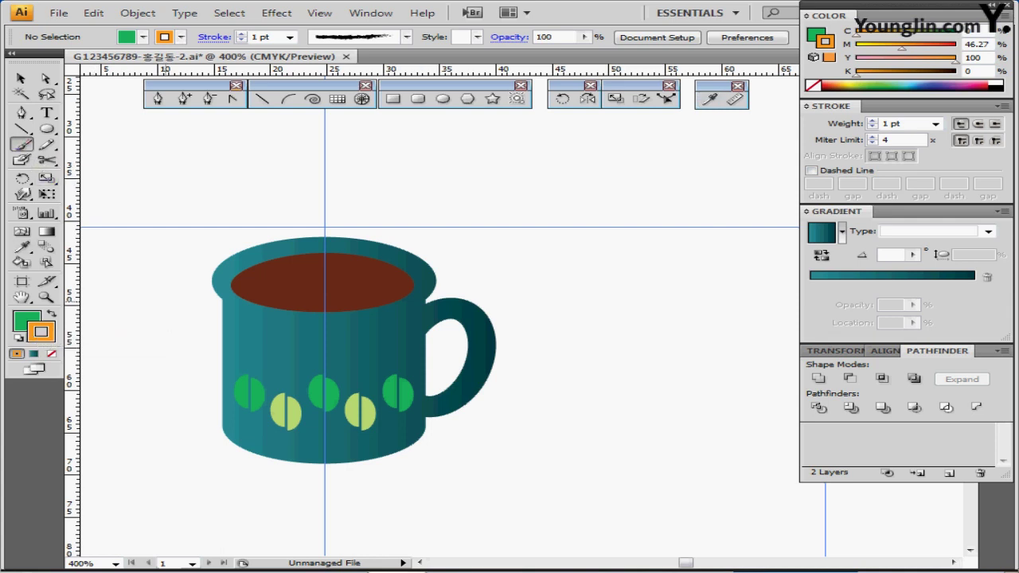
pyautogui.hotkey('ctrl', '-')
pyautogui.hscroll(-3, 211, 260)
pyautogui.hotkey('ctrl', '-')
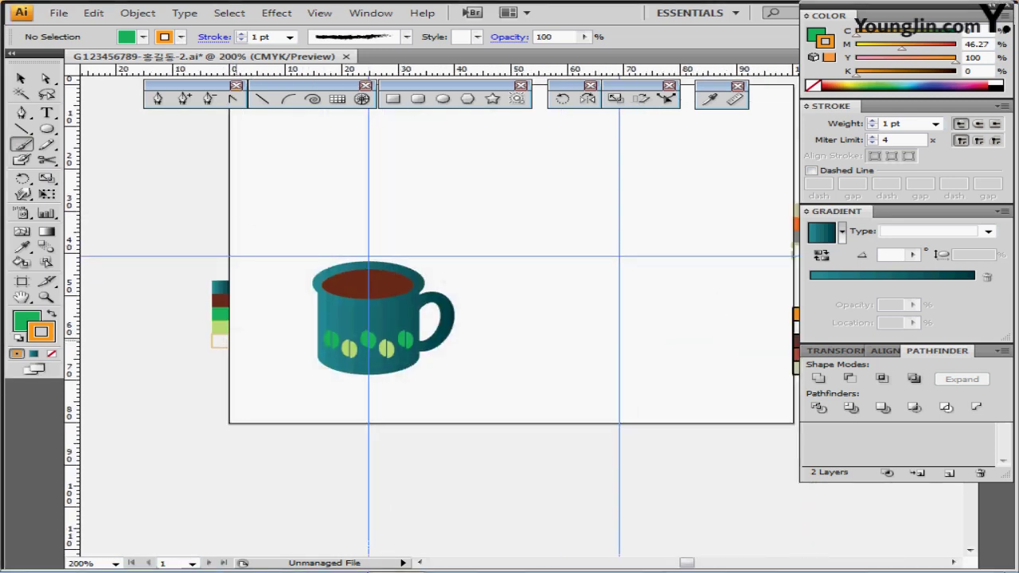
pyautogui.click(227, 344)
pyautogui.hotkey('ctrl', '+')
pyautogui.moveTo(212, 344); pyautogui.dragTo(219, 308)
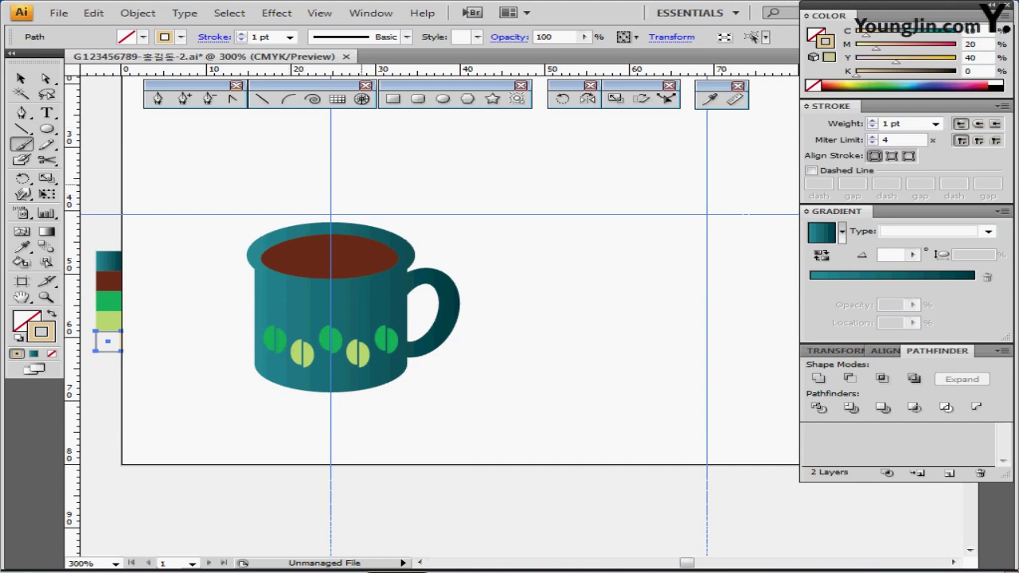
pyautogui.scroll(1, 315, 184)
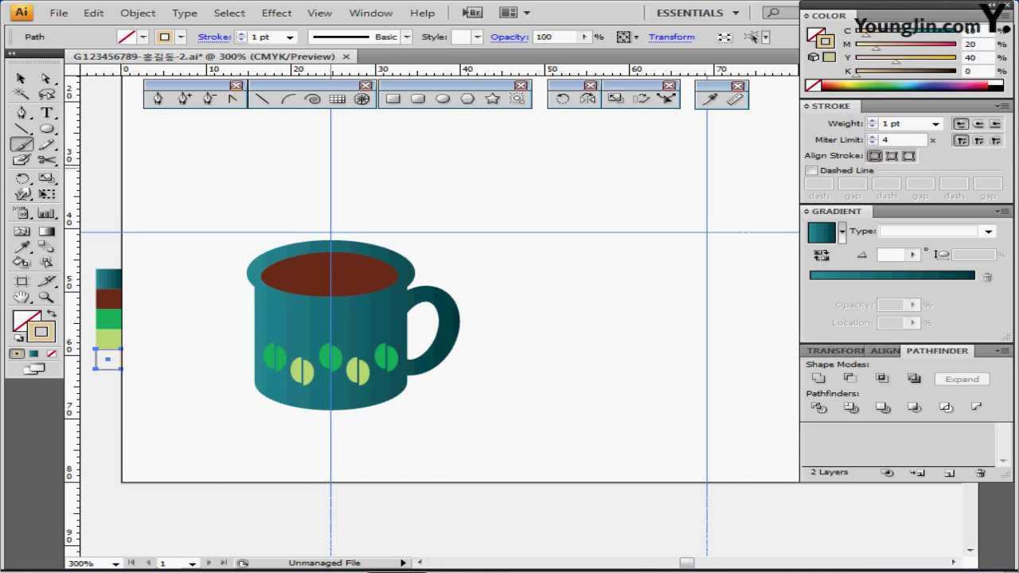
# Paint a curved beige charcoal steam stroke rising from the coffee and shift it slightly left
pyautogui.moveTo(338, 168)
pyautogui.mouseDown()
pyautogui.moveTo(300, 224)
pyautogui.moveTo(325, 272)
pyautogui.mouseUp()
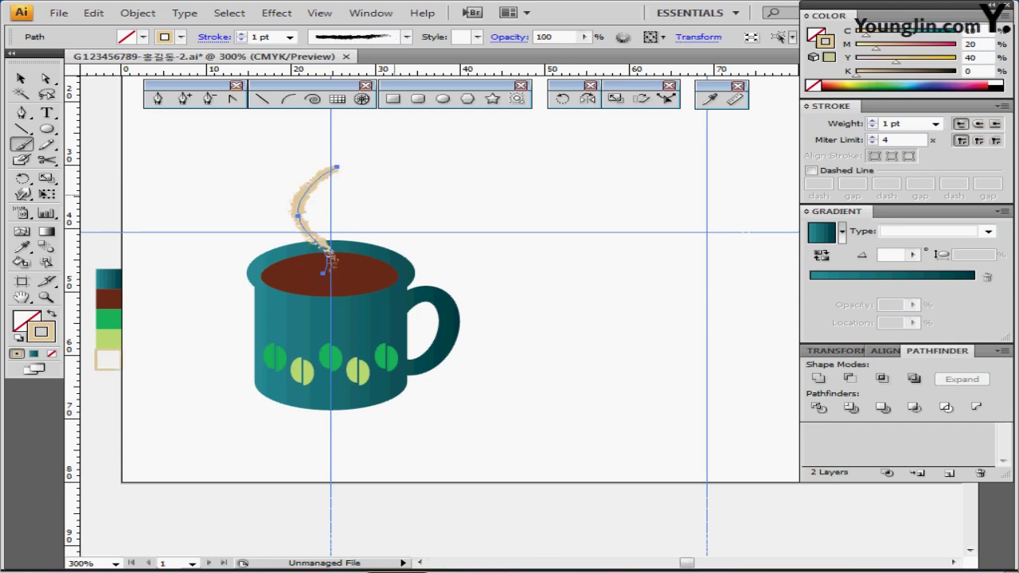
pyautogui.moveTo(357, 220); pyautogui.dragTo(333, 224)
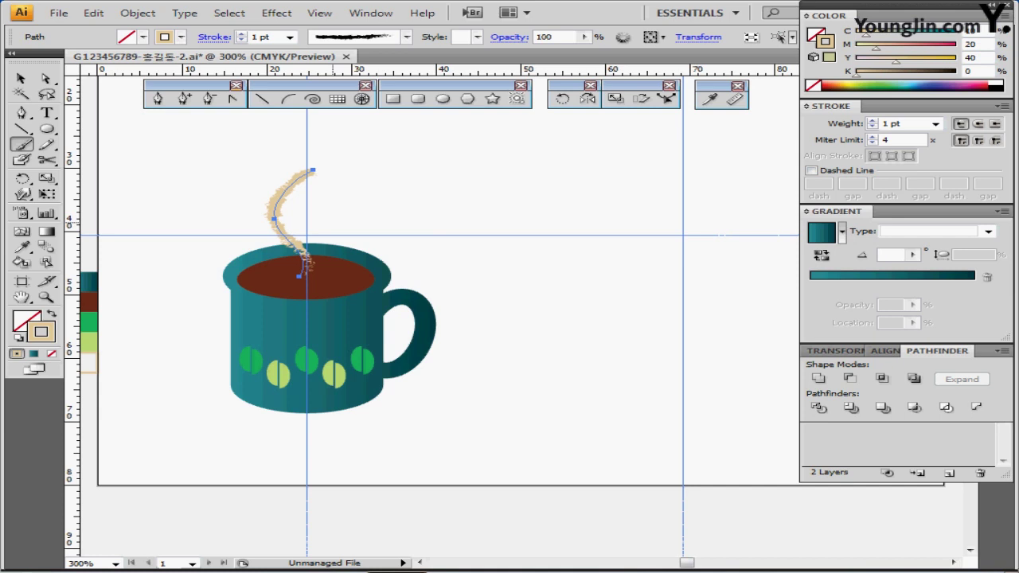
pyautogui.press('capslock')
pyautogui.moveTo(307, 265); pyautogui.dragTo(303, 266)
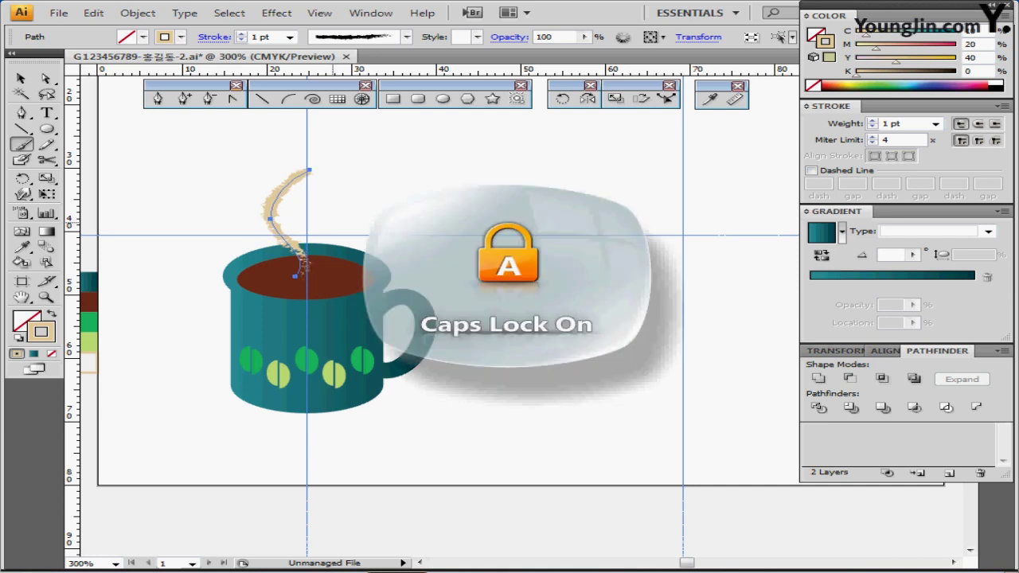
pyautogui.press('capslock')
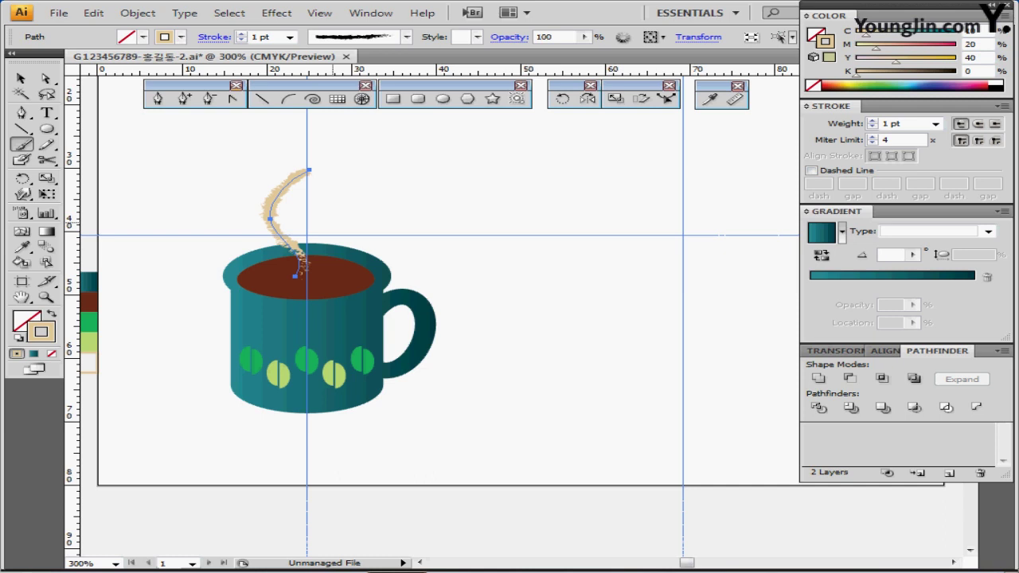
# Copy the steam stroke horizontally about 5 mm to the right and shorten the copy from its upper end
pyautogui.press('ctrl')
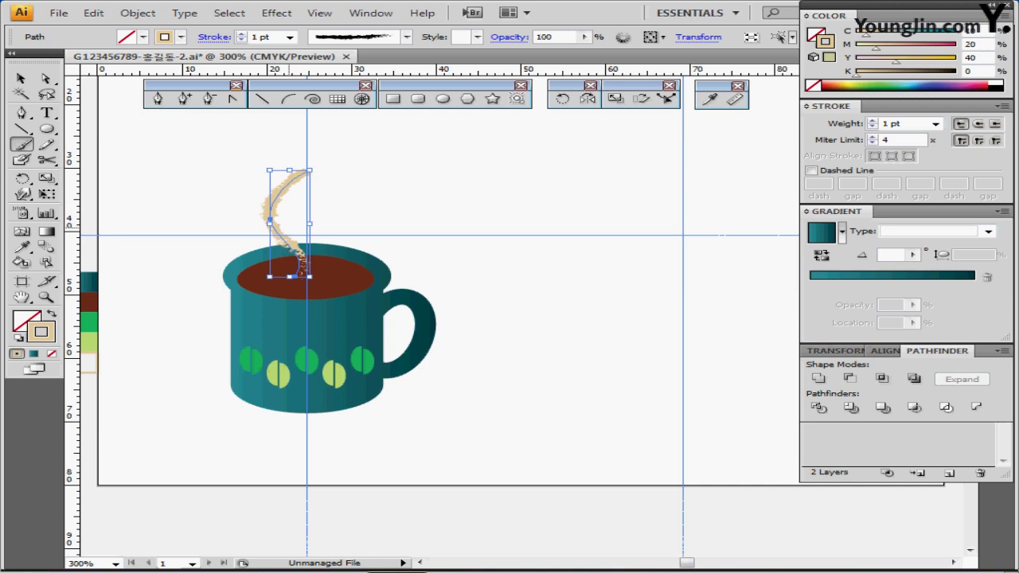
pyautogui.moveTo(276, 230); pyautogui.dragTo(319, 232)
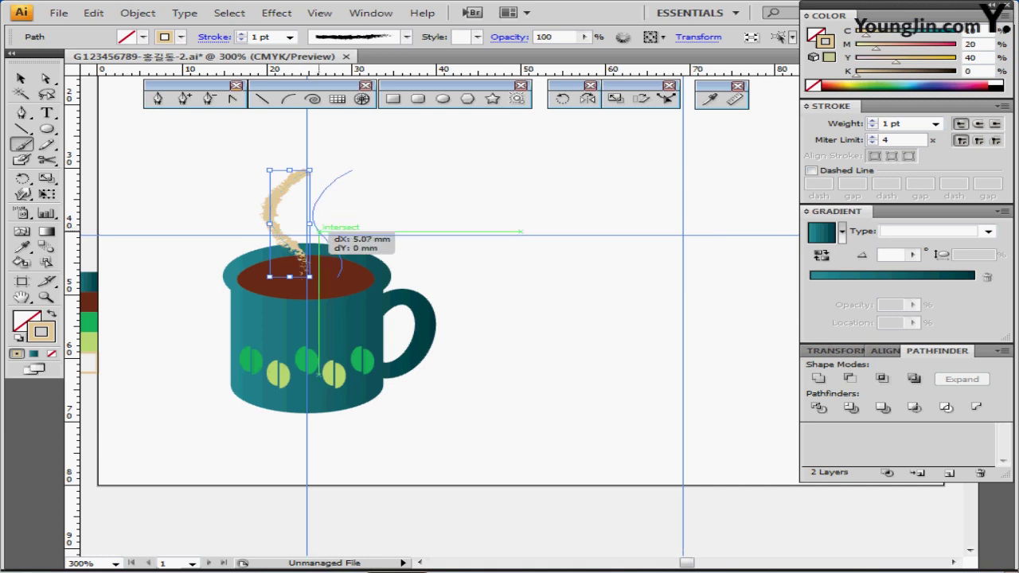
pyautogui.moveTo(318, 232); pyautogui.dragTo(318, 231)
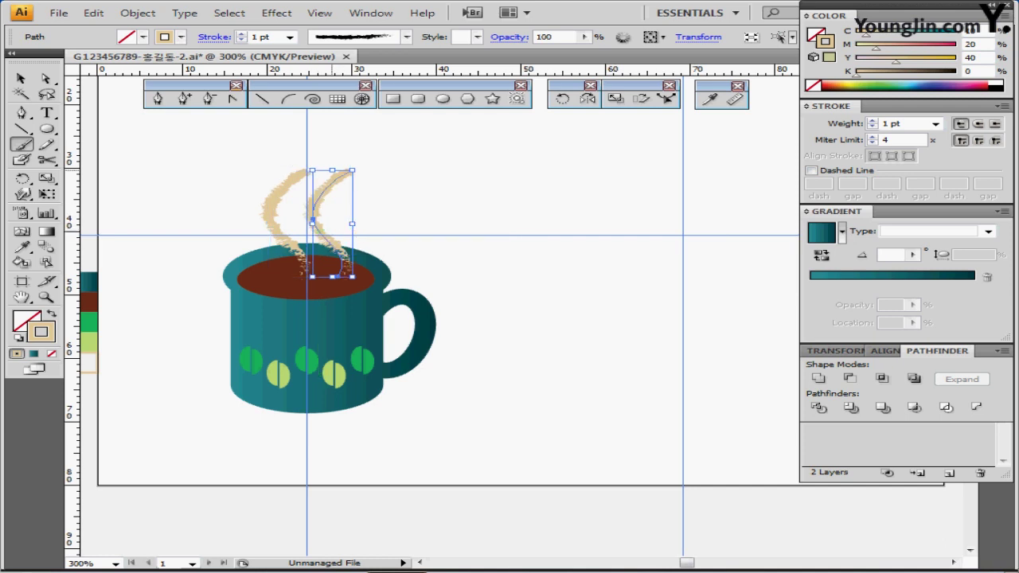
pyautogui.moveTo(332, 170); pyautogui.dragTo(333, 209)
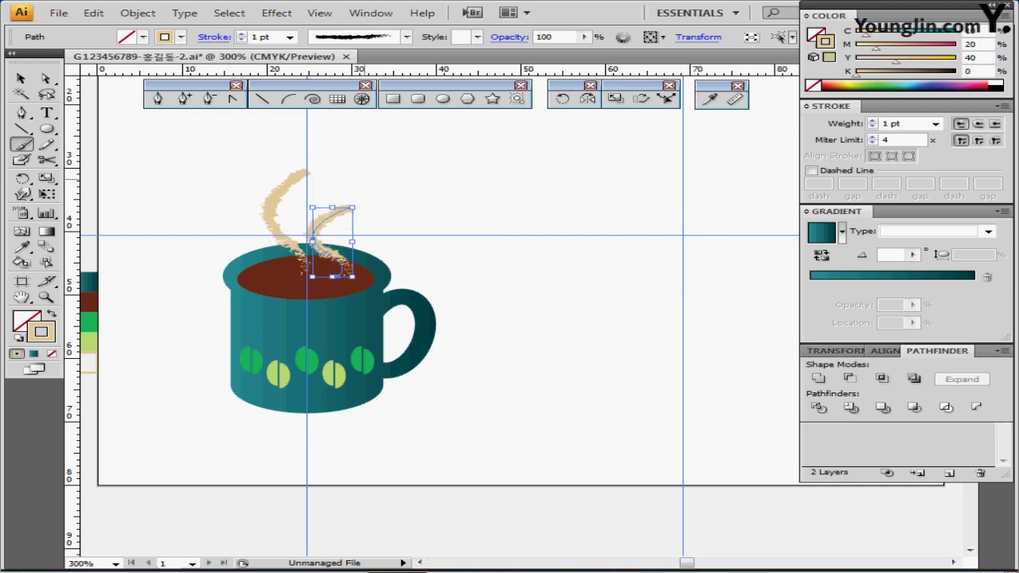
pyautogui.keyDown('ctrl'); pyautogui.click(415, 187); pyautogui.keyUp('ctrl')
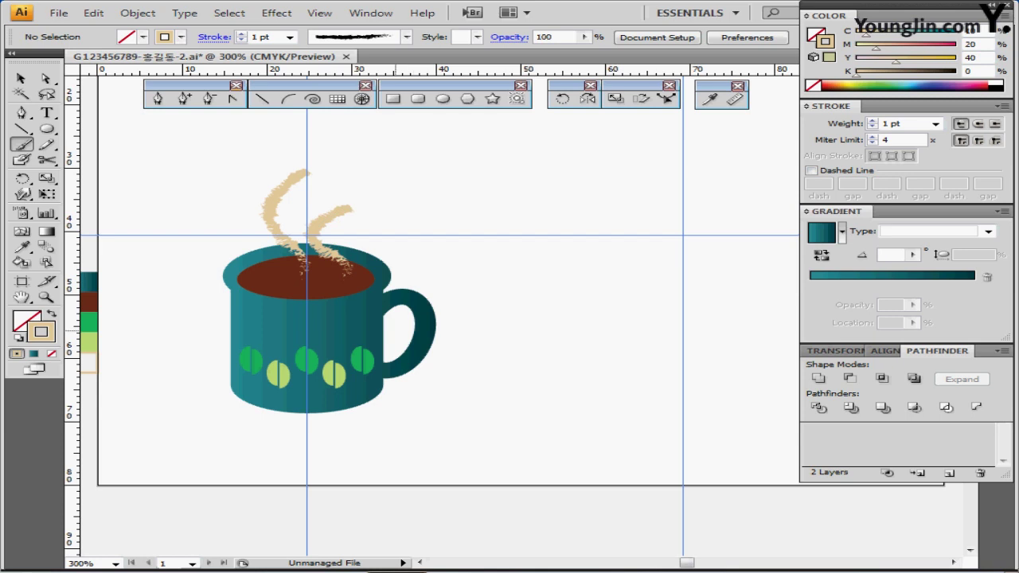
# Apply a Multiply drop shadow to the teal mug shape with 75% opacity, 1.2 mm X and Y offsets and 1 mm blur
pyautogui.keyDown('ctrl'); pyautogui.click(381, 323); pyautogui.keyUp('ctrl')
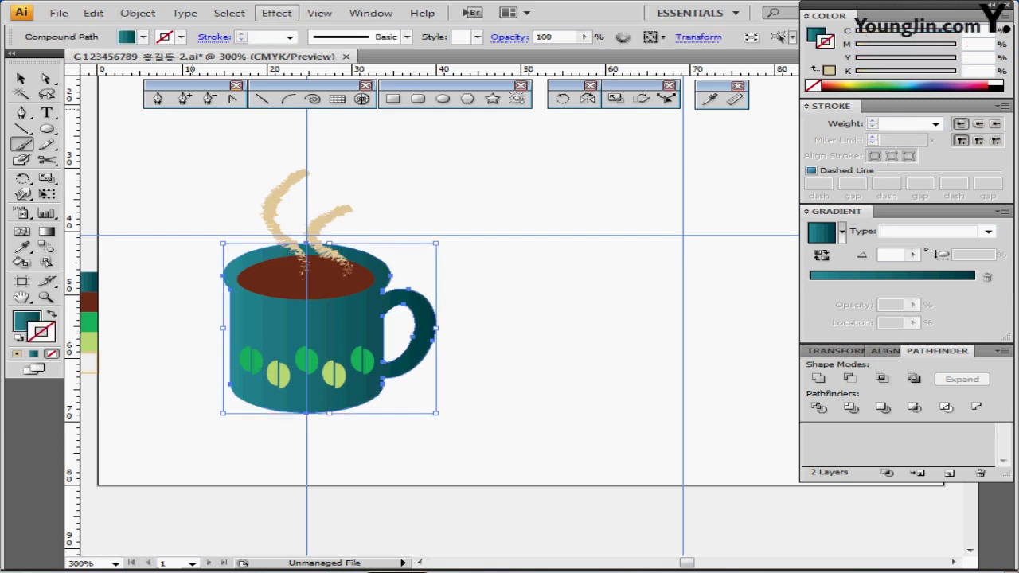
pyautogui.click(276, 12)
pyautogui.moveTo(310, 182)
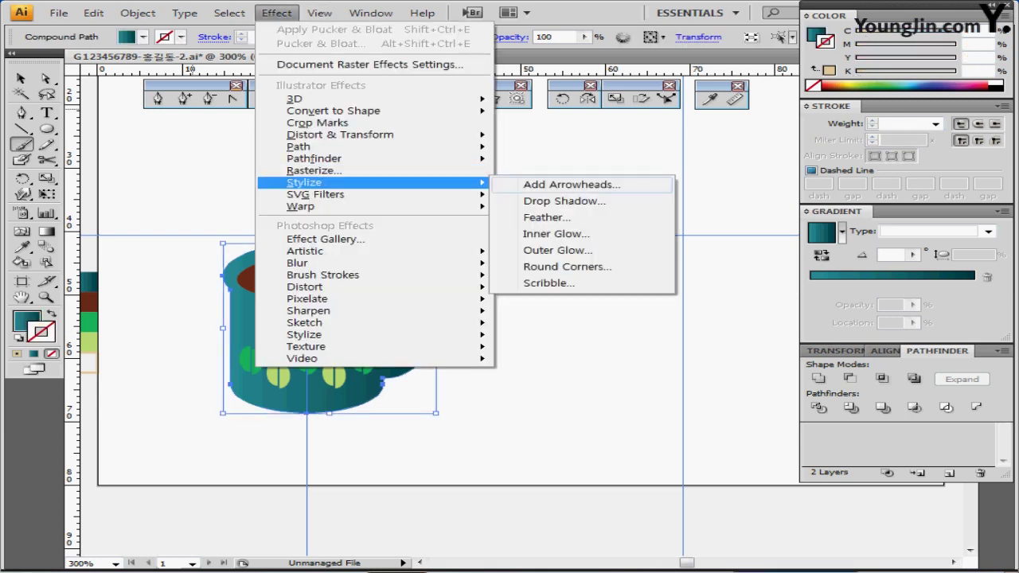
pyautogui.click(565, 200)
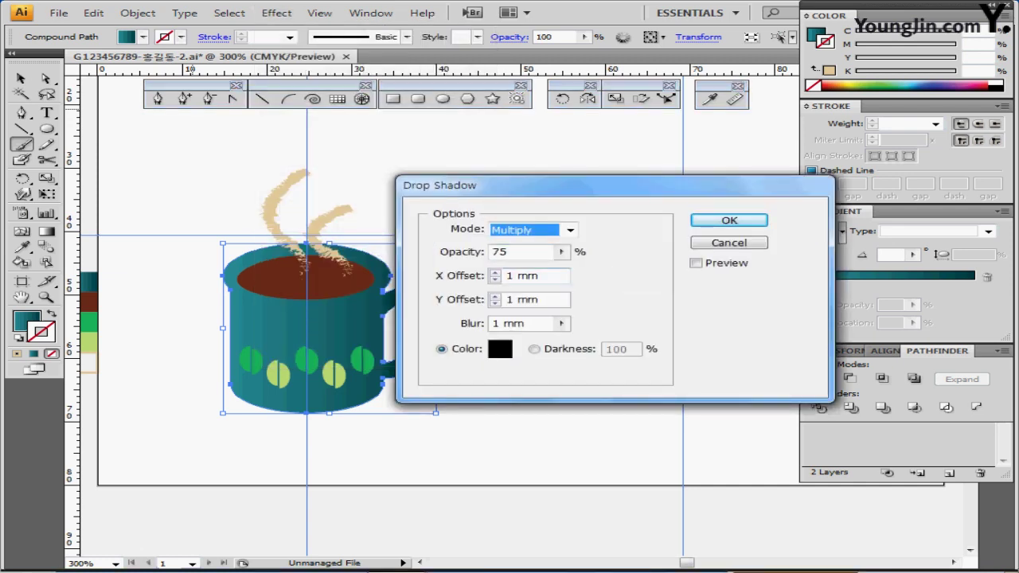
pyautogui.moveTo(540, 277); pyautogui.dragTo(503, 277)
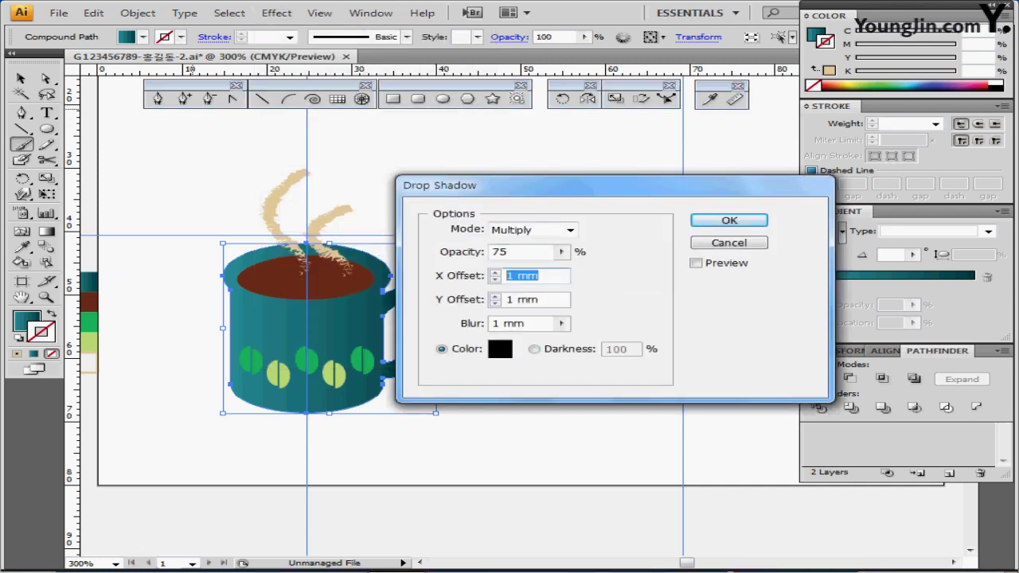
pyautogui.write('1.2')
pyautogui.press('Tab')
pyautogui.write('1.')
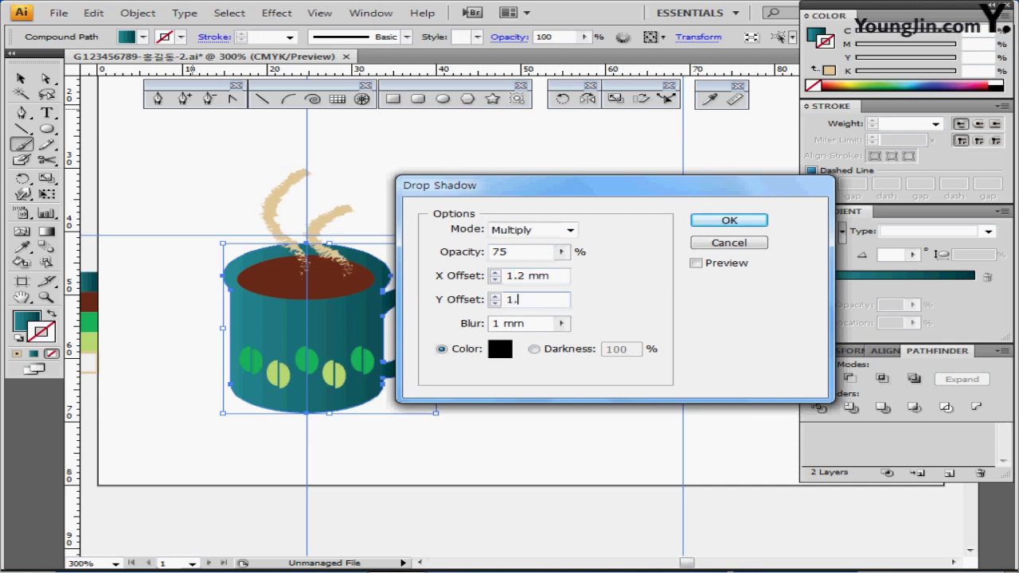
pyautogui.write('2')
pyautogui.press('Tab')
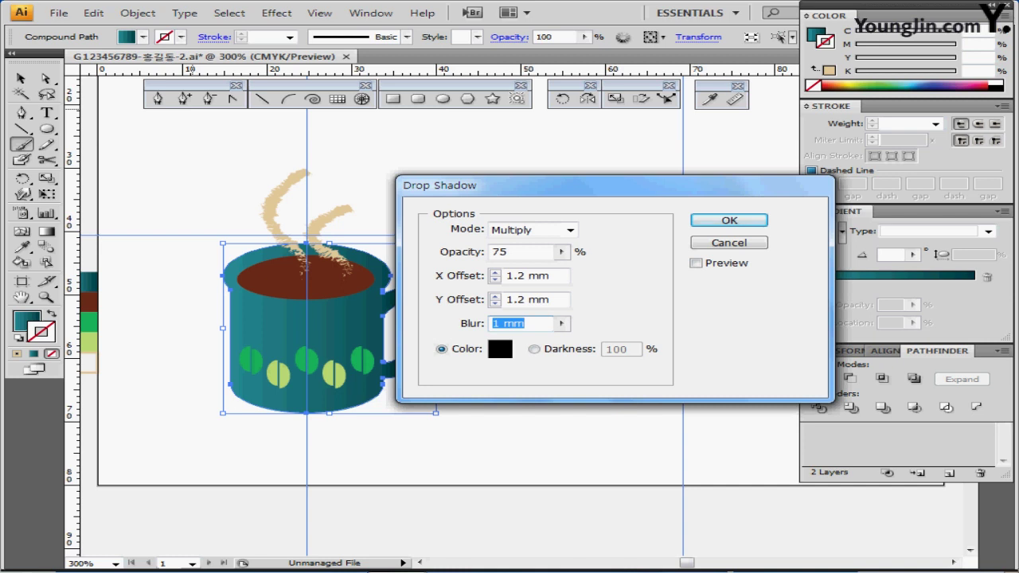
pyautogui.press('Return')
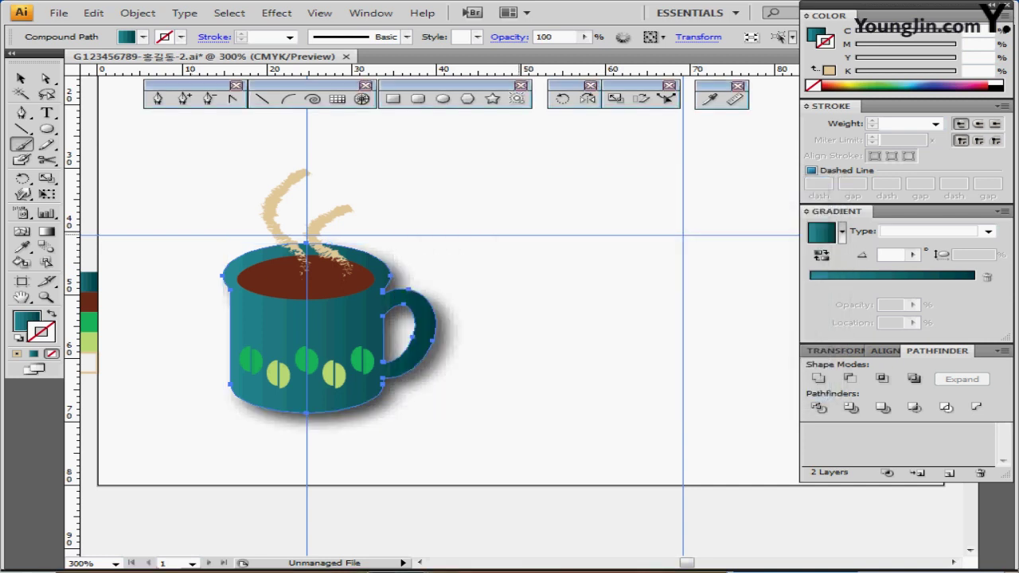
pyautogui.keyDown('ctrl'); pyautogui.click(518, 253); pyautogui.keyUp('ctrl')
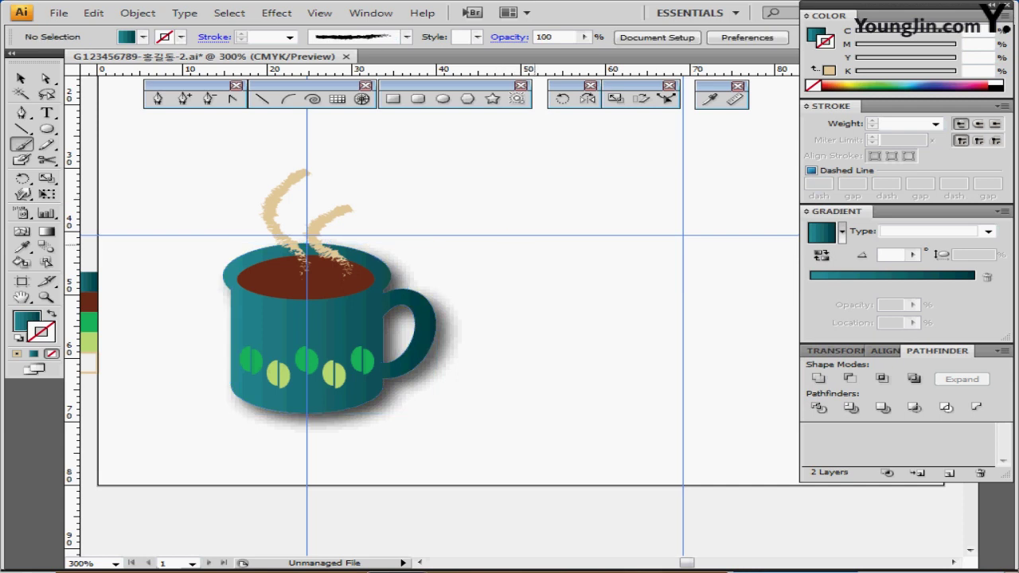
# Reset the colours to the default white fill and black stroke and activate the Pen tool for the empty area beside the mug
pyautogui.moveTo(536, 255)
pyautogui.mouseDown()
pyautogui.moveTo(463, 250)
pyautogui.moveTo(448, 279)
pyautogui.mouseUp()
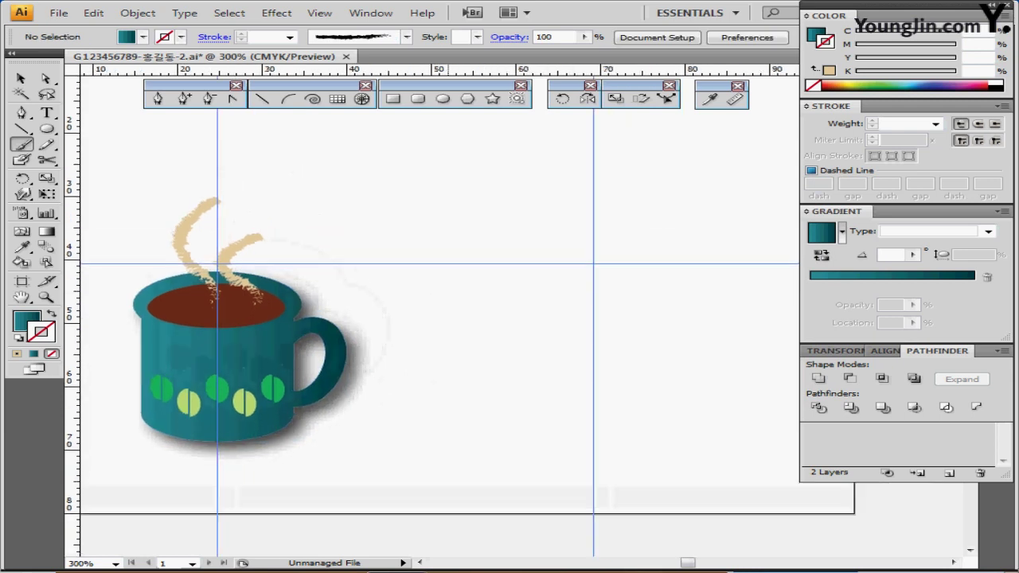
pyautogui.moveTo(461, 244); pyautogui.dragTo(452, 258)
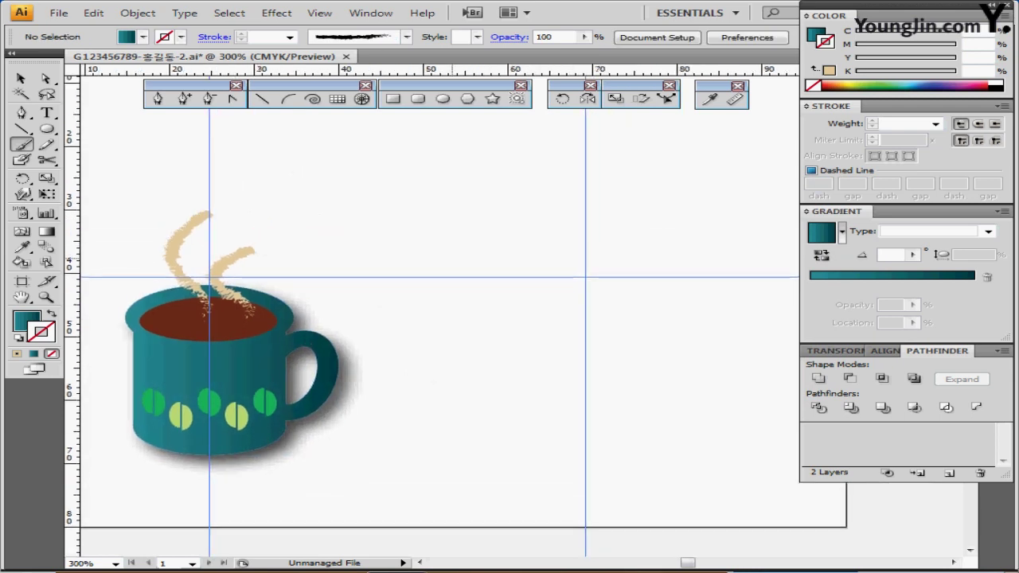
pyautogui.hscroll(1, 430, 311)
pyautogui.scroll(-2, 430, 311)
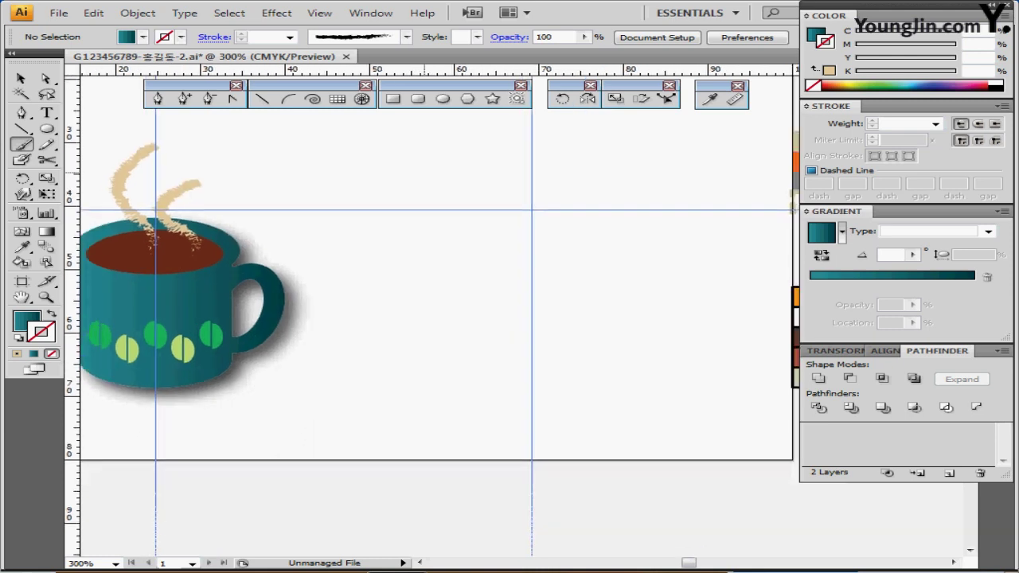
pyautogui.scroll(1, 430, 310)
pyautogui.hscroll(-1, 430, 311)
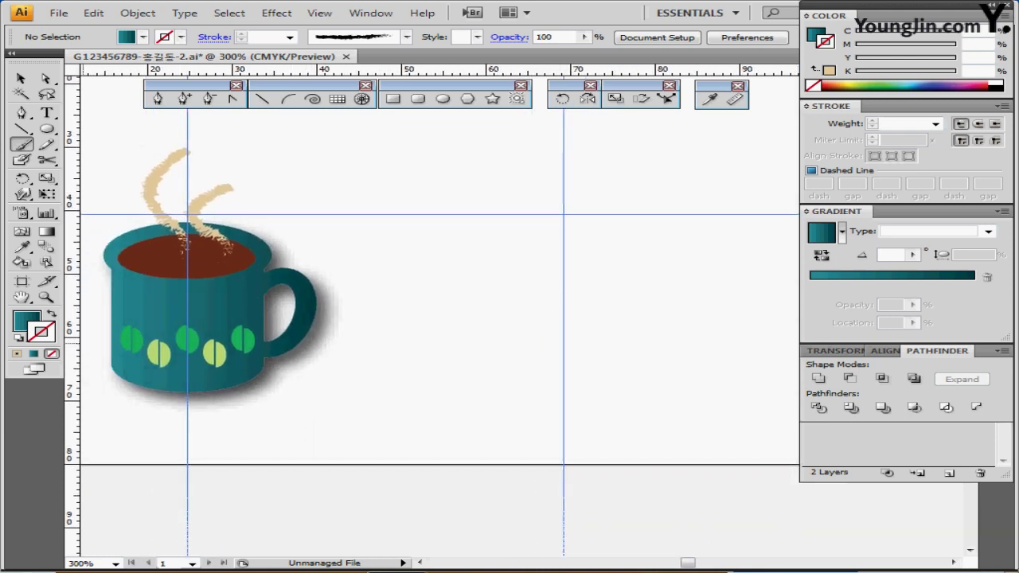
pyautogui.press('d')
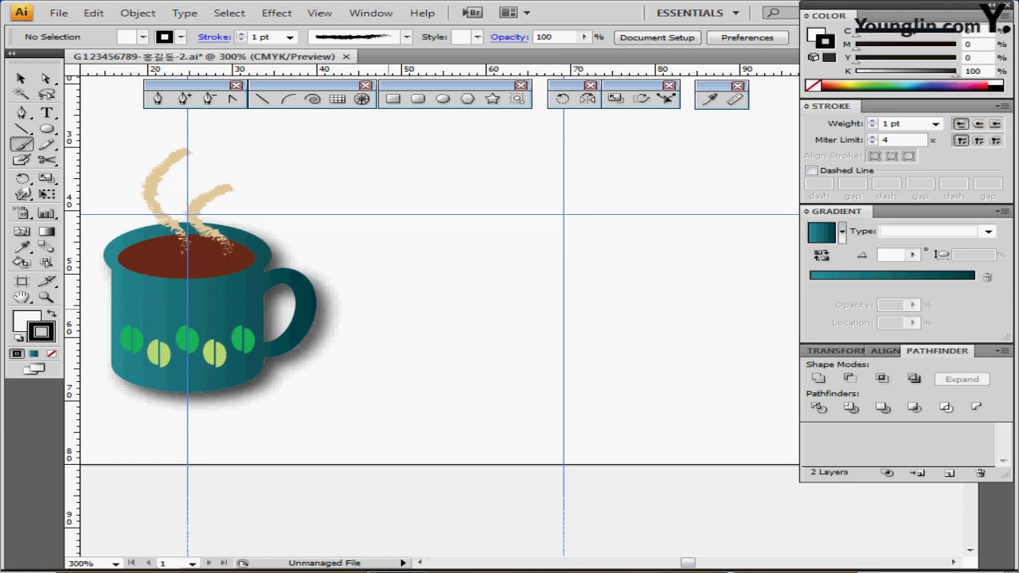
pyautogui.hscroll(2, 430, 311)
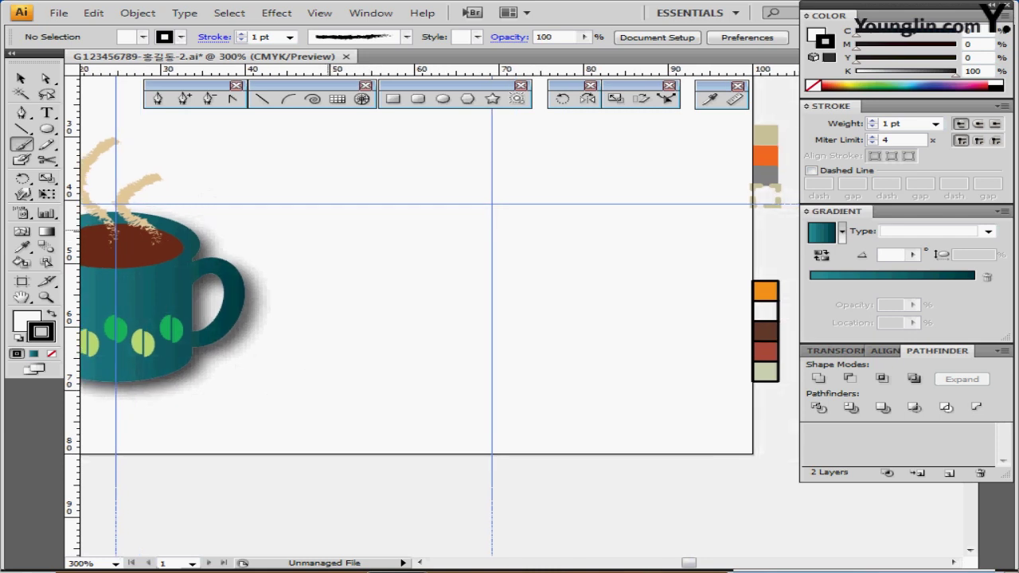
pyautogui.press('p')
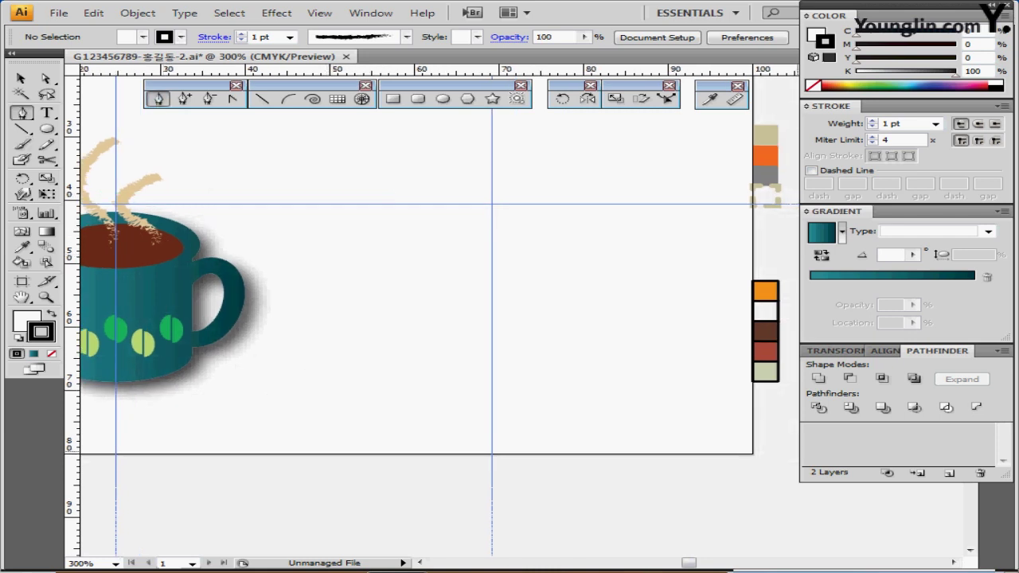
# Show the hidden locked reference layer and display its artwork as outlines
pyautogui.press('F7')
pyautogui.click(812, 415)
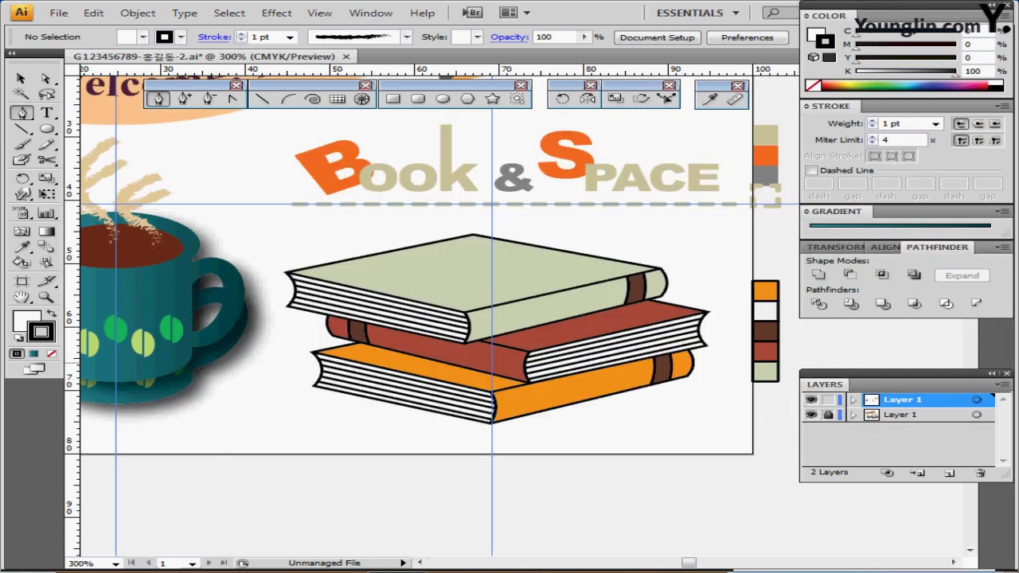
pyautogui.hotkey('ctrl', 'y')
pyautogui.moveTo(609, 373); pyautogui.dragTo(574, 338)
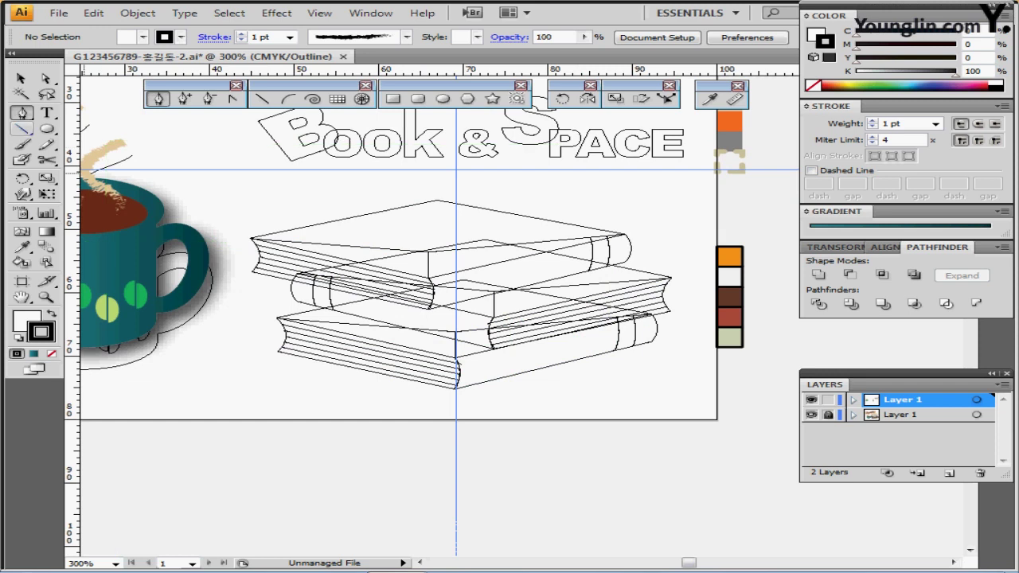
# Trace the bottom book's page side as a closed white shape with curved short edges, extending it above the cover edge, and deselect it
pyautogui.click(276, 318)
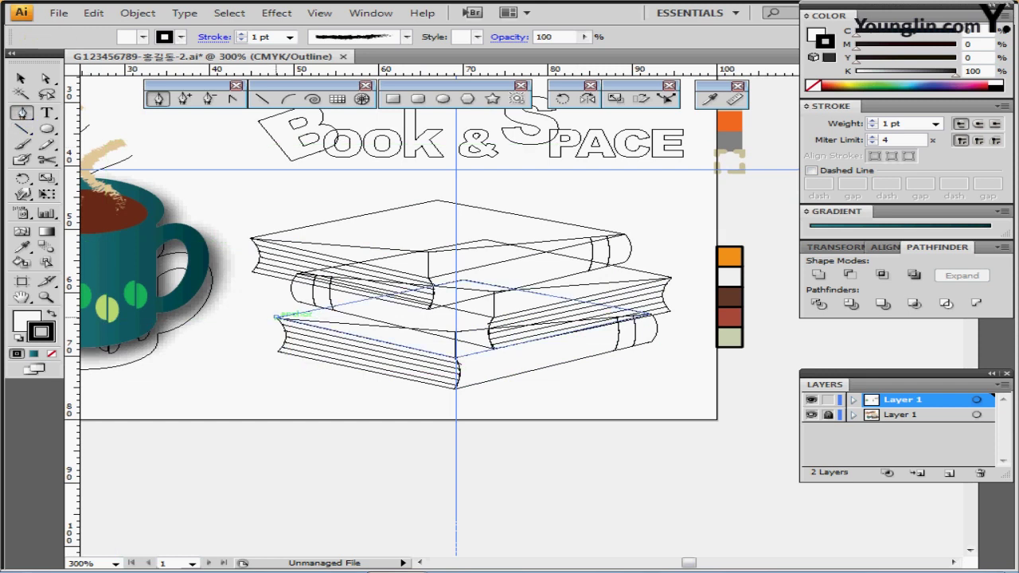
pyautogui.moveTo(281, 349); pyautogui.dragTo(259, 368)
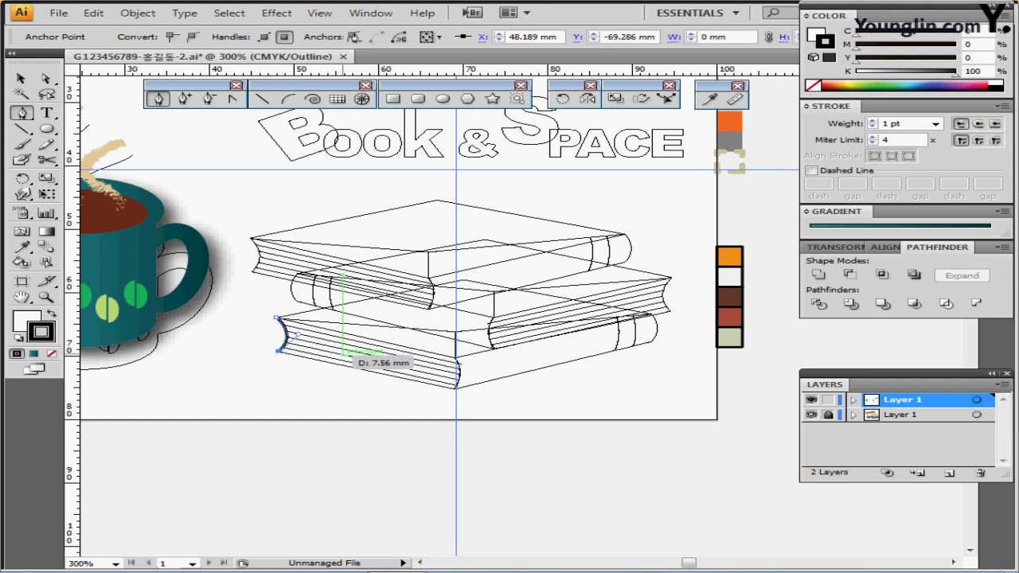
pyautogui.click(456, 389)
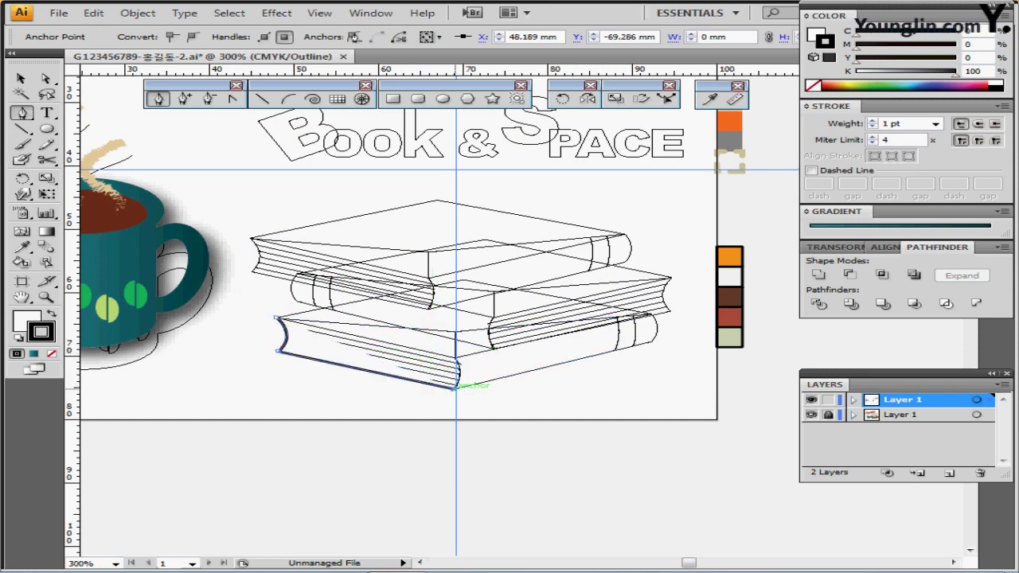
pyautogui.moveTo(454, 357)
pyautogui.mouseDown()
pyautogui.moveTo(449, 351)
pyautogui.moveTo(470, 368)
pyautogui.mouseUp()
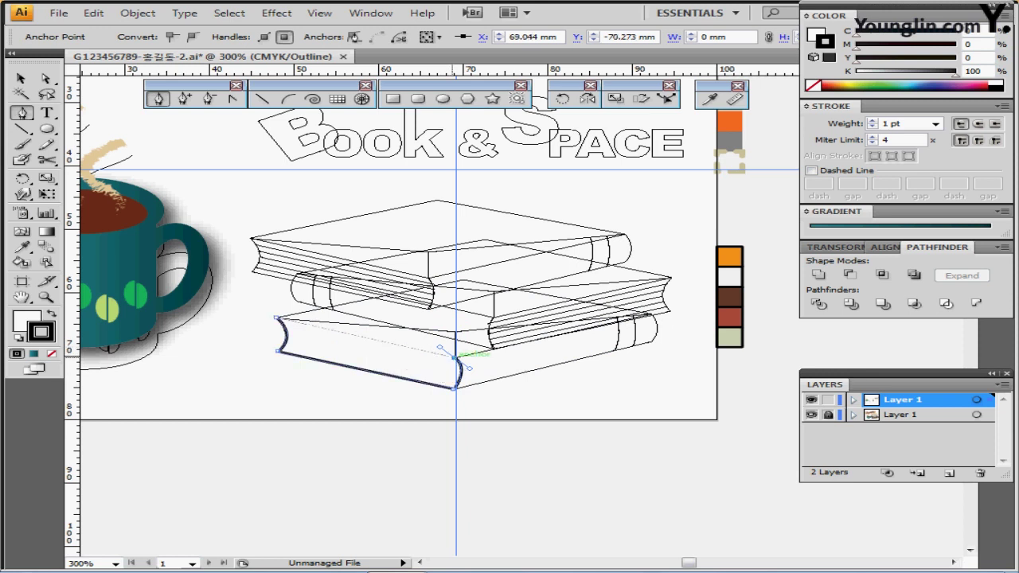
pyautogui.click(455, 358)
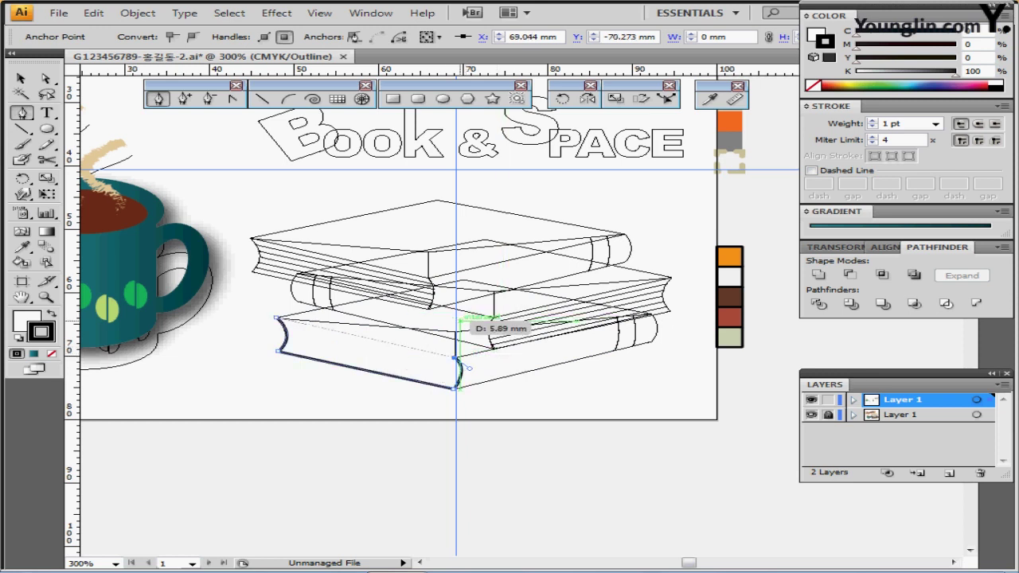
pyautogui.click(454, 315)
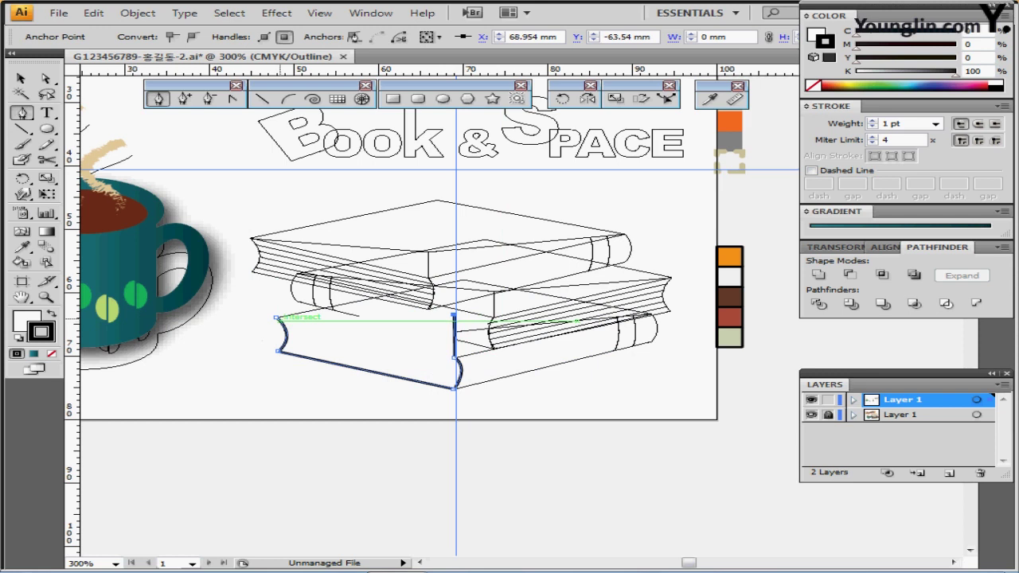
pyautogui.moveTo(278, 318); pyautogui.dragTo(278, 318)
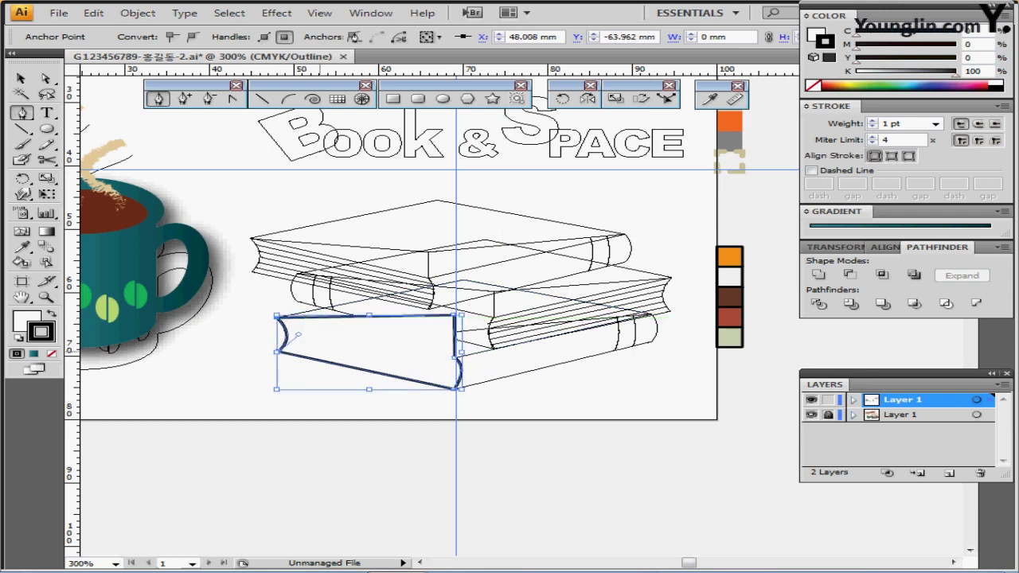
pyautogui.keyDown('ctrl'); pyautogui.click(514, 425); pyautogui.keyUp('ctrl')
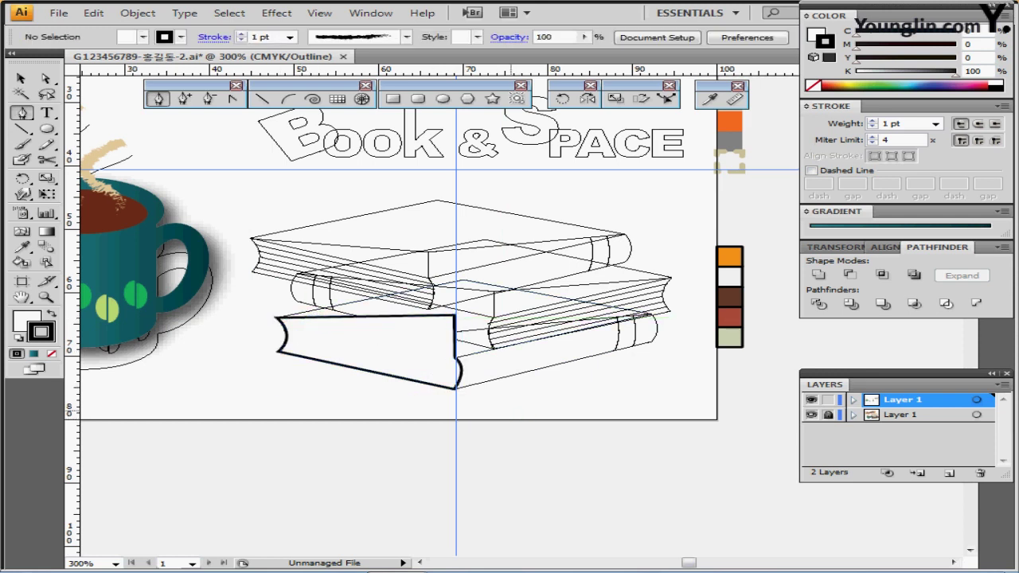
# Trace the bottom book's spine side as a closed shape from the curved front corner to the rounded far end, with a straight upper edge
pyautogui.click(455, 389)
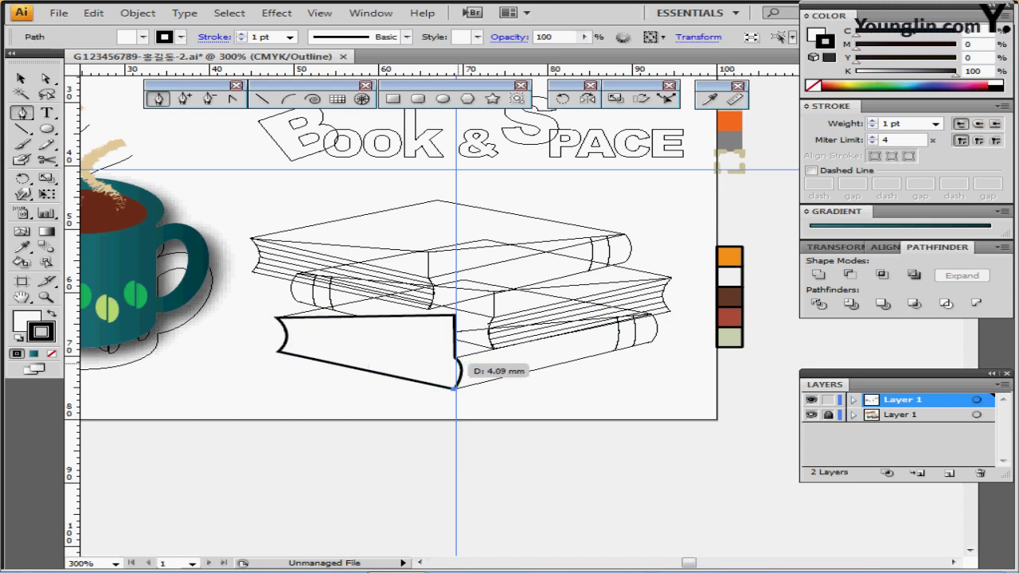
pyautogui.moveTo(456, 362); pyautogui.dragTo(445, 347)
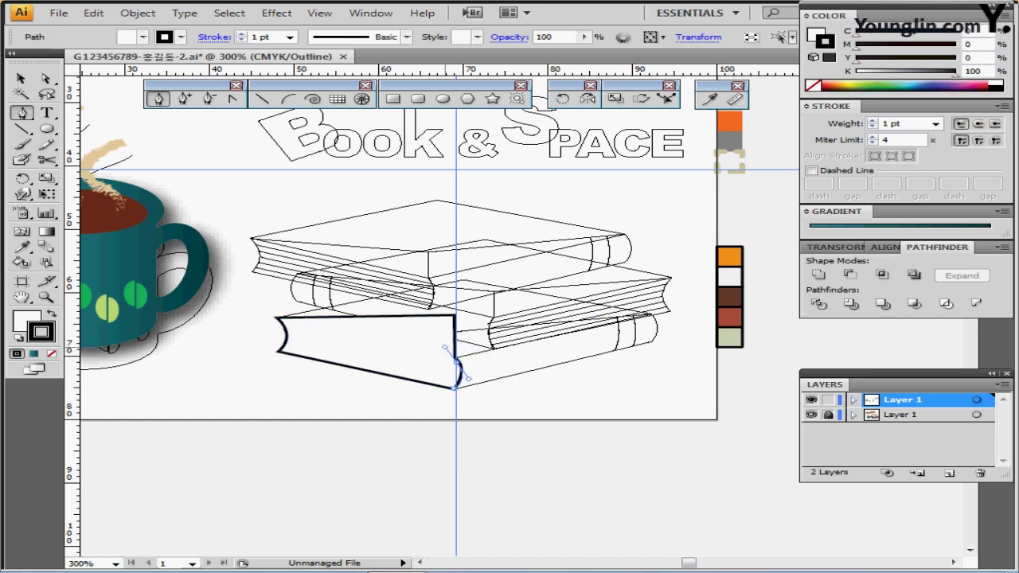
pyautogui.hotkey('ctrl', '+')
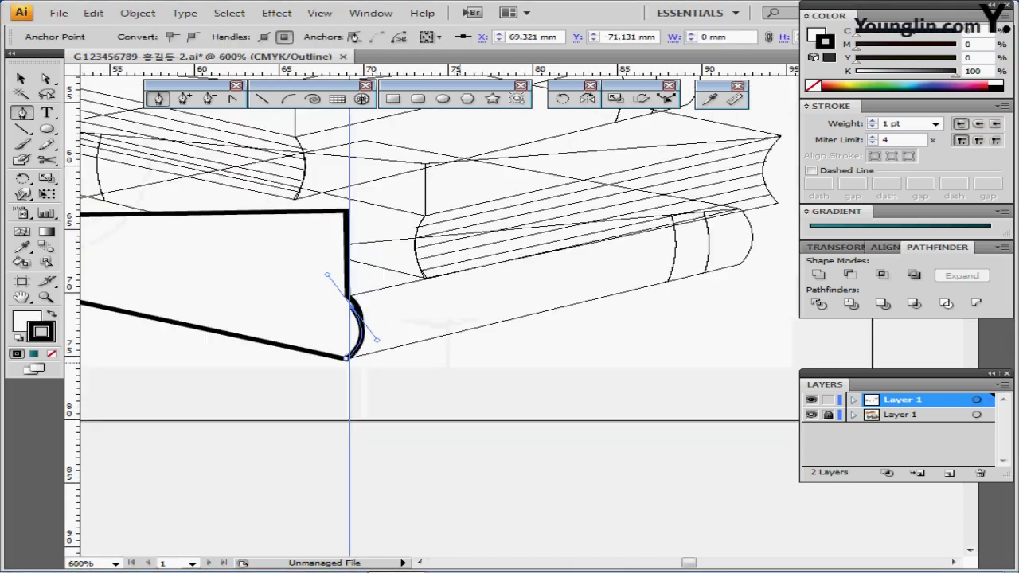
pyautogui.moveTo(349, 296); pyautogui.dragTo(338, 270)
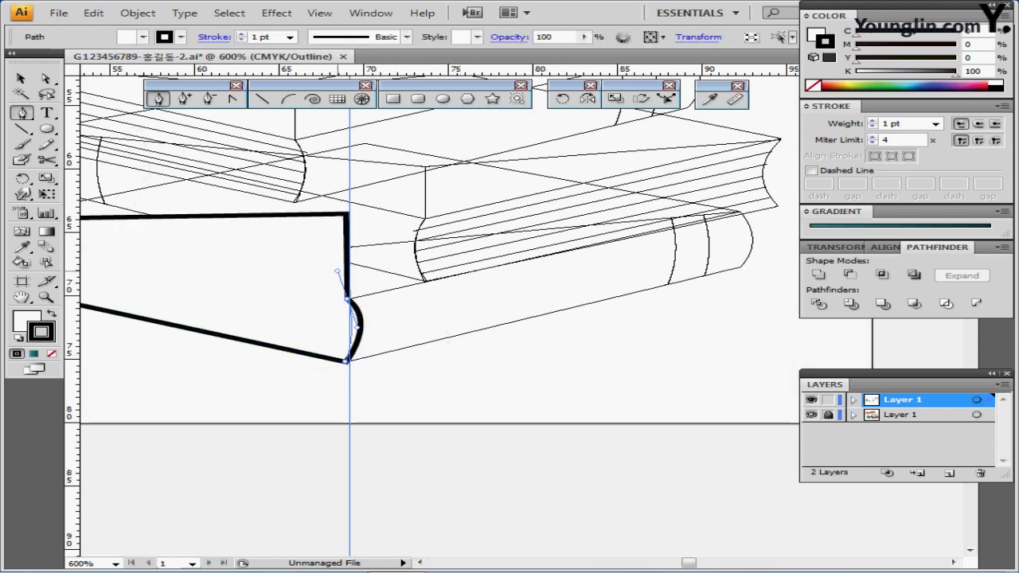
pyautogui.moveTo(358, 325); pyautogui.dragTo(366, 337)
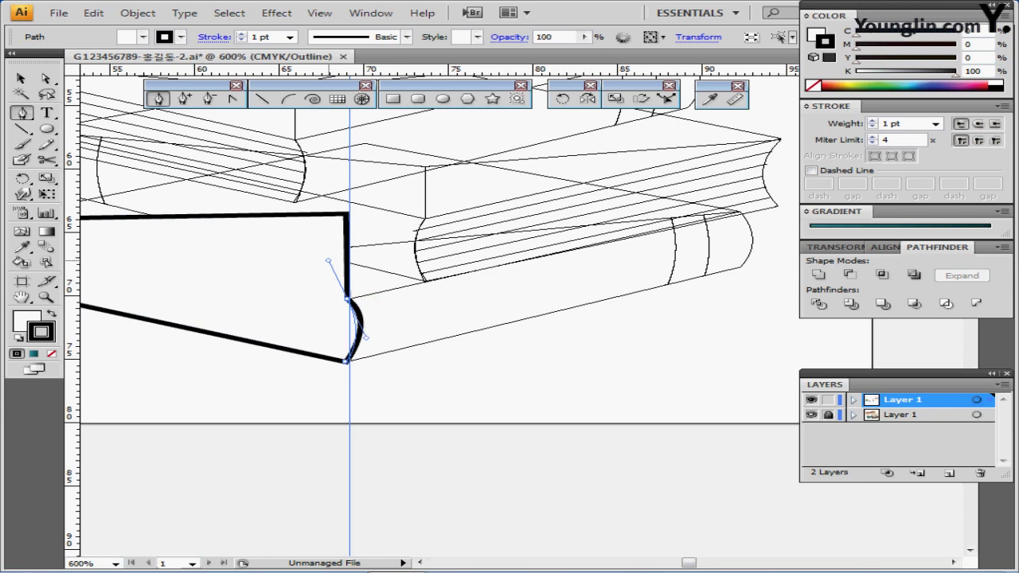
pyautogui.moveTo(328, 260); pyautogui.dragTo(328, 260)
pyautogui.moveTo(367, 338); pyautogui.dragTo(744, 209)
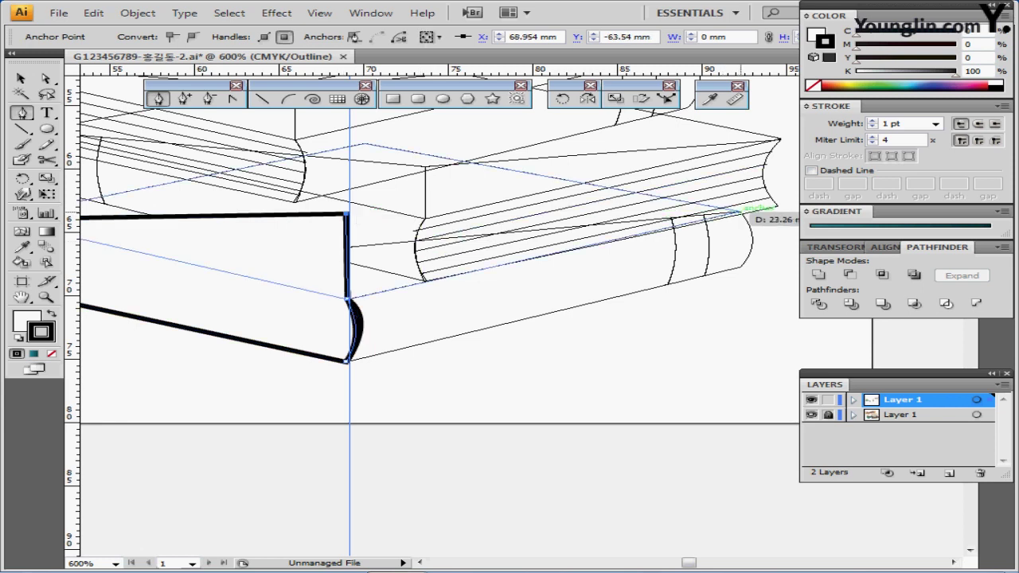
pyautogui.click(741, 212)
pyautogui.moveTo(740, 266); pyautogui.dragTo(711, 303)
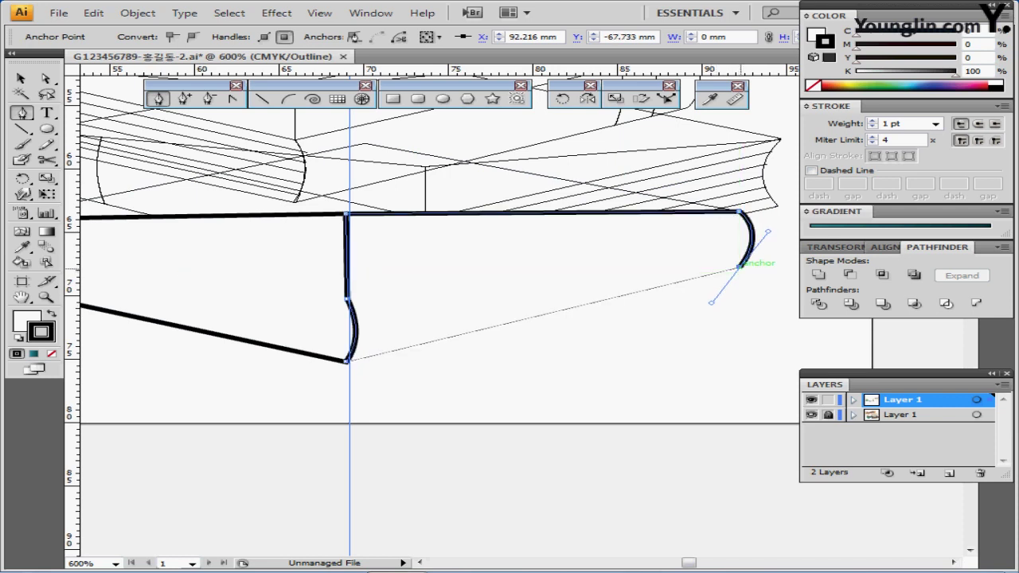
pyautogui.click(739, 267)
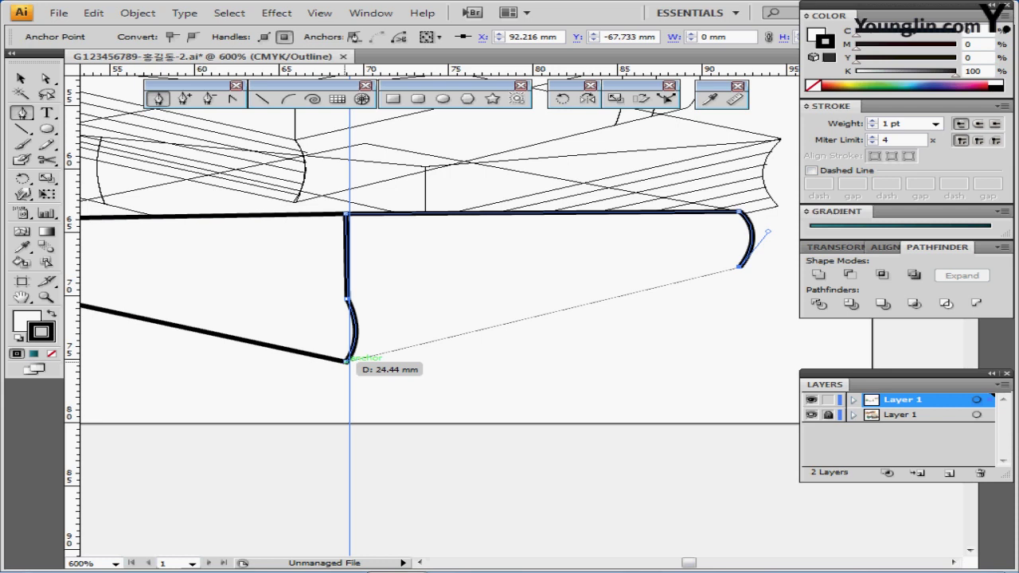
pyautogui.click(345, 360)
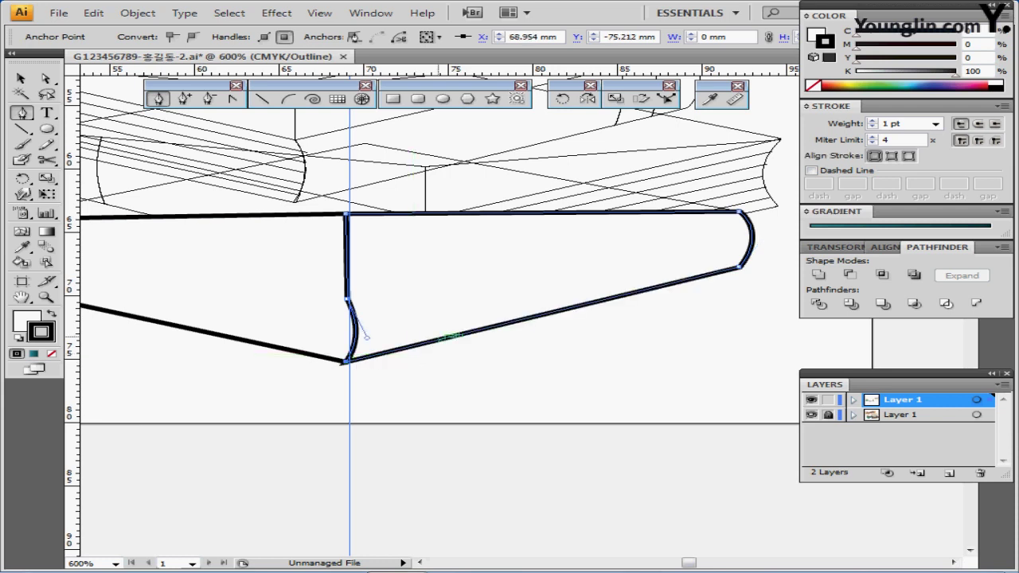
# Fill the spine shape with the orange sampled from the colour swatches beside the artboard and deselect it
pyautogui.hotkey('ctrl', '-')
pyautogui.hotkey('ctrl', '-')
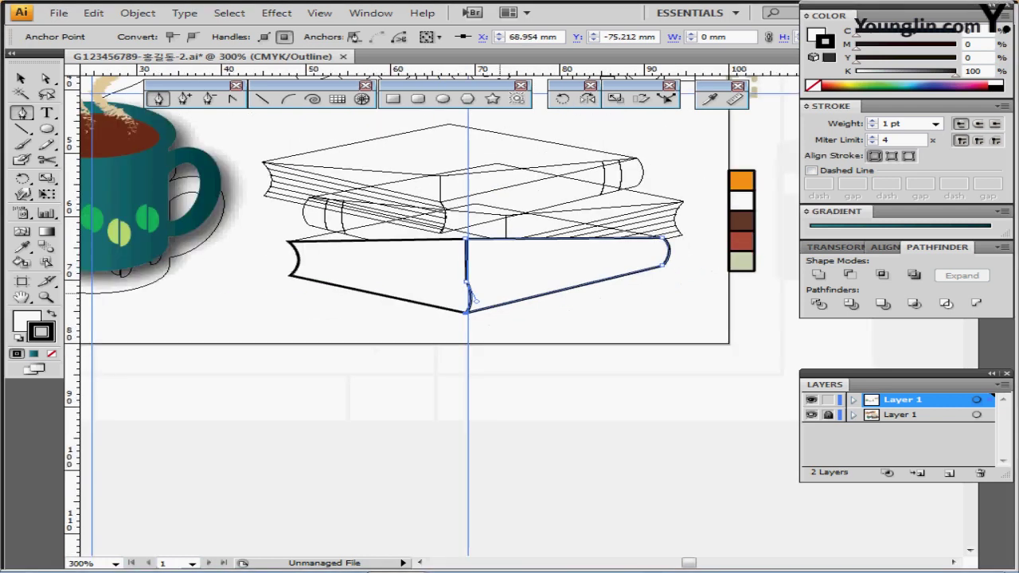
pyautogui.moveTo(500, 293); pyautogui.dragTo(392, 333)
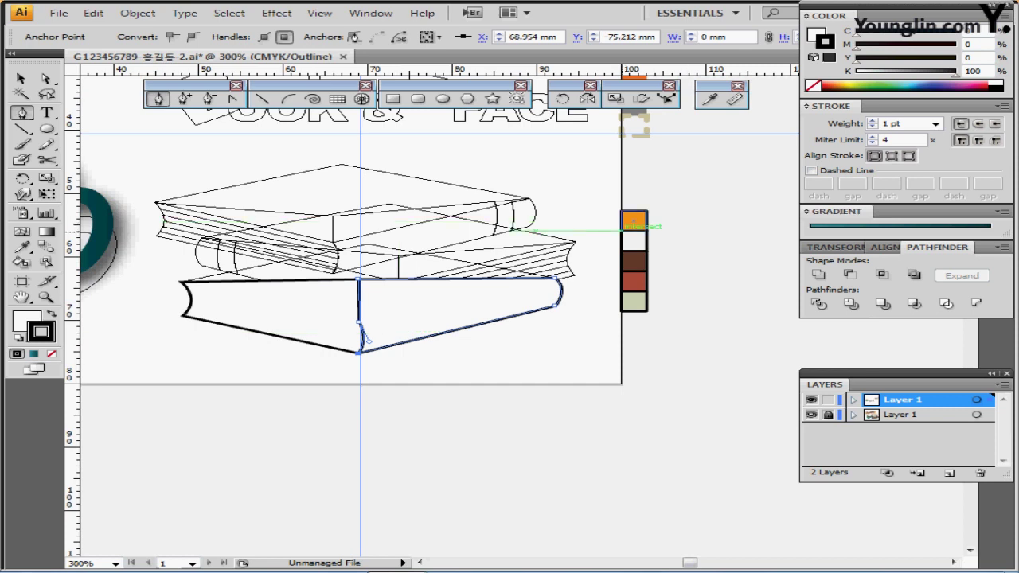
pyautogui.click(709, 97)
pyautogui.click(634, 221)
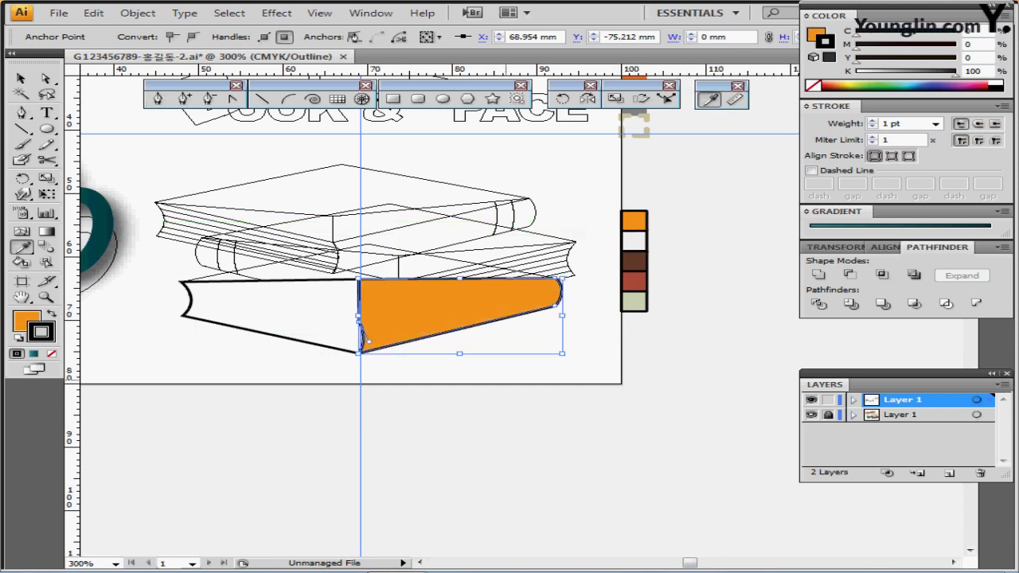
pyautogui.keyDown('ctrl'); pyautogui.click(476, 395); pyautogui.keyUp('ctrl')
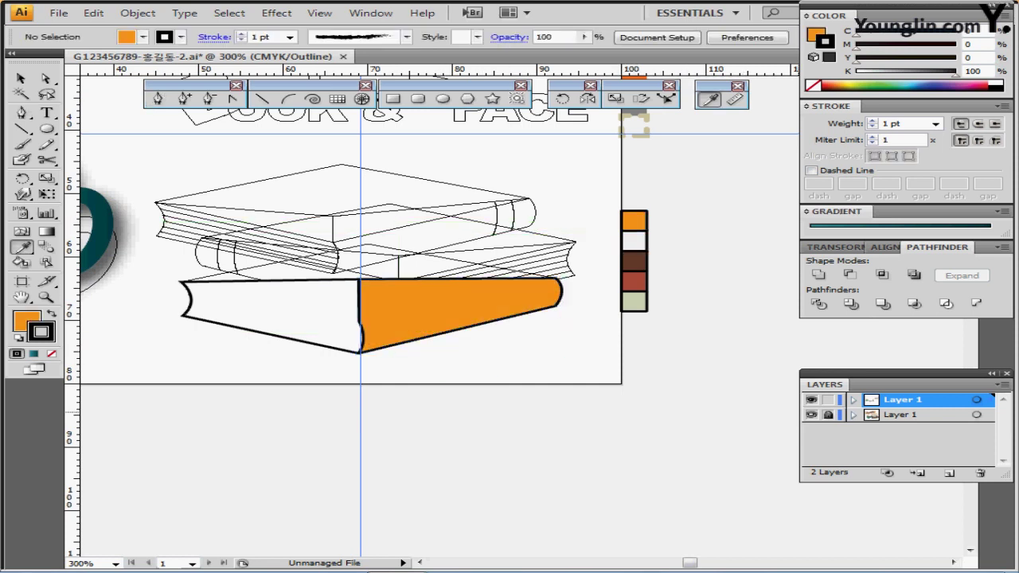
# Display all artwork as outlines and set the Pen tool to no fill with a black stroke
pyautogui.moveTo(513, 352); pyautogui.dragTo(559, 342)
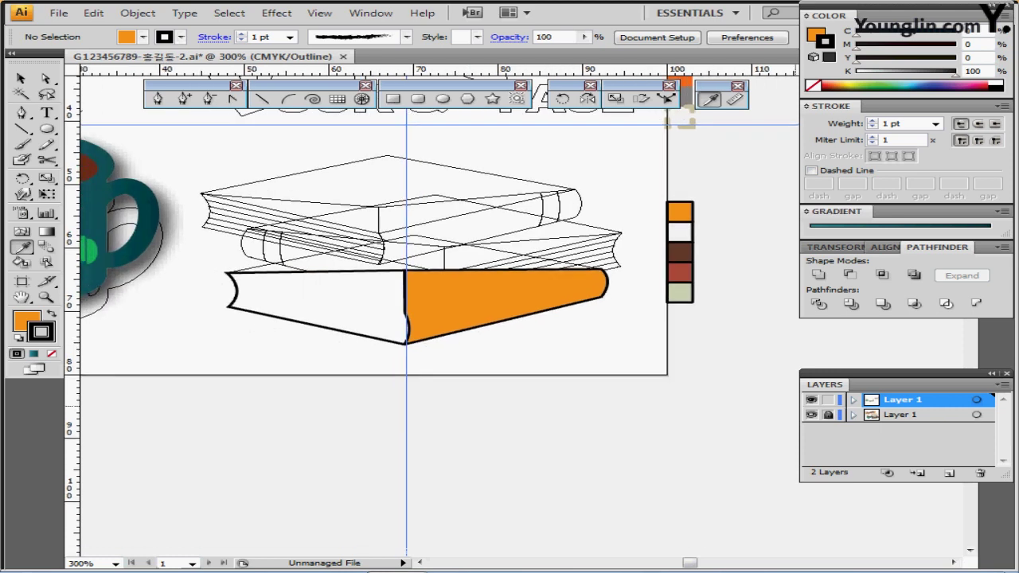
pyautogui.hotkey('ctrl', 'y')
pyautogui.press('\\')
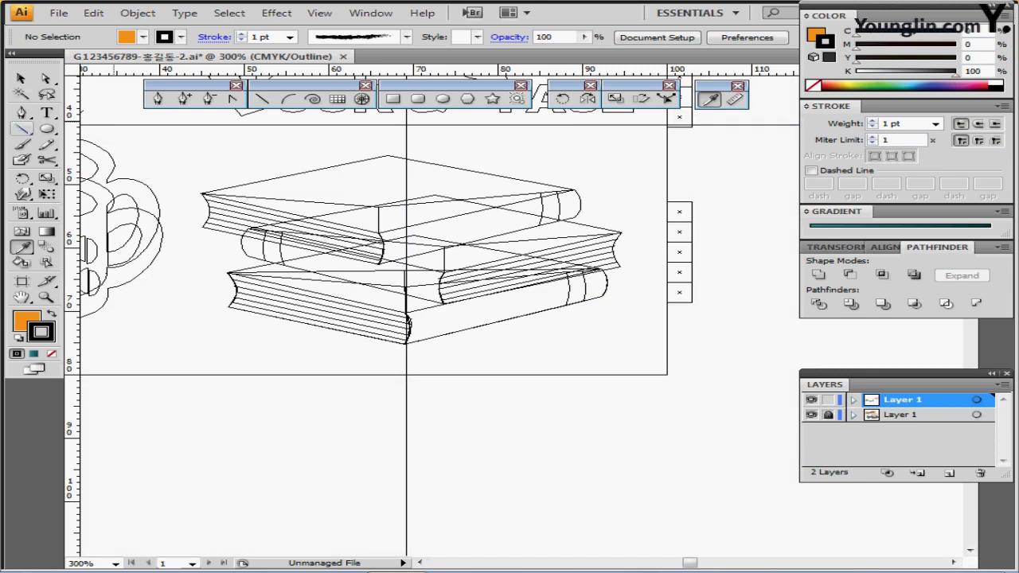
pyautogui.press('p')
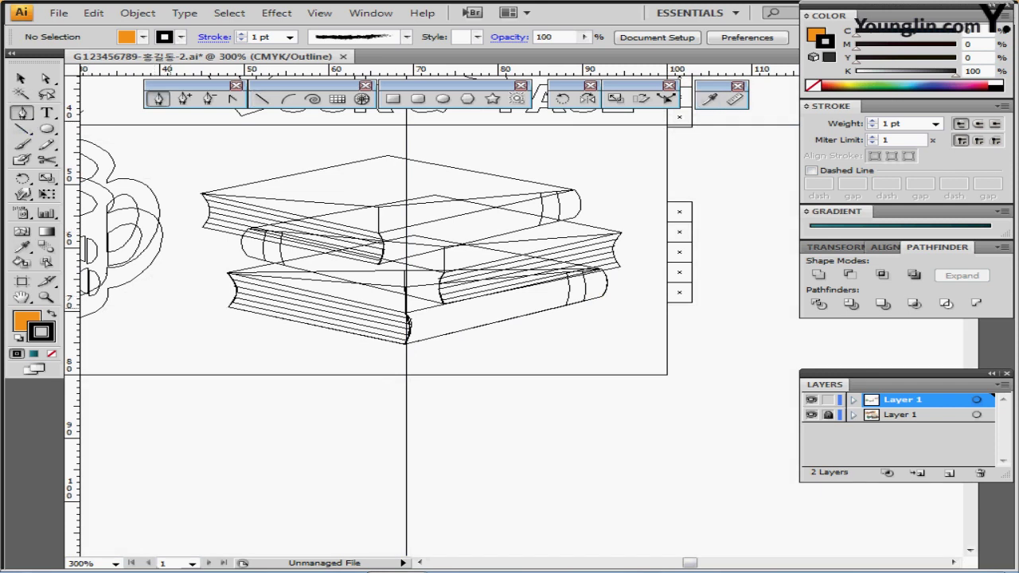
pyautogui.press('x')
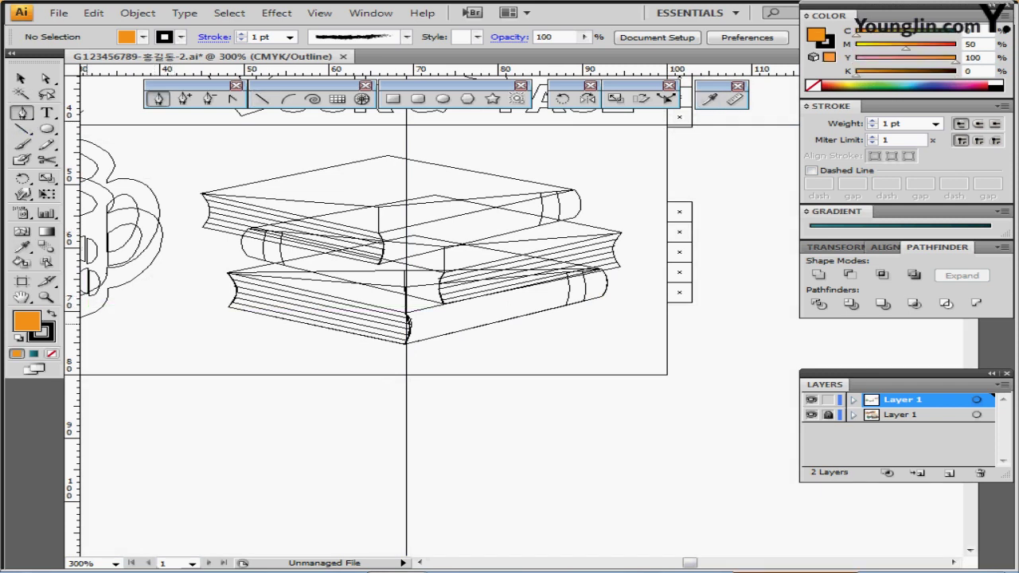
pyautogui.press('/')
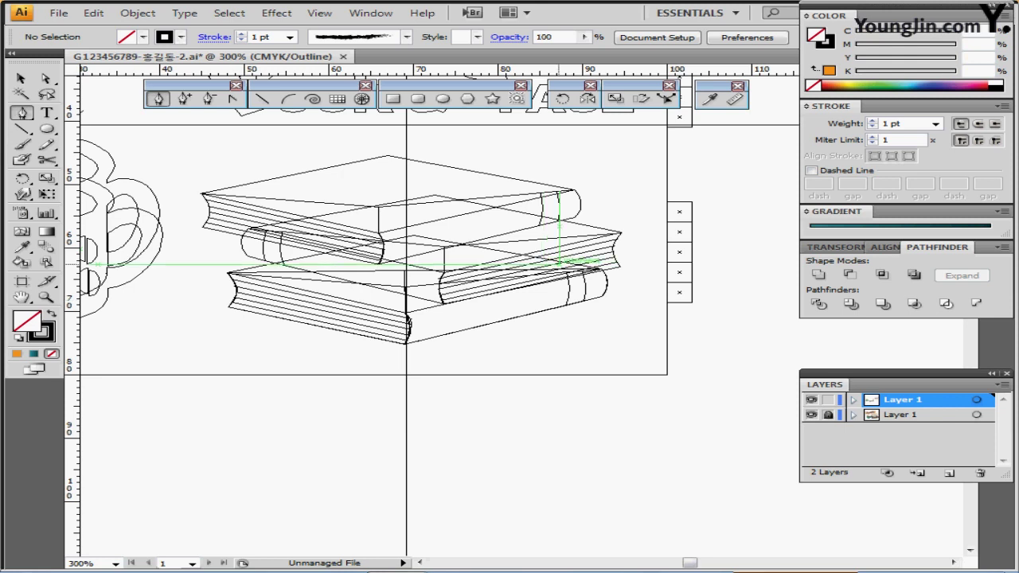
# Draw a curved line along one edge of the bottom book's spine band, nudge its end to fit and copy the line onto the band's other edge
pyautogui.click(556, 256)
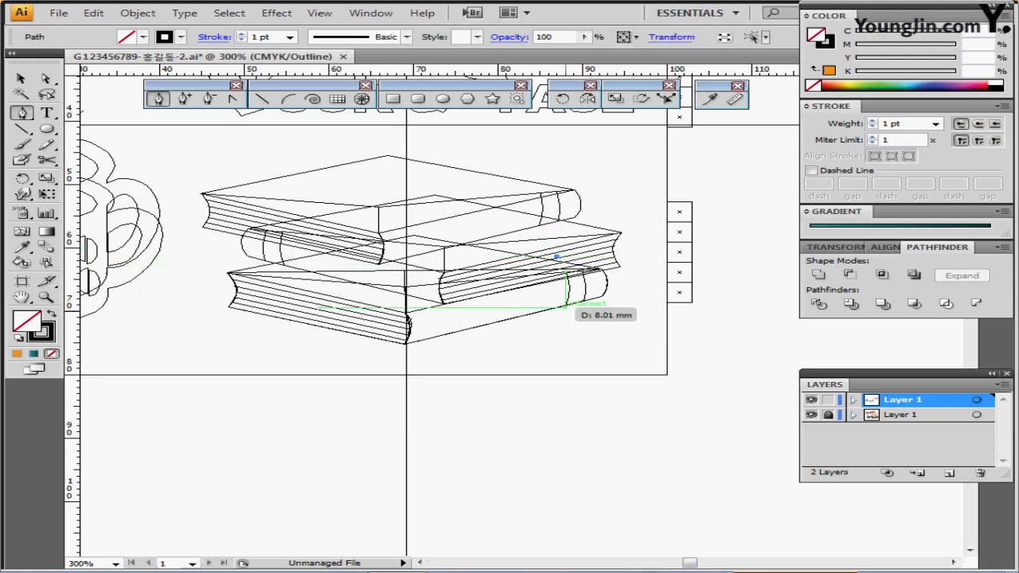
pyautogui.moveTo(564, 323); pyautogui.dragTo(548, 377)
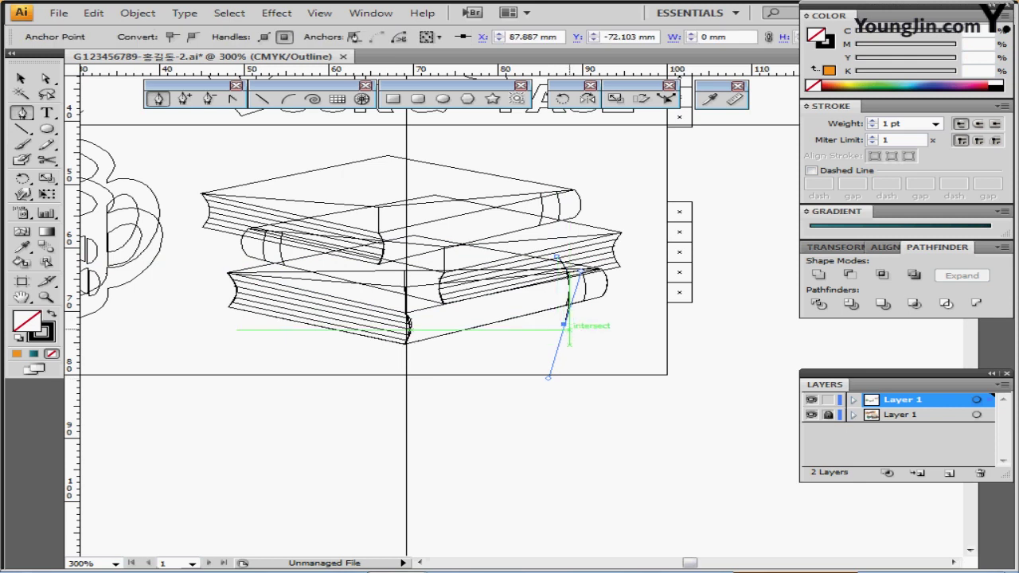
pyautogui.press('Left')
pyautogui.press('Left')
pyautogui.press('Left')
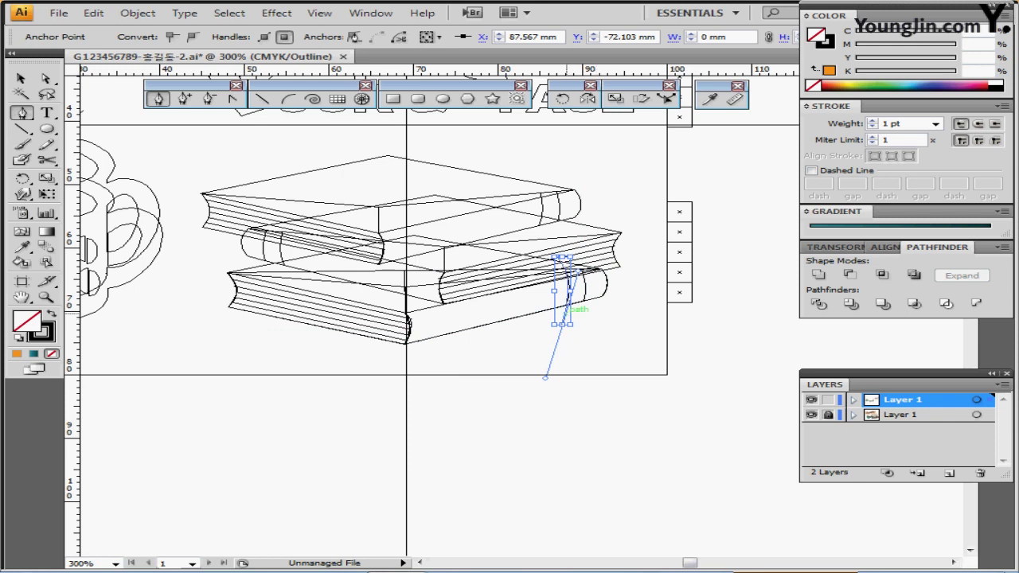
pyautogui.moveTo(567, 315); pyautogui.dragTo(585, 305)
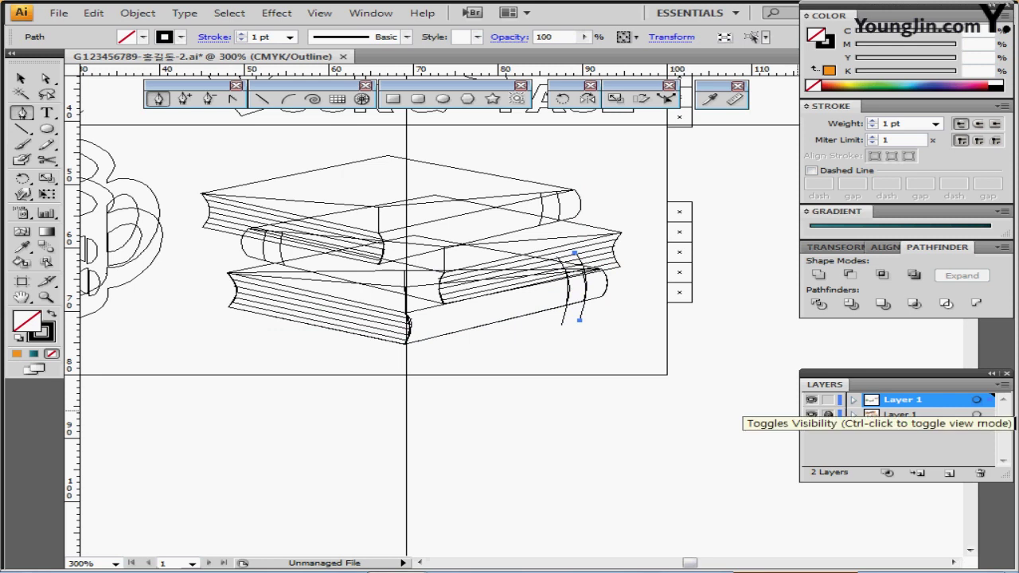
# Hide the locked reference layer, keep the drawing layer visible and return its artwork to full-colour preview
pyautogui.click(812, 400)
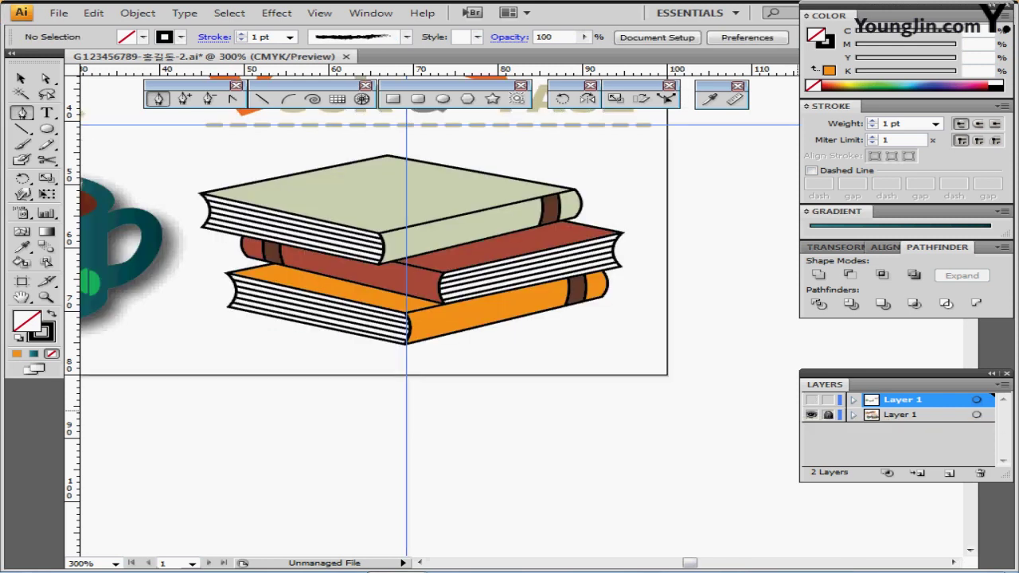
pyautogui.click(812, 415)
pyautogui.click(811, 399)
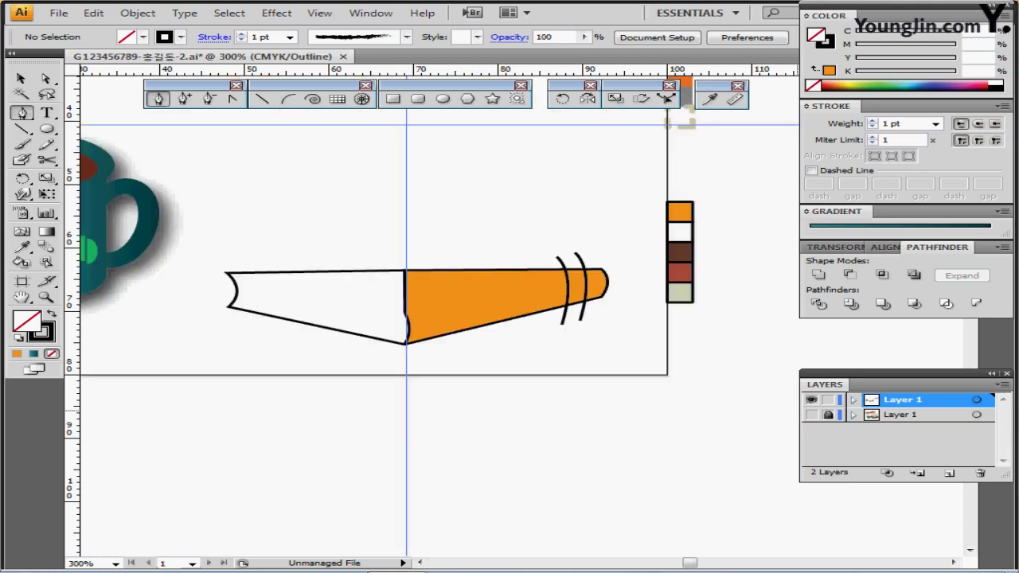
pyautogui.hotkey('ctrl', 'y')
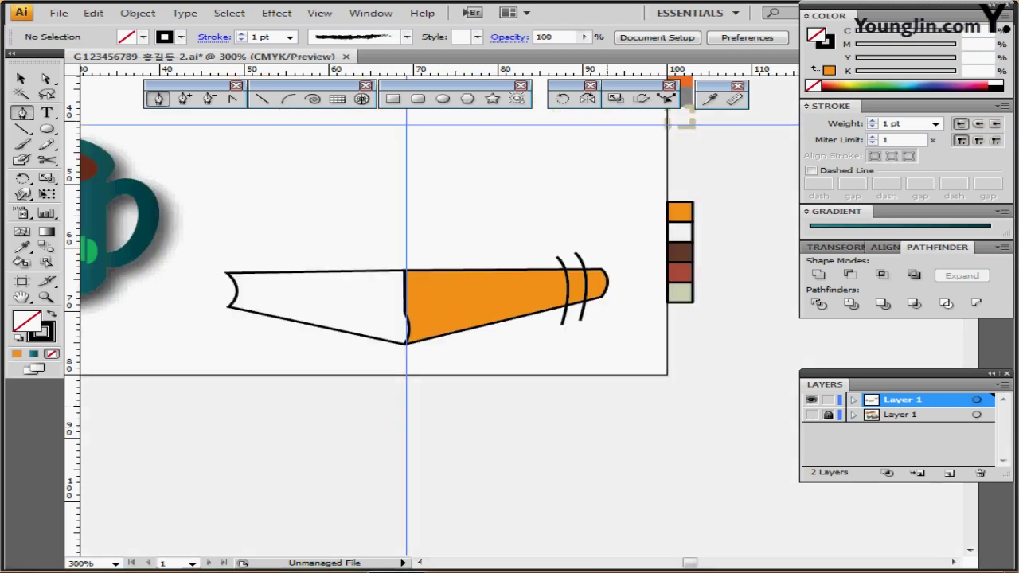
# Select the orange spine with its two curved band lines and split it along them with the Divide pathfinder operation
pyautogui.moveTo(505, 226); pyautogui.dragTo(599, 346)
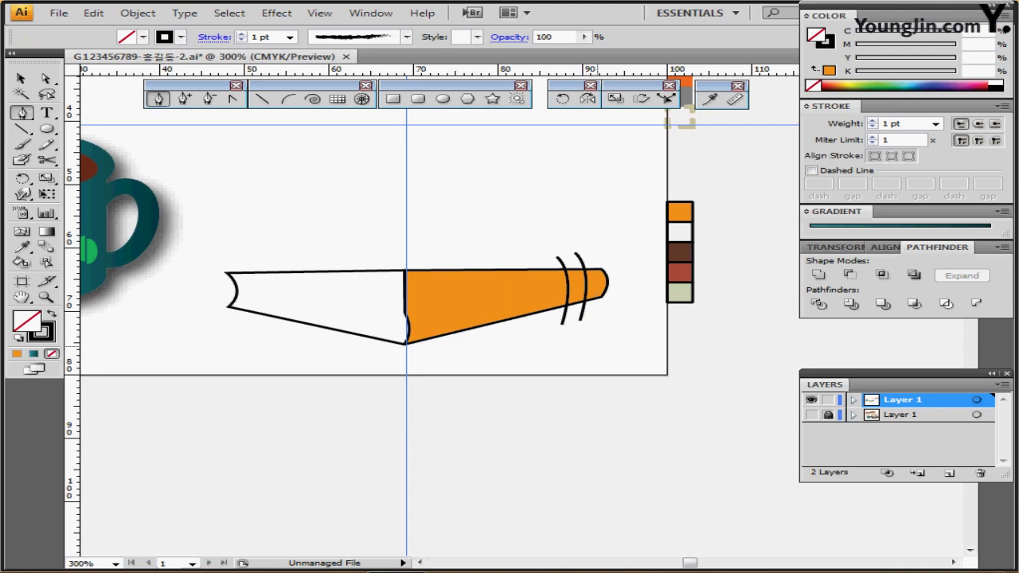
pyautogui.hotkey('ctrl', 'shift', 'b')
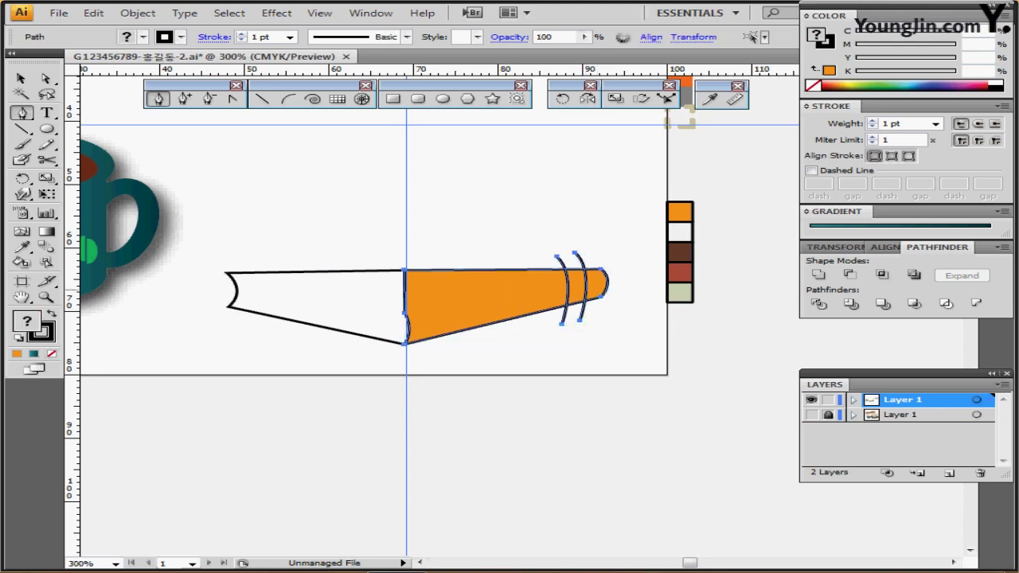
pyautogui.click(819, 303)
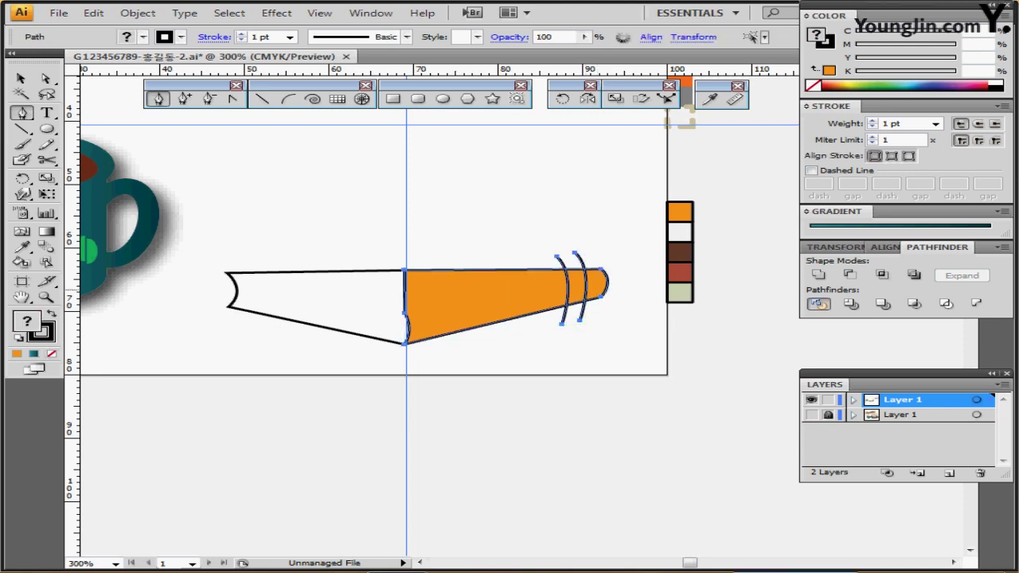
pyautogui.hotkey('ctrl', 'shift', 'b')
# Isolate the divided spine group, fill the band between the curves with the swatch dark brown, then exit isolation and deselect
pyautogui.keyDown('ctrl'); pyautogui.doubleClick(543, 292); pyautogui.keyUp('ctrl')
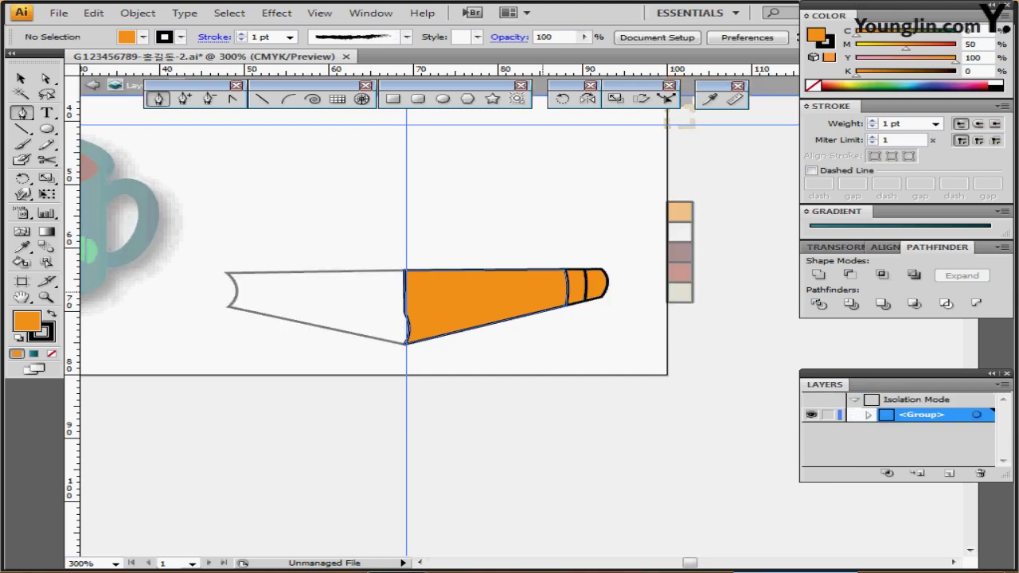
pyautogui.keyDown('ctrl'); pyautogui.click(580, 287); pyautogui.keyUp('ctrl')
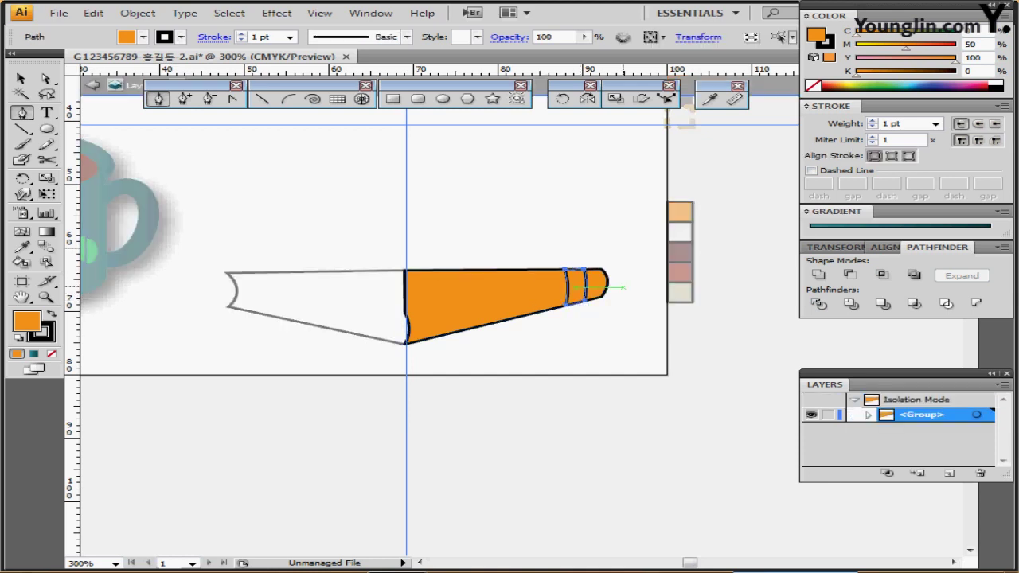
pyautogui.click(709, 98)
pyautogui.click(680, 252)
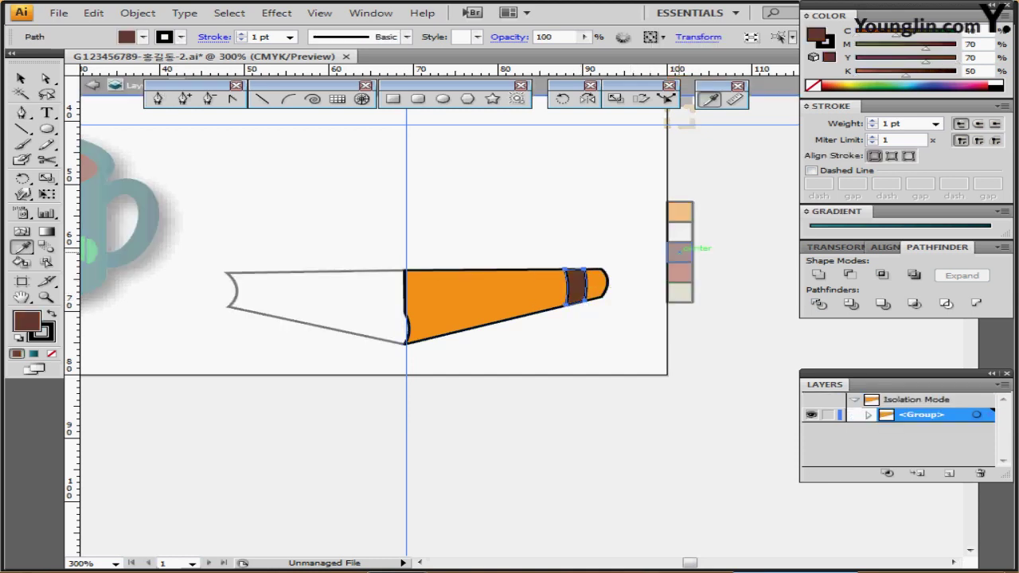
pyautogui.press('ctrl')
pyautogui.press('Escape')
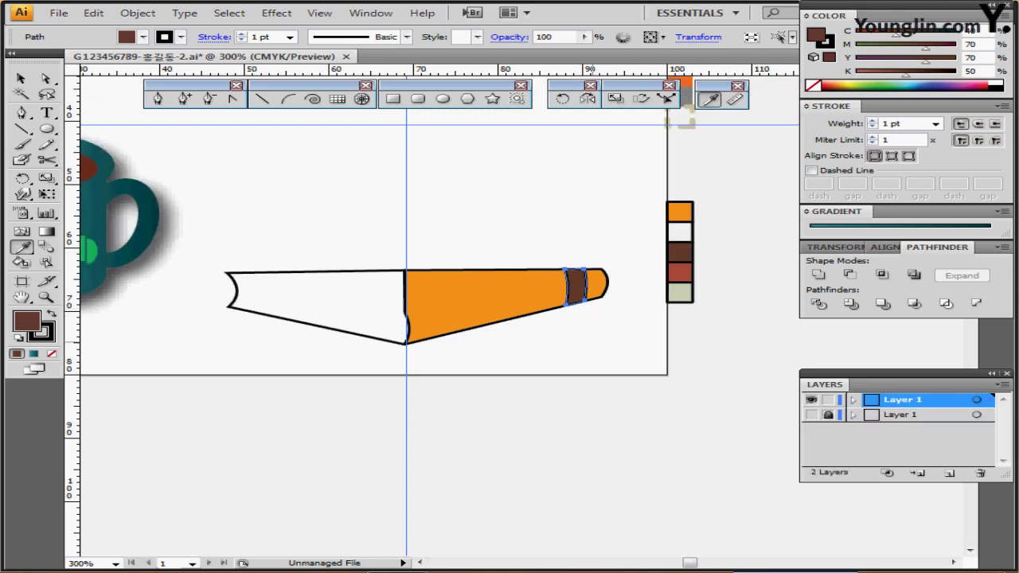
pyautogui.press('ctrl')
pyautogui.keyDown('ctrl'); pyautogui.click(740, 340); pyautogui.keyUp('ctrl')
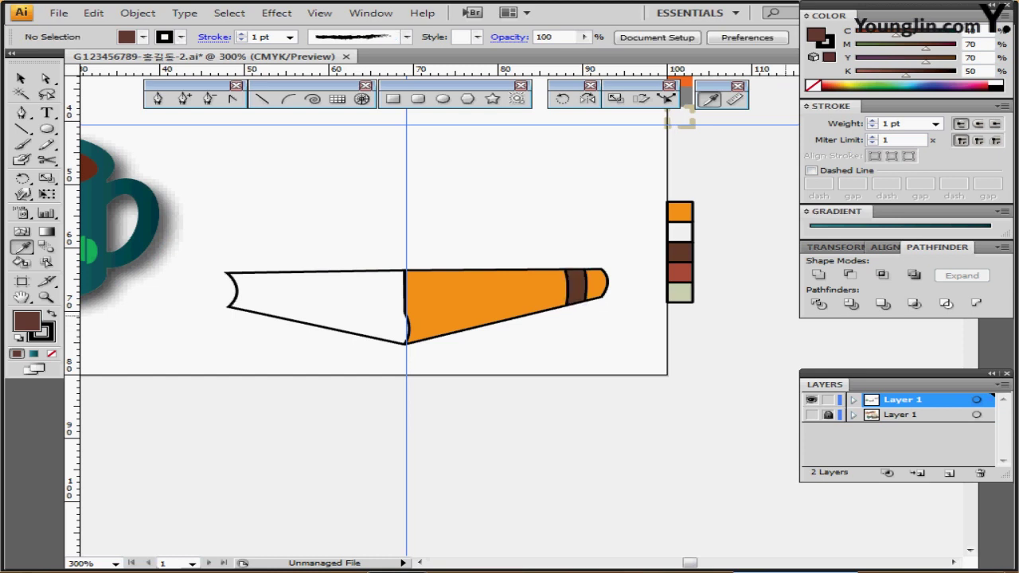
# Show the reference layer with all artwork as outlines and trace the bottom book's top cover as a closed four-cornered Pen path
pyautogui.click(811, 415)
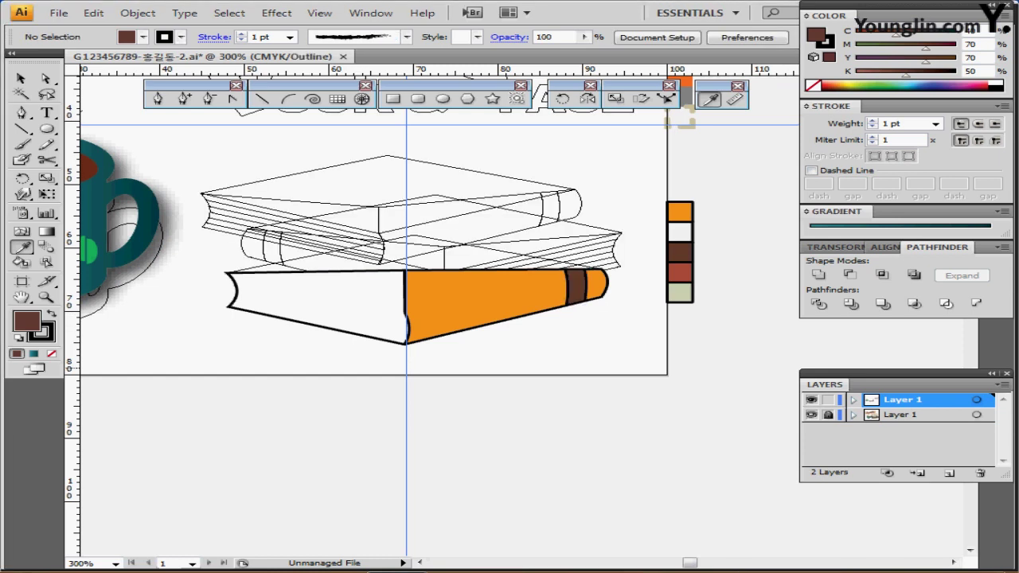
pyautogui.keyDown('ctrl'); pyautogui.click(811, 400); pyautogui.keyUp('ctrl')
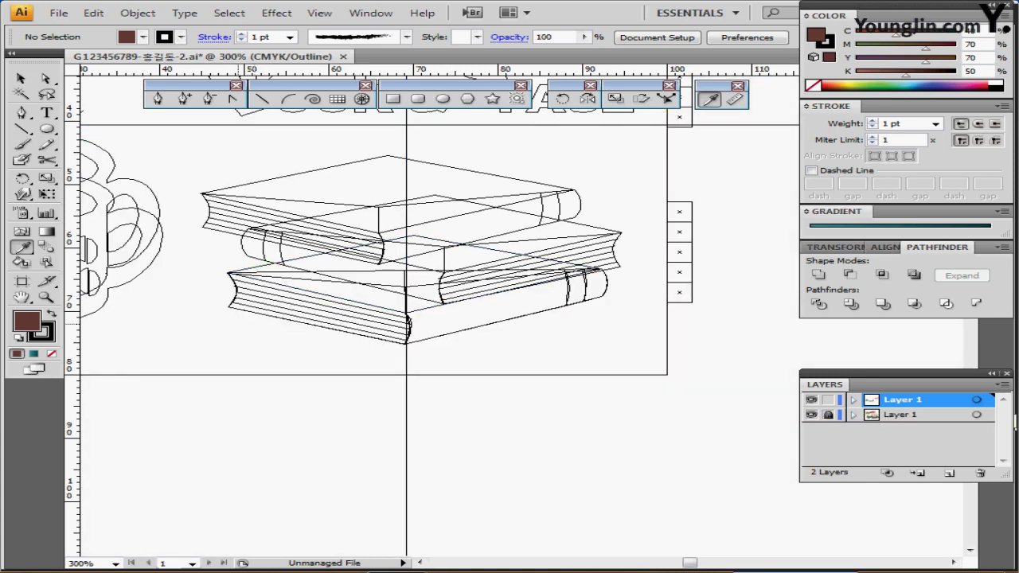
pyautogui.press('p')
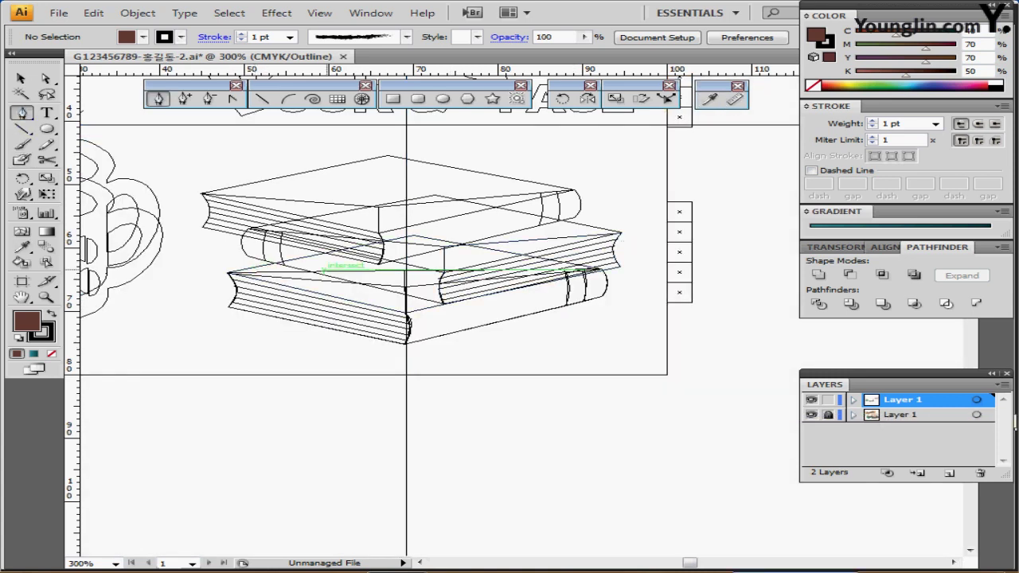
pyautogui.click(230, 273)
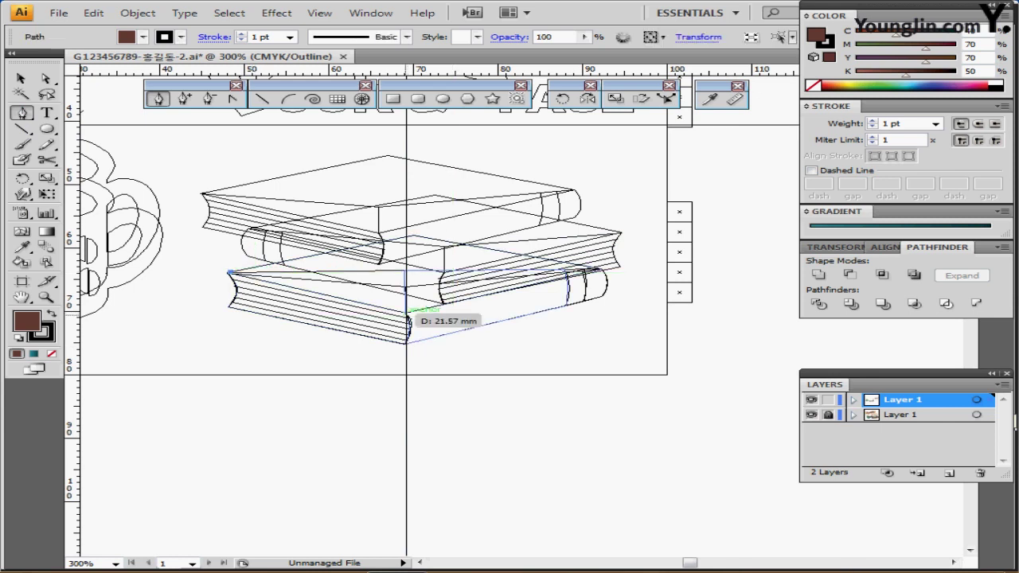
pyautogui.click(406, 313)
pyautogui.click(602, 269)
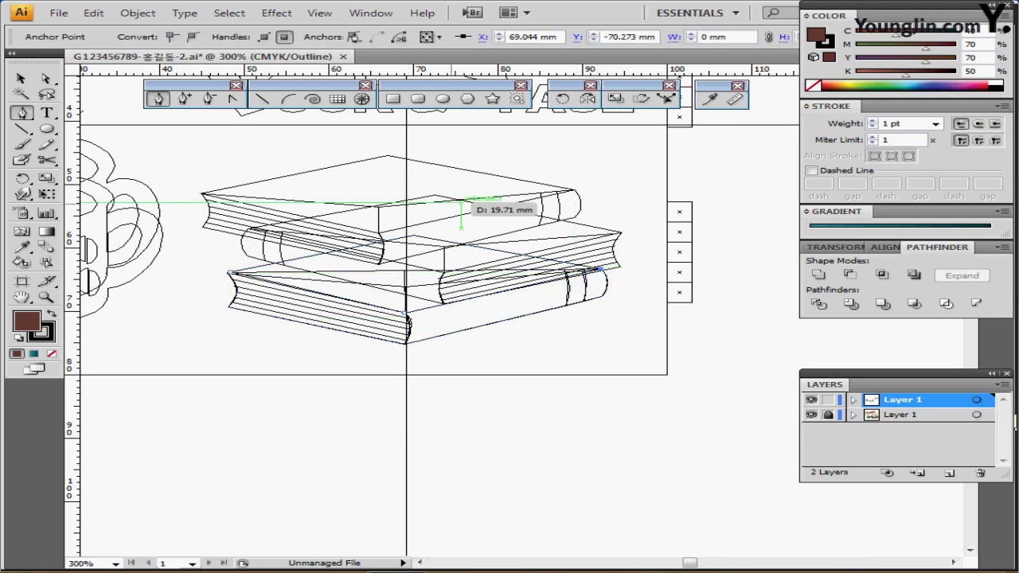
pyautogui.click(413, 235)
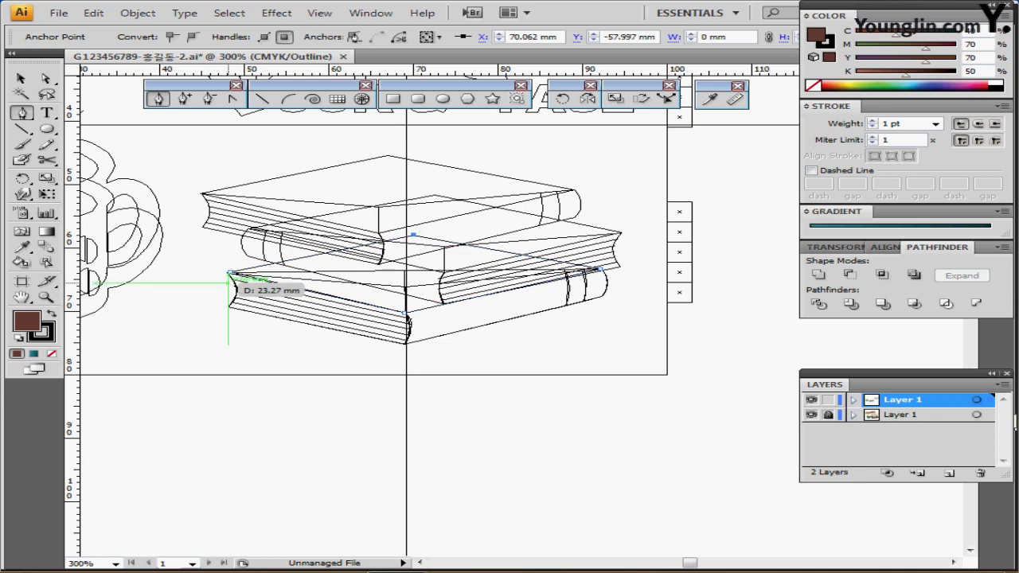
pyautogui.click(231, 273)
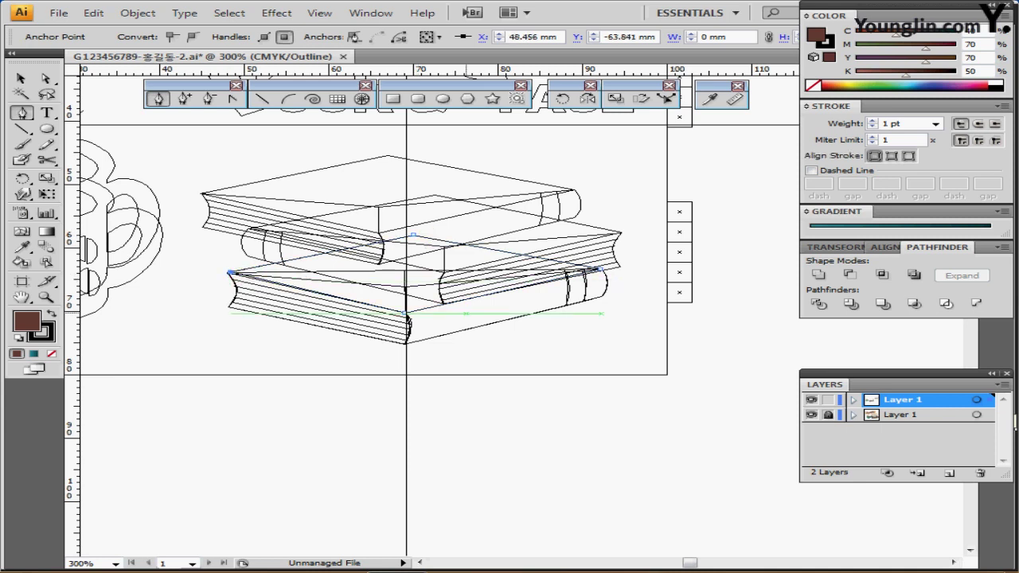
# Return to preview, fill the top cover with the orange swatch colour, hide the reference layer and deselect
pyautogui.hotkey('ctrl', 'y')
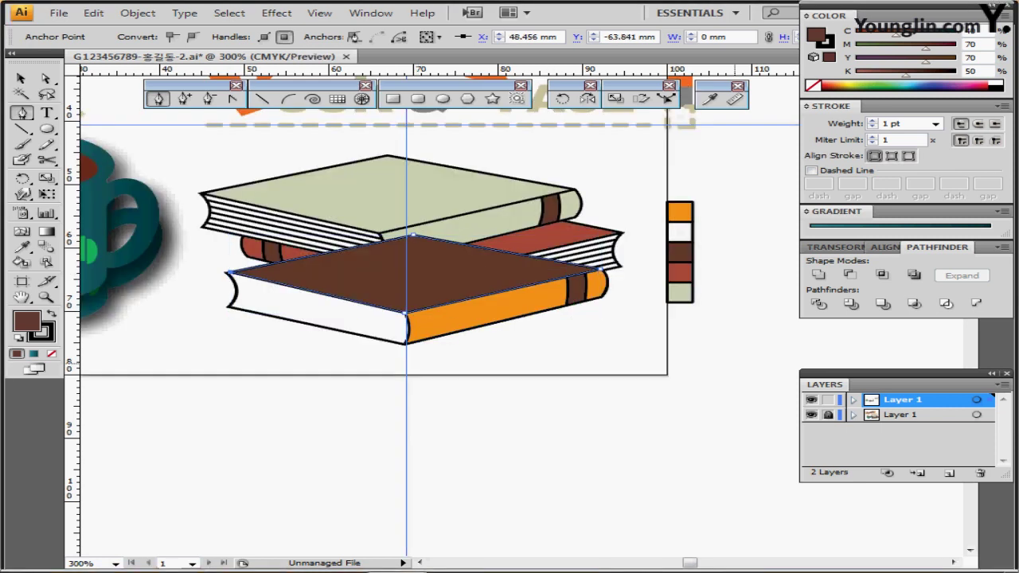
pyautogui.click(708, 99)
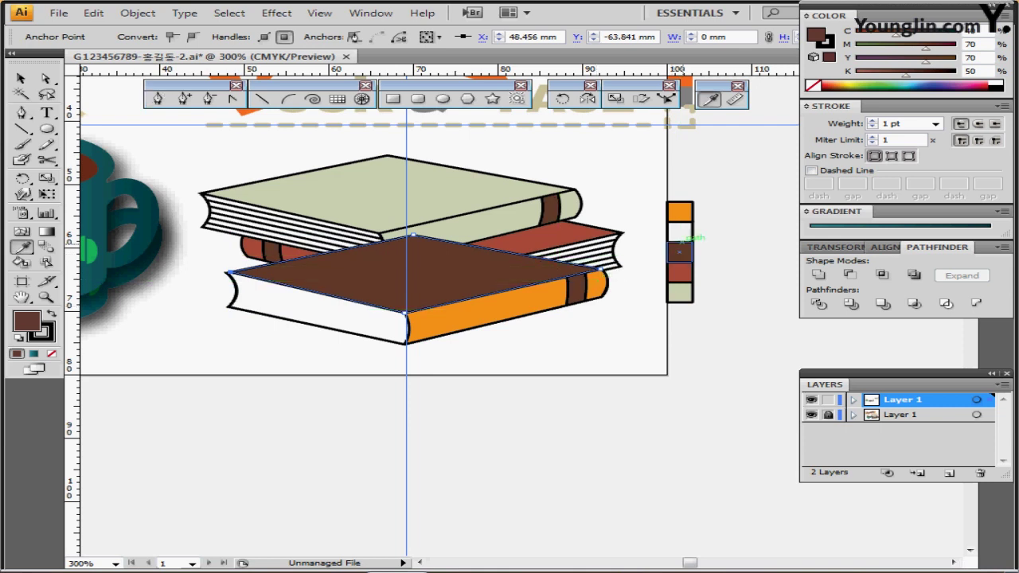
pyautogui.click(679, 212)
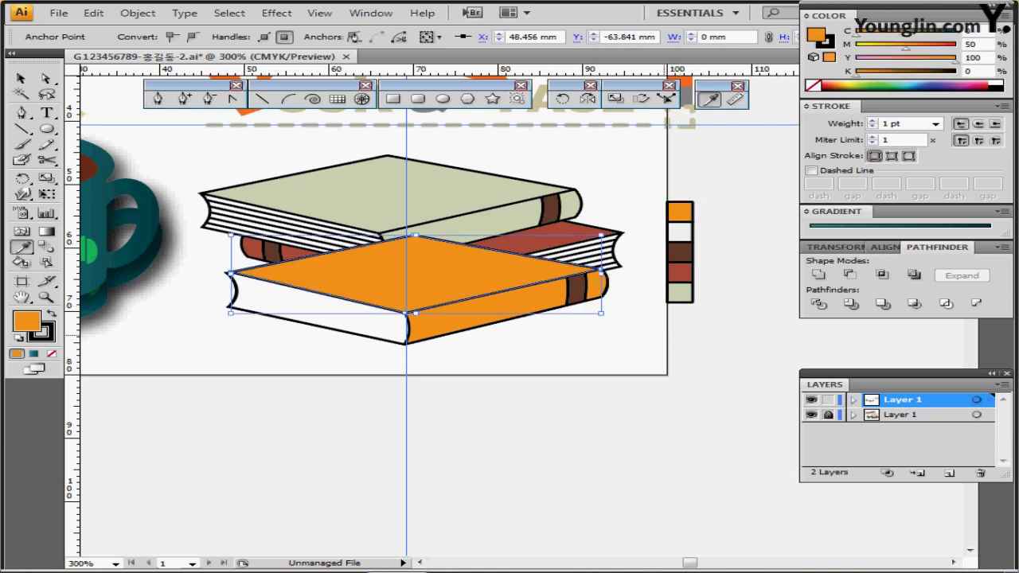
pyautogui.click(811, 414)
pyautogui.keyDown('ctrl'); pyautogui.click(635, 363); pyautogui.keyUp('ctrl')
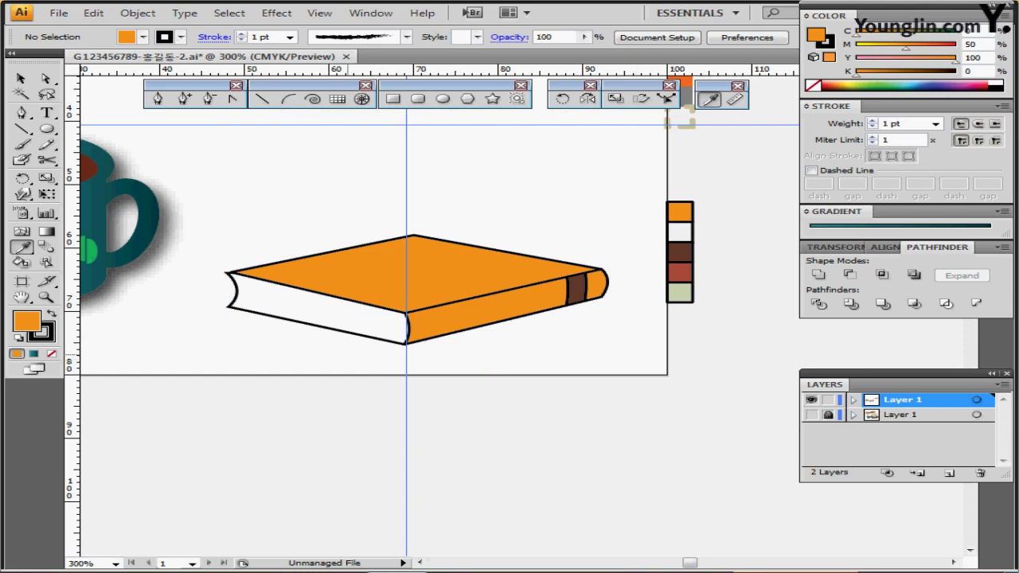
# Average the anchor points where the cover's outer corner meets the white page block on both axes and deselect
pyautogui.click(45, 79)
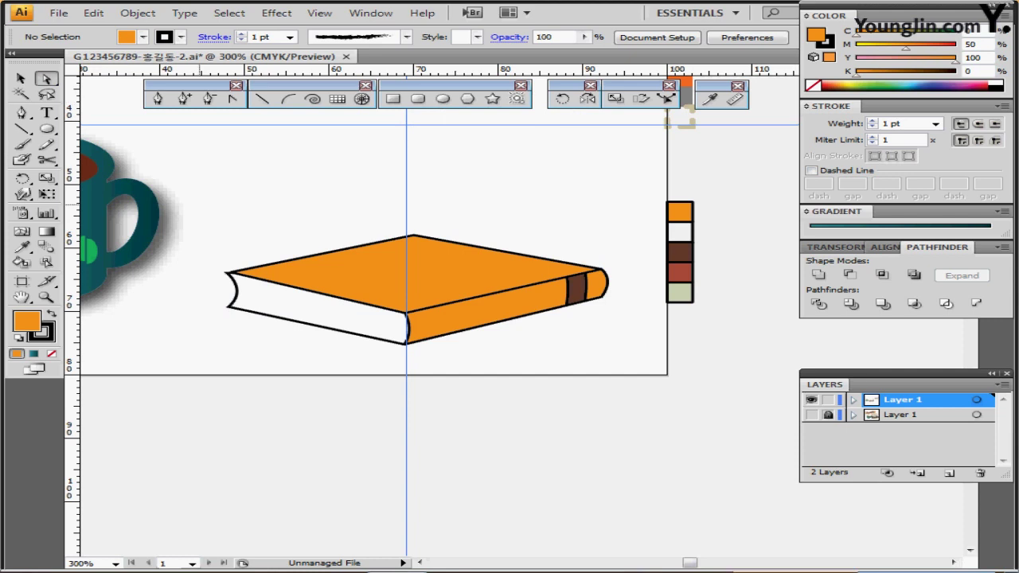
pyautogui.moveTo(212, 256); pyautogui.dragTo(253, 286)
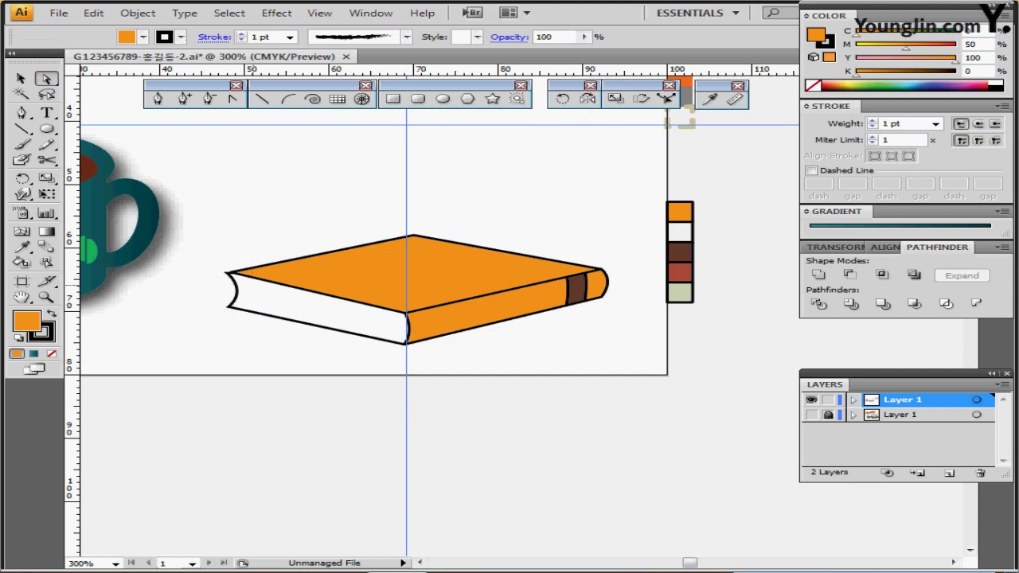
pyautogui.rightClick(274, 226)
pyautogui.moveTo(196, 257); pyautogui.dragTo(243, 282)
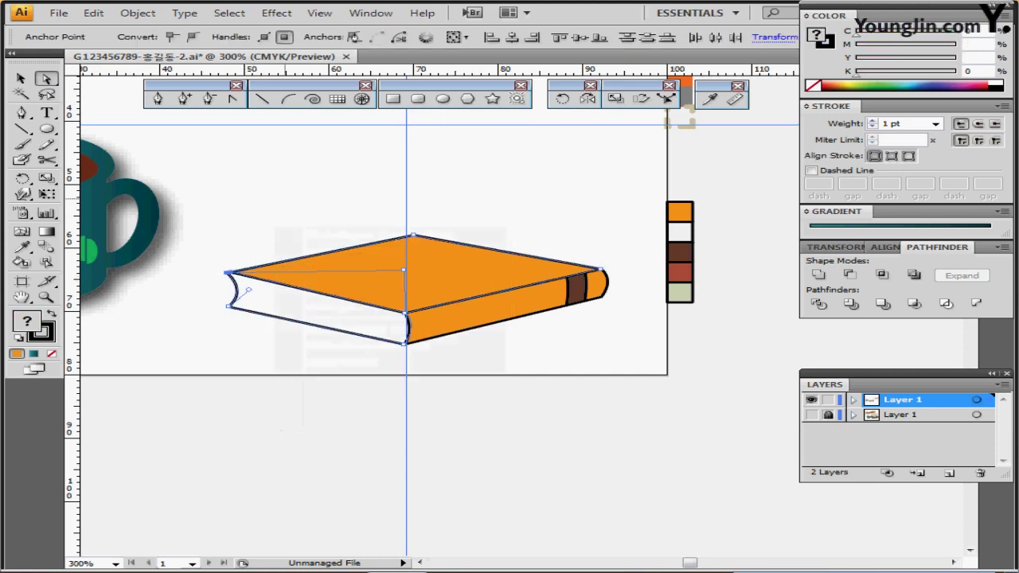
pyautogui.rightClick(286, 198)
pyautogui.click(345, 281)
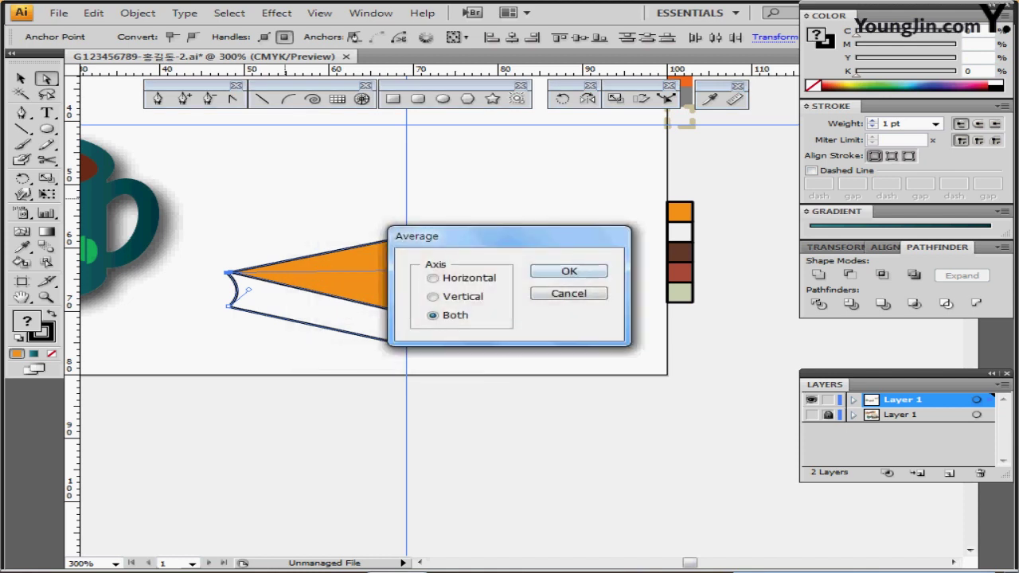
pyautogui.press('Return')
pyautogui.click(355, 199)
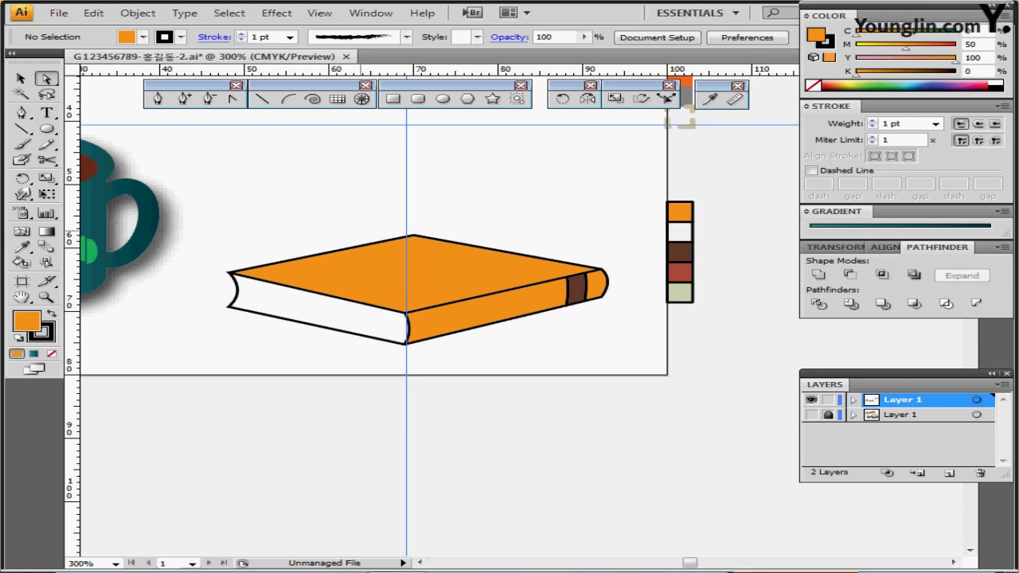
# Draw three straight page lines with the Line Segment tool along the book's white page block, redoing the middle one
pyautogui.press('\\')
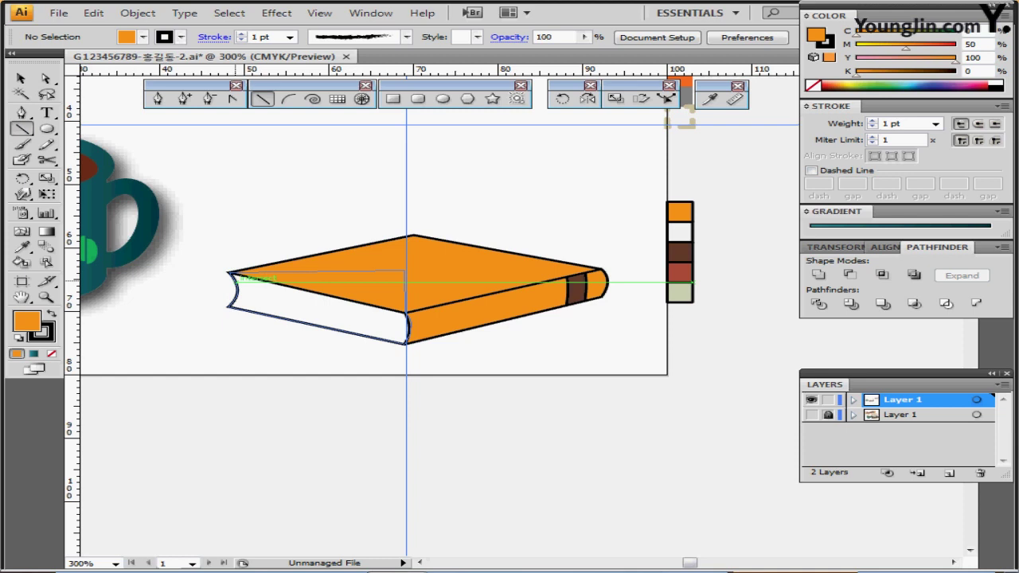
pyautogui.moveTo(231, 275); pyautogui.dragTo(407, 320)
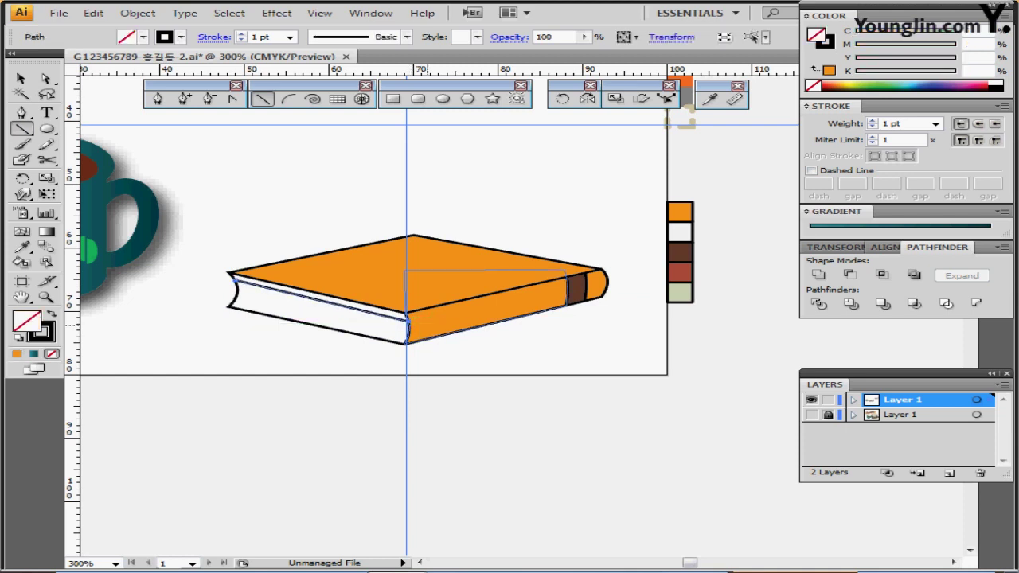
pyautogui.moveTo(233, 290); pyautogui.dragTo(407, 326)
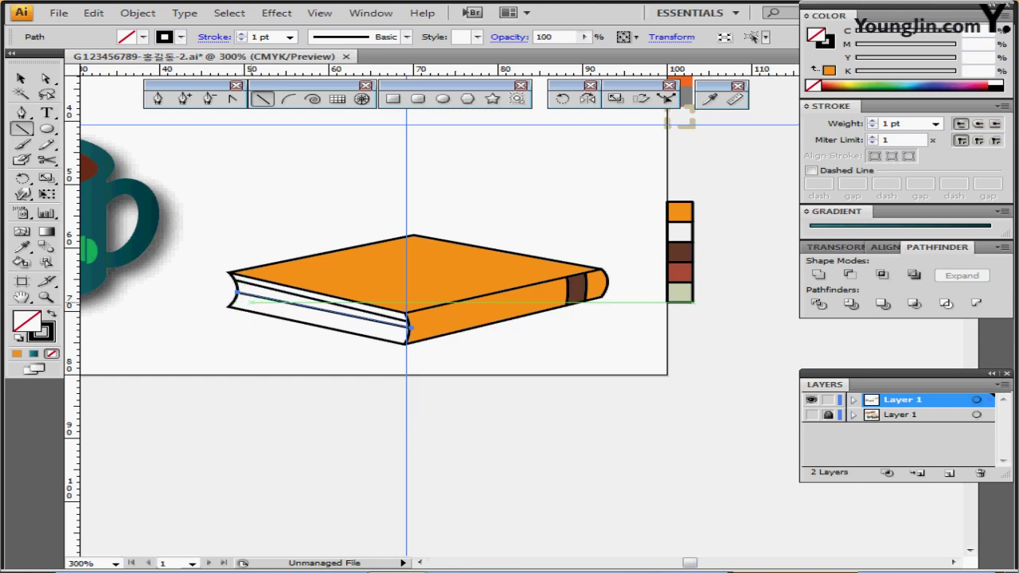
pyautogui.hotkey('ctrl', 'z')
pyautogui.moveTo(237, 292)
pyautogui.mouseDown()
pyautogui.moveTo(415, 331)
pyautogui.moveTo(407, 328)
pyautogui.mouseUp()
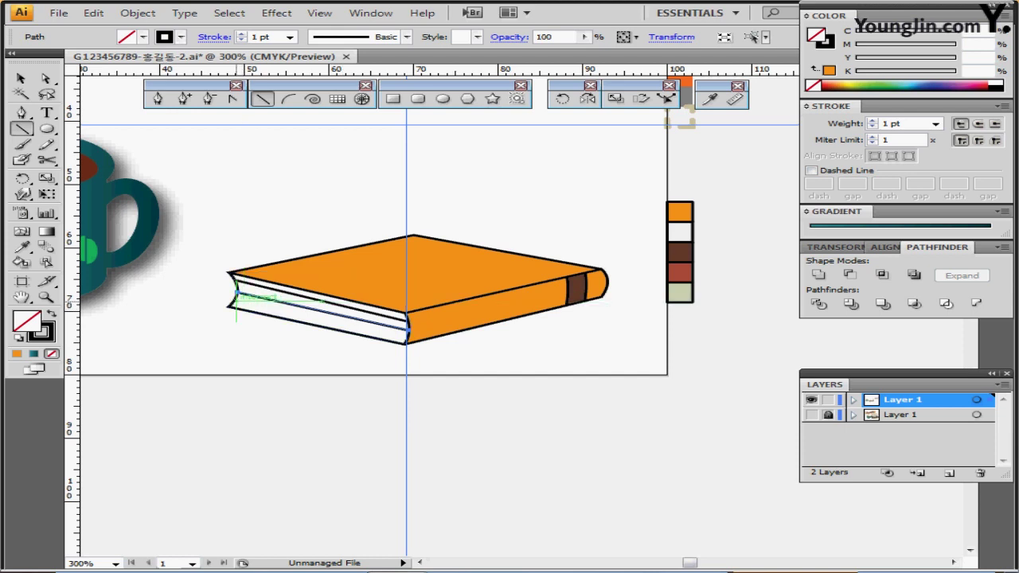
pyautogui.moveTo(236, 301)
pyautogui.mouseDown()
pyautogui.moveTo(398, 331)
pyautogui.moveTo(407, 342)
pyautogui.mouseUp()
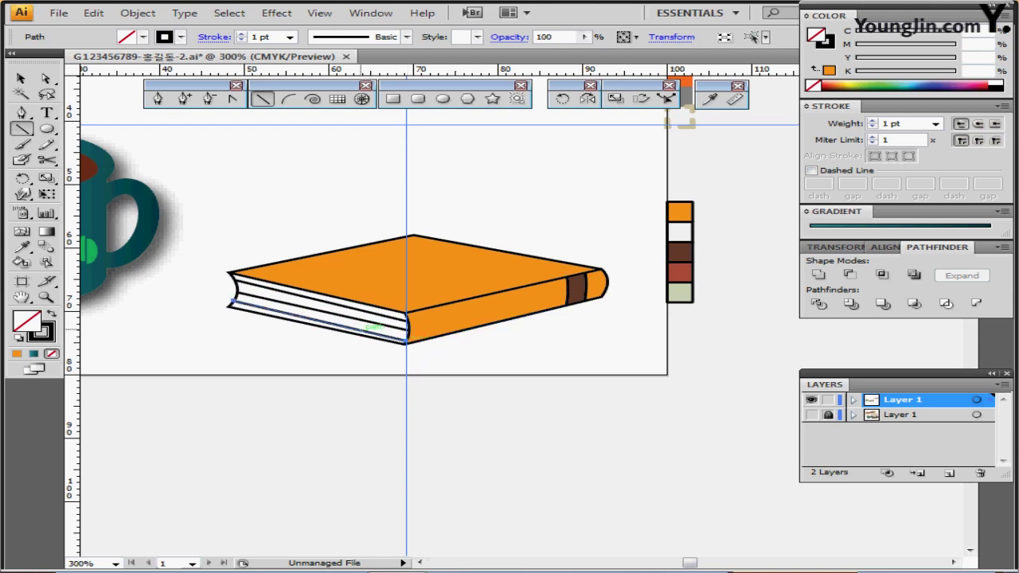
# Select only the three page lines and distribute them evenly by their vertical centres
pyautogui.click(22, 78)
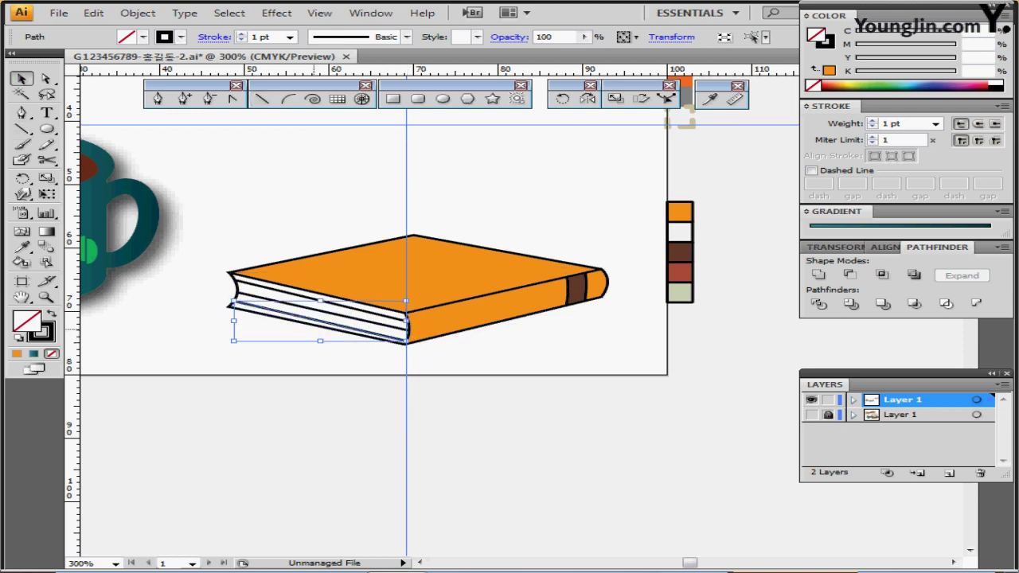
pyautogui.moveTo(196, 230); pyautogui.dragTo(299, 378)
pyautogui.keyDown('shift'); pyautogui.click(311, 275); pyautogui.keyUp('shift')
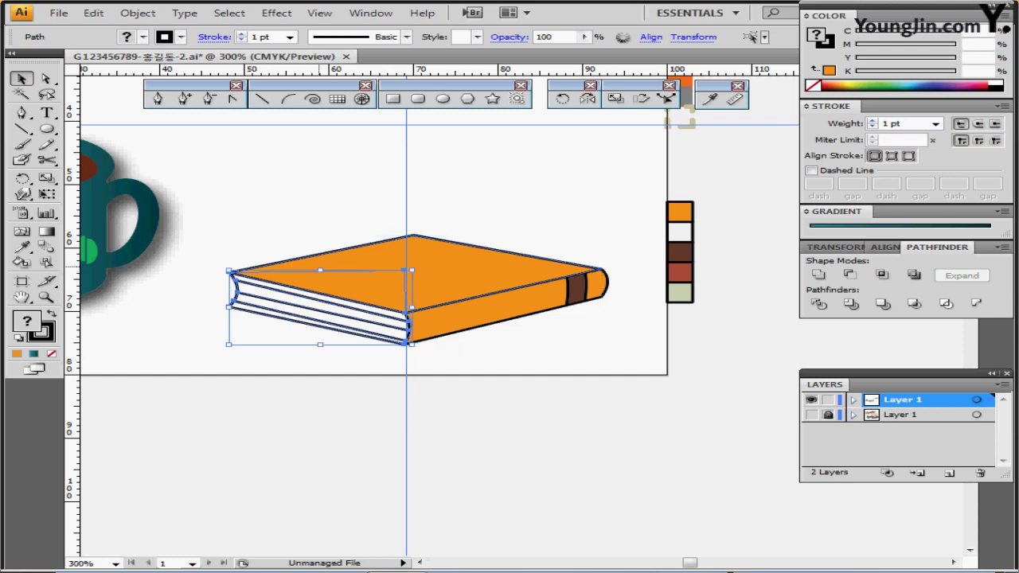
pyautogui.keyDown('shift'); pyautogui.click(270, 297); pyautogui.keyUp('shift')
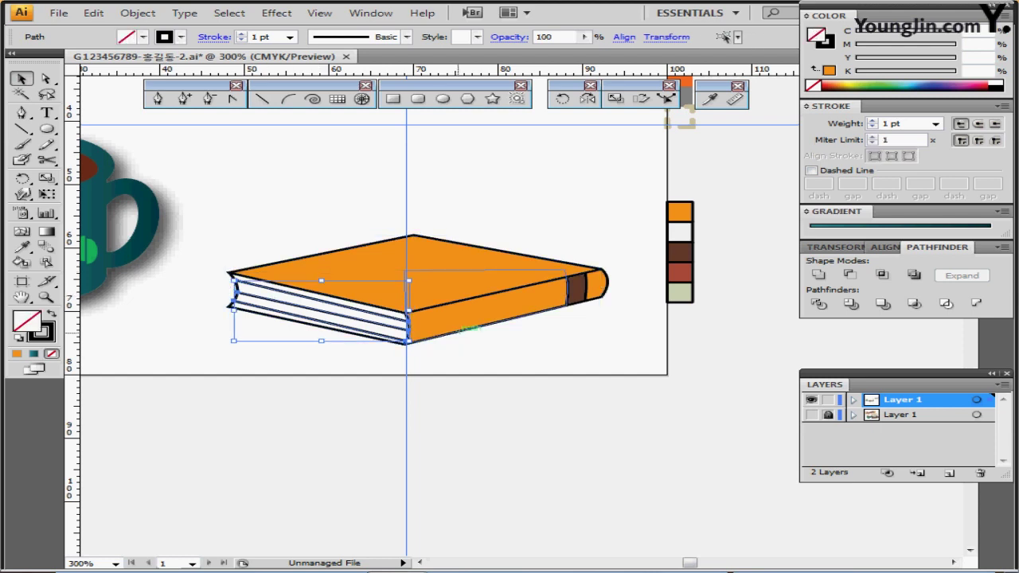
pyautogui.click(884, 248)
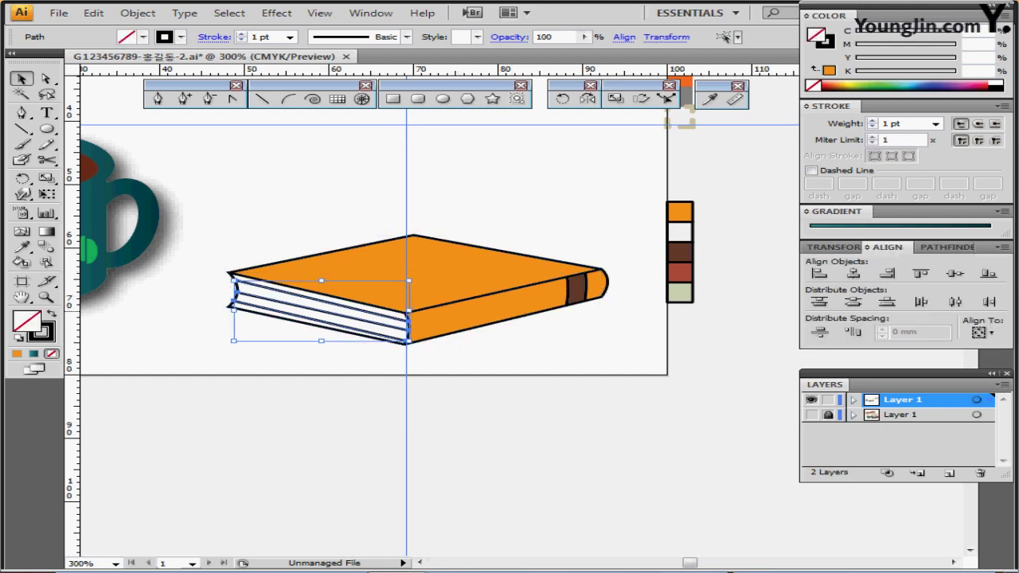
pyautogui.click(853, 301)
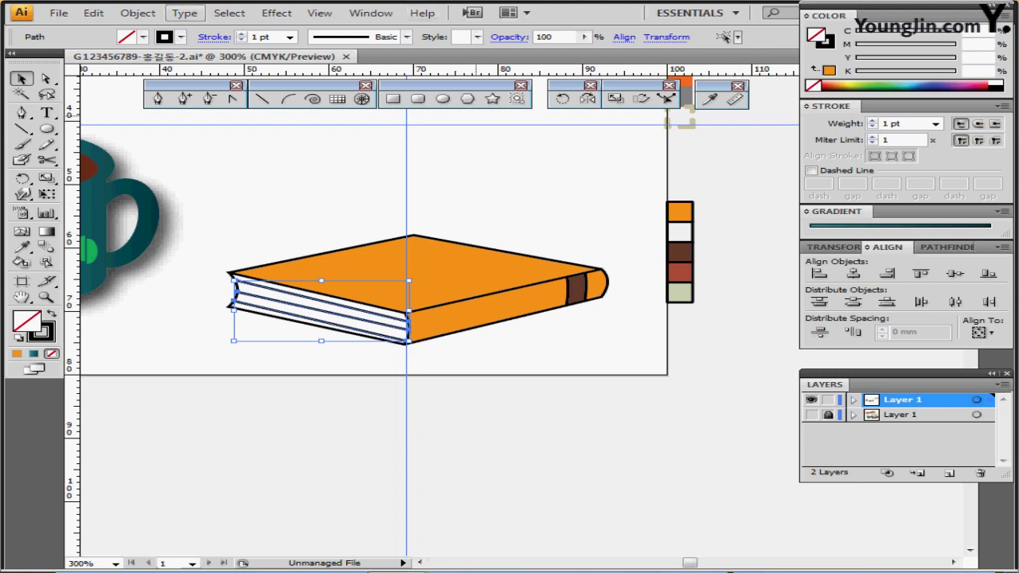
# Blend the three selected page lines to fill the gaps between them with additional lines
pyautogui.click(138, 12)
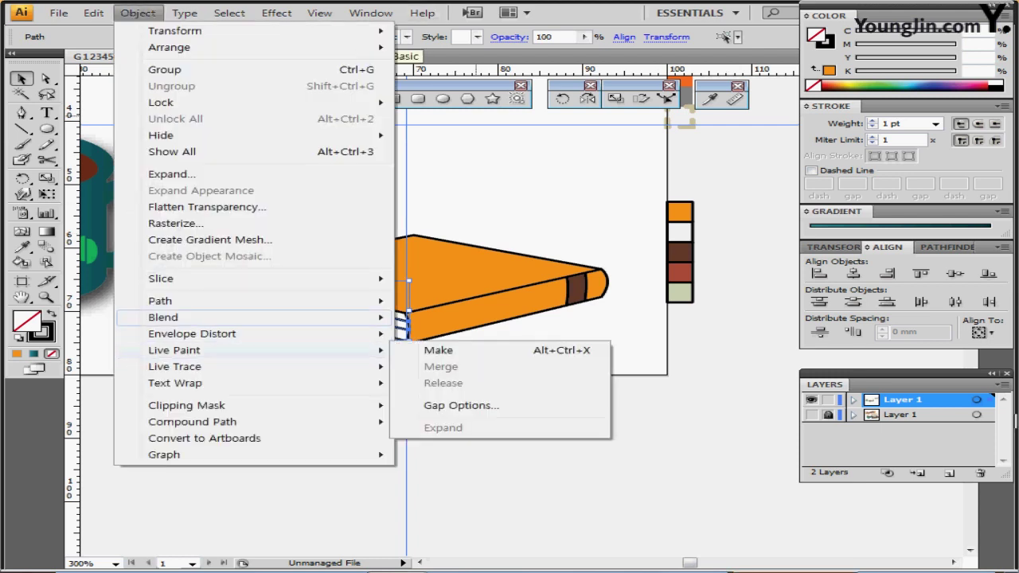
pyautogui.moveTo(199, 317)
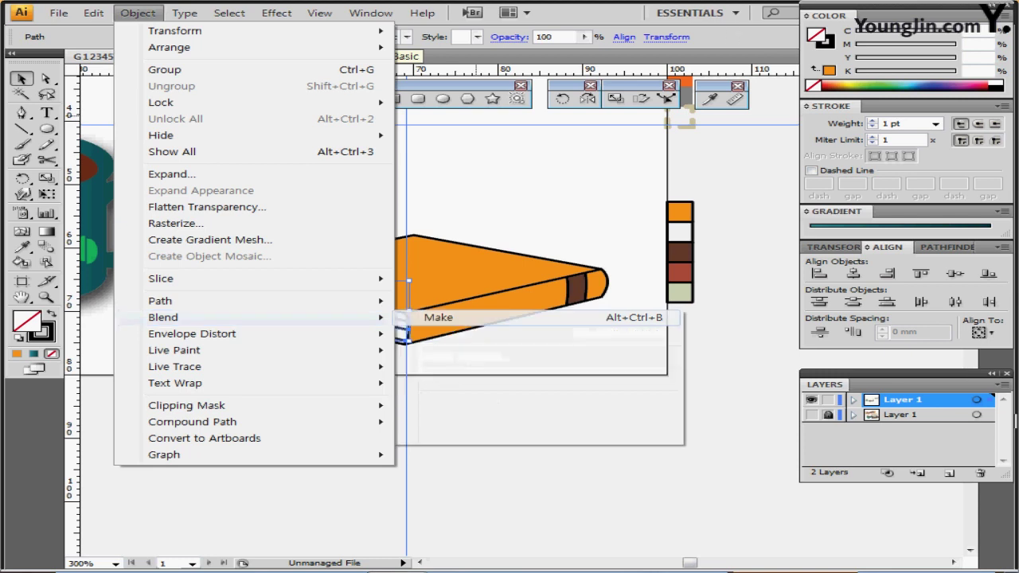
pyautogui.click(438, 317)
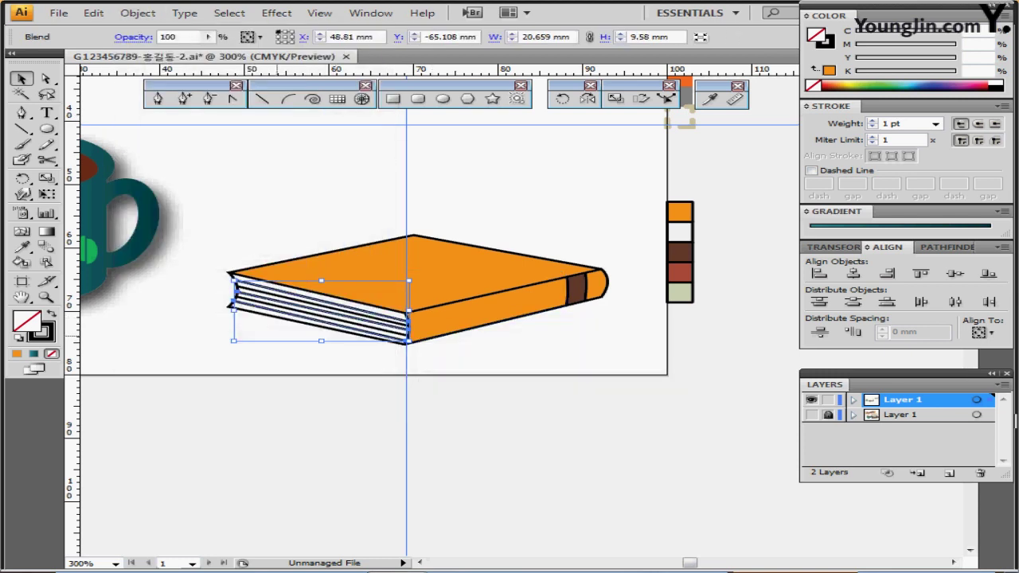
# Nudge the uppermost page line's spine-side end anchor slightly upward, pick the lowest line's outer end anchor, and deselect
pyautogui.click(46, 79)
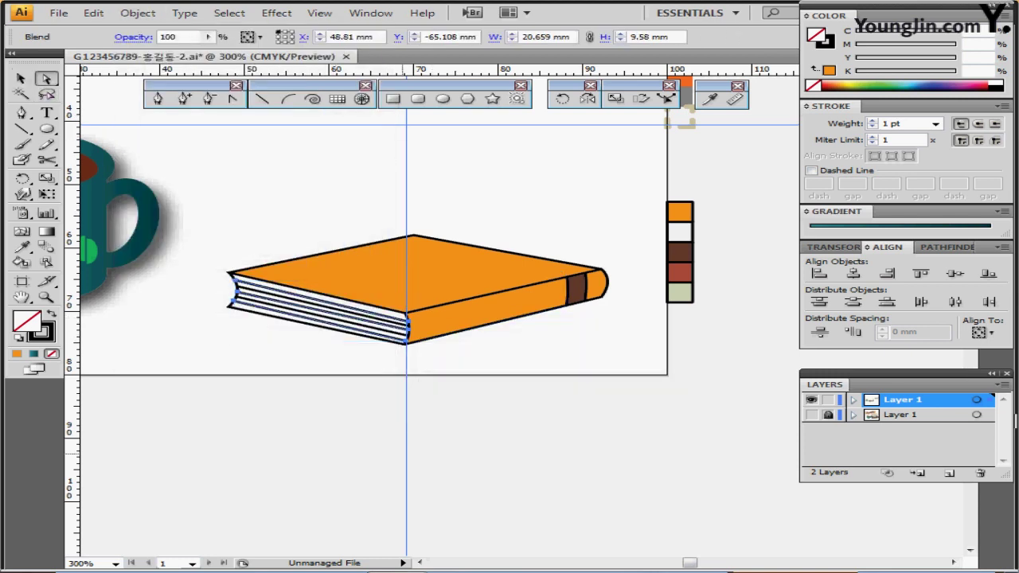
pyautogui.click(412, 337)
pyautogui.click(407, 327)
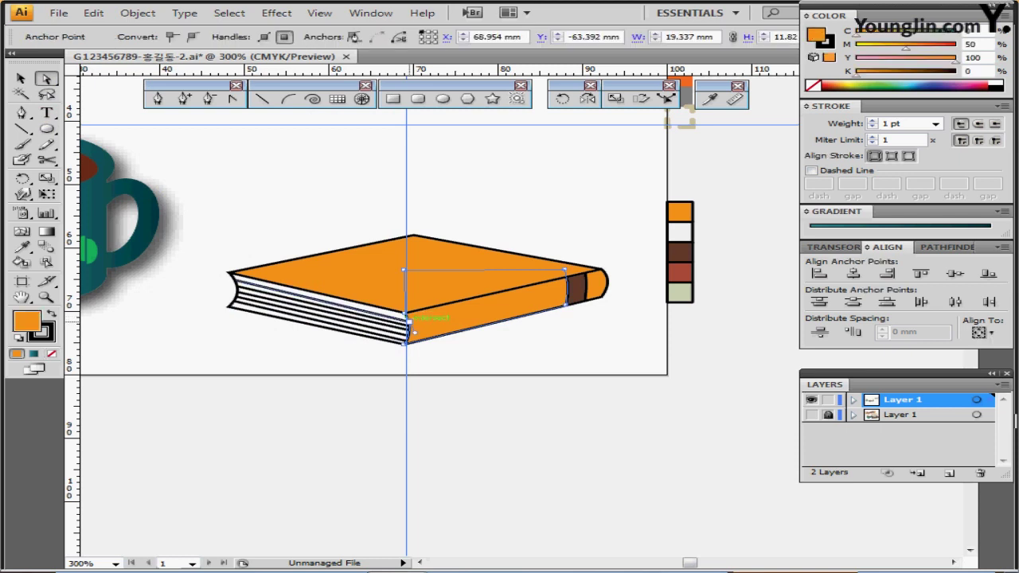
pyautogui.keyDown('ctrl'); pyautogui.click(424, 335); pyautogui.keyUp('ctrl')
pyautogui.keyDown('ctrl'); pyautogui.click(424, 335); pyautogui.keyUp('ctrl')
pyautogui.keyDown('ctrl'); pyautogui.click(552, 285); pyautogui.keyUp('ctrl')
pyautogui.moveTo(641, 255); pyautogui.dragTo(534, 353)
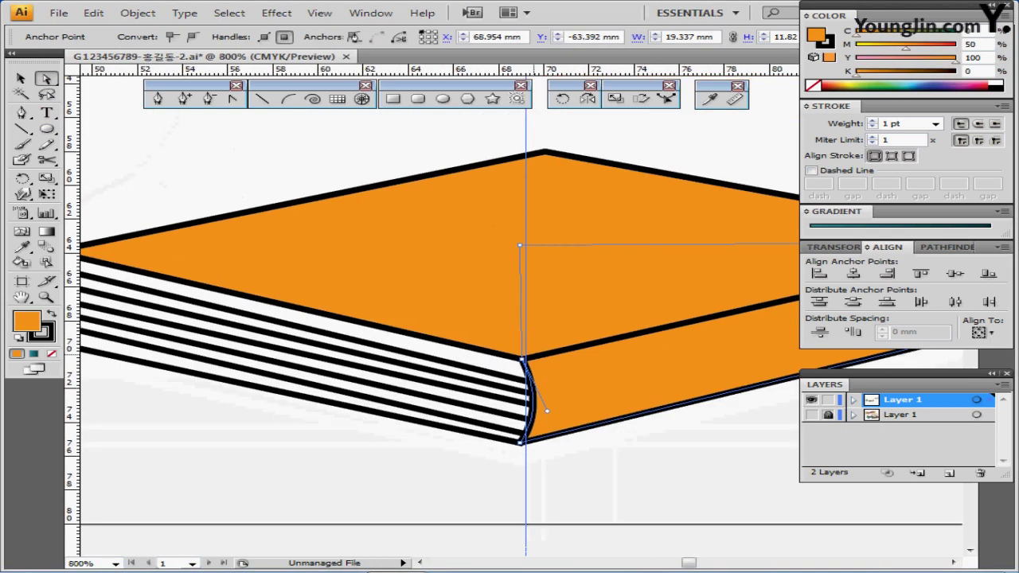
pyautogui.click(529, 383)
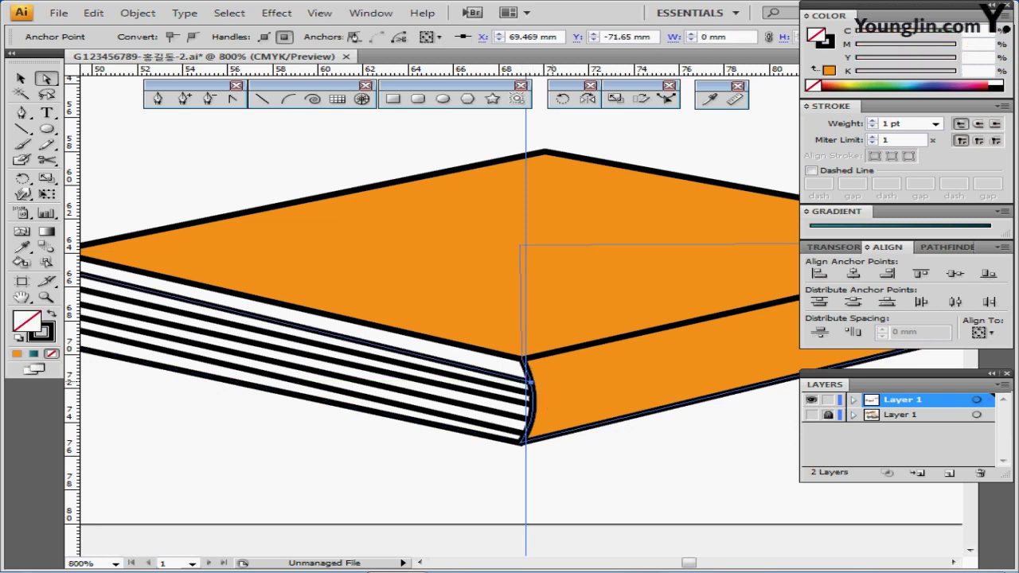
pyautogui.press('Up')
pyautogui.press('Up')
pyautogui.press('Up')
pyautogui.press('Up')
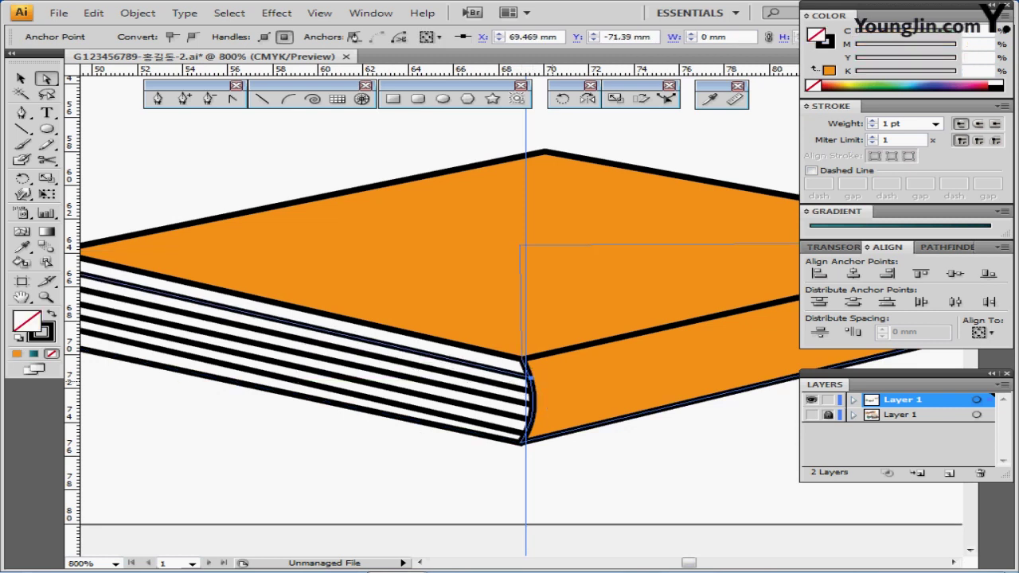
pyautogui.press('Up')
pyautogui.press('Up')
pyautogui.press('Up')
pyautogui.moveTo(413, 383); pyautogui.dragTo(448, 357)
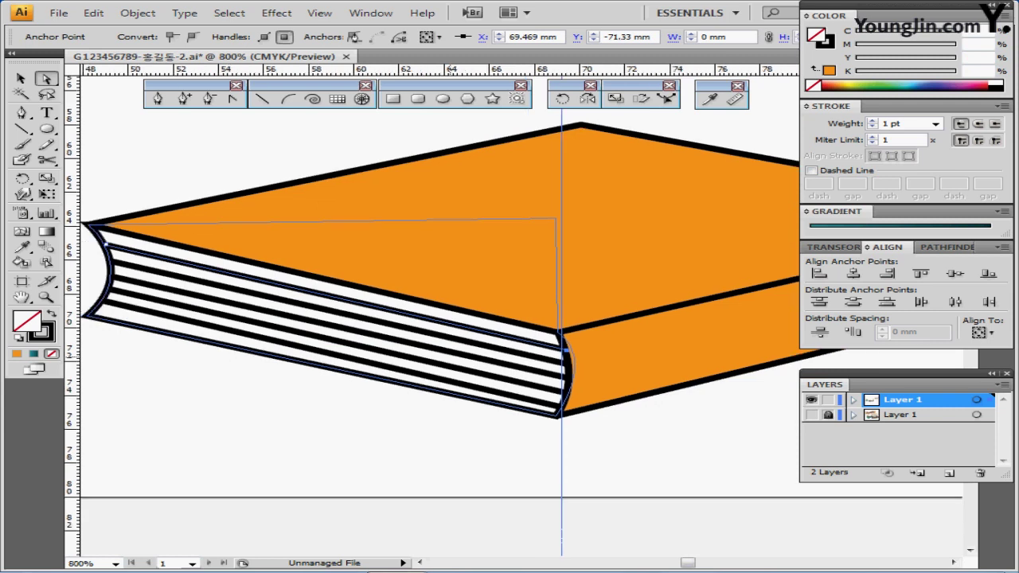
pyautogui.moveTo(92, 266); pyautogui.dragTo(137, 275)
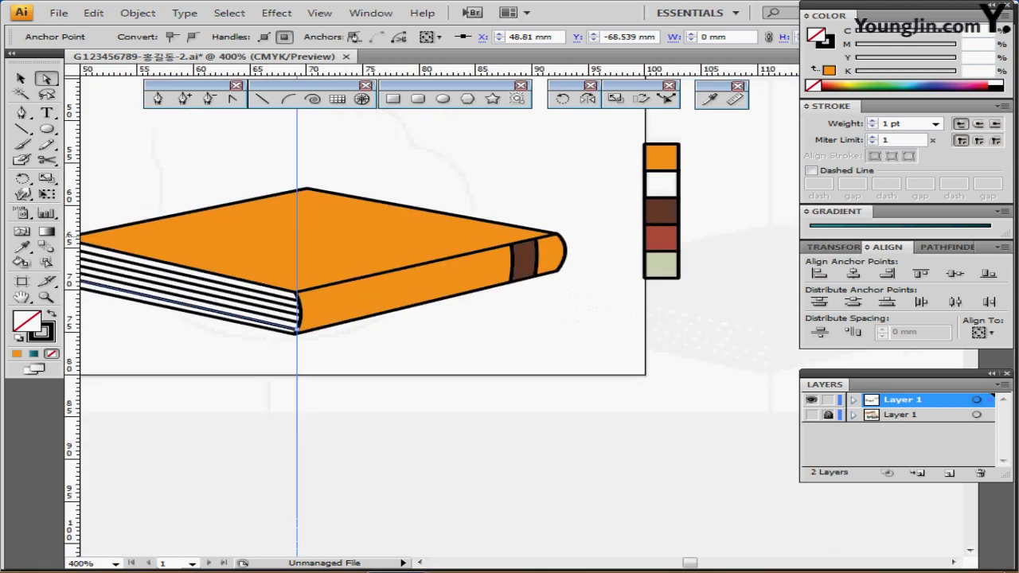
pyautogui.moveTo(119, 235); pyautogui.dragTo(267, 246)
pyautogui.click(22, 78)
pyautogui.click(159, 281)
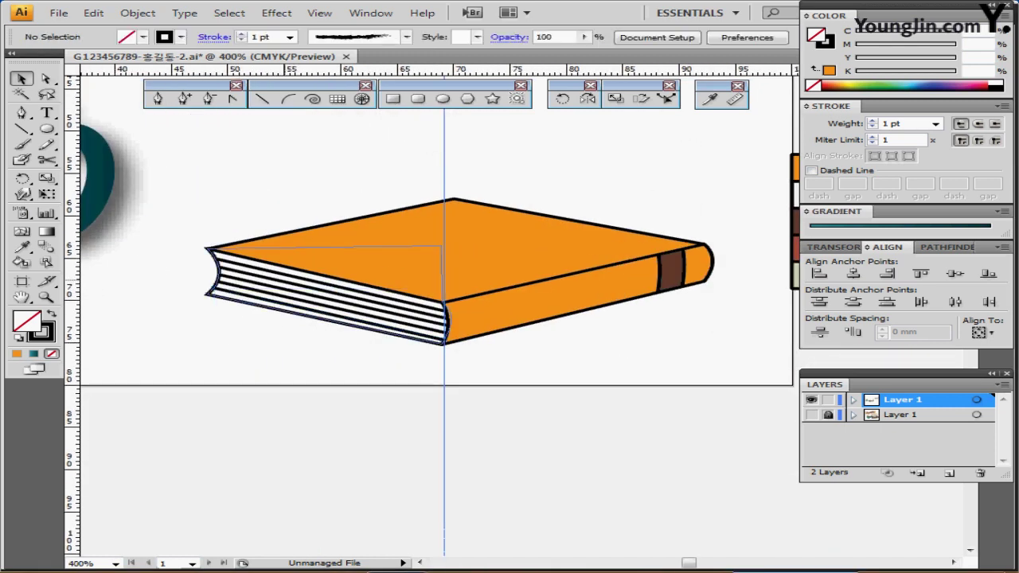
pyautogui.click(271, 281)
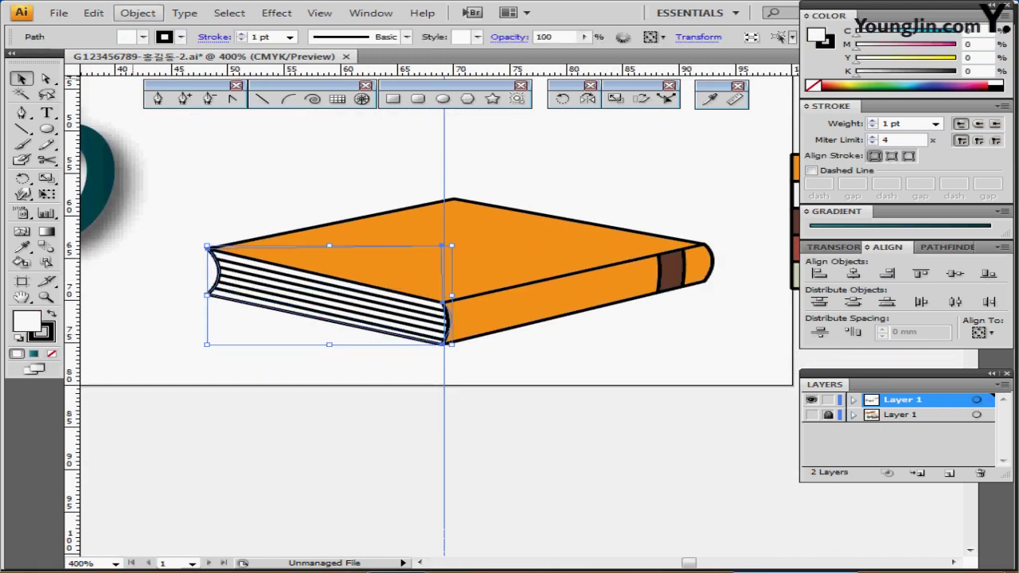
pyautogui.click(138, 12)
pyautogui.moveTo(128, 318)
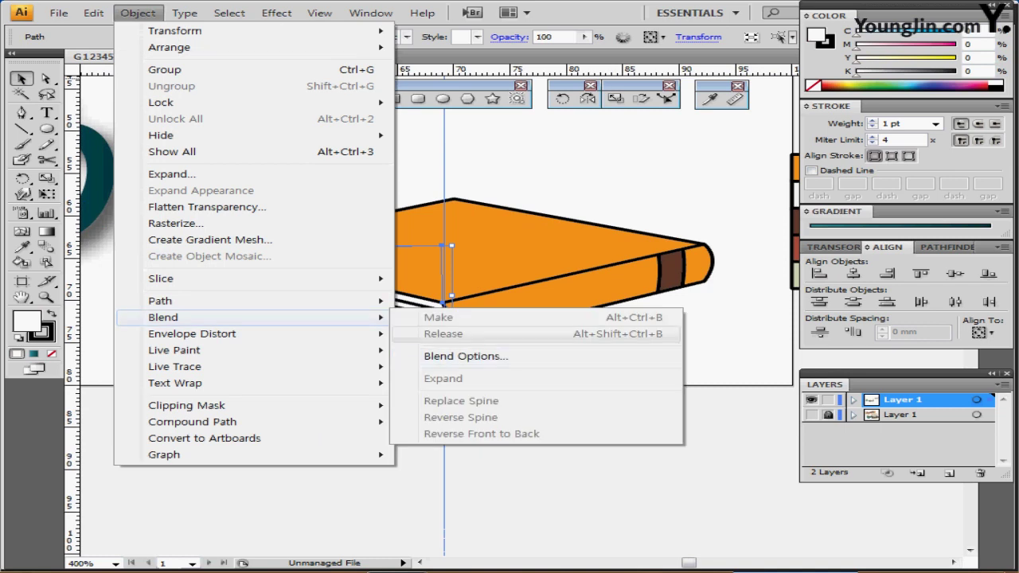
pyautogui.click(446, 481)
# Select the blended page lines and expand the blend into separate editable lines
pyautogui.click(421, 336)
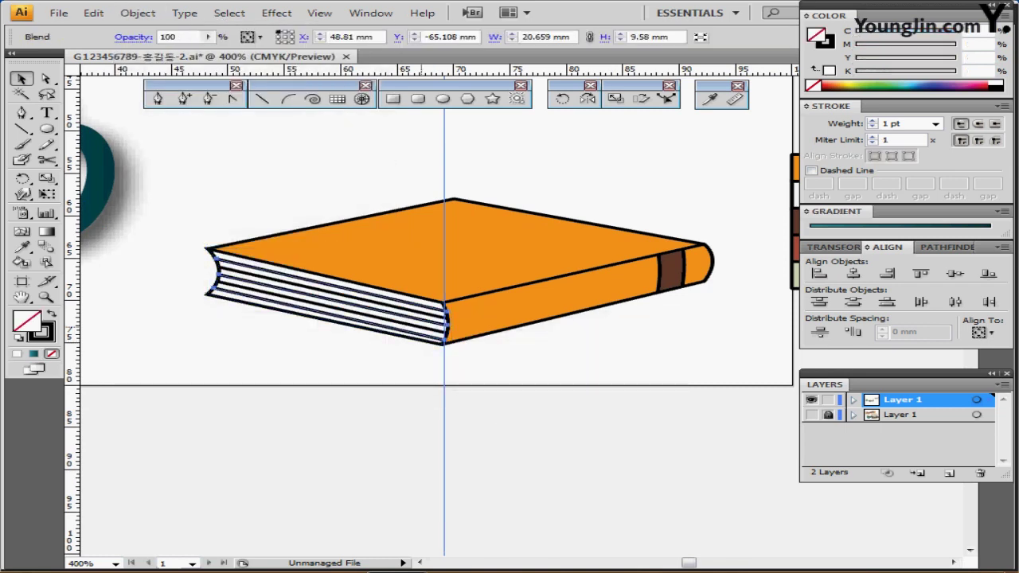
pyautogui.click(138, 13)
pyautogui.moveTo(239, 317)
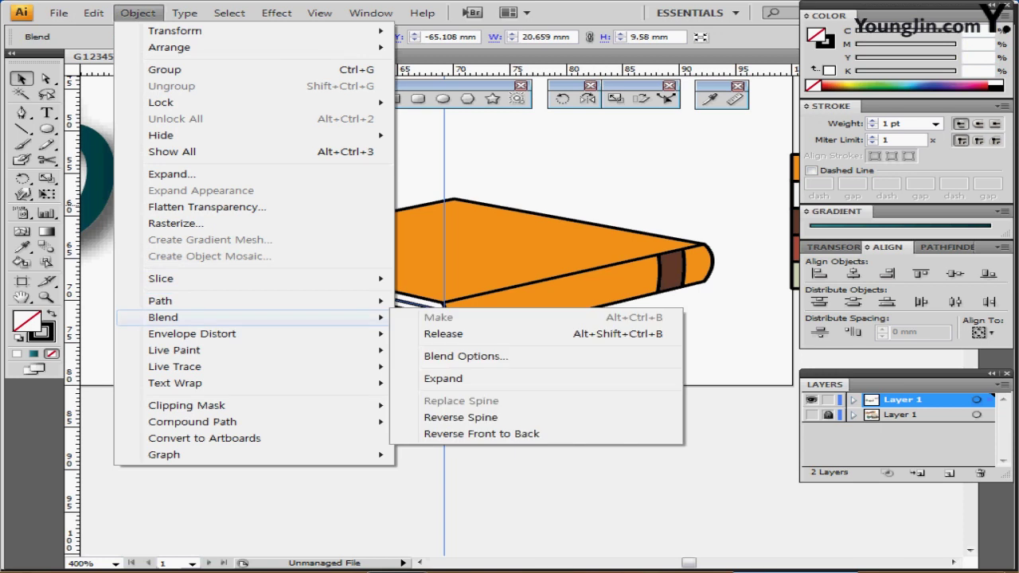
pyautogui.click(434, 316)
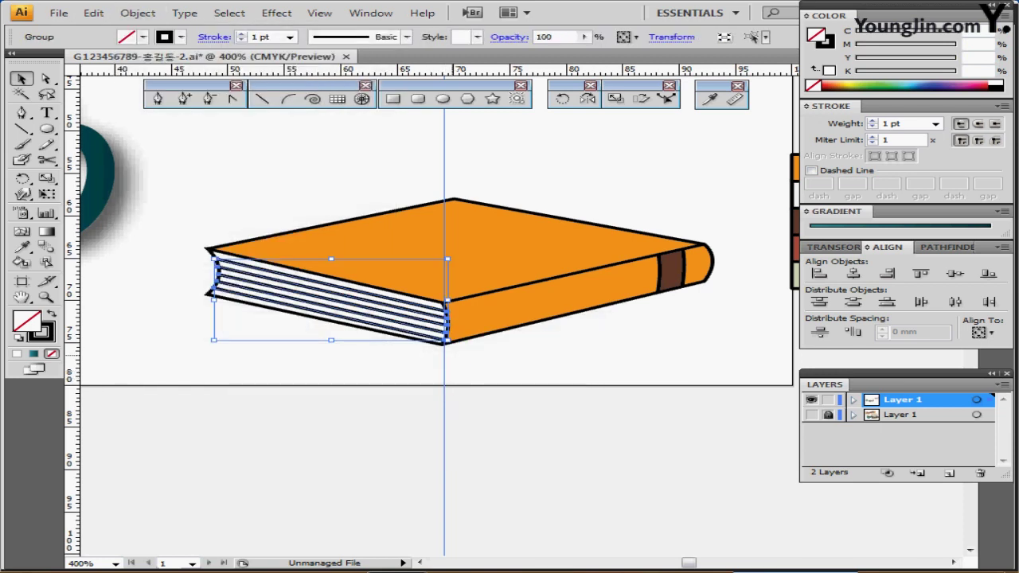
# Bring the orange cover and spine pieces to the front, above the expanded page lines, and deselect
pyautogui.click(536, 341)
pyautogui.click(318, 294)
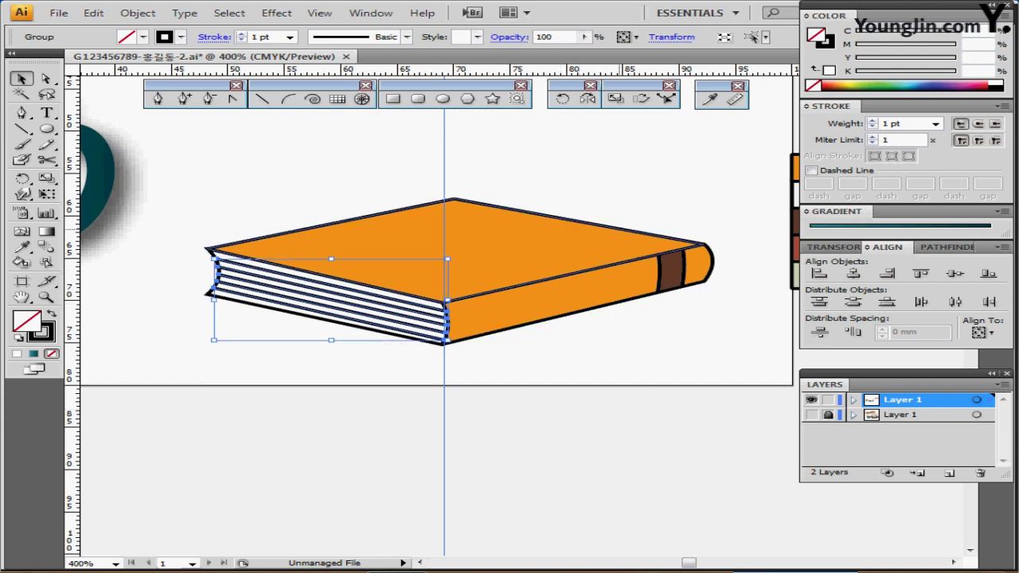
pyautogui.moveTo(599, 179); pyautogui.dragTo(699, 309)
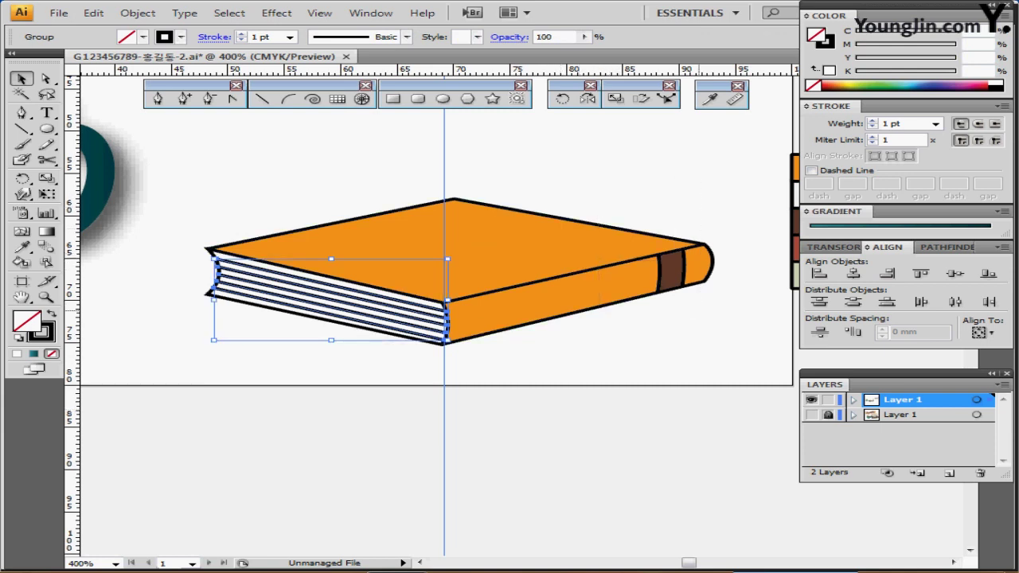
pyautogui.rightClick(652, 274)
pyautogui.moveTo(706, 376)
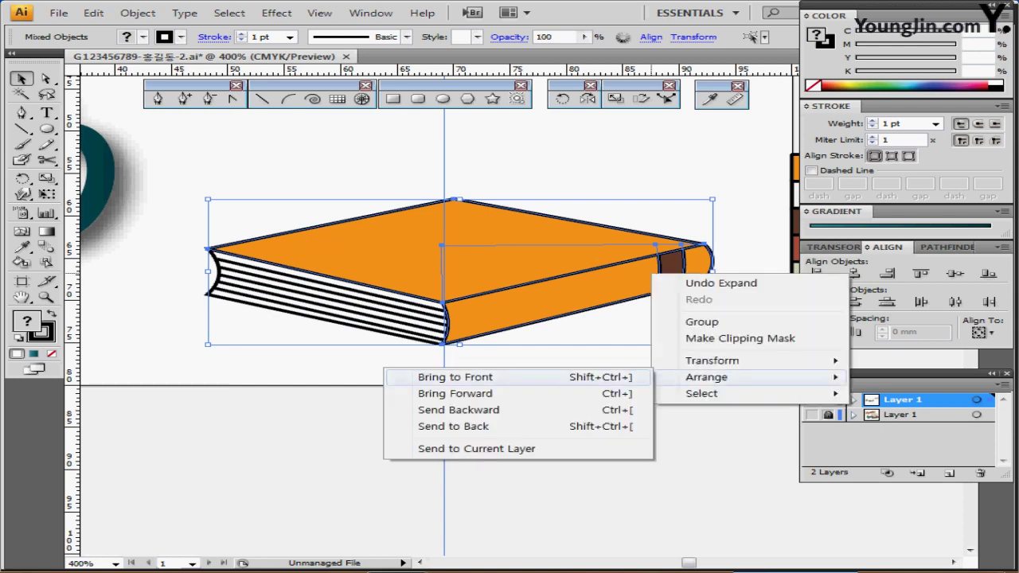
pyautogui.click(526, 377)
pyautogui.click(429, 424)
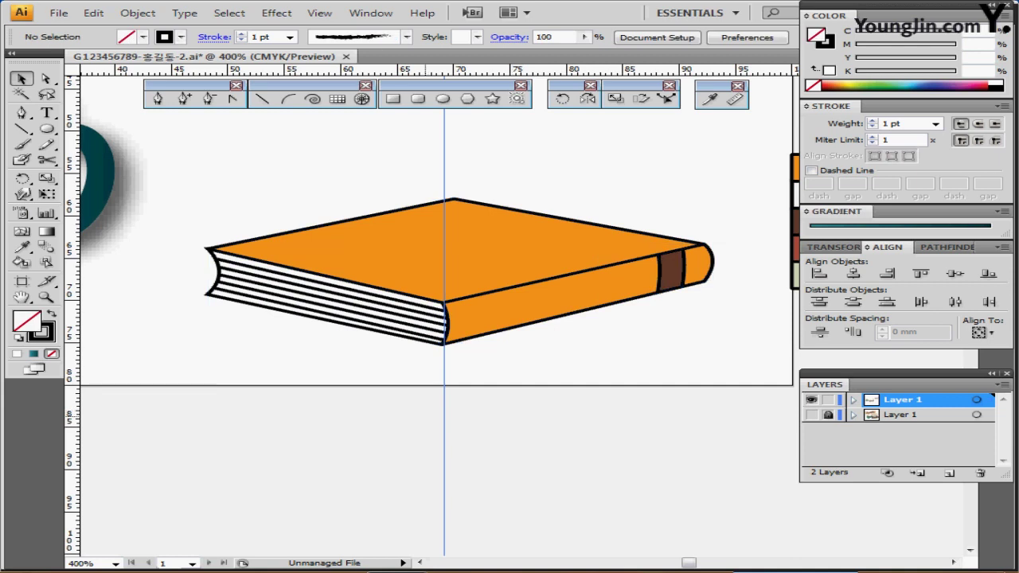
# Group all parts of the book and stack two copies straight above it at equal spacing
pyautogui.moveTo(342, 343); pyautogui.dragTo(570, 194)
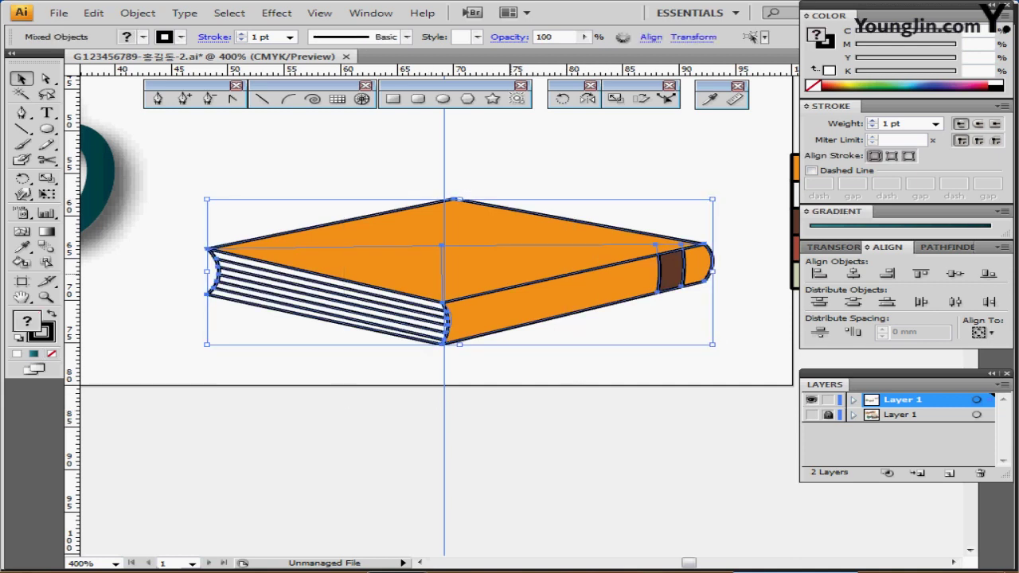
pyautogui.hotkey('ctrl', 'g')
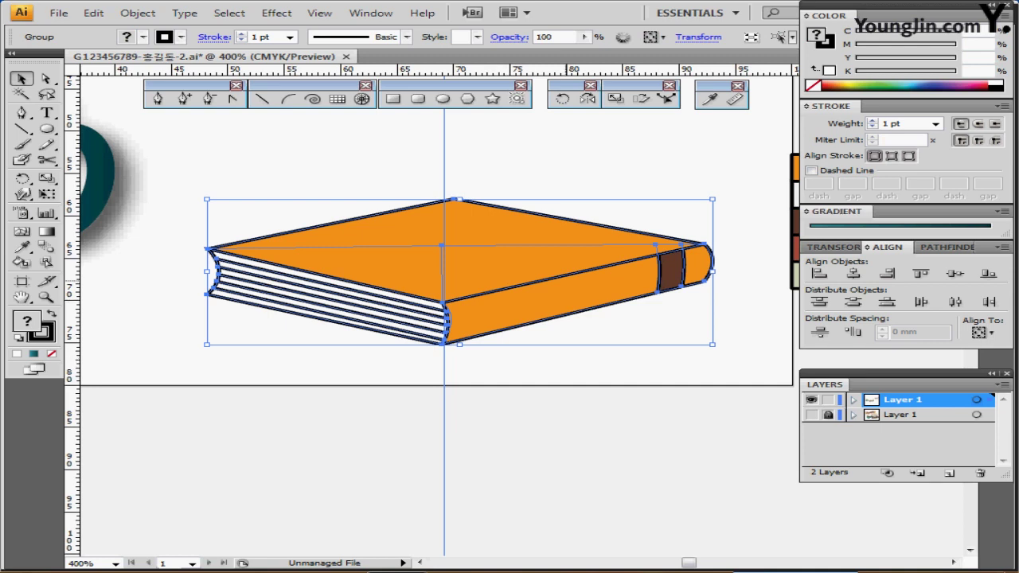
pyautogui.keyDown('ctrl'); pyautogui.keyDown('alt'); pyautogui.click(534, 288); pyautogui.keyUp('alt'); pyautogui.keyUp('ctrl')
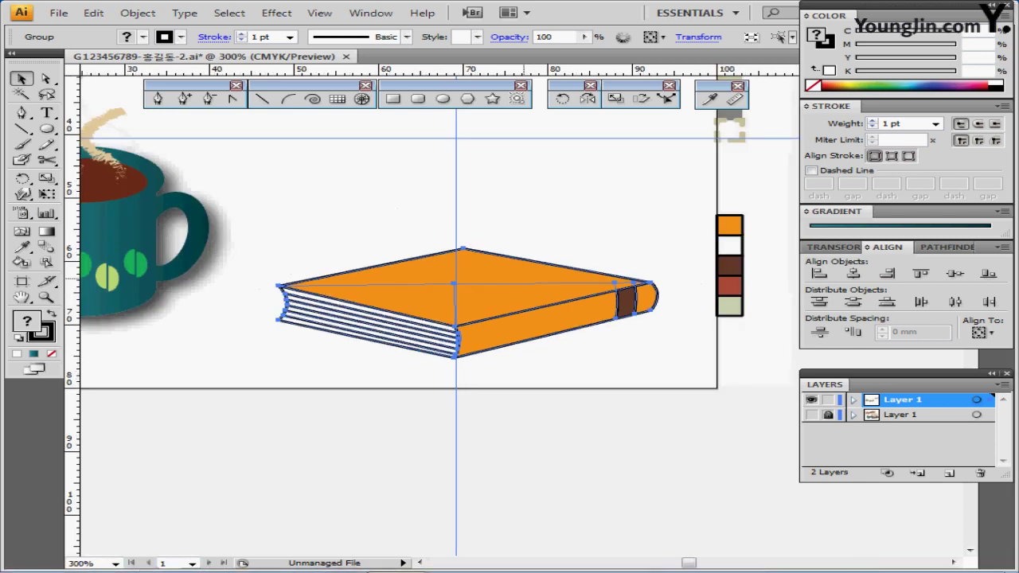
pyautogui.moveTo(516, 285); pyautogui.dragTo(493, 289)
pyautogui.hotkey('ctrl', 'd')
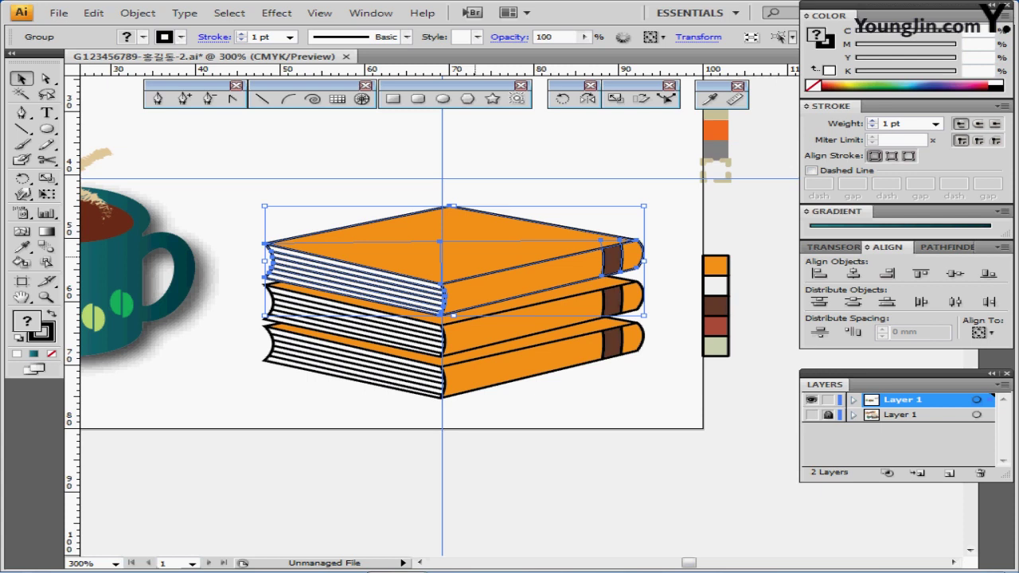
# Nudge the top book of the stack about 5 mm to the left of the two lower books
pyautogui.press('Left')
pyautogui.press('Left')
pyautogui.press('Left')
pyautogui.press('Left')
pyautogui.press('Left')
pyautogui.press('Left')
pyautogui.press('Left')
pyautogui.press('Left')
pyautogui.press('Left')
pyautogui.press('Left')
pyautogui.press('Left')
pyautogui.press('Left')
pyautogui.press('Left')
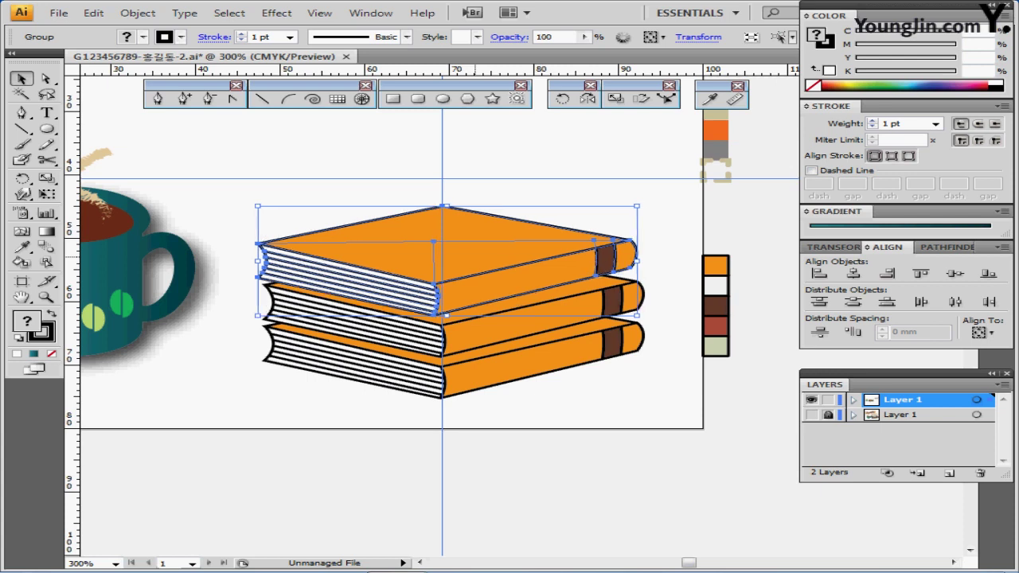
pyautogui.press('Up')
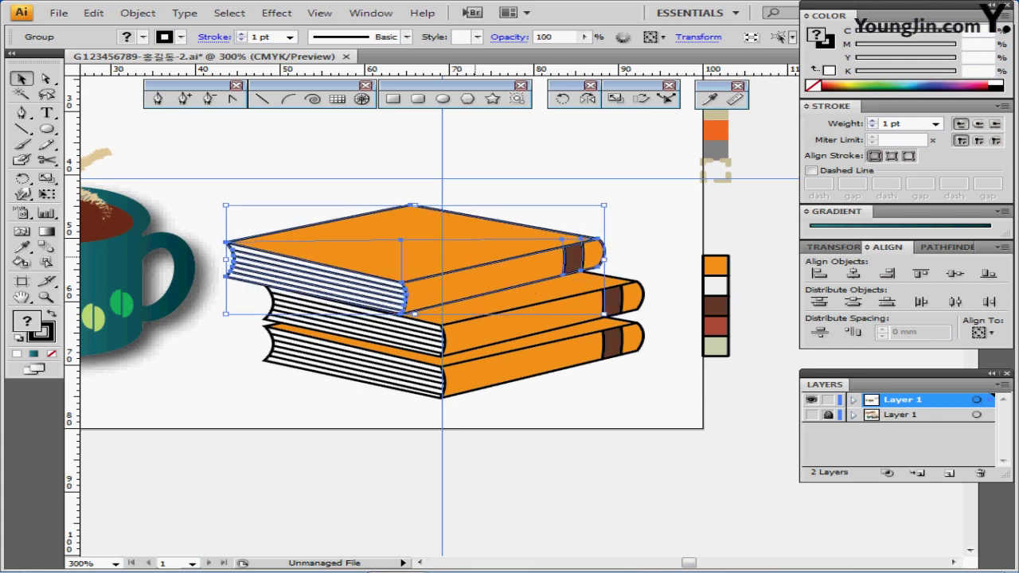
pyautogui.press('Left')
pyautogui.press('Down')
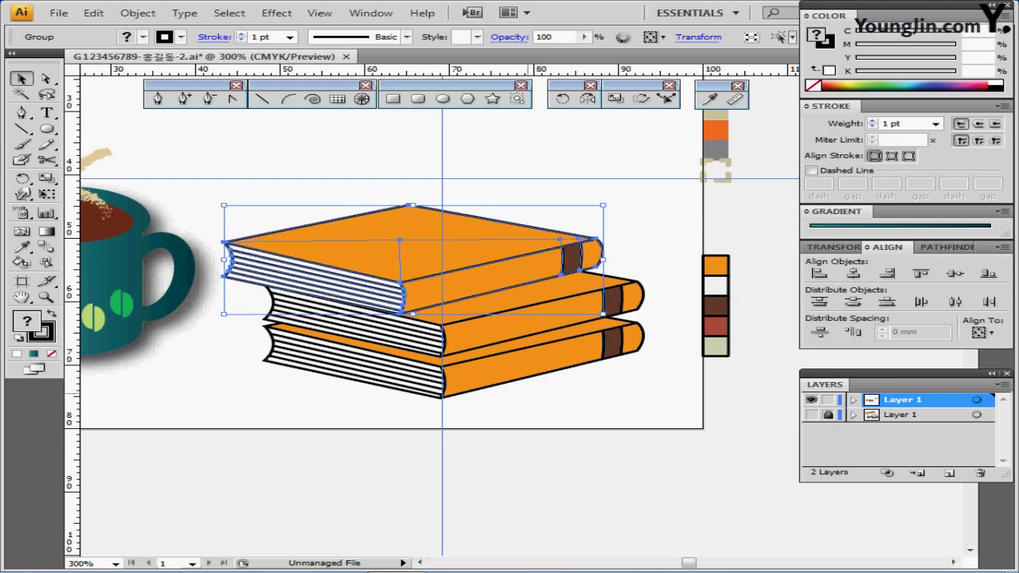
# Isolate the top book's group and select its orange top cover
pyautogui.doubleClick(457, 222)
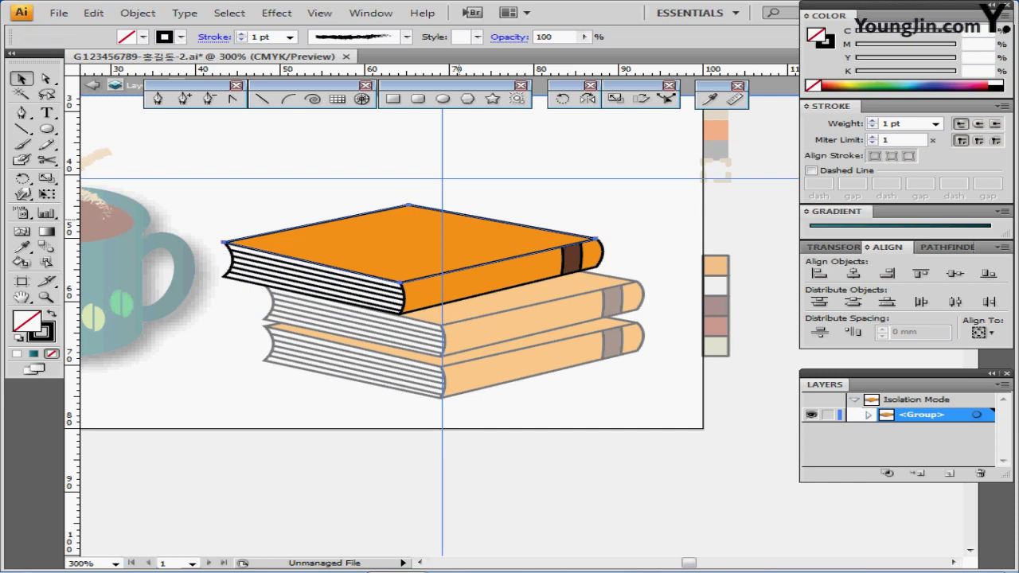
pyautogui.click(457, 221)
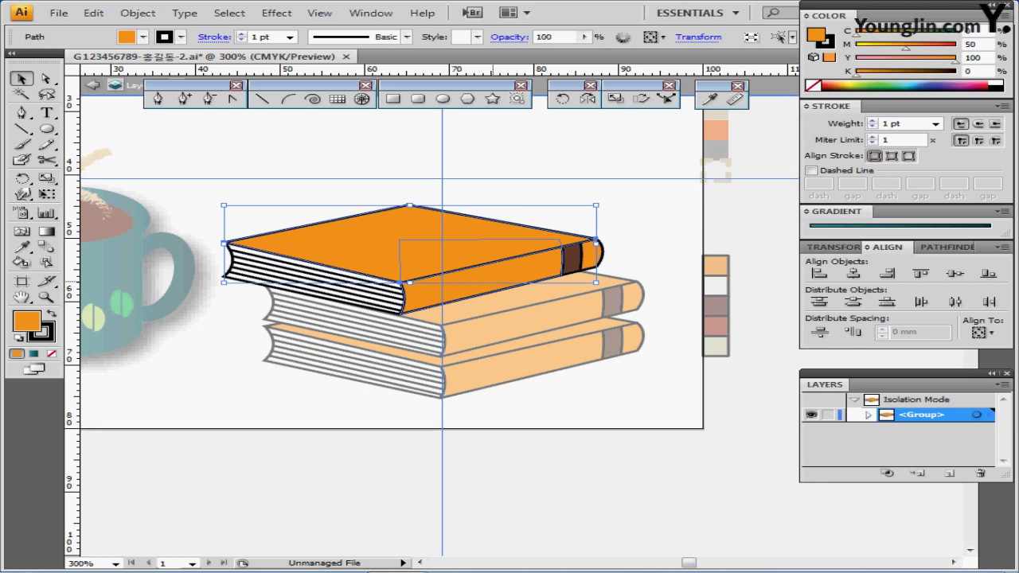
pyautogui.keyDown('shift'); pyautogui.click(492, 281); pyautogui.keyUp('shift')
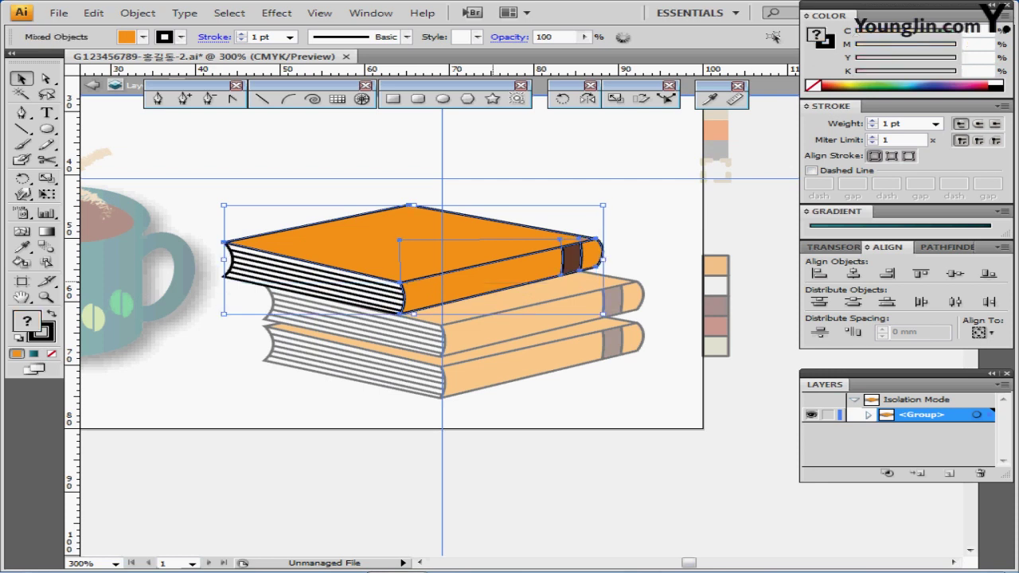
pyautogui.keyDown('shift'); pyautogui.click(591, 253); pyautogui.keyUp('shift')
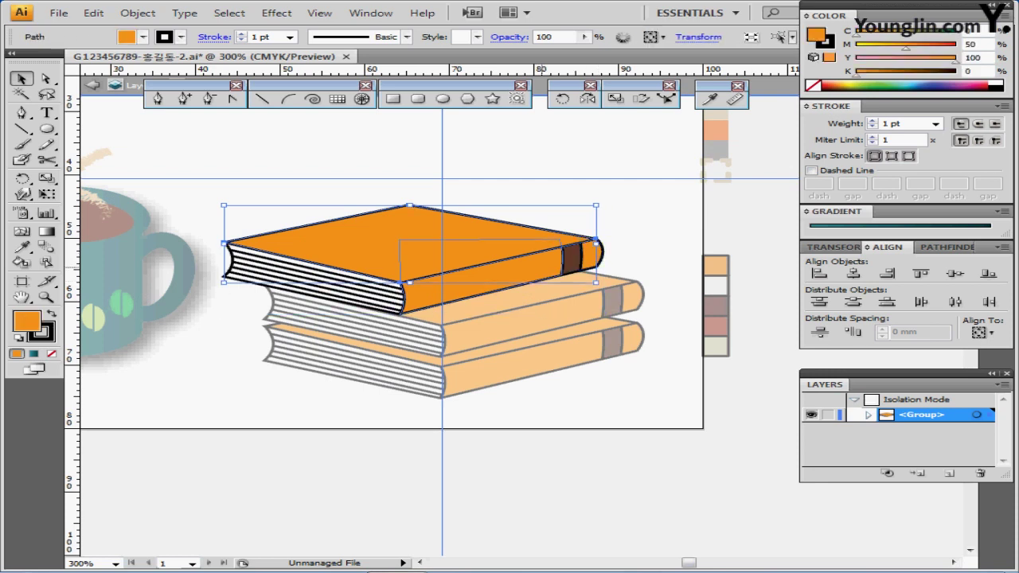
pyautogui.press('Tab')
pyautogui.press('Tab')
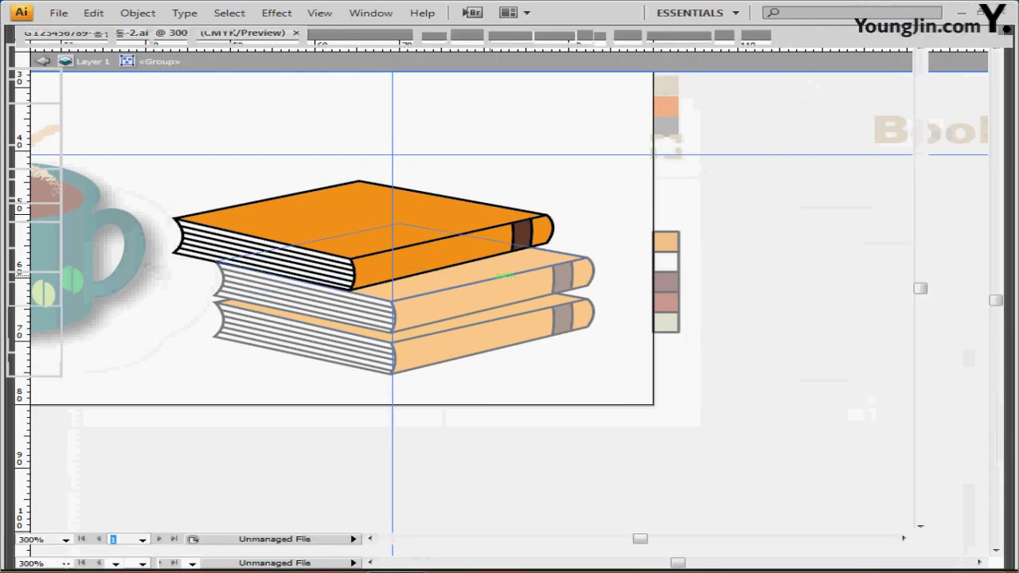
pyautogui.press('Tab')
pyautogui.press('Tab')
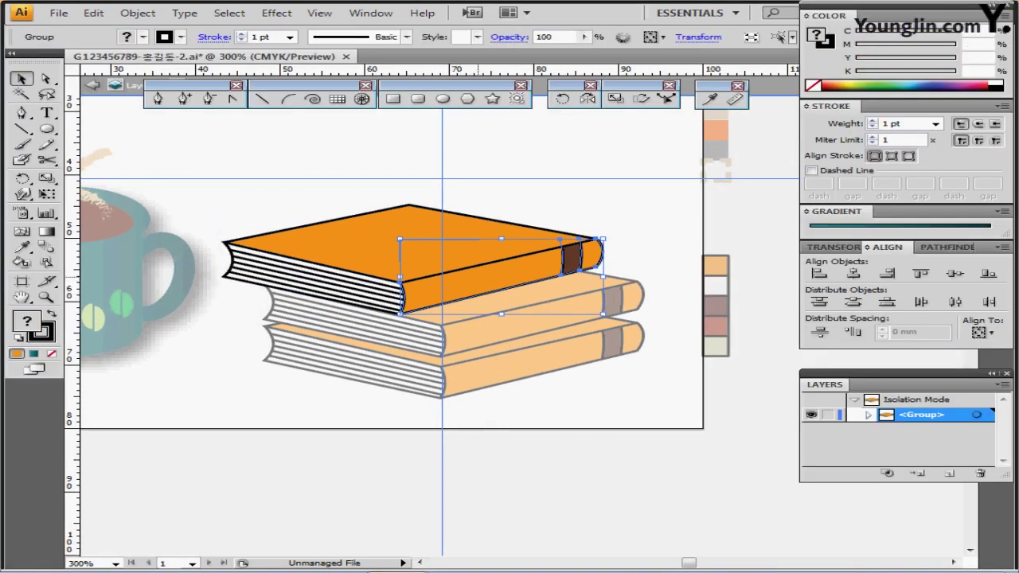
# Recolour the top book's cover and both spine pieces with the pale green swatch, exit isolation and deselect
pyautogui.click(449, 239)
pyautogui.keyDown('shift'); pyautogui.click(489, 282); pyautogui.keyUp('shift')
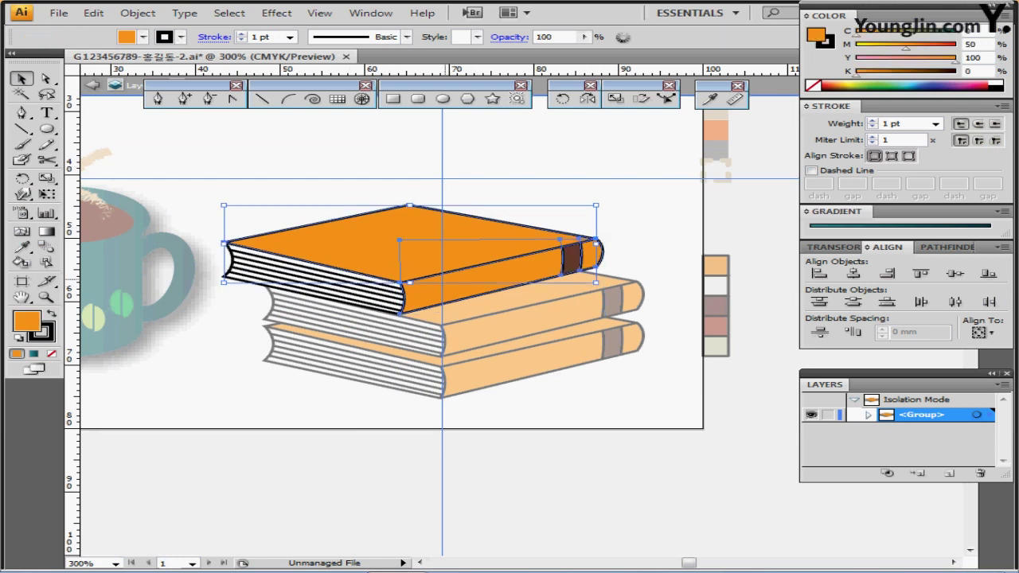
pyautogui.click(46, 79)
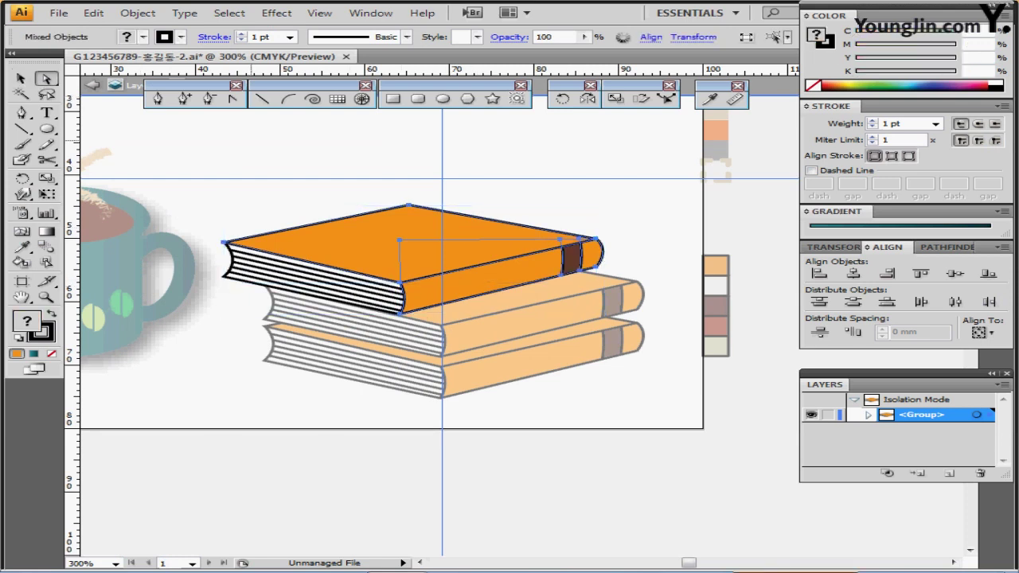
pyautogui.click(303, 171)
pyautogui.click(371, 213)
pyautogui.keyDown('shift'); pyautogui.click(473, 289); pyautogui.keyUp('shift')
pyautogui.keyDown('shift'); pyautogui.click(590, 254); pyautogui.keyUp('shift')
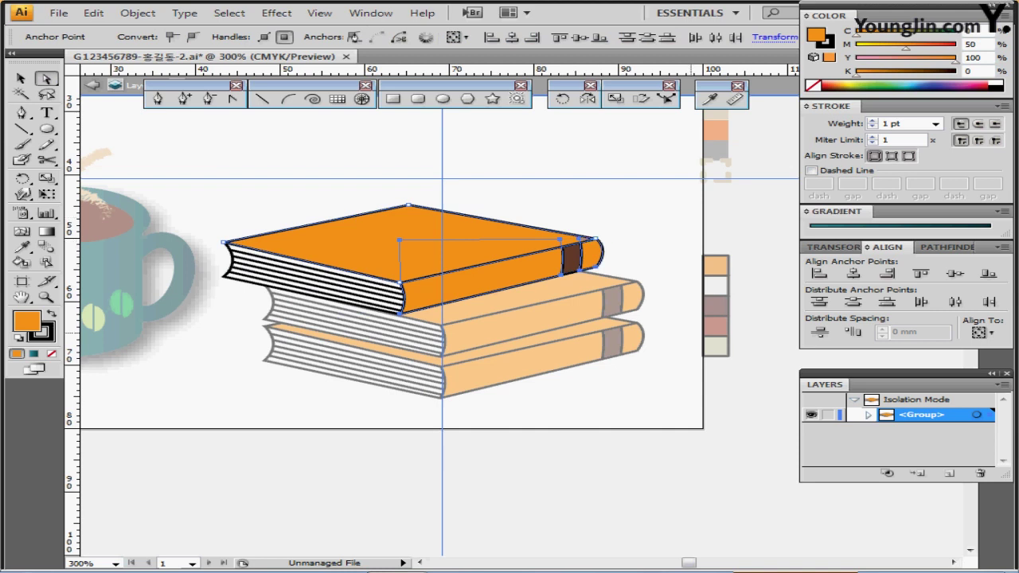
pyautogui.press('i')
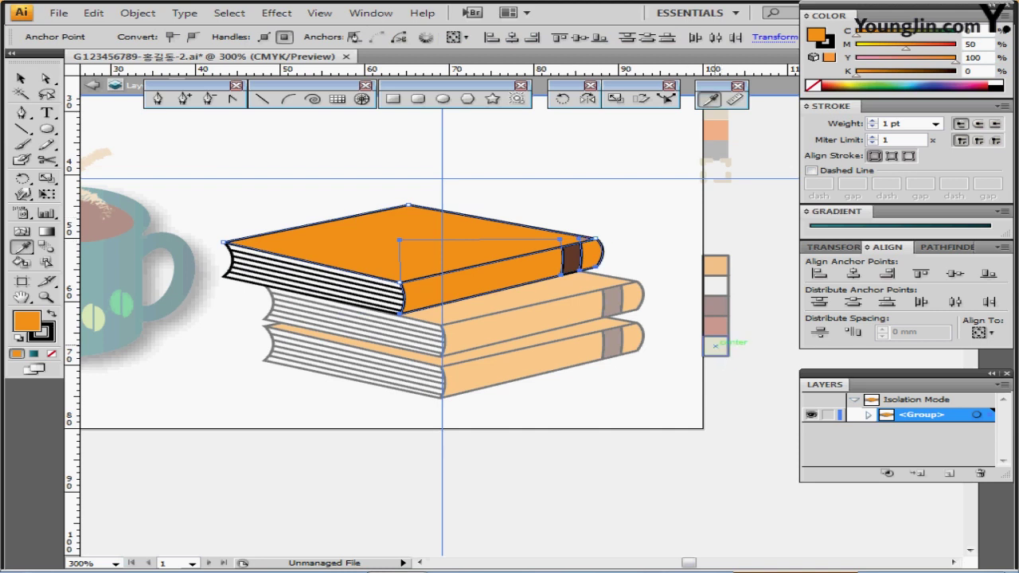
pyautogui.click(715, 346)
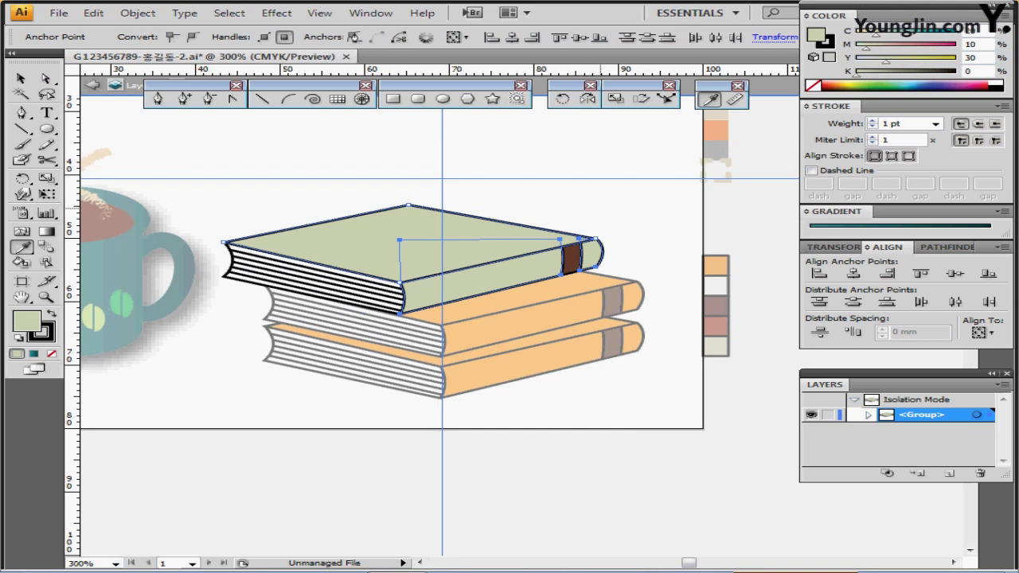
pyautogui.press('Escape')
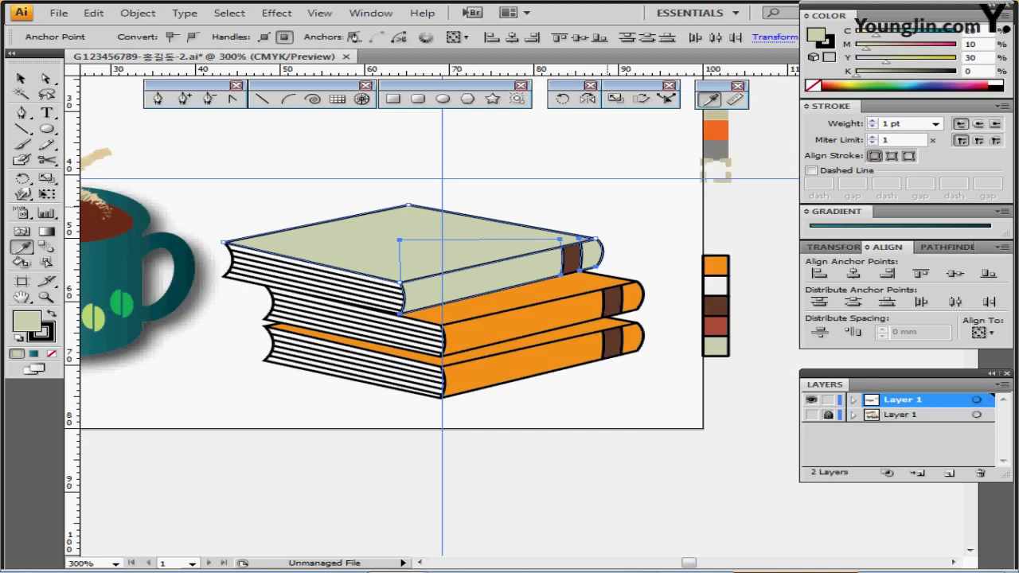
pyautogui.hotkey('ctrl', 'shift', 'a')
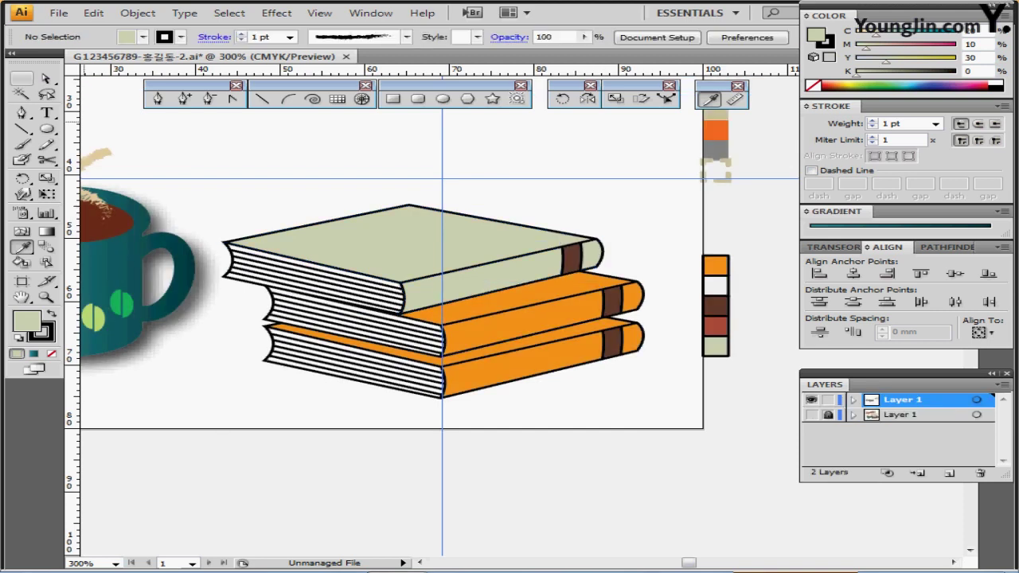
# Reflect the middle book of the stack across the vertical axis so its spine faces the other way
pyautogui.click(21, 78)
pyautogui.click(555, 315)
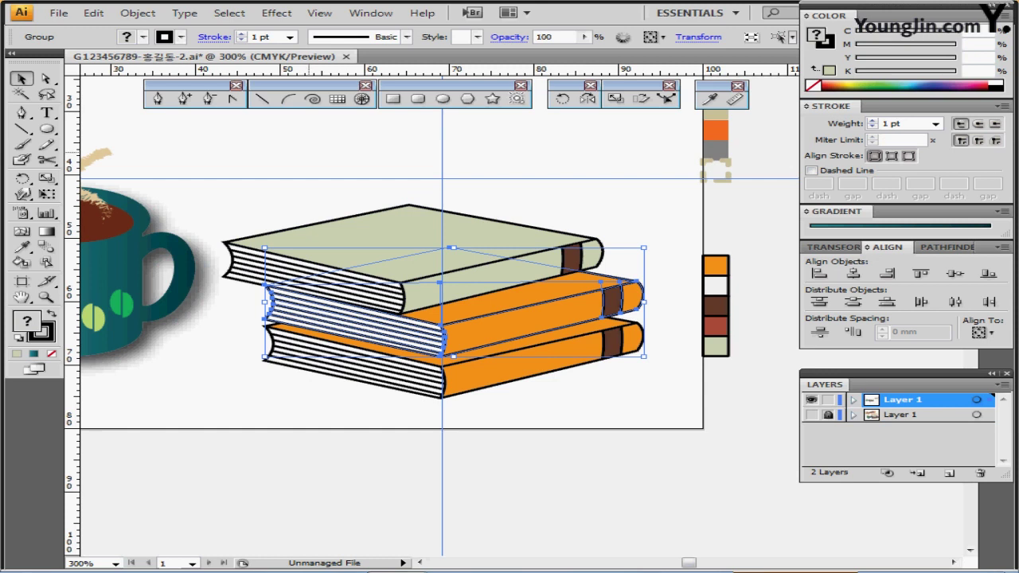
pyautogui.doubleClick(587, 98)
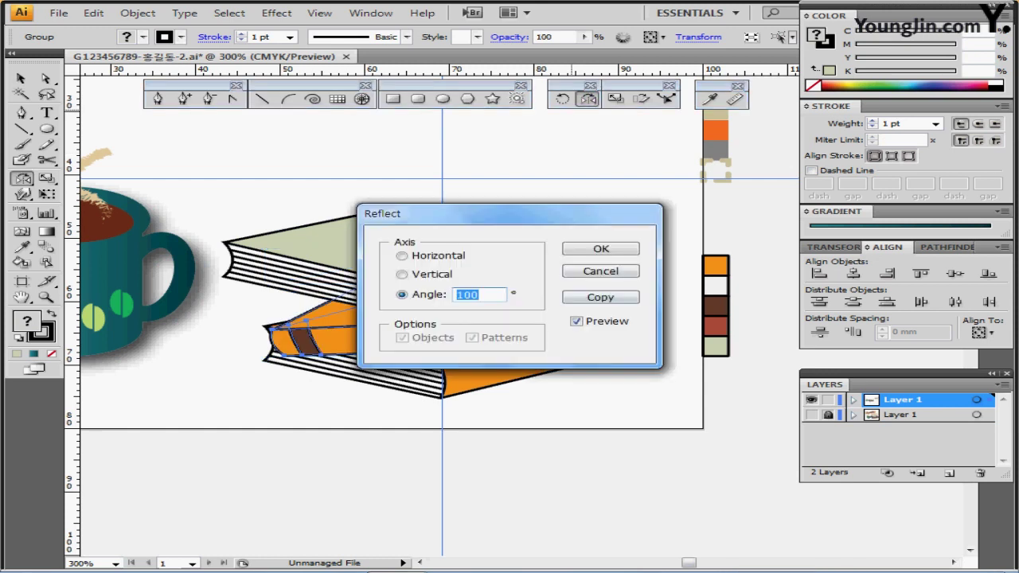
pyautogui.click(401, 274)
pyautogui.moveTo(446, 214); pyautogui.dragTo(624, 331)
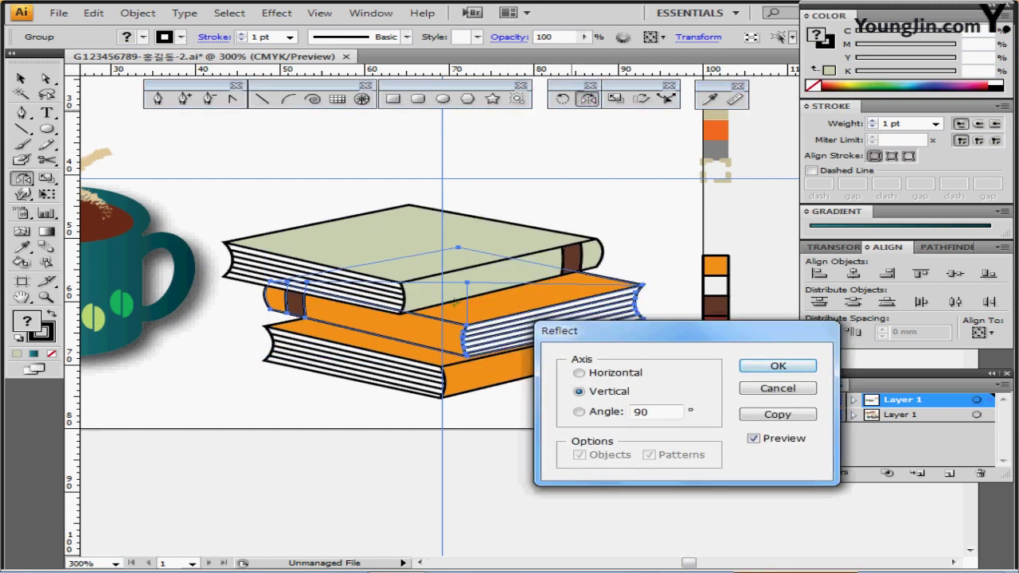
pyautogui.press('Return')
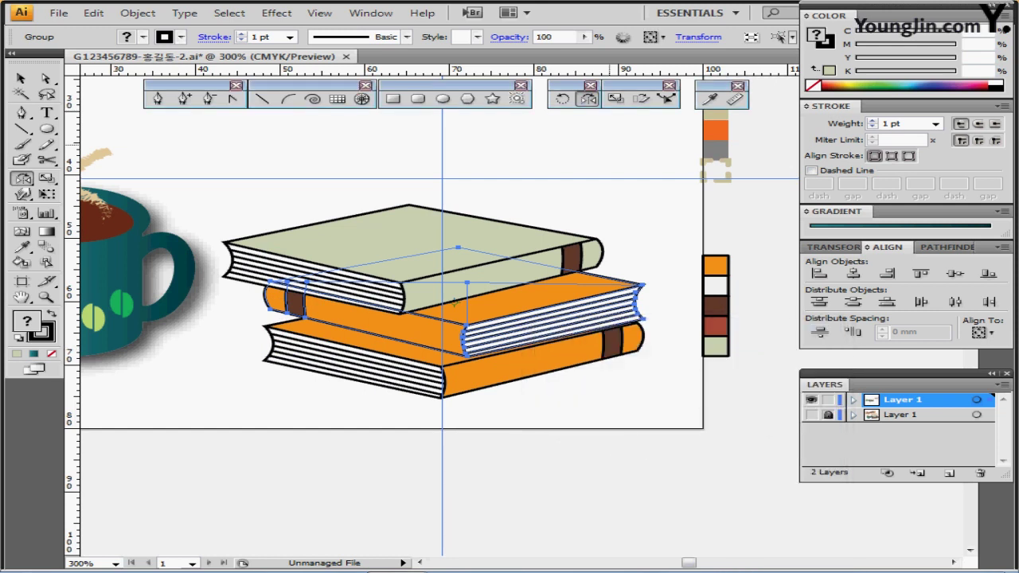
# Nudge the mirrored middle book about 3 mm to the right
pyautogui.press('Right')
pyautogui.press('Right')
pyautogui.press('Right')
pyautogui.press('Right')
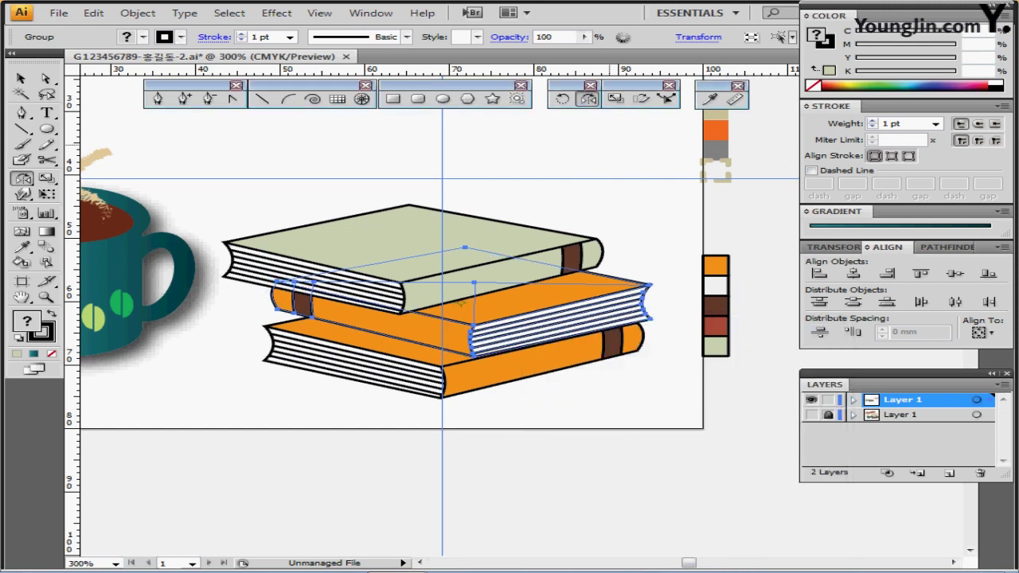
pyautogui.press('Right')
pyautogui.press('Right')
pyautogui.press('Right')
pyautogui.press('Right')
pyautogui.press('Right')
pyautogui.press('Right')
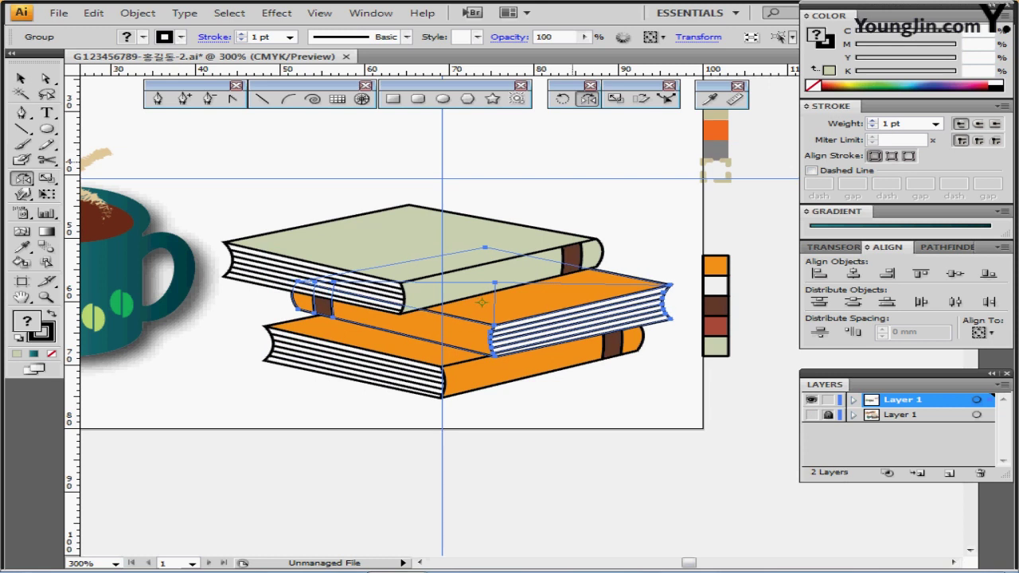
# Recolour the middle book's cover and spine pieces with the brick red swatch, keeping the brown band, and deselect
pyautogui.press('a')
pyautogui.click(45, 78)
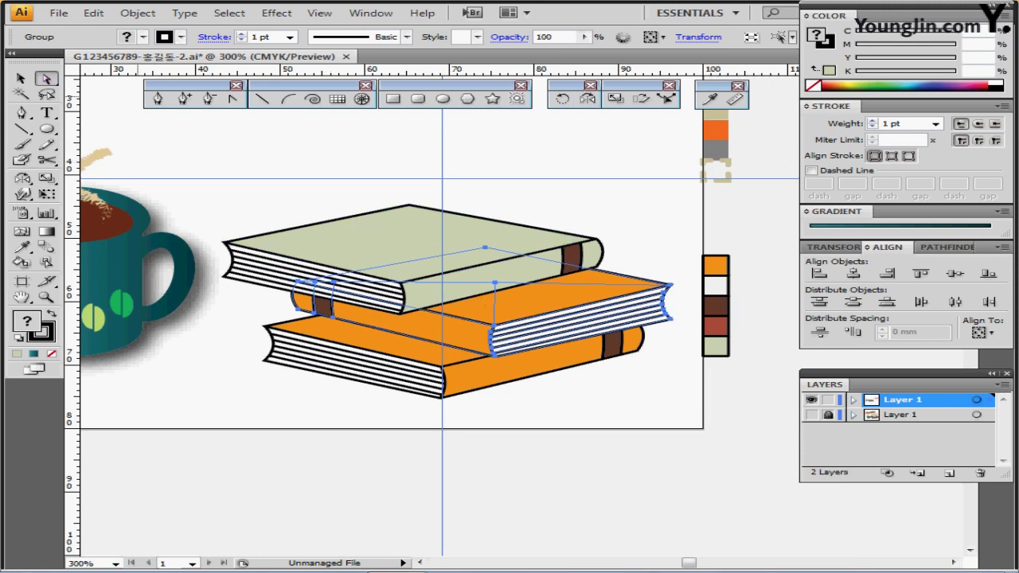
pyautogui.click(533, 446)
pyautogui.click(443, 326)
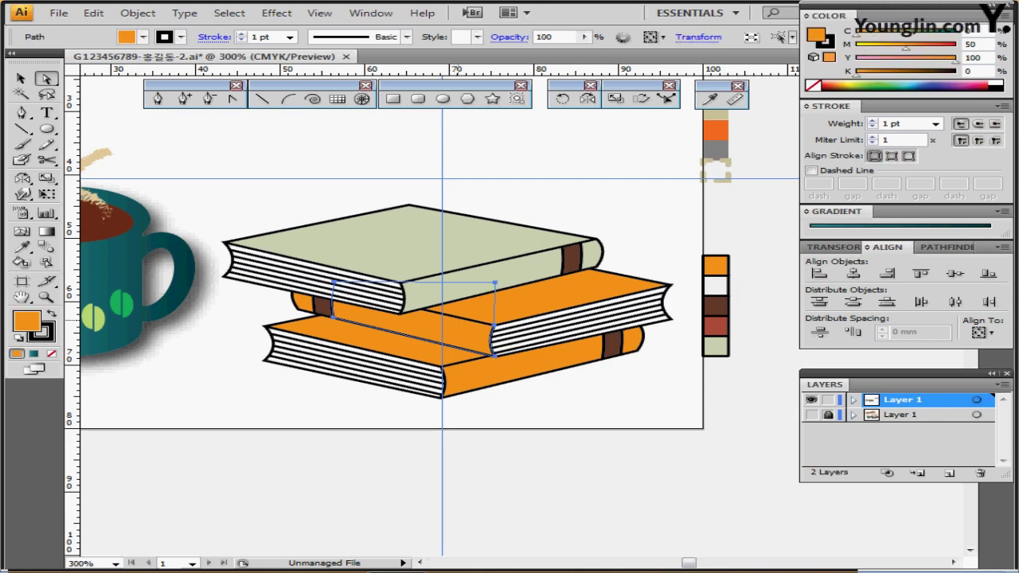
pyautogui.keyDown('shift'); pyautogui.click(303, 302); pyautogui.keyUp('shift')
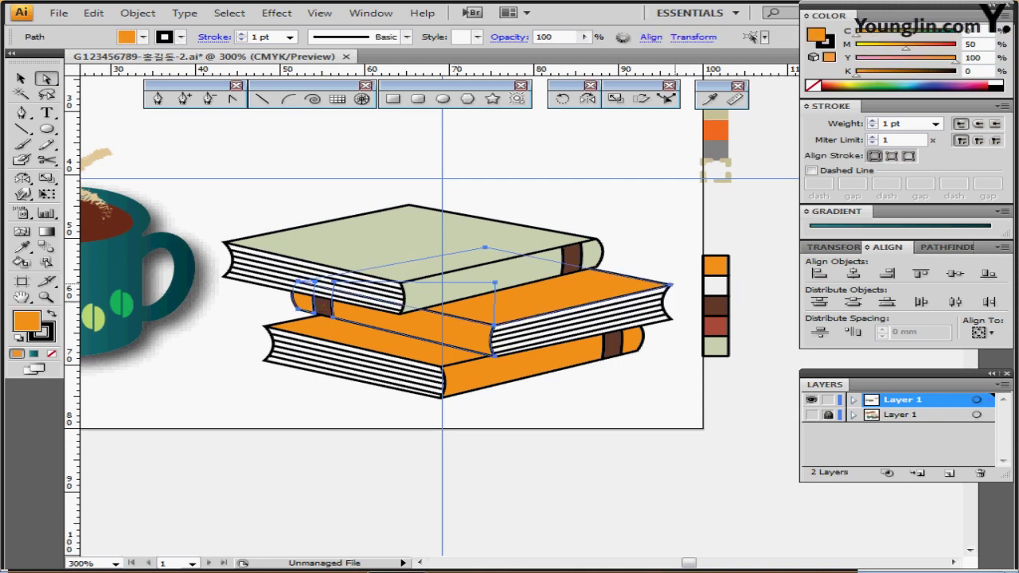
pyautogui.click(21, 93)
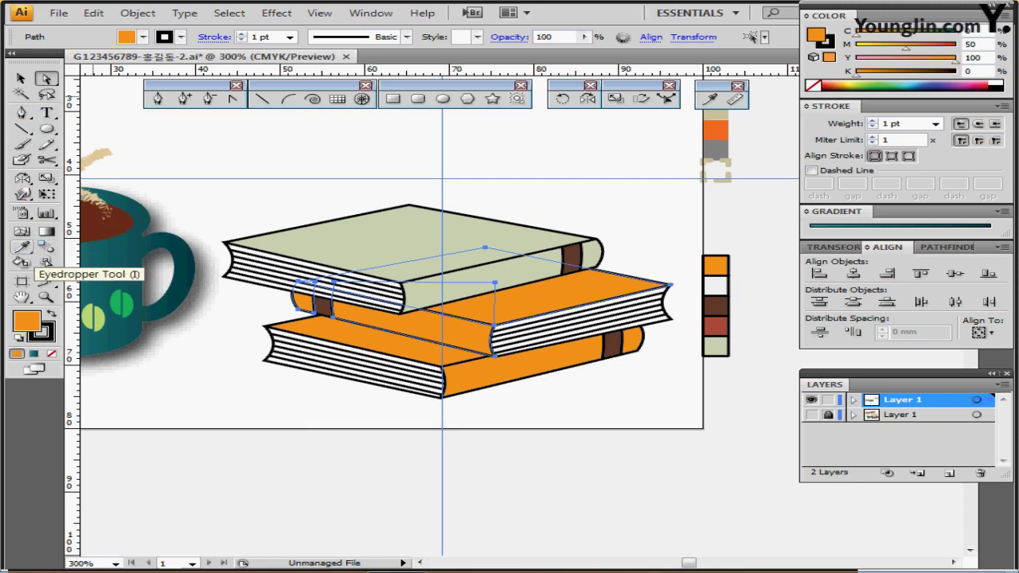
pyautogui.click(23, 246)
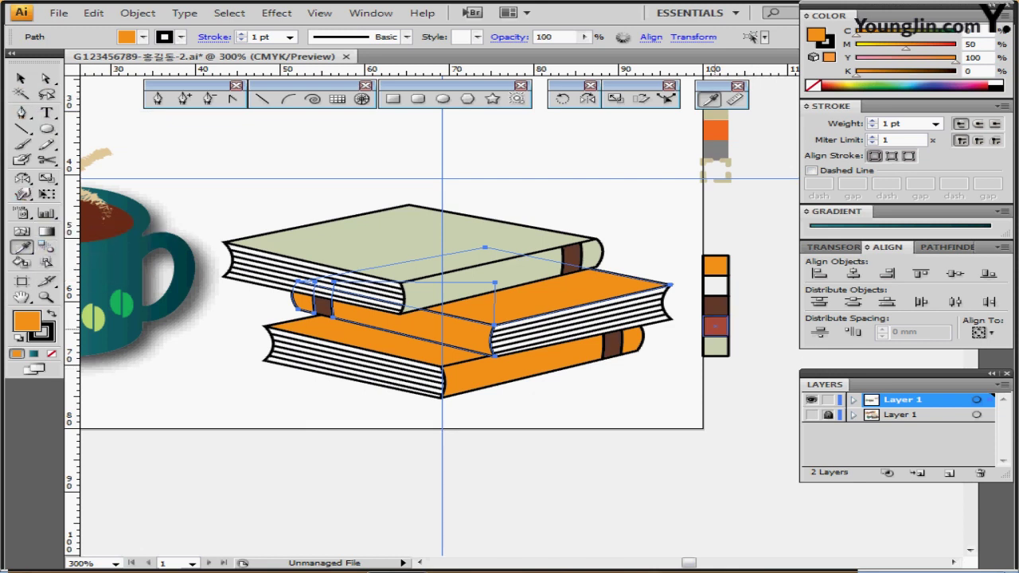
pyautogui.click(716, 326)
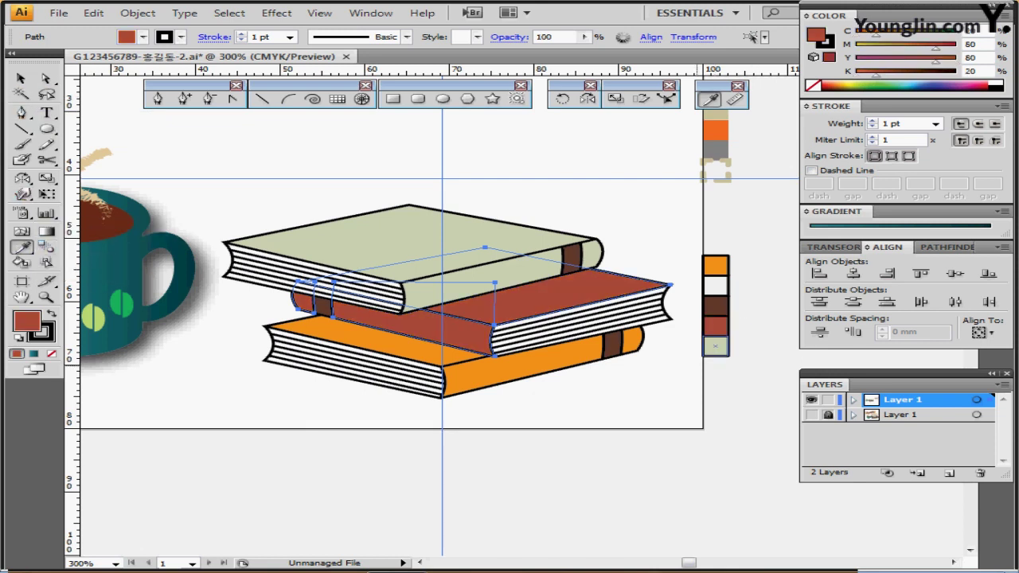
pyautogui.hotkey('ctrl', 'shift', 'a')
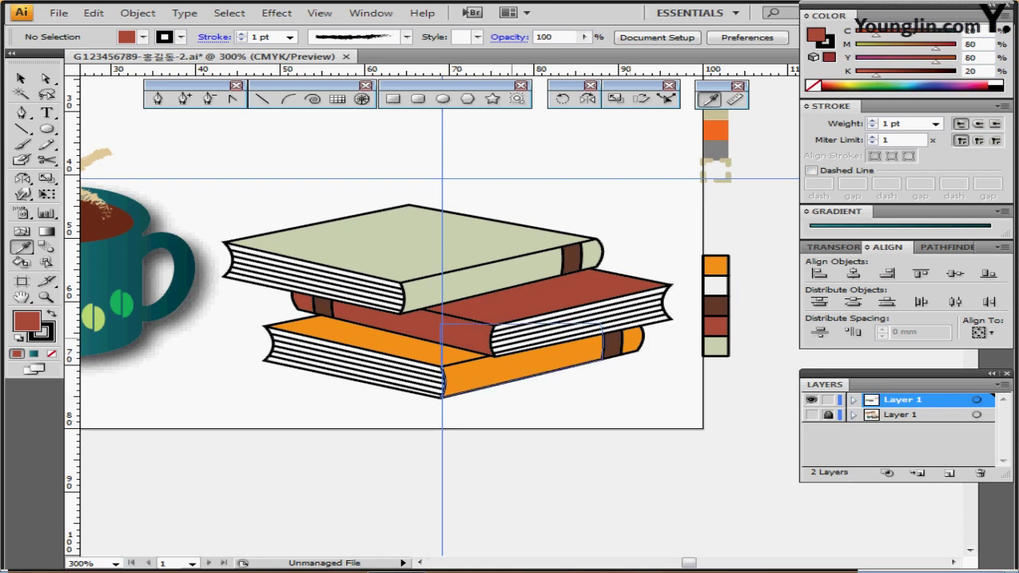
# Move the "Book & Space" title from outside the artboard to the empty area above the book stack
pyautogui.moveTo(495, 289); pyautogui.dragTo(532, 365)
pyautogui.press('t')
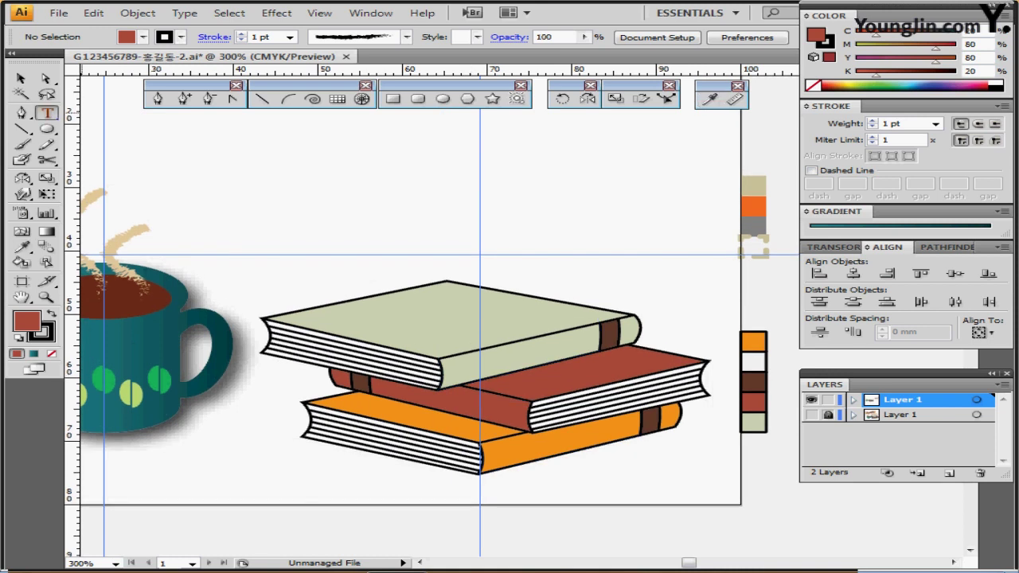
pyautogui.hscroll(1, 430, 319)
pyautogui.scroll(1, 430, 319)
pyautogui.hscroll(5, 430, 318)
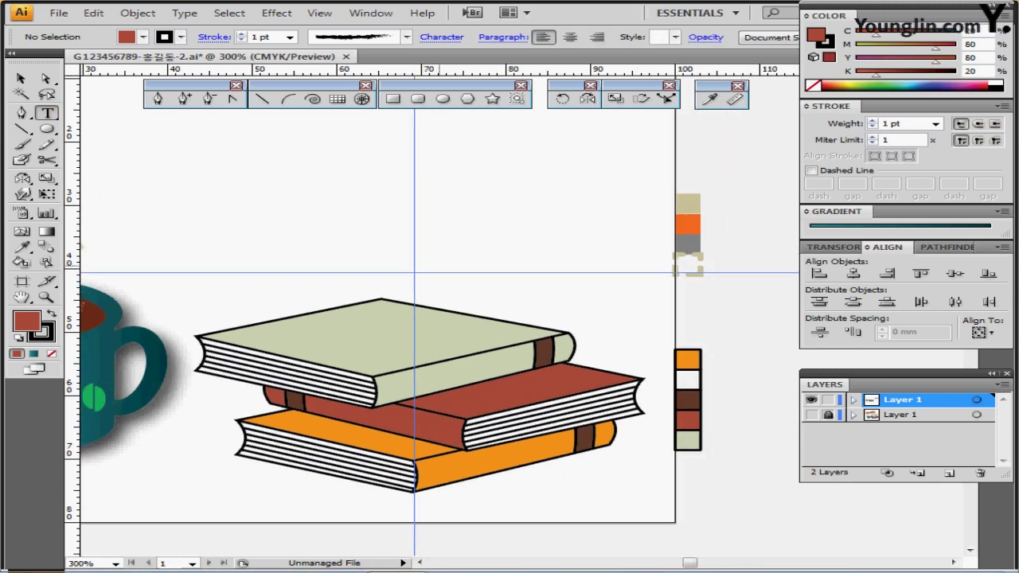
pyautogui.scroll(1, 430, 319)
pyautogui.moveTo(785, 270); pyautogui.dragTo(145, 238)
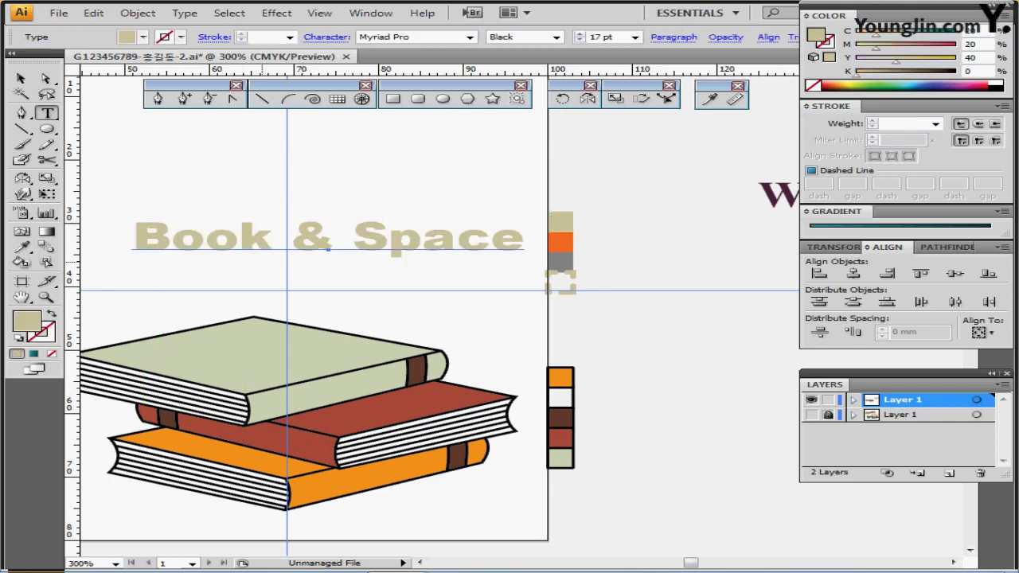
pyautogui.hscroll(-4, 438, 318)
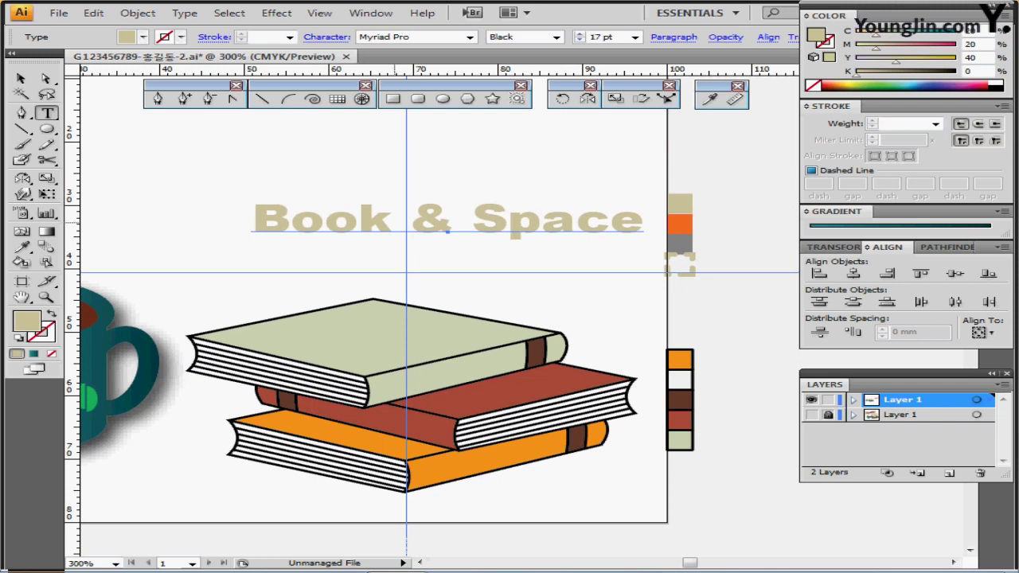
pyautogui.moveTo(395, 224); pyautogui.dragTo(378, 212)
# Convert the "Book & Space" title to outlines and isolate the resulting letter group
pyautogui.rightClick(380, 211)
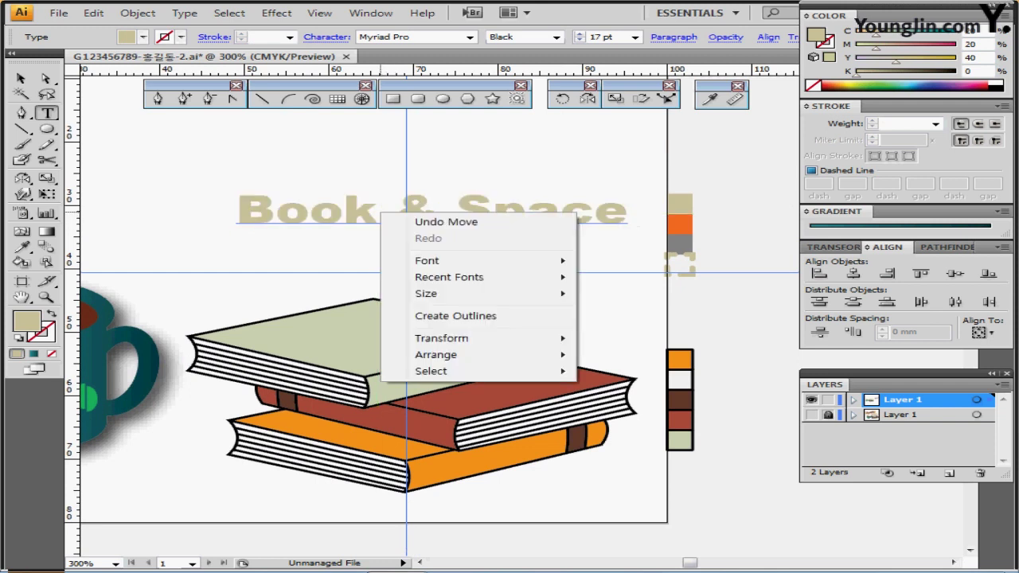
pyautogui.click(456, 316)
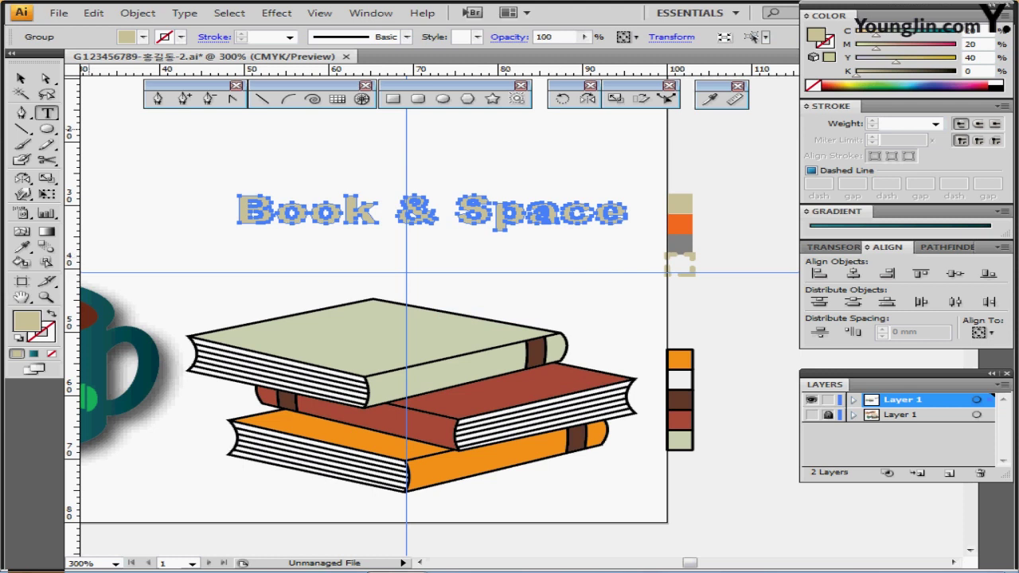
pyautogui.click(22, 78)
pyautogui.doubleClick(356, 213)
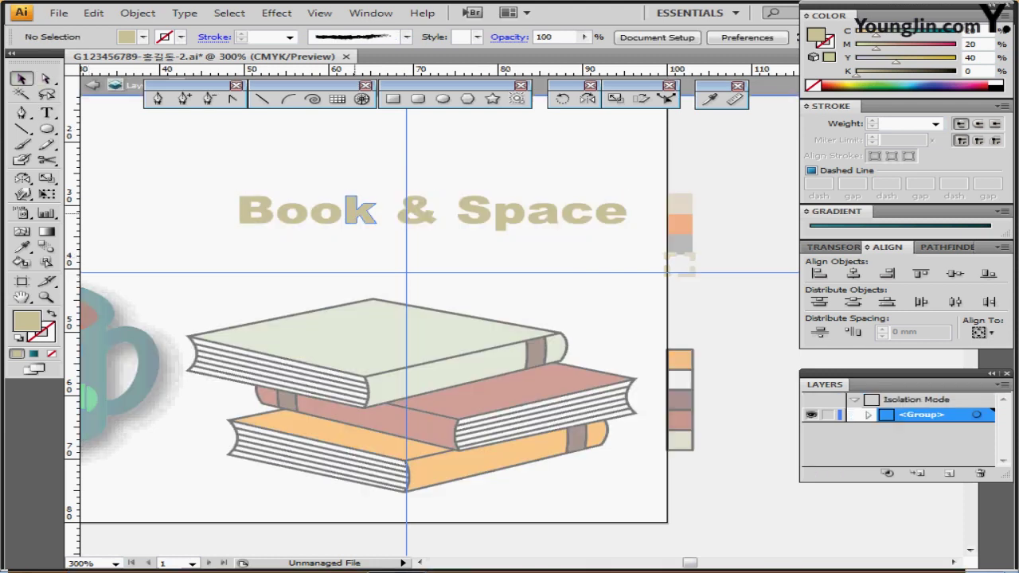
pyautogui.moveTo(356, 215); pyautogui.dragTo(408, 248)
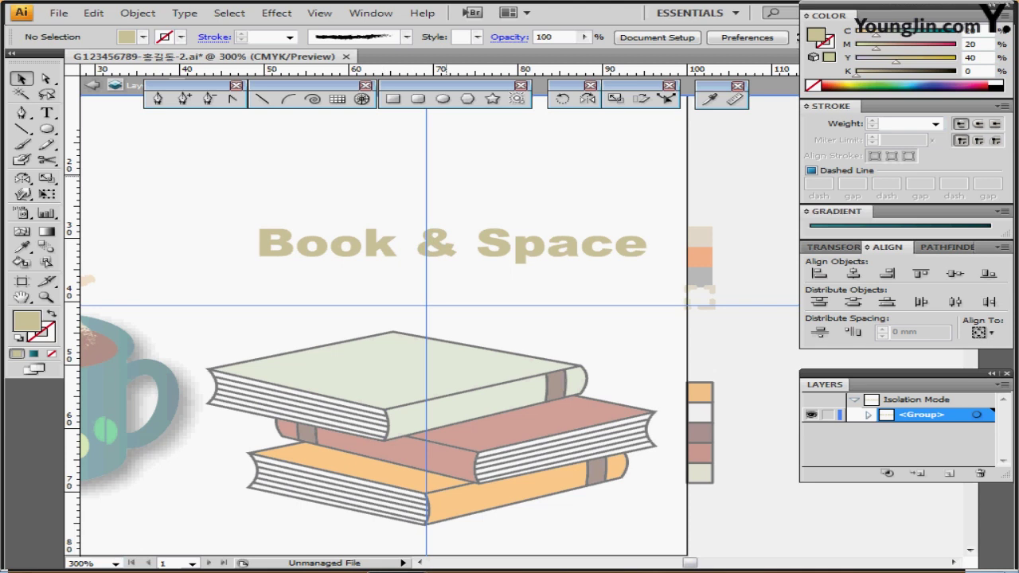
# Scale the letter B of the title uniformly to 170% and fill it with the orange swatch
pyautogui.click(280, 247)
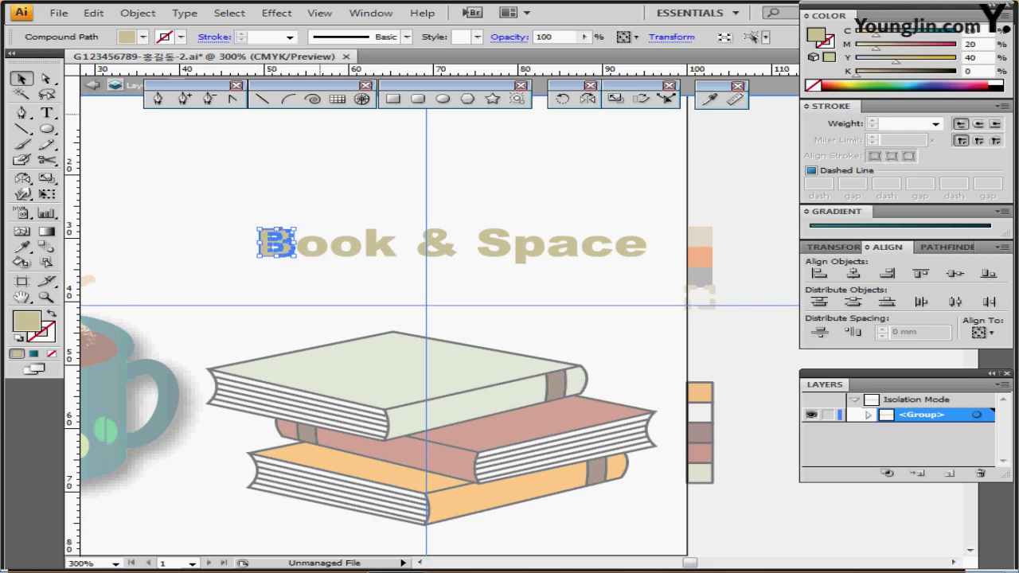
pyautogui.doubleClick(615, 98)
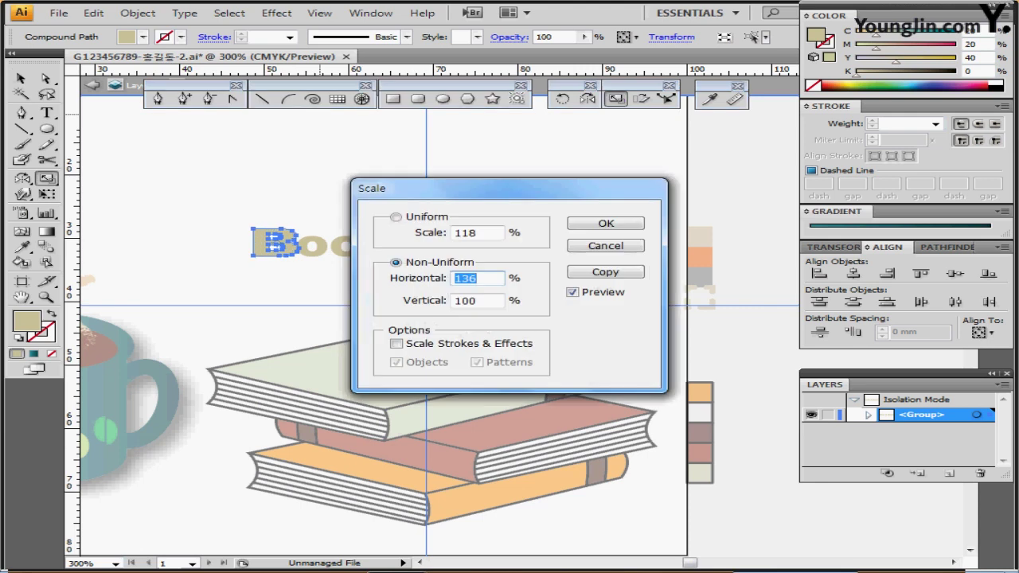
pyautogui.hotkey('shift', 'Tab')
pyautogui.hotkey('shift', 'Tab')
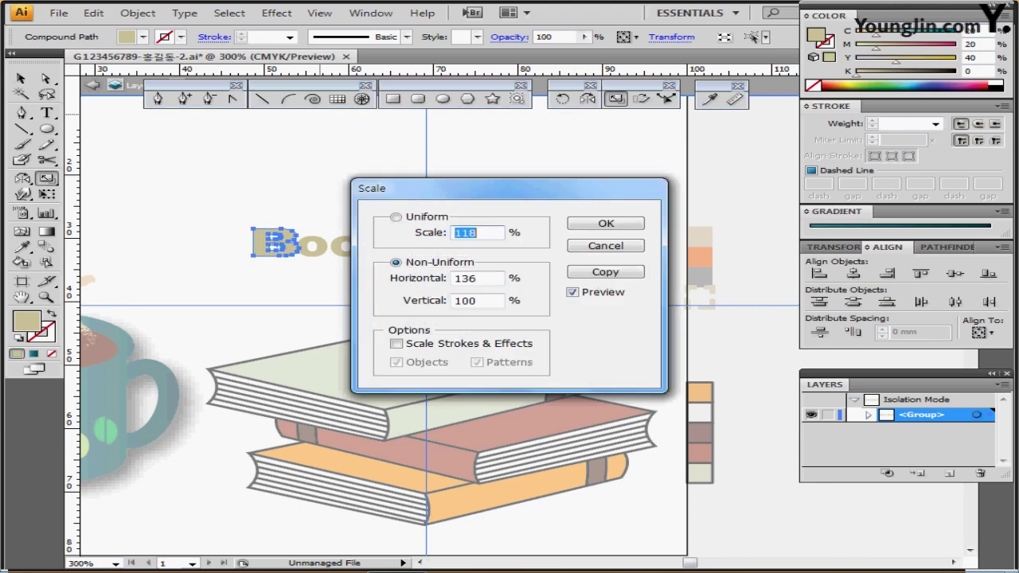
pyautogui.write('170')
pyautogui.press('Return')
pyautogui.press('Return')
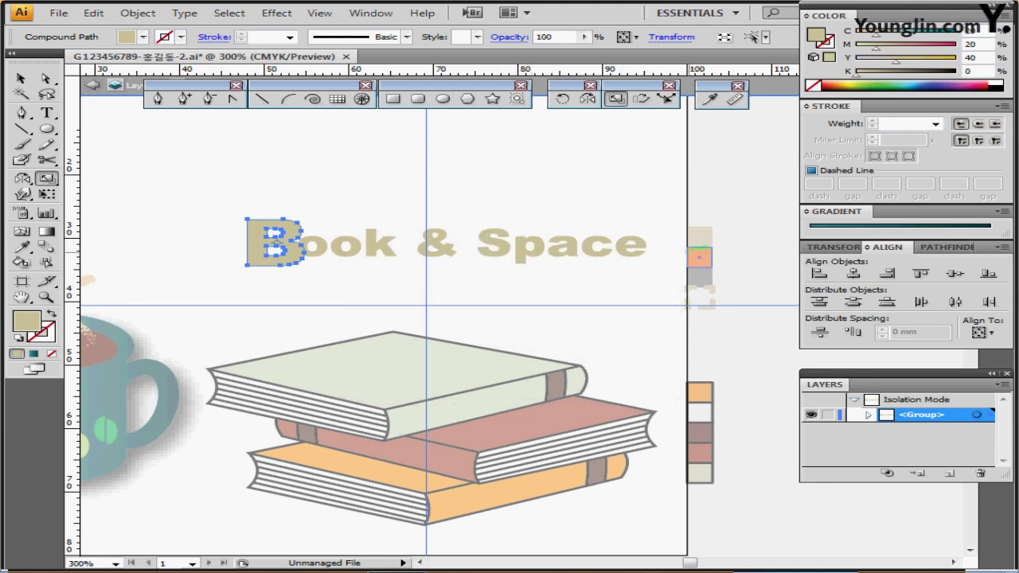
pyautogui.click(709, 99)
pyautogui.click(699, 257)
# Fill the letter S of the title with the B's orange and scale it uniformly to 170%
pyautogui.keyDown('ctrl'); pyautogui.click(489, 243); pyautogui.keyUp('ctrl')
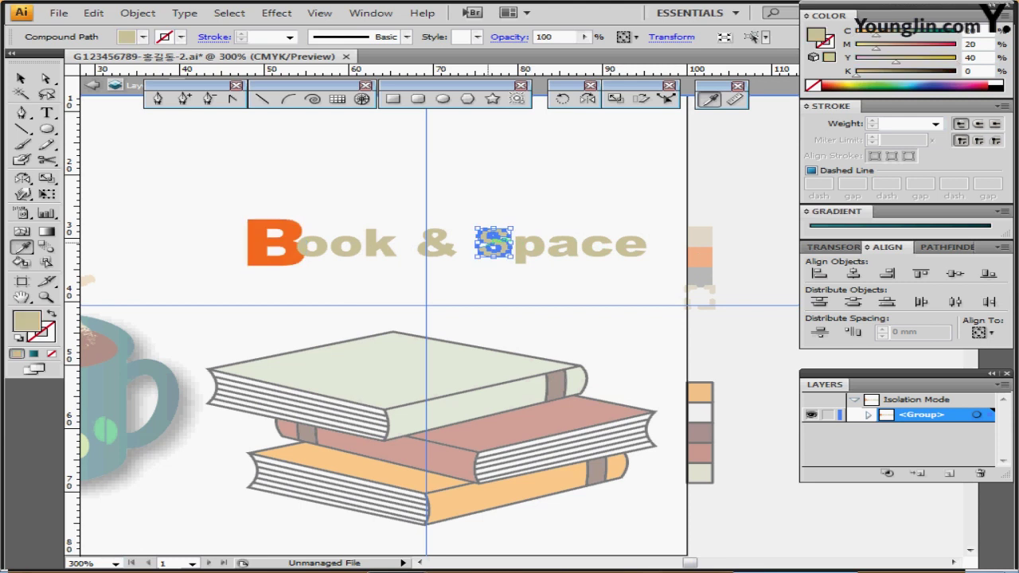
pyautogui.click(272, 241)
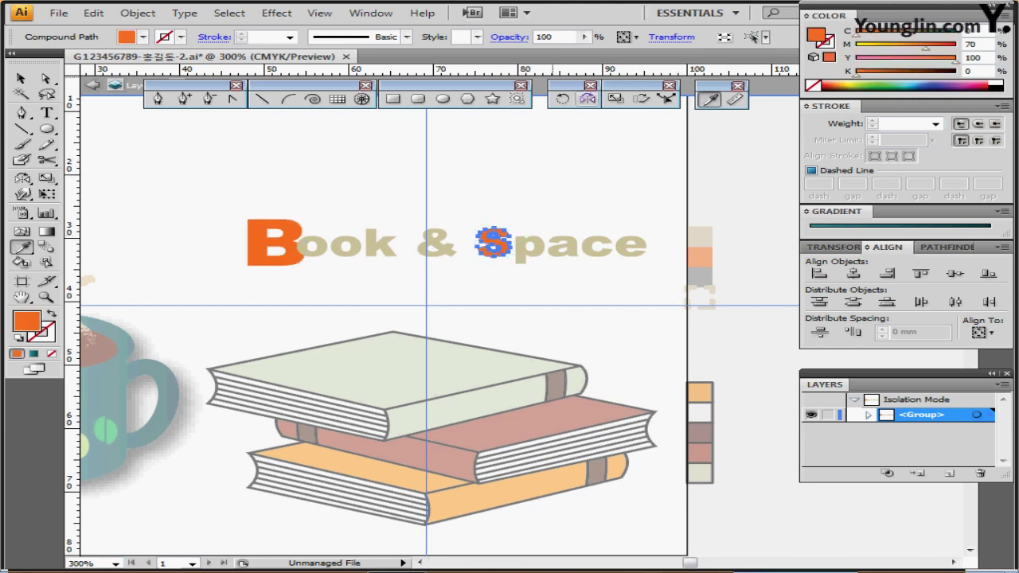
pyautogui.doubleClick(616, 99)
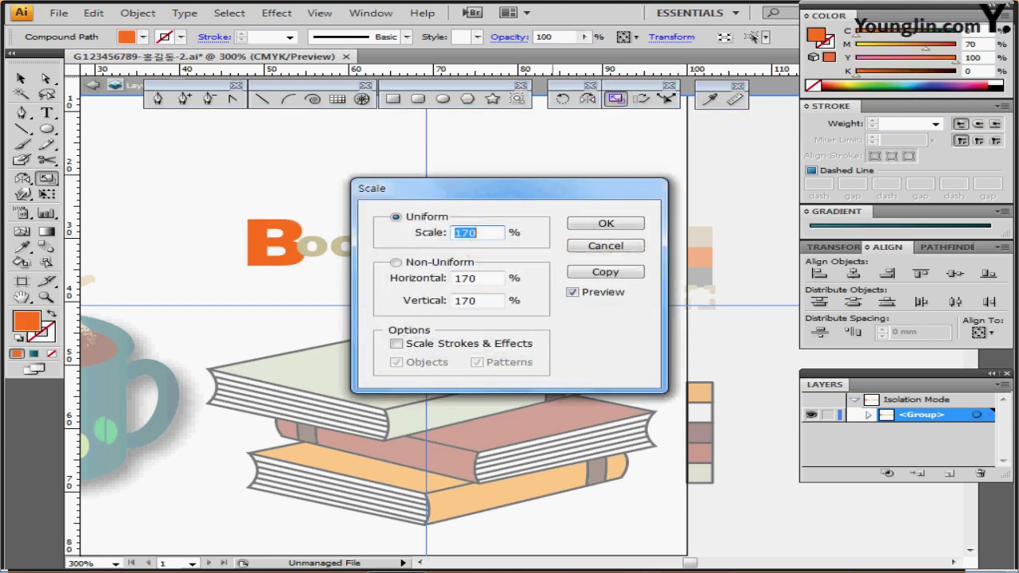
pyautogui.press('Return')
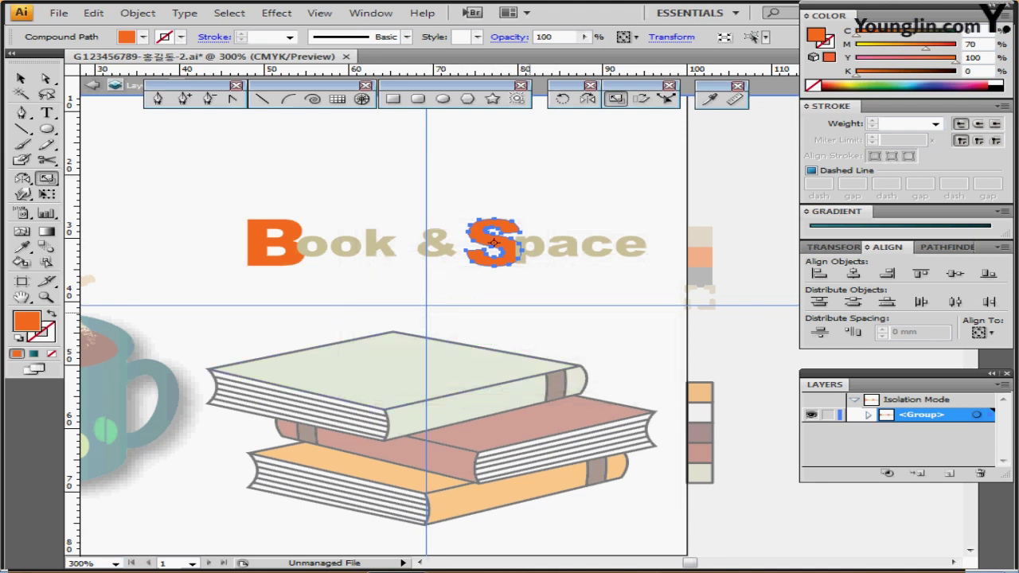
# Fill the title's ampersand with the grey swatch and deselect it
pyautogui.hotkey('ctrl', 'shift', 'a')
pyautogui.keyDown('ctrl'); pyautogui.click(443, 244); pyautogui.keyUp('ctrl')
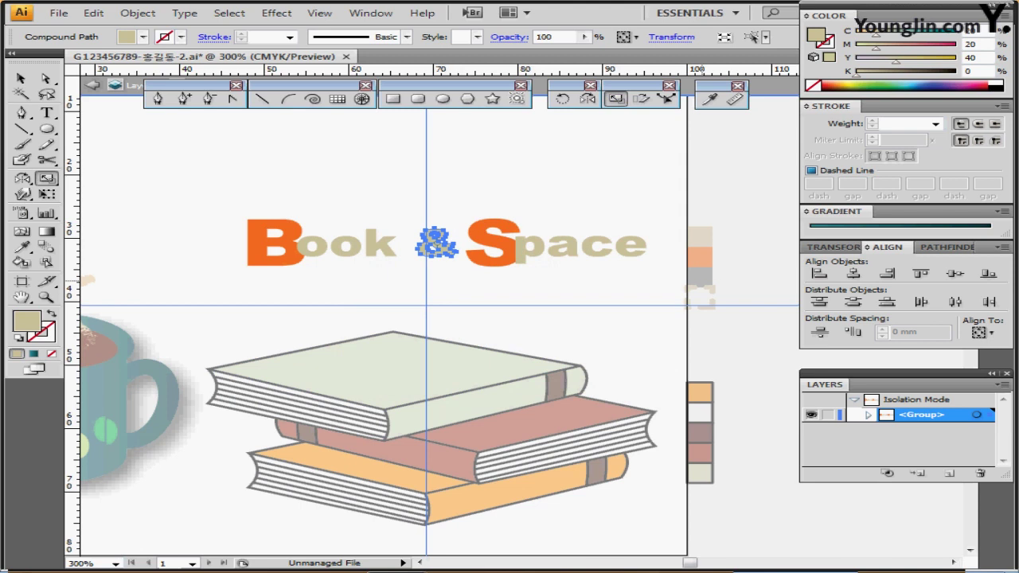
pyautogui.press('i')
pyautogui.click(699, 275)
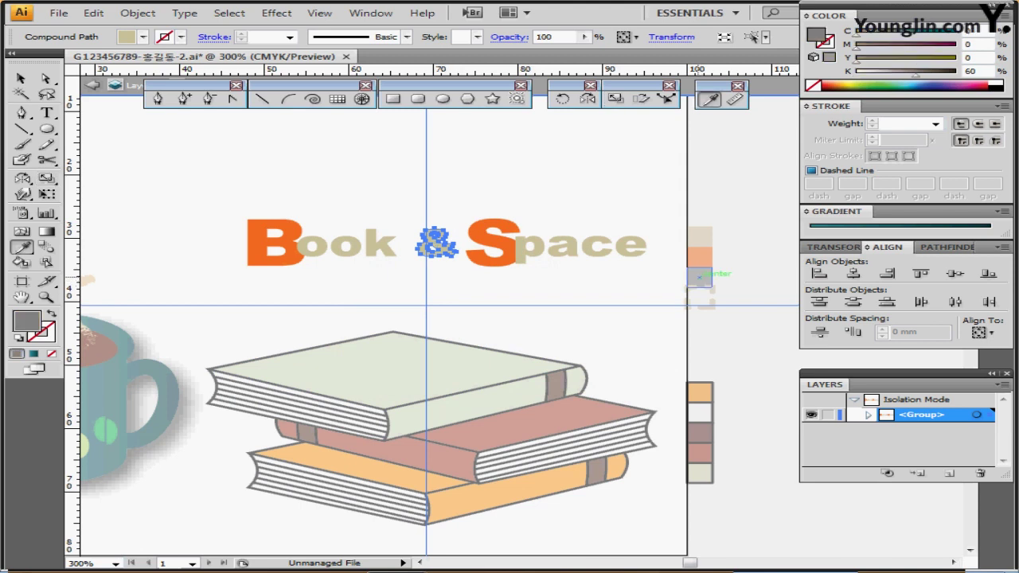
pyautogui.hotkey('ctrl', 'shift', 'a')
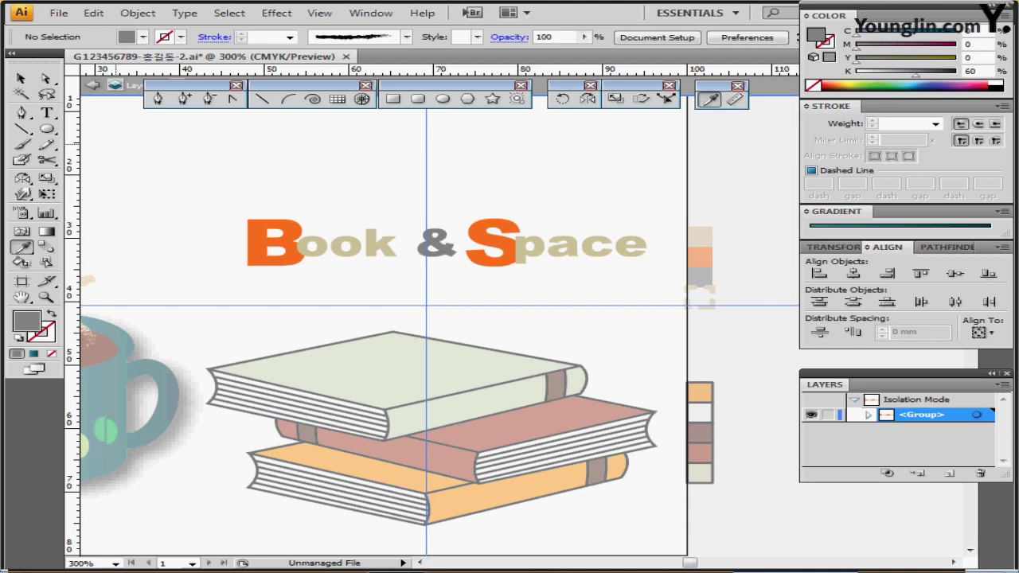
# Shift the upper-left corner point of the letter B about 1.6 mm outward to the left
pyautogui.click(45, 78)
pyautogui.moveTo(231, 199); pyautogui.dragTo(259, 231)
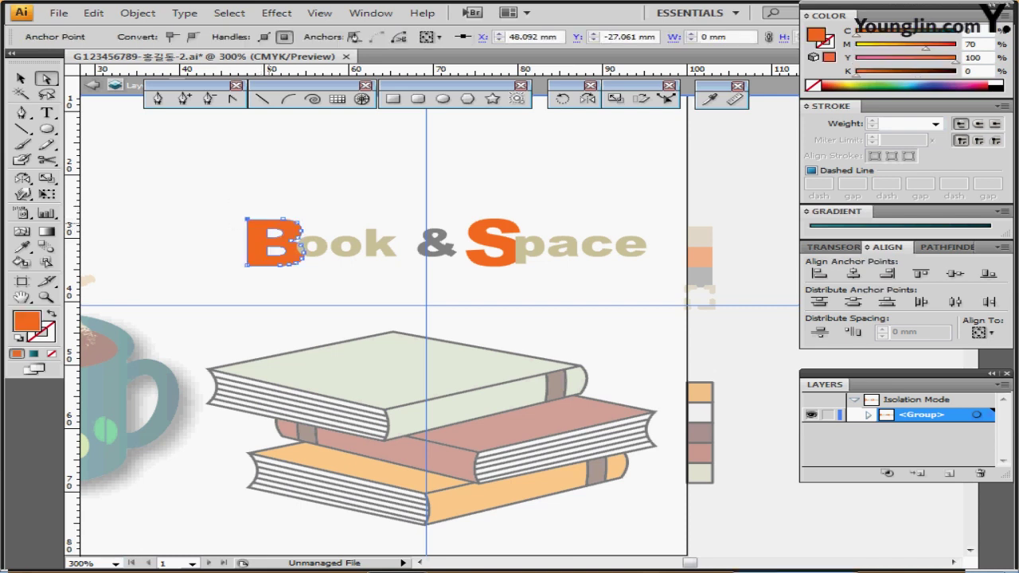
pyautogui.press('Left')
pyautogui.press('Left')
pyautogui.press('Left')
pyautogui.press('Left')
pyautogui.press('Left')
pyautogui.press('Left')
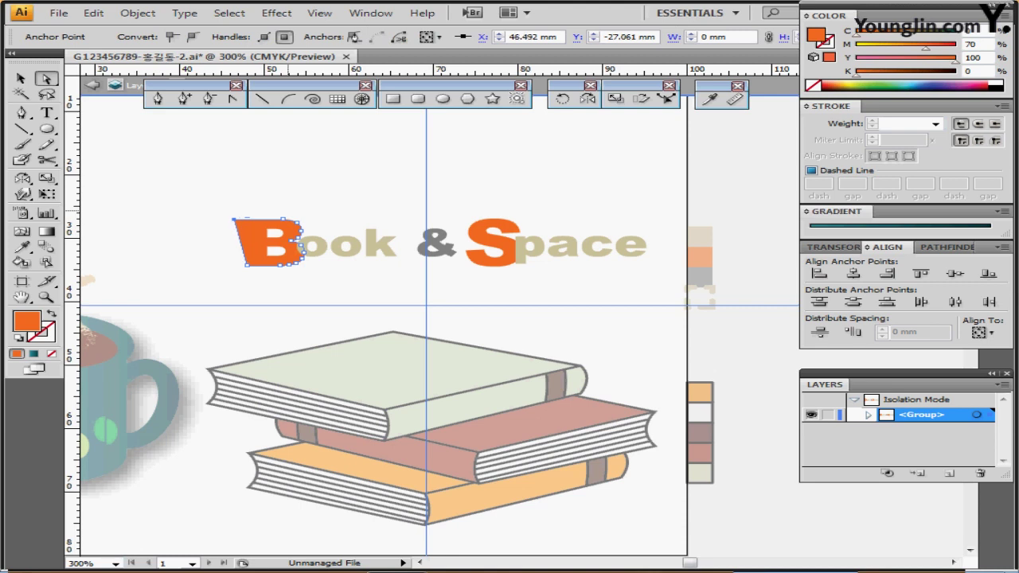
# Rotate the reshaped letter B slightly counterclockwise, raise it a little and deselect it
pyautogui.click(21, 79)
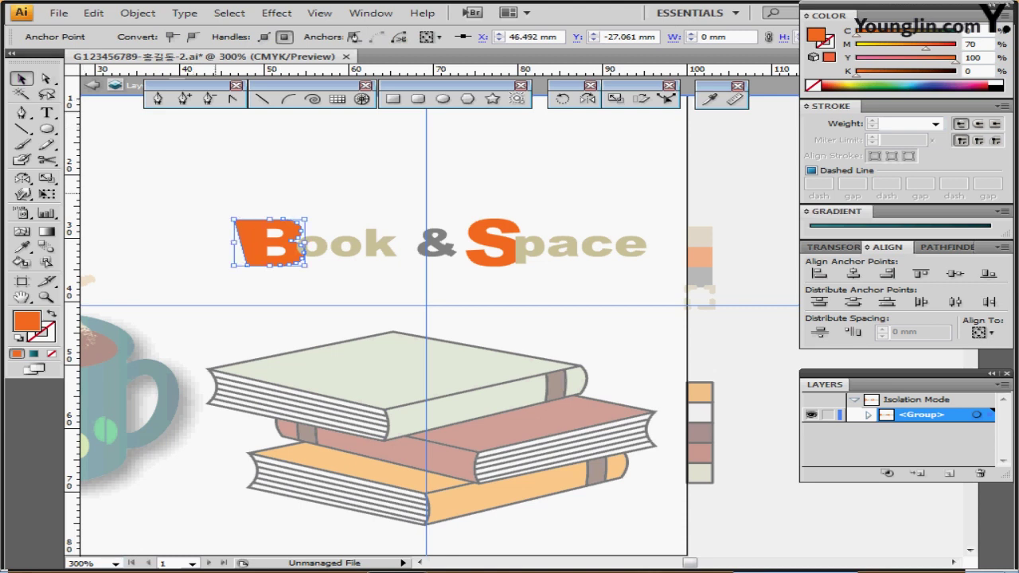
pyautogui.click(215, 194)
pyautogui.click(251, 239)
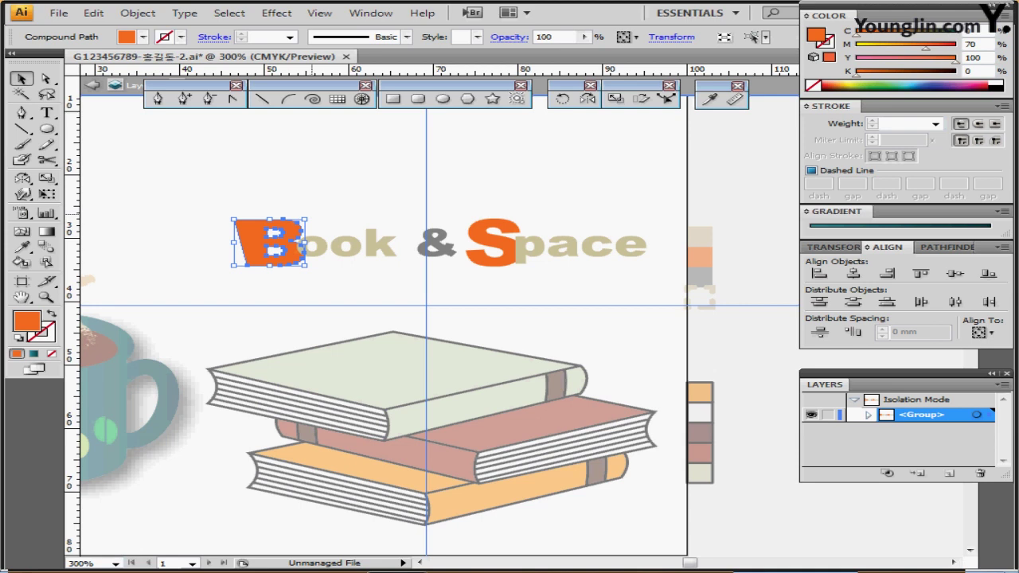
pyautogui.moveTo(311, 217); pyautogui.dragTo(297, 199)
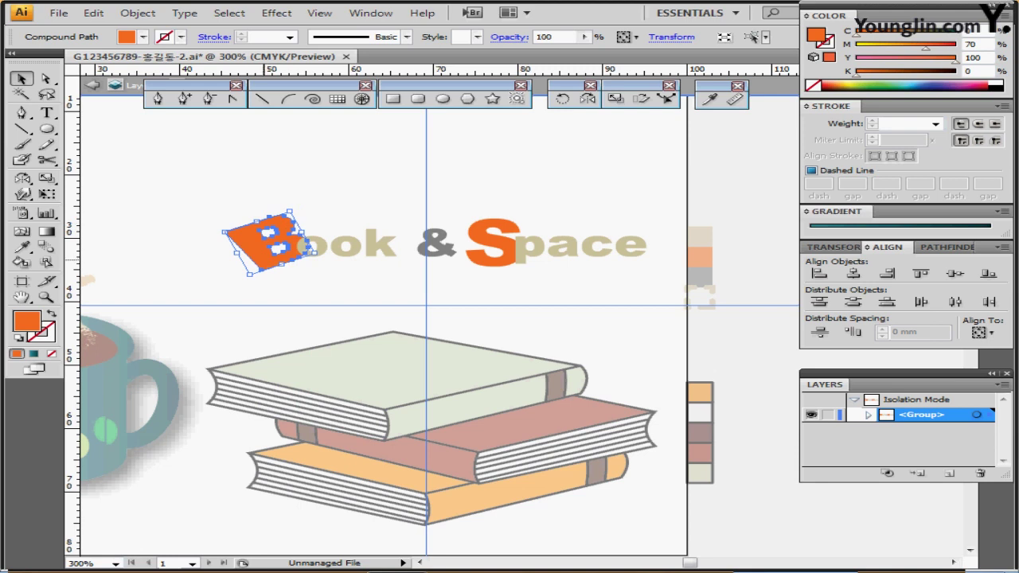
pyautogui.moveTo(269, 260); pyautogui.dragTo(269, 255)
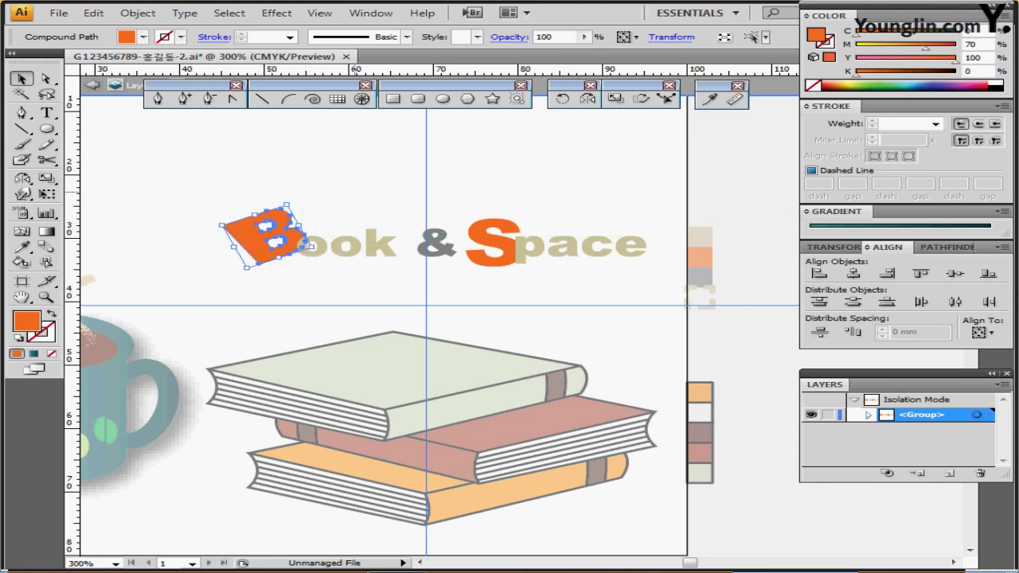
pyautogui.click(342, 191)
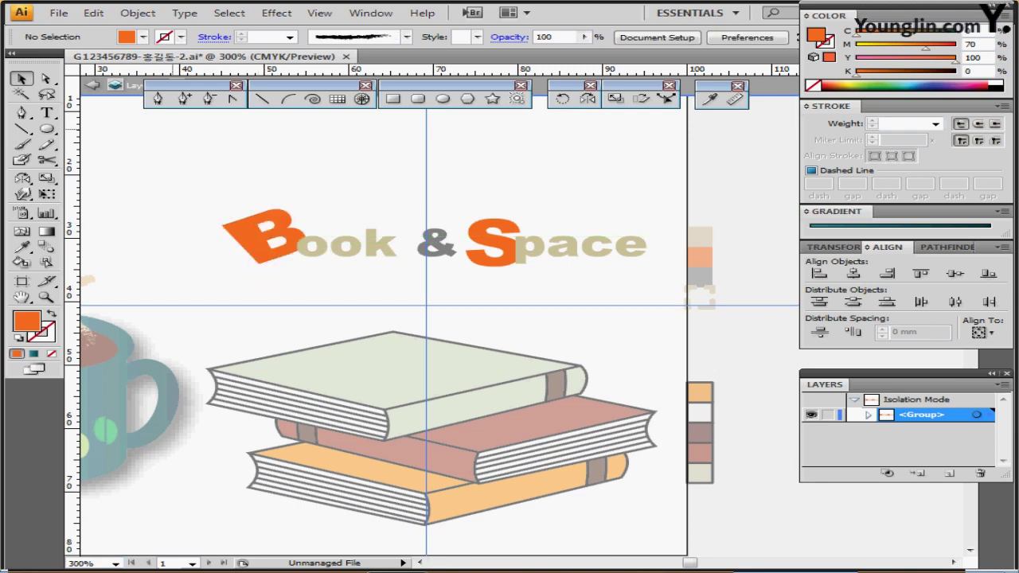
# Stretch the stem of the letter k well above the other lowercase letters by moving its top points upward
pyautogui.click(46, 78)
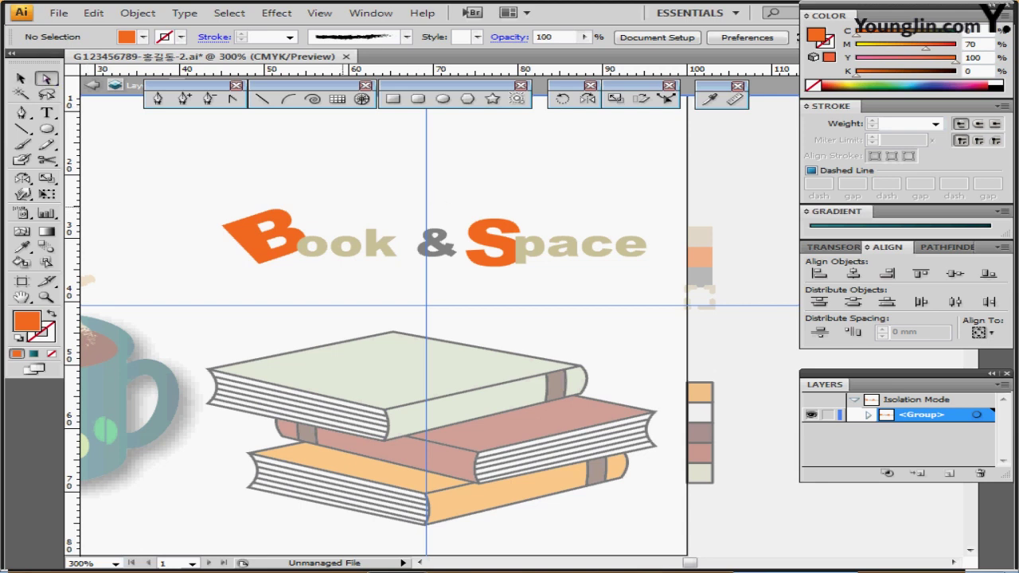
pyautogui.moveTo(360, 219); pyautogui.dragTo(382, 235)
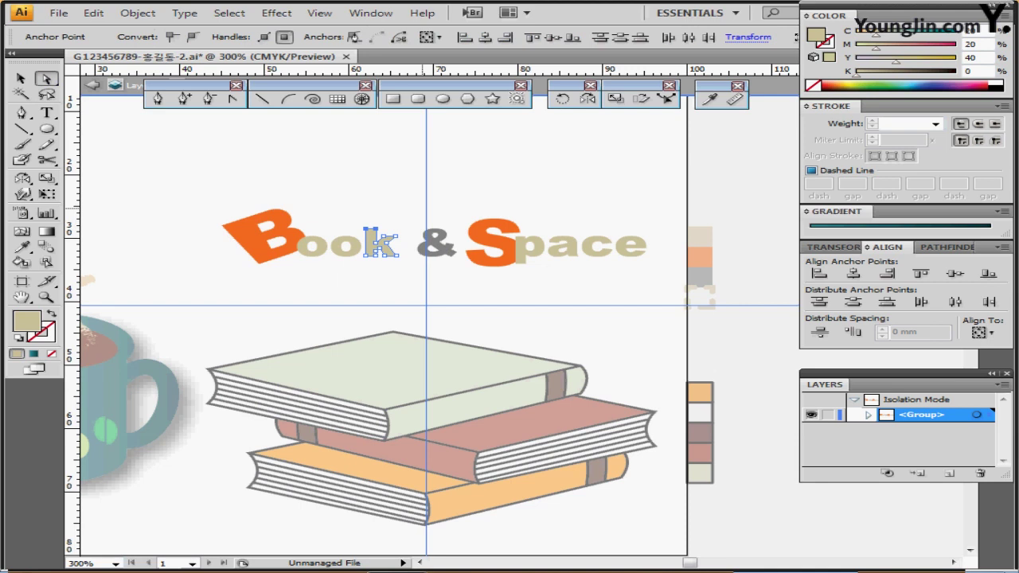
pyautogui.press('Up')
pyautogui.press('Up')
pyautogui.press('Up')
pyautogui.press('Up')
pyautogui.press('Up')
pyautogui.press('Up')
pyautogui.press('Up')
pyautogui.press('Up')
pyautogui.press('Up')
pyautogui.press('Up')
pyautogui.press('Up')
pyautogui.press('Up')
pyautogui.press('Up')
pyautogui.press('Up')
pyautogui.press('Up')
pyautogui.press('Up')
# Raise the letter S slightly above the title's baseline and exit isolation mode
pyautogui.click(492, 234)
pyautogui.click(492, 234)
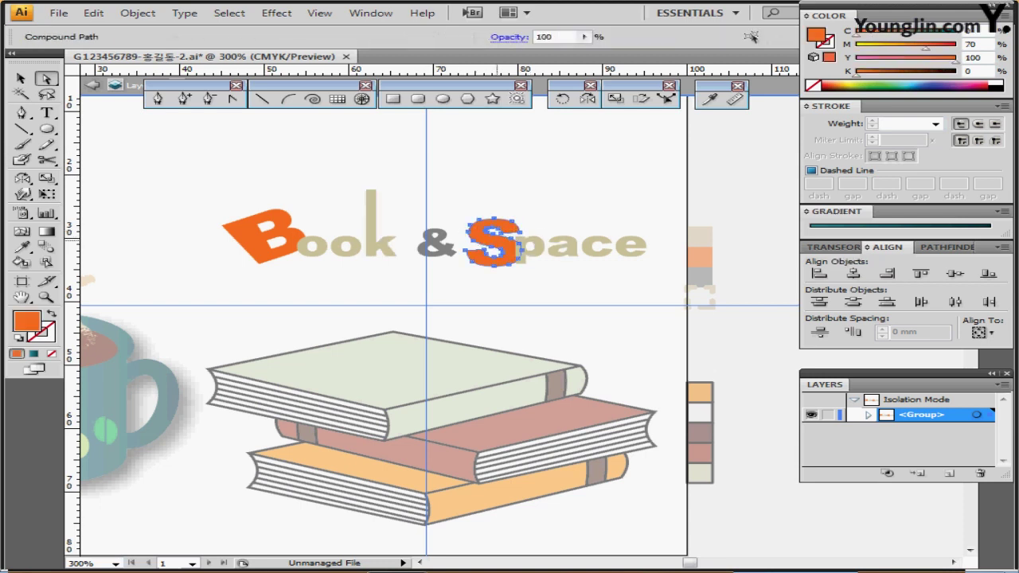
pyautogui.press('Up')
pyautogui.press('Up')
pyautogui.press('Up')
pyautogui.press('Up')
pyautogui.press('Up')
pyautogui.press('Up')
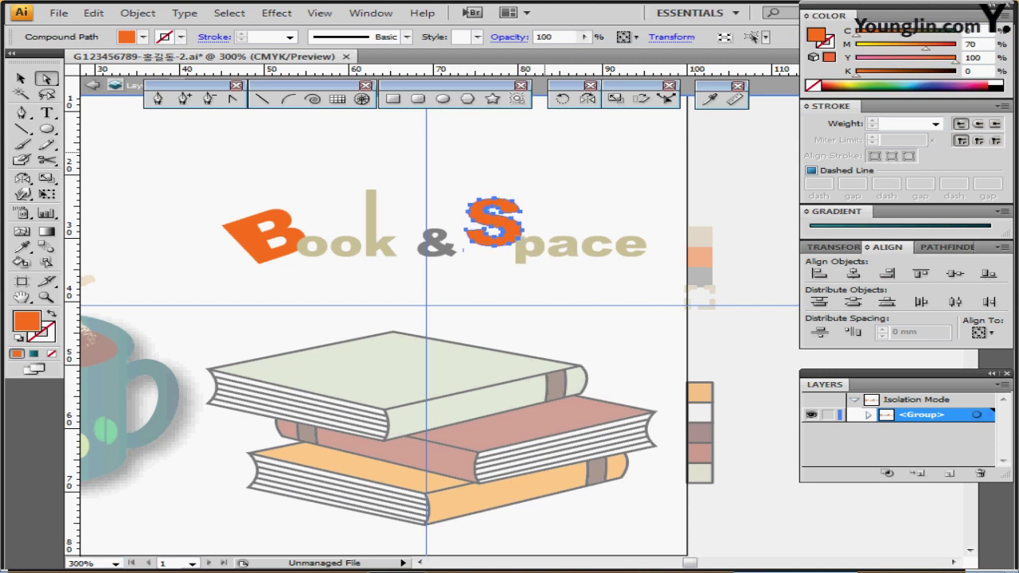
pyautogui.press('Down')
pyautogui.press('Down')
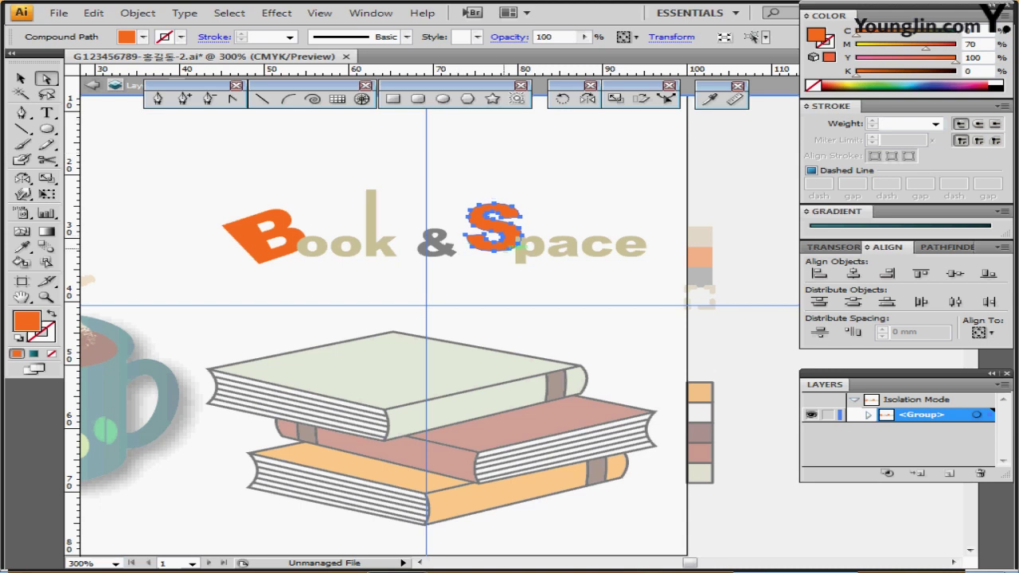
pyautogui.press('Escape')
pyautogui.click(470, 282)
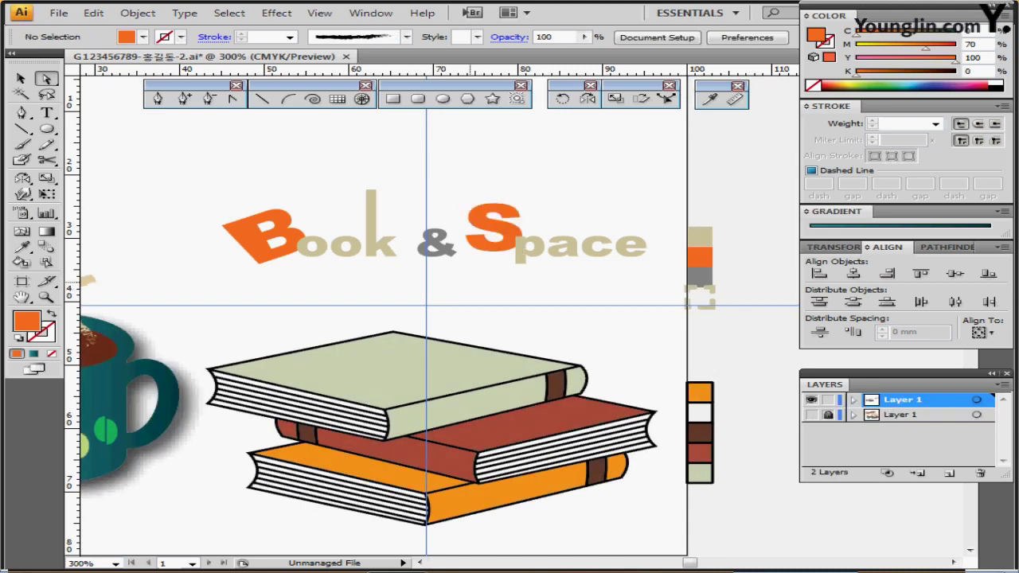
# Draw a 52 mm line at 0° beneath the title, using the beige 2 pt stroke with 4 pt dashes from the sample square
pyautogui.moveTo(530, 288); pyautogui.dragTo(523, 287)
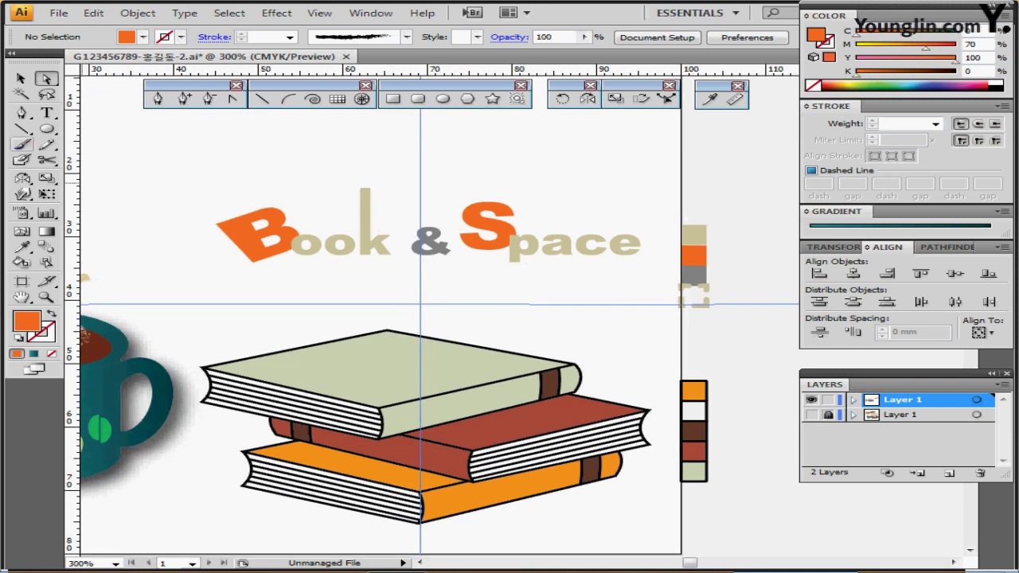
pyautogui.click(22, 128)
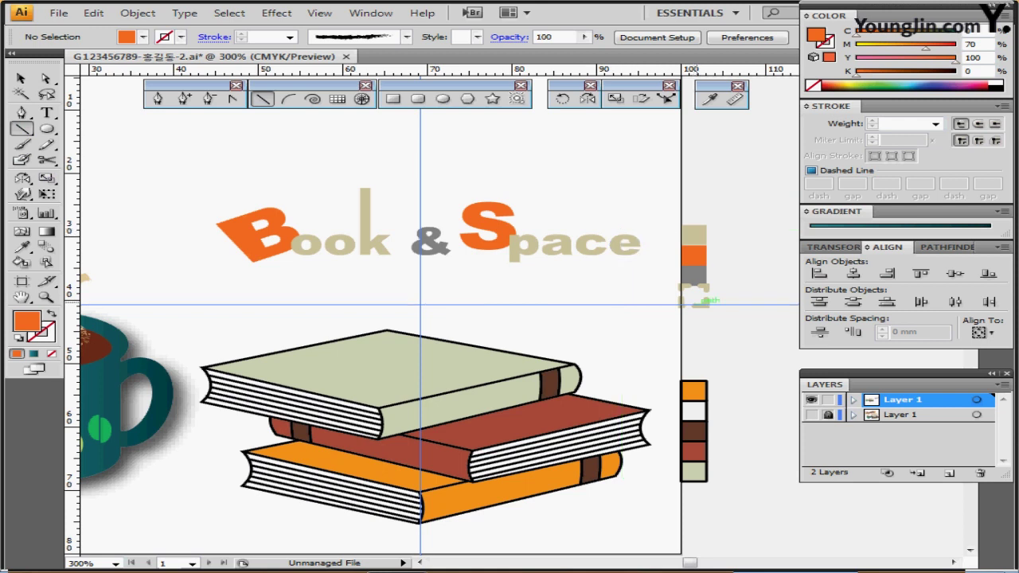
pyautogui.moveTo(725, 286); pyautogui.dragTo(685, 324)
pyautogui.keyDown('ctrl'); pyautogui.click(662, 305); pyautogui.keyUp('ctrl')
pyautogui.keyDown('ctrl'); pyautogui.click(682, 304); pyautogui.keyUp('ctrl')
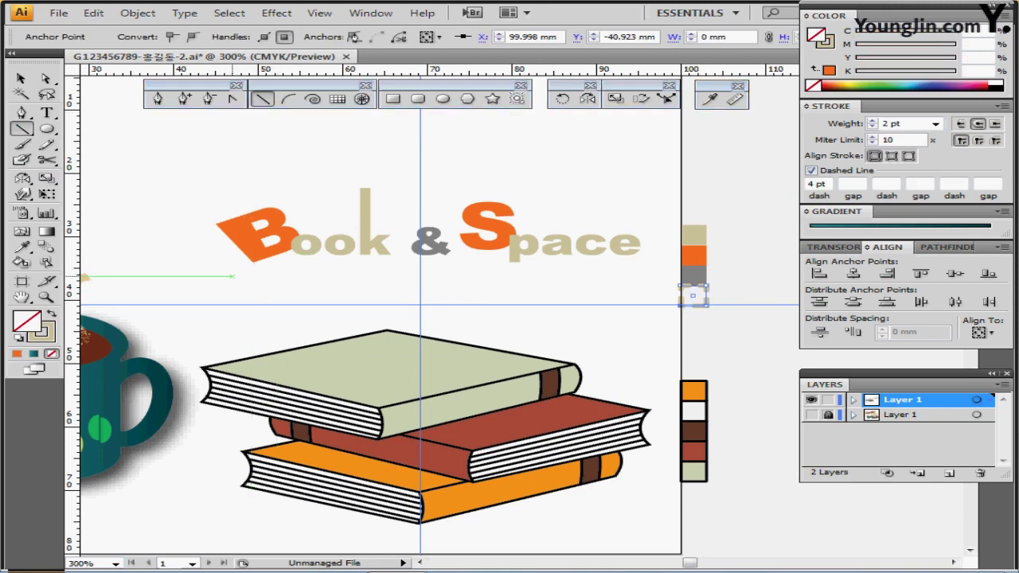
pyautogui.click(233, 276)
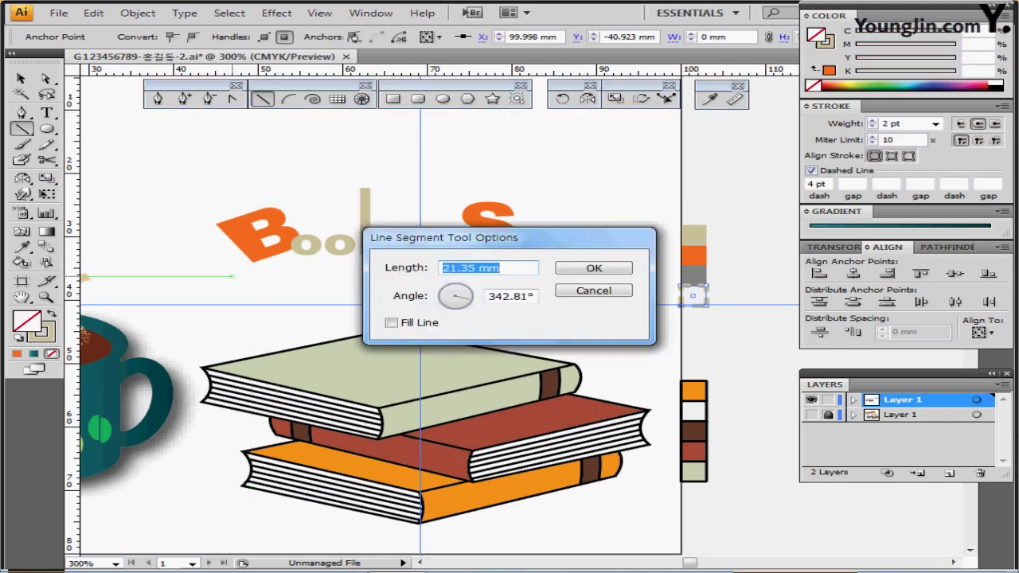
pyautogui.write('52')
pyautogui.press('Tab')
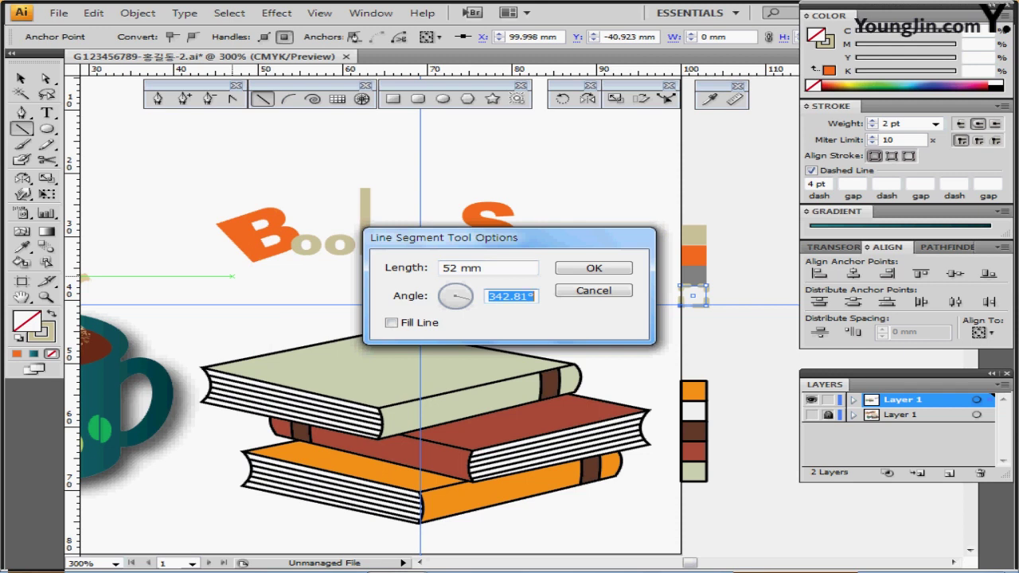
pyautogui.write('0')
pyautogui.press('Tab')
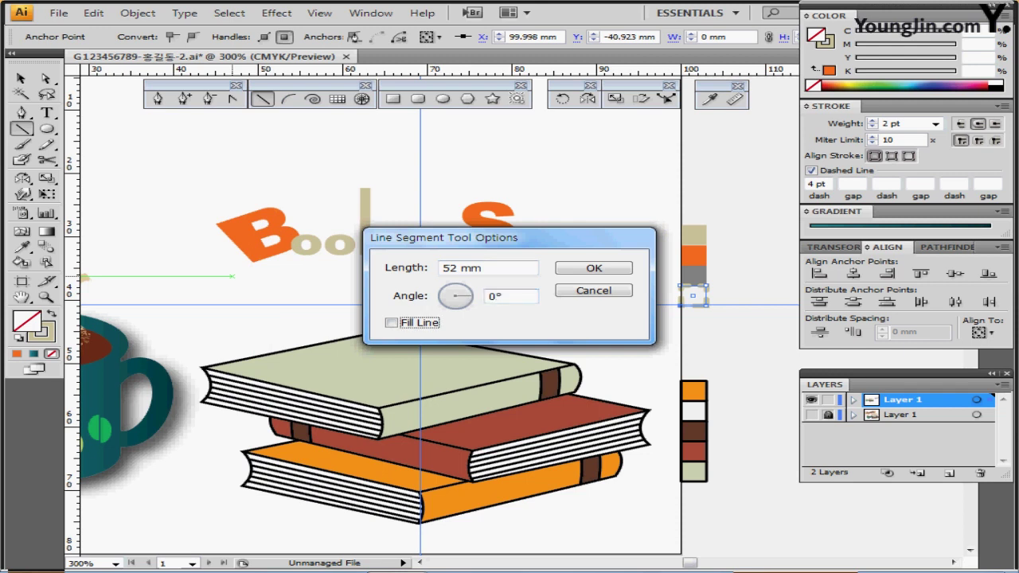
pyautogui.press('Return')
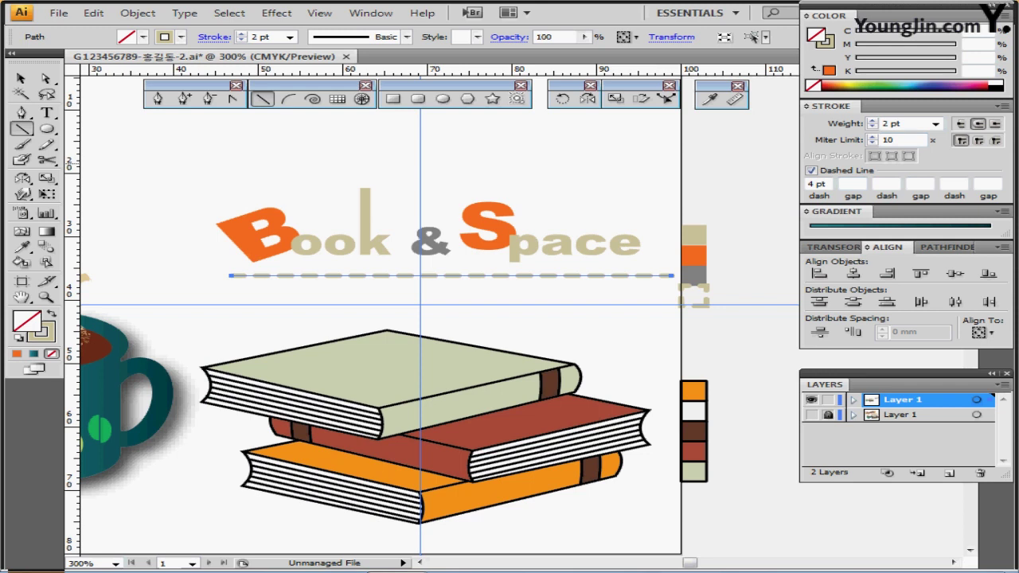
pyautogui.press('x')
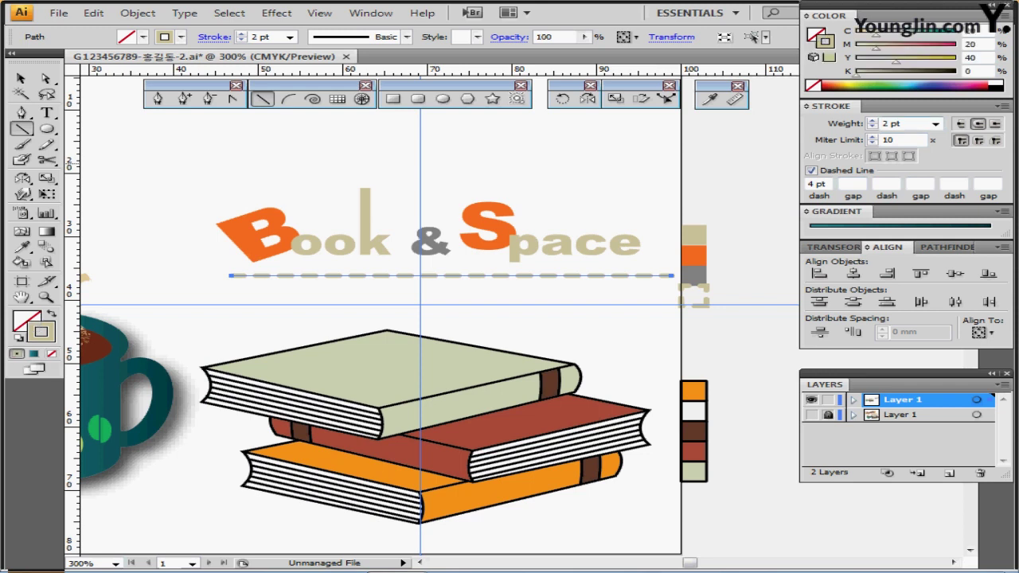
pyautogui.doubleClick(891, 125)
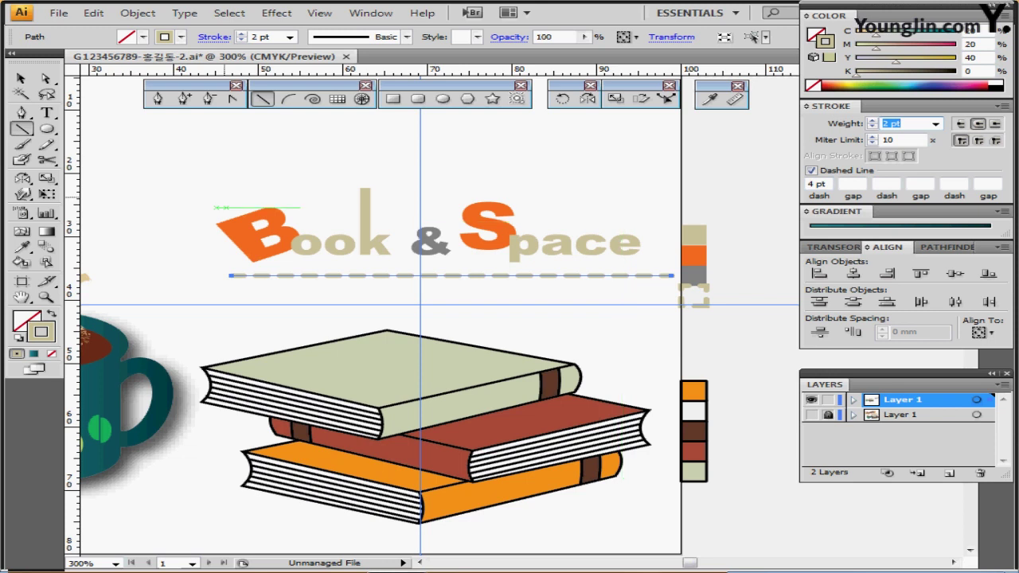
# Move the title together with its dashed line down onto the horizontal guide above the books and deselect
pyautogui.click(22, 78)
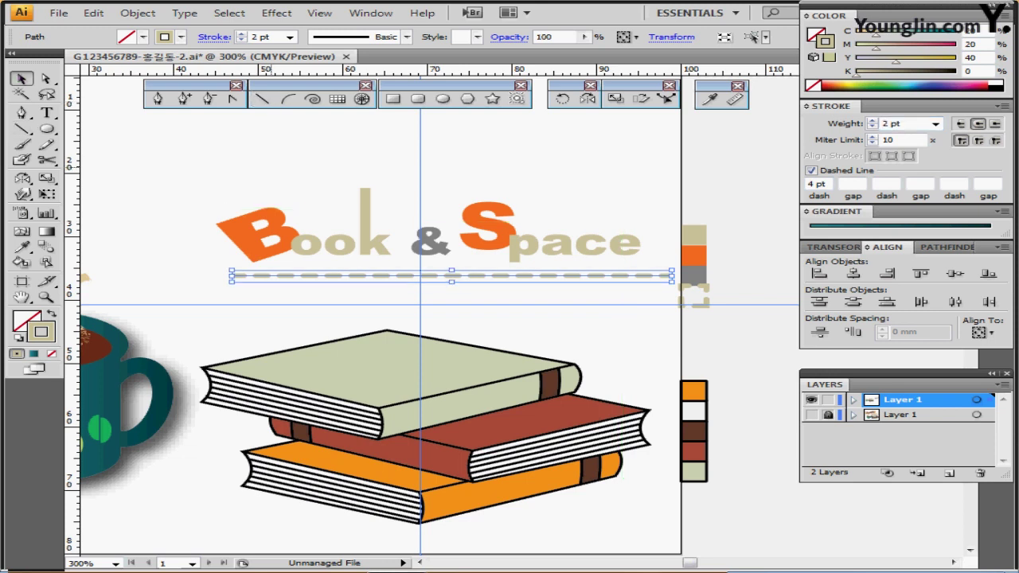
pyautogui.moveTo(225, 169); pyautogui.dragTo(615, 299)
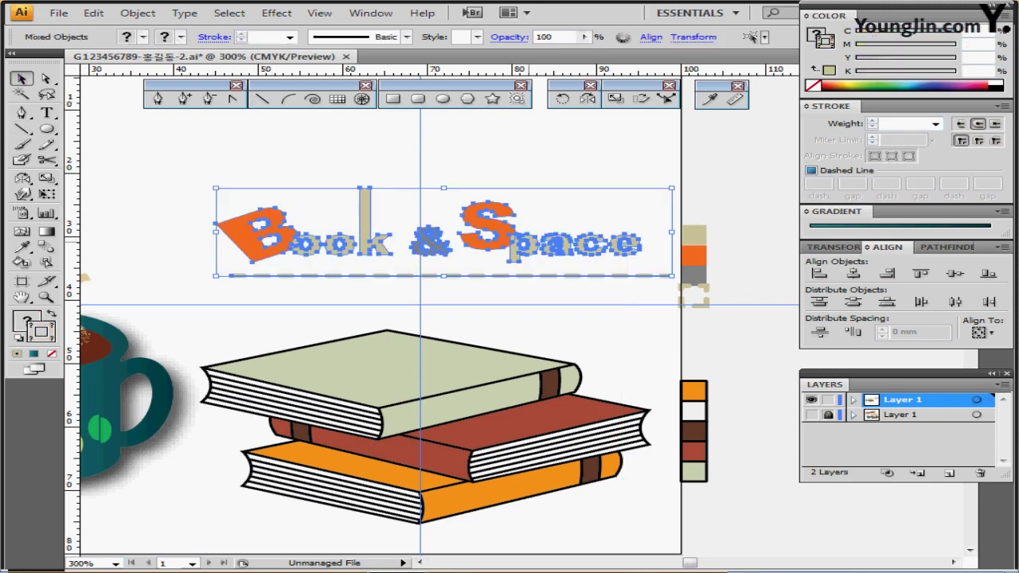
pyautogui.moveTo(530, 247); pyautogui.dragTo(519, 271)
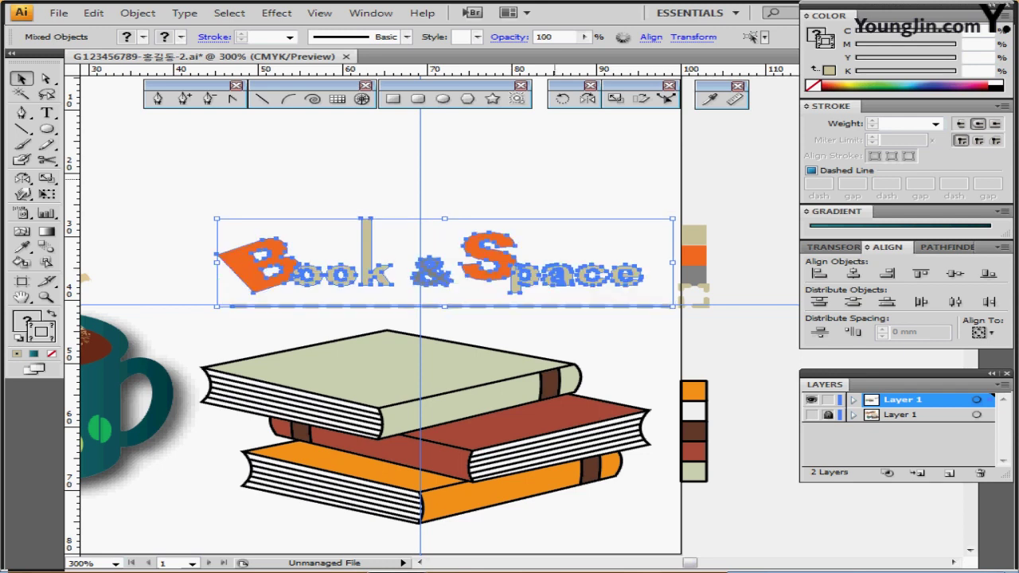
pyautogui.click(544, 177)
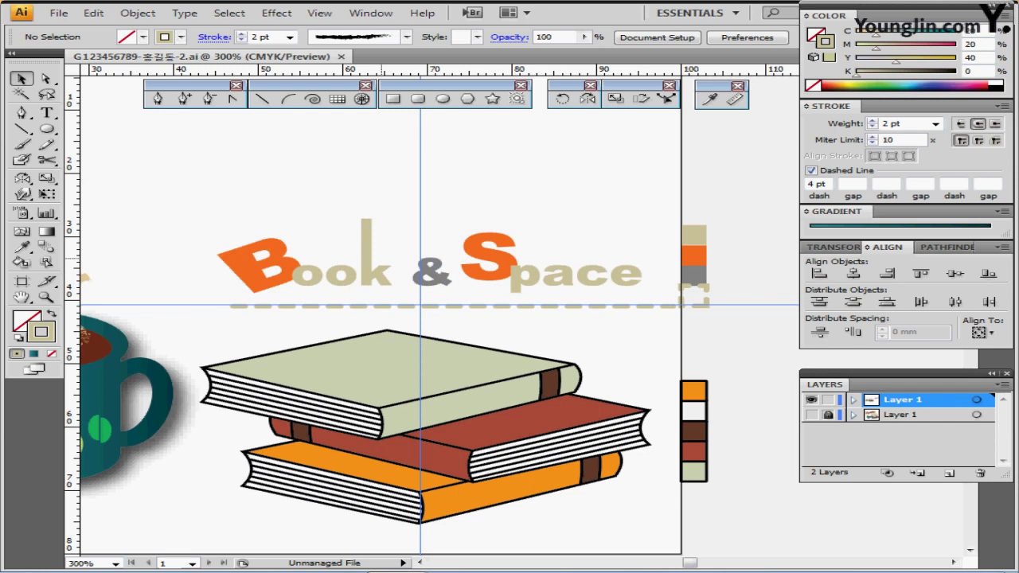
pyautogui.moveTo(262, 253); pyautogui.dragTo(531, 350)
pyautogui.moveTo(323, 239); pyautogui.dragTo(304, 264)
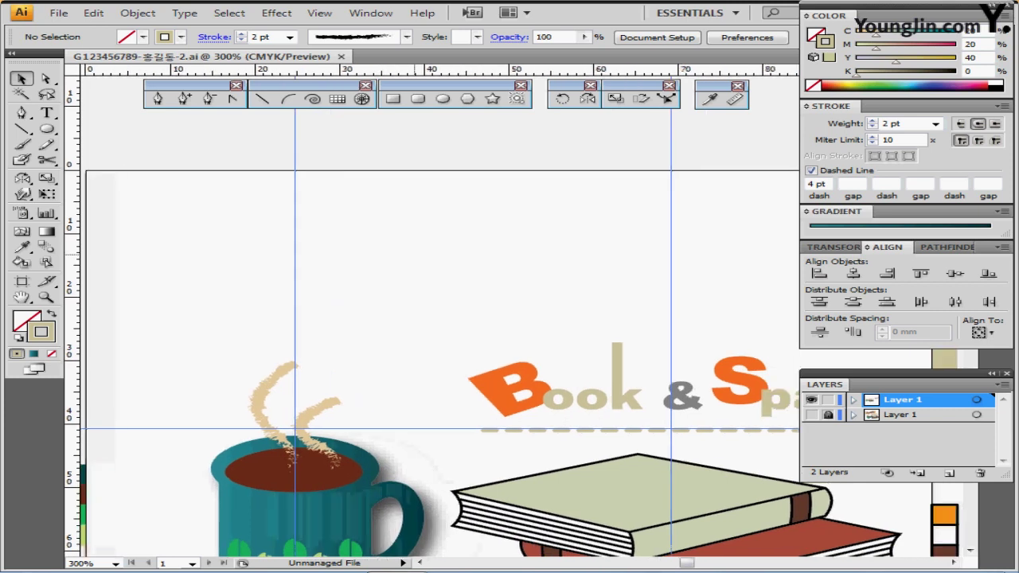
pyautogui.moveTo(426, 272); pyautogui.dragTo(401, 175)
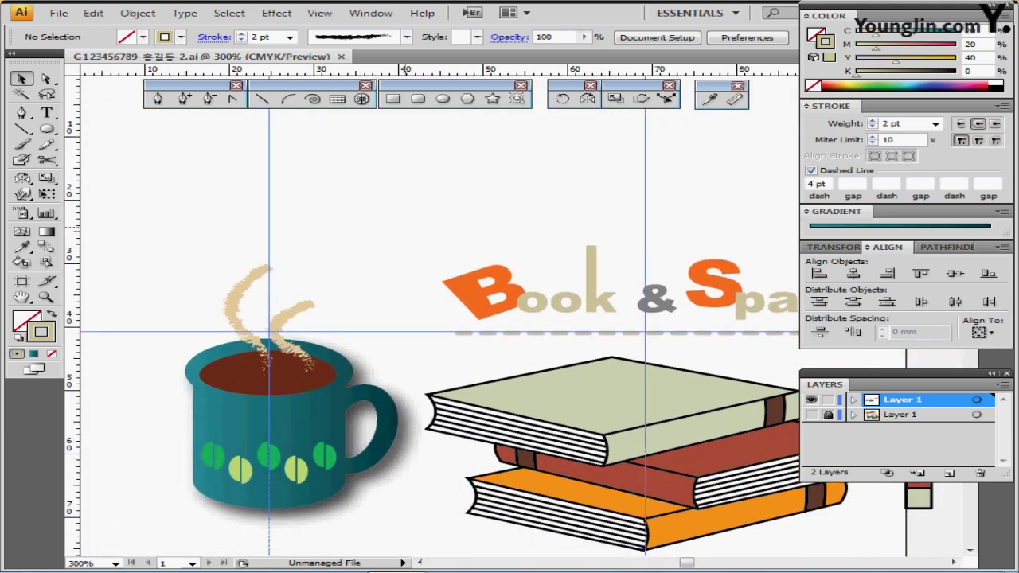
# Move the mug together with its steam down and slightly to the left on the artboard and deselect it
pyautogui.moveTo(405, 225); pyautogui.dragTo(405, 201)
pyautogui.moveTo(178, 221); pyautogui.dragTo(232, 344)
pyautogui.click(164, 221)
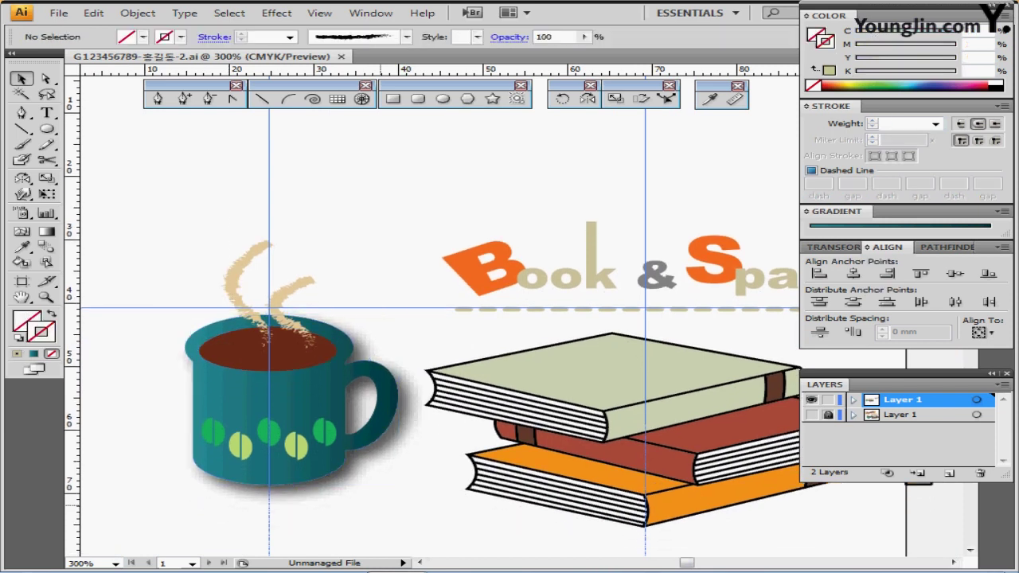
pyautogui.moveTo(171, 221); pyautogui.dragTo(285, 405)
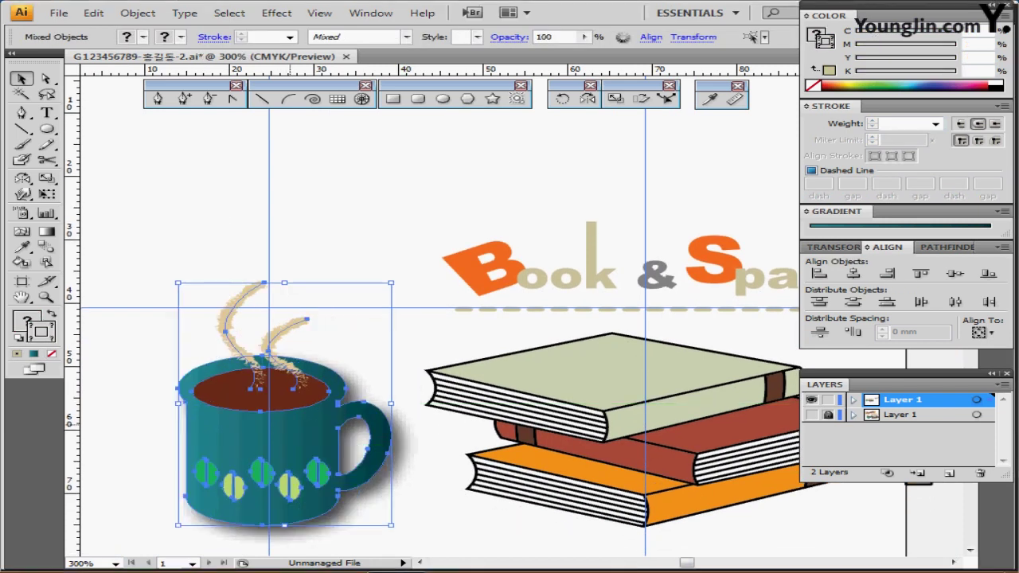
pyautogui.moveTo(297, 347); pyautogui.dragTo(305, 430)
pyautogui.click(519, 317)
pyautogui.moveTo(519, 316); pyautogui.dragTo(459, 263)
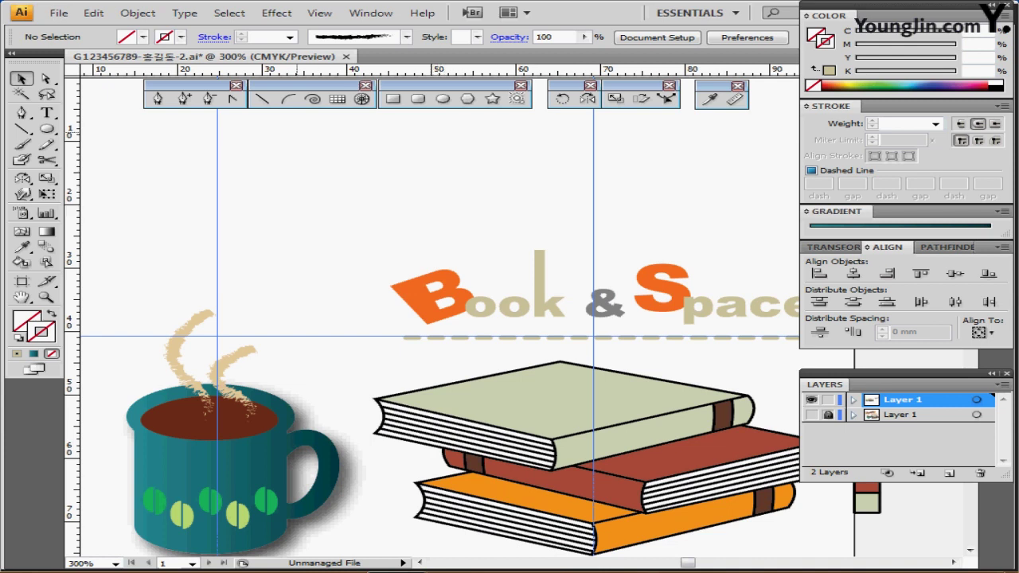
# Load the Decorative_Banners and Seals brush library, make the orange ribbon banner the current brush and close the library
pyautogui.click(406, 36)
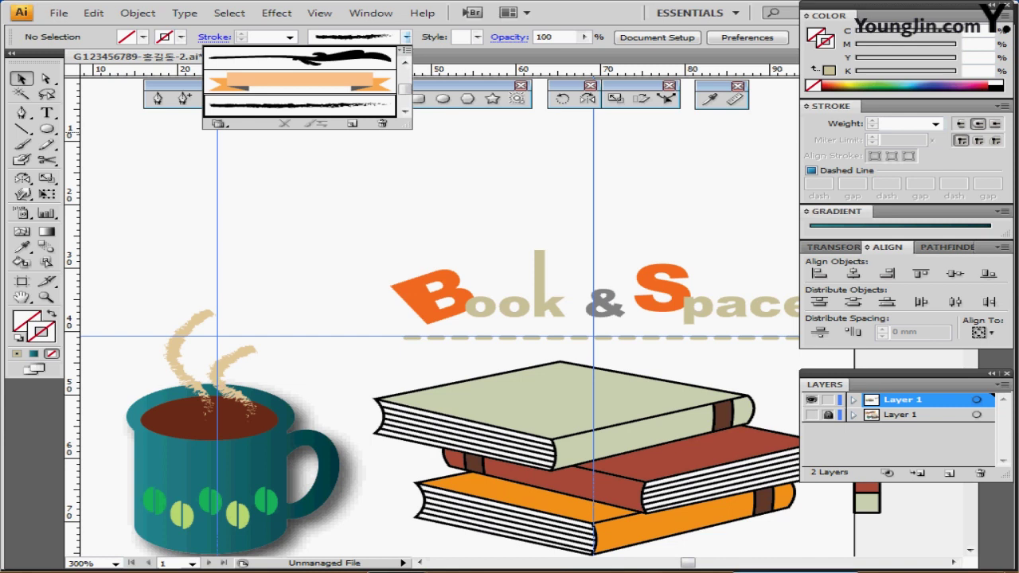
pyautogui.click(218, 123)
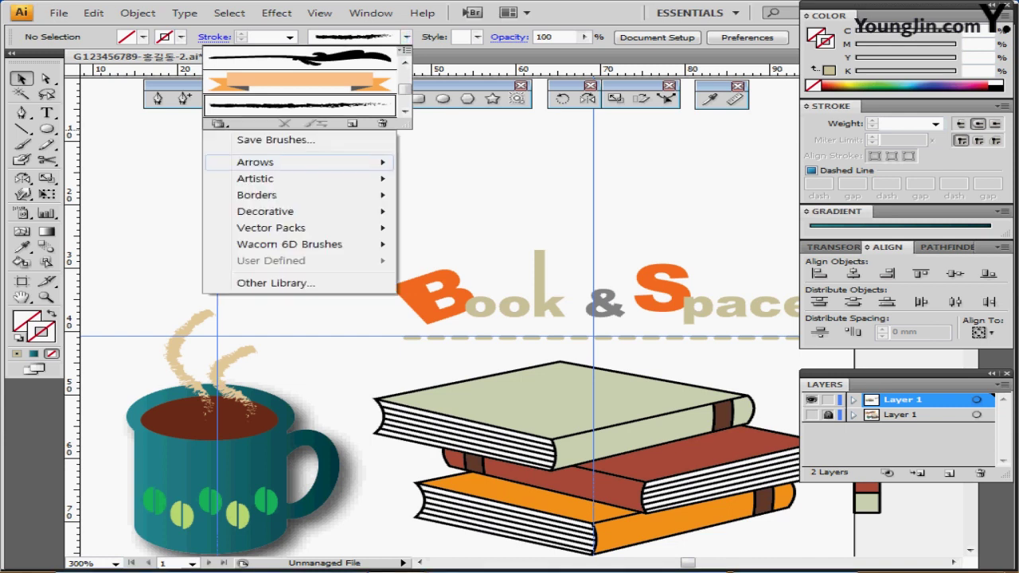
pyautogui.moveTo(257, 195)
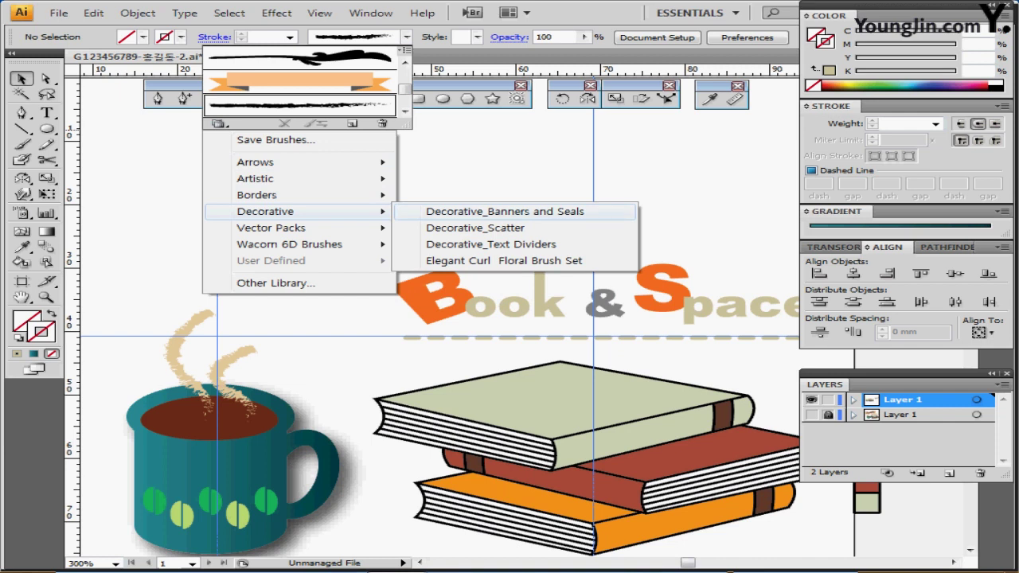
pyautogui.click(504, 211)
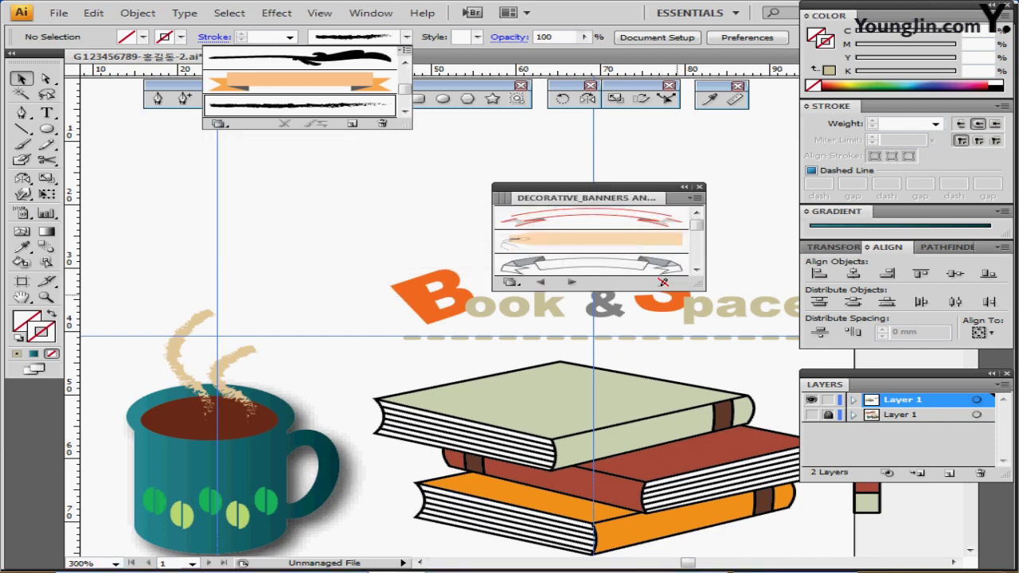
pyautogui.click(706, 341)
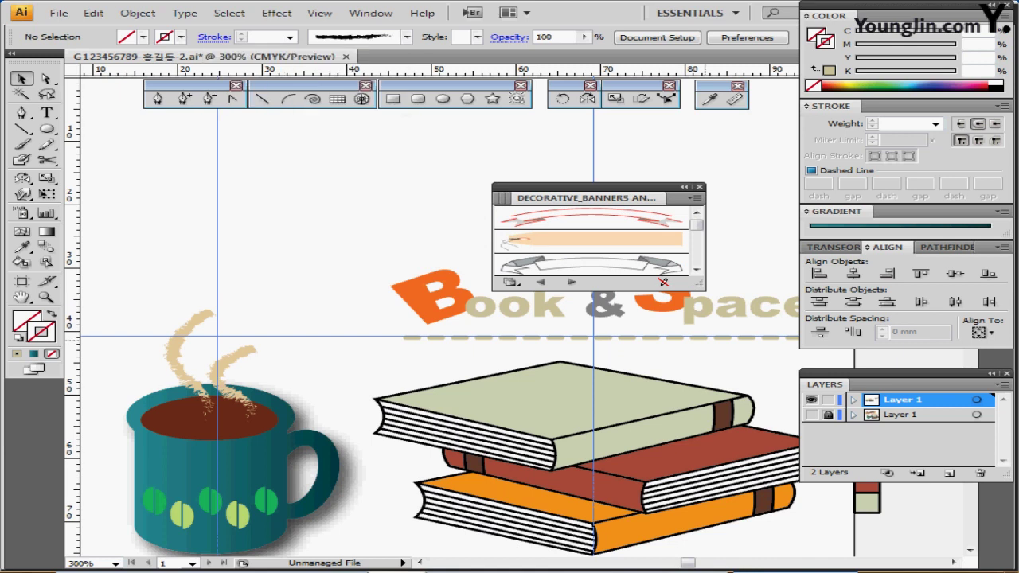
pyautogui.moveTo(700, 288); pyautogui.dragTo(701, 430)
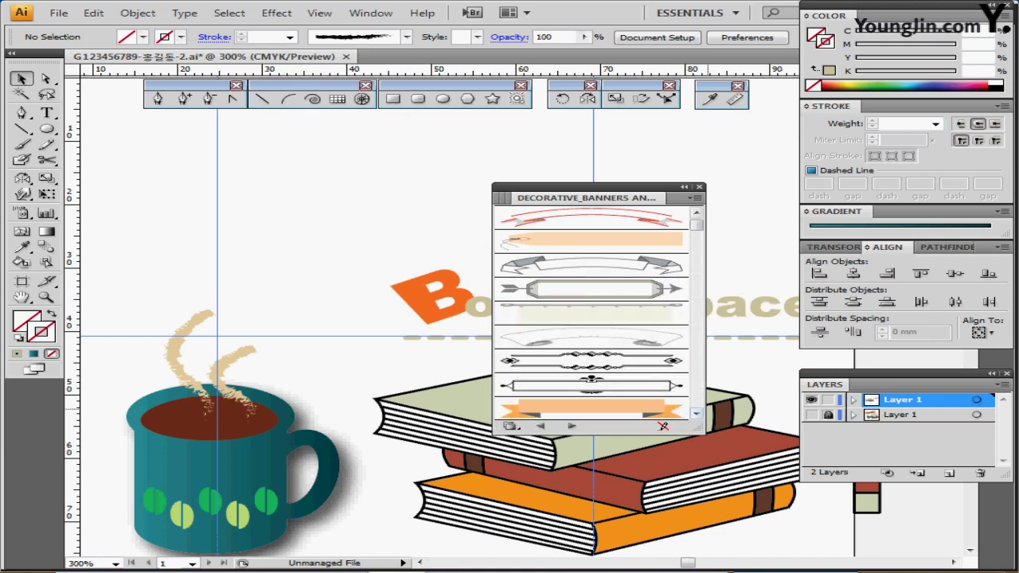
pyautogui.click(637, 409)
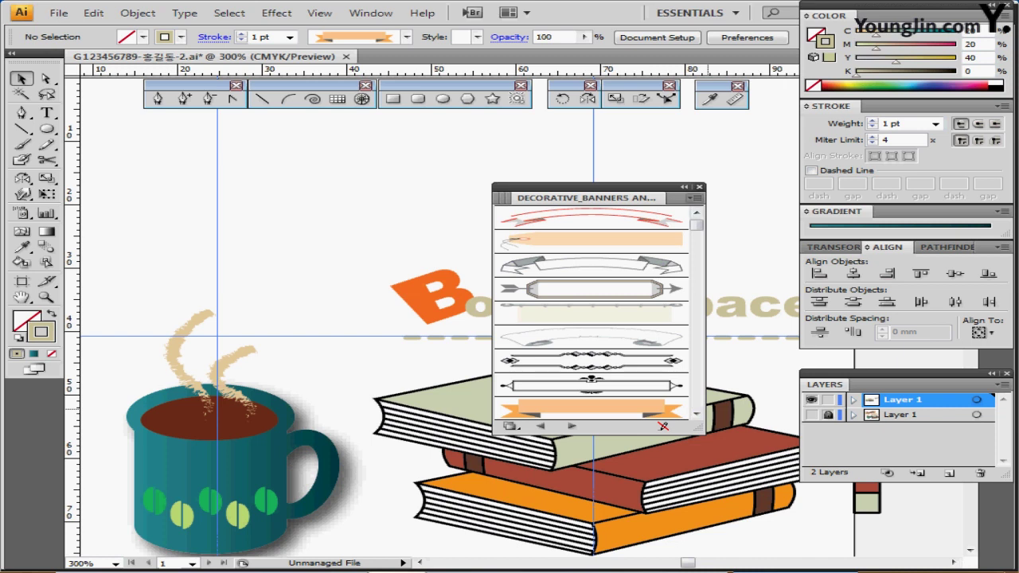
pyautogui.click(699, 186)
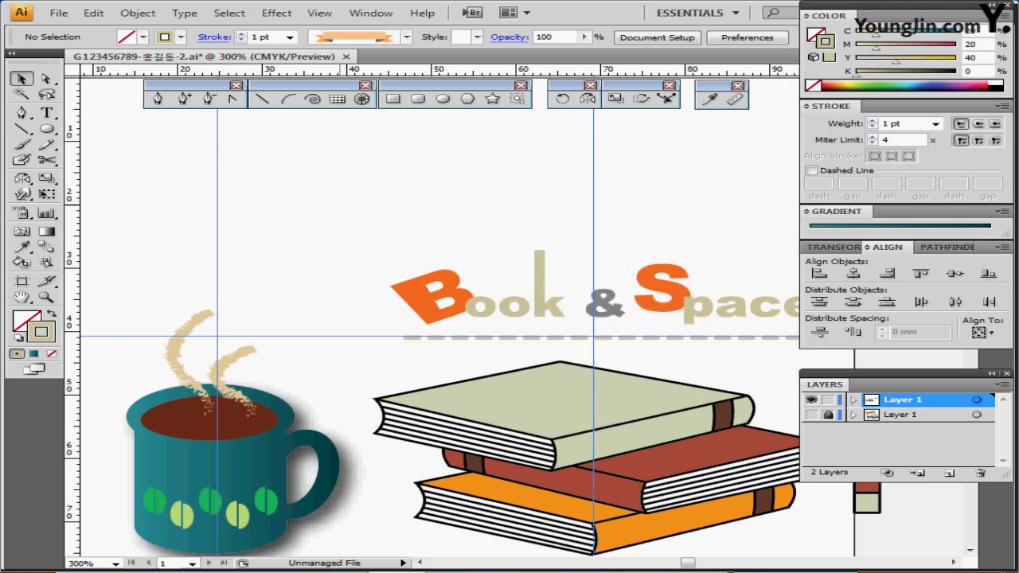
# Activate the Pen tool and show the locked reference layer with the whole document in outline view
pyautogui.moveTo(330, 180); pyautogui.dragTo(400, 204)
pyautogui.hscroll(-1, 438, 335)
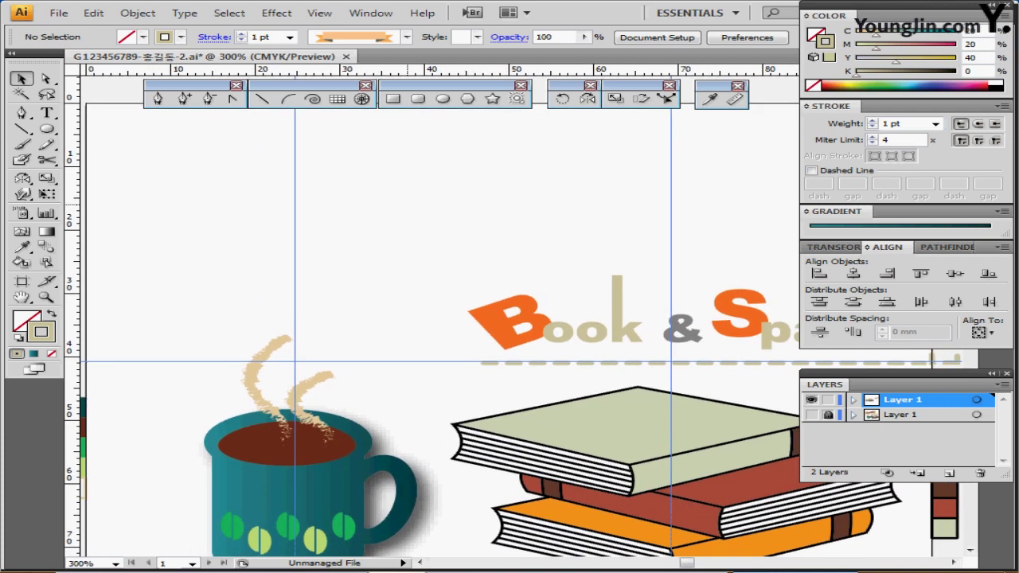
pyautogui.scroll(-1, 438, 334)
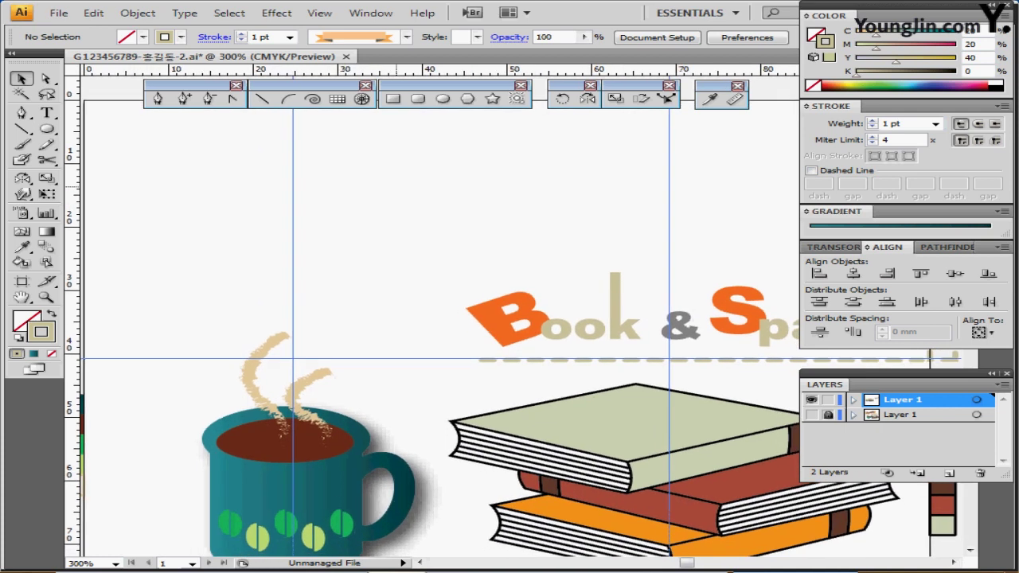
pyautogui.click(157, 98)
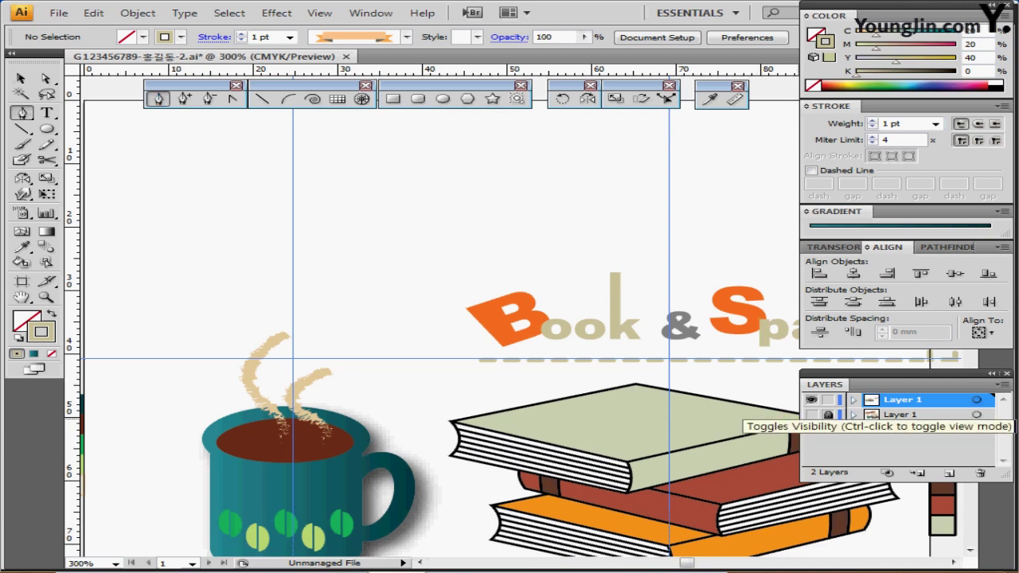
pyautogui.keyDown('ctrl'); pyautogui.click(811, 415); pyautogui.keyUp('ctrl')
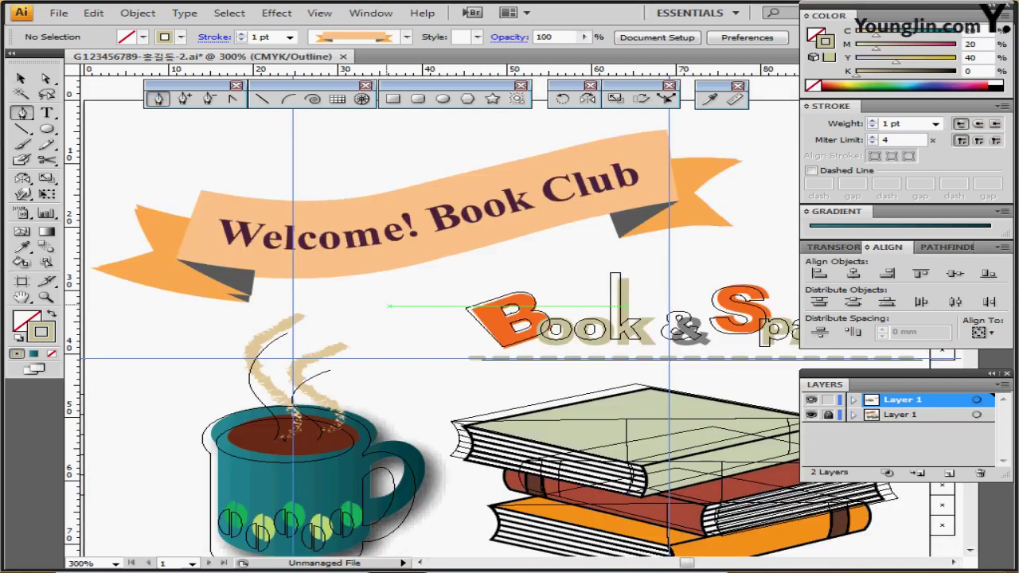
pyautogui.hotkey('ctrl', 'y')
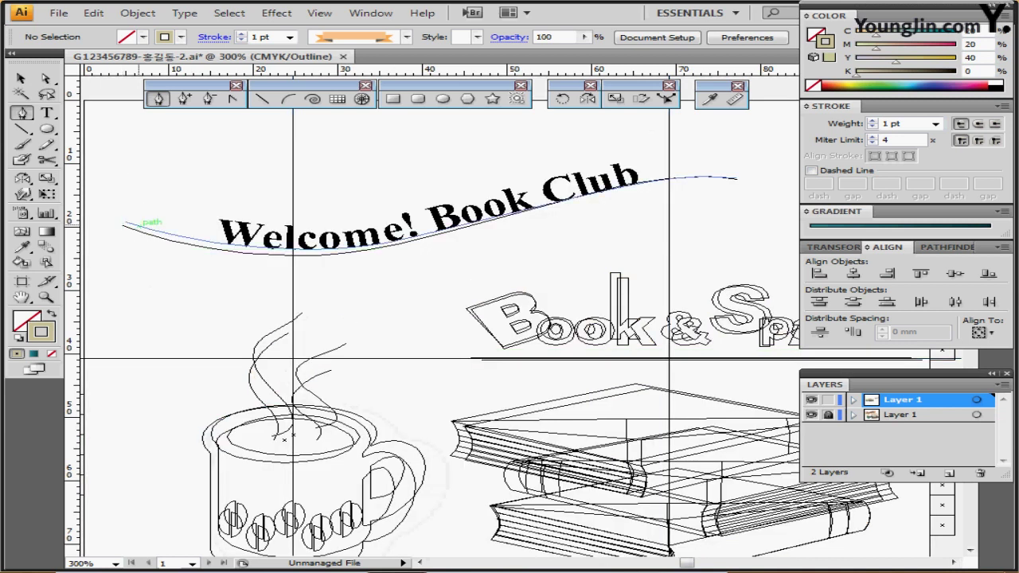
# Trace the reference banner's S-curve through about 30, -25 mm to about 77, -13 mm, hide the reference layer and return to preview
pyautogui.click(125, 222)
pyautogui.moveTo(336, 256); pyautogui.dragTo(443, 239)
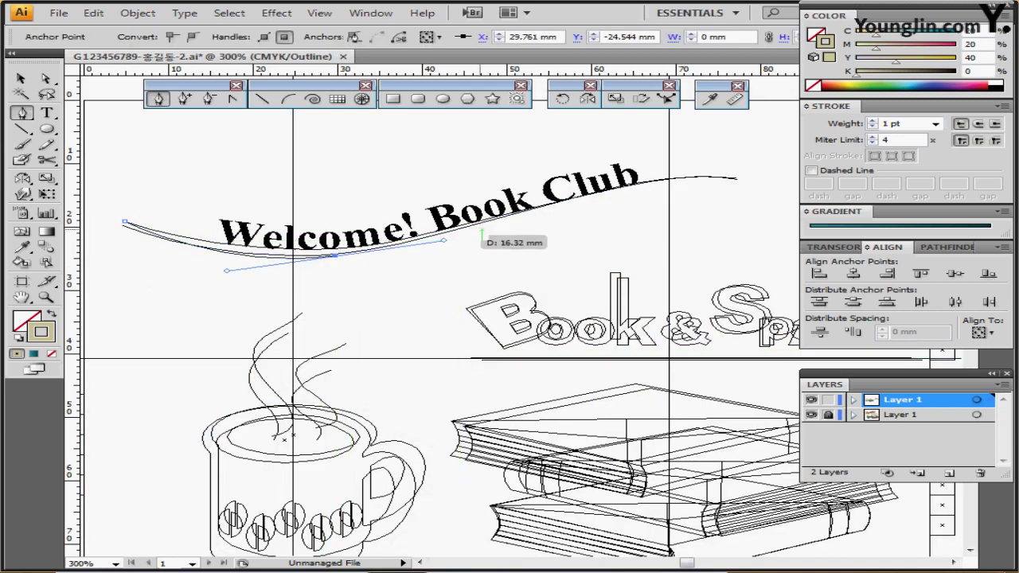
pyautogui.moveTo(736, 180); pyautogui.dragTo(811, 192)
pyautogui.click(812, 415)
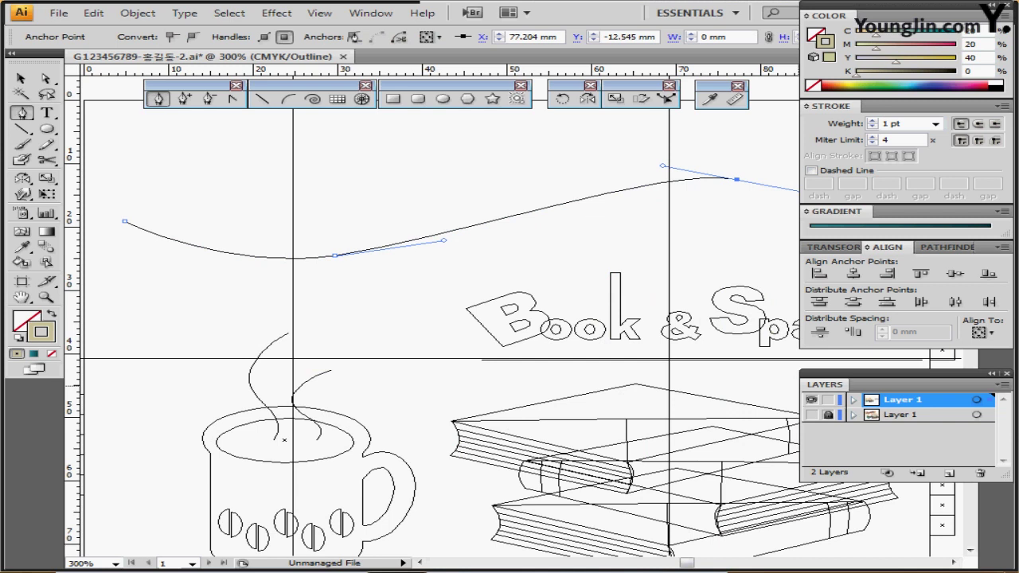
pyautogui.hotkey('ctrl', 'y')
pyautogui.hotkey('ctrl', '-')
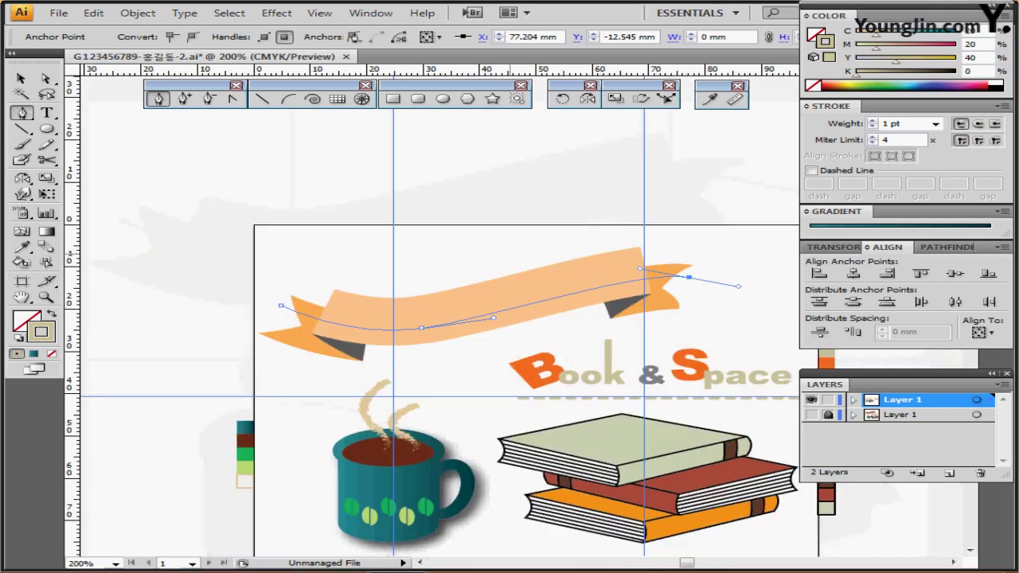
pyautogui.moveTo(437, 254); pyautogui.dragTo(435, 245)
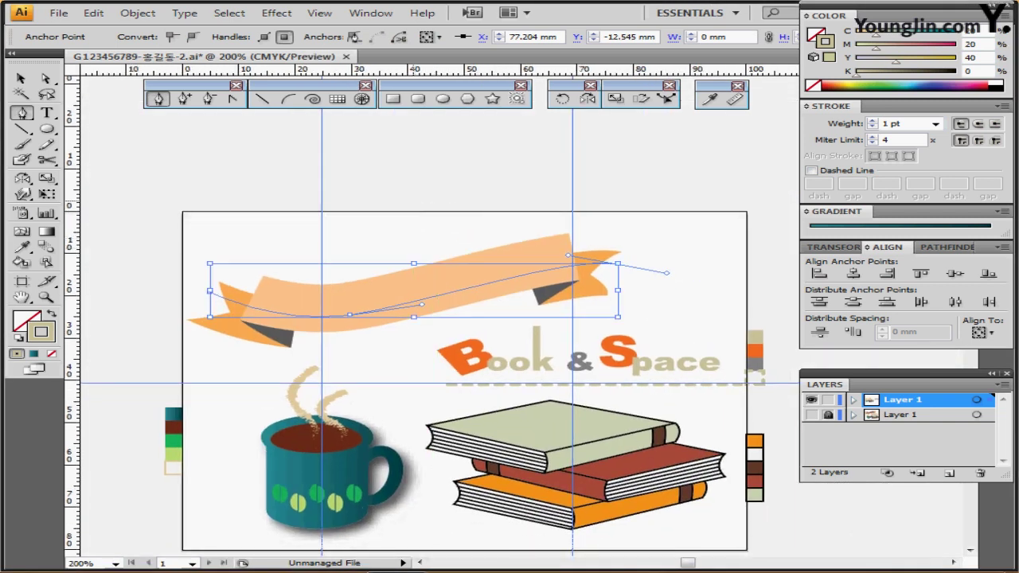
pyautogui.keyDown('ctrl'); pyautogui.click(412, 201); pyautogui.keyUp('ctrl')
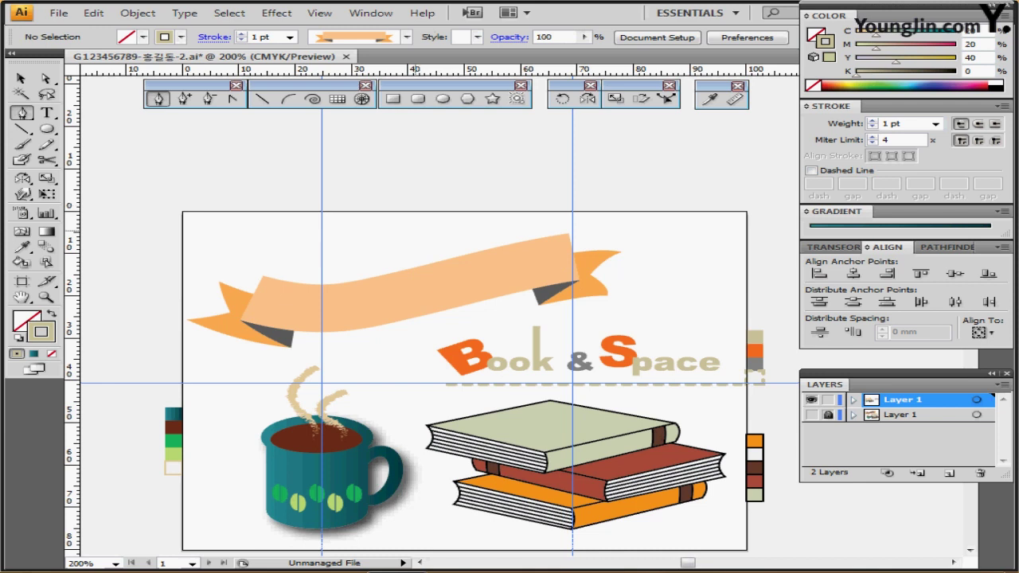
# Start type on a path near the left end of a copy of the banner's curve, keeping the banner itself
pyautogui.keyDown('ctrl'); pyautogui.click(470, 287); pyautogui.keyUp('ctrl')
pyautogui.moveTo(470, 287); pyautogui.dragTo(467, 250)
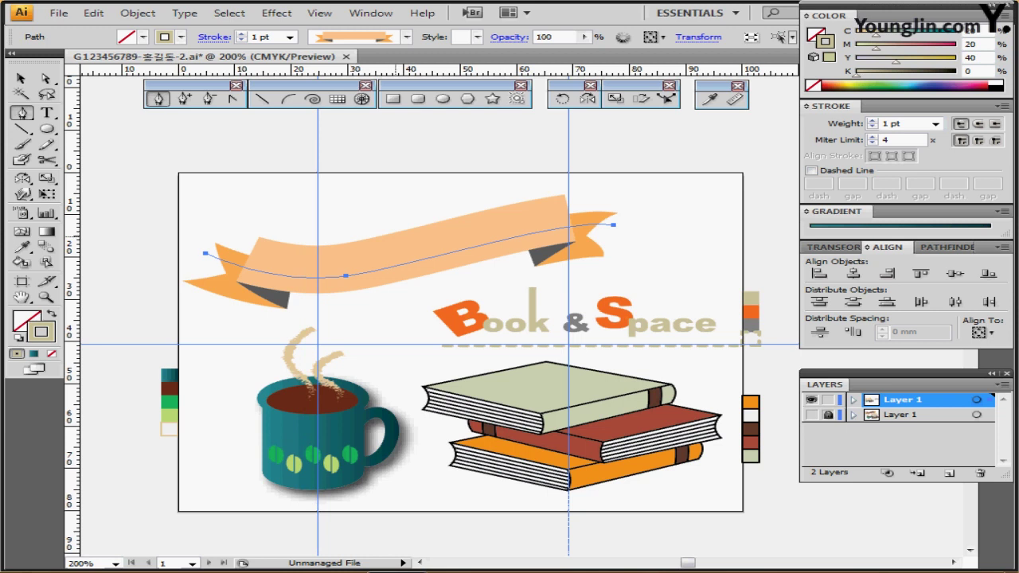
pyautogui.click(344, 277)
pyautogui.moveTo(46, 113); pyautogui.dragTo(120, 147)
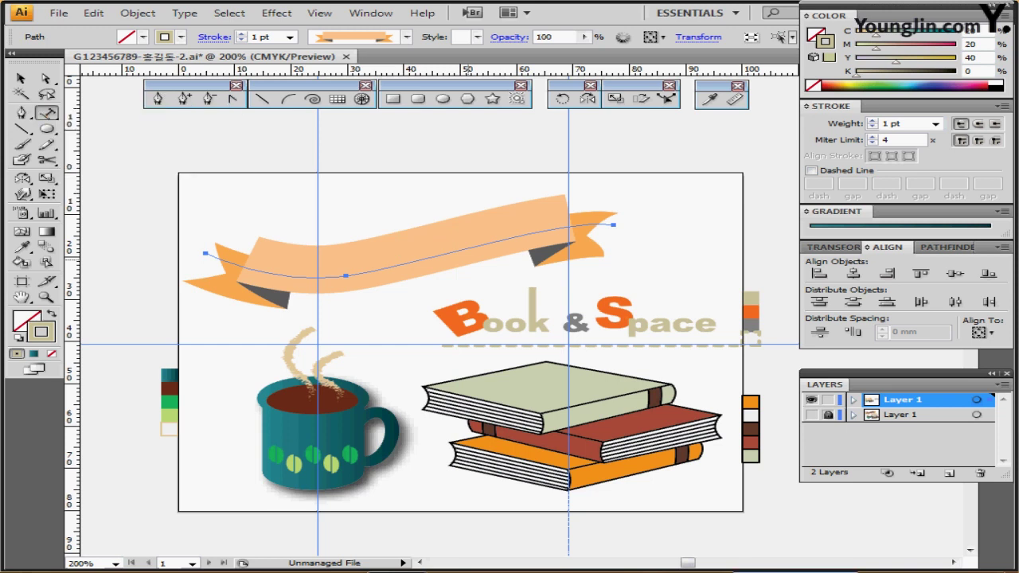
pyautogui.moveTo(480, 262); pyautogui.dragTo(361, 218)
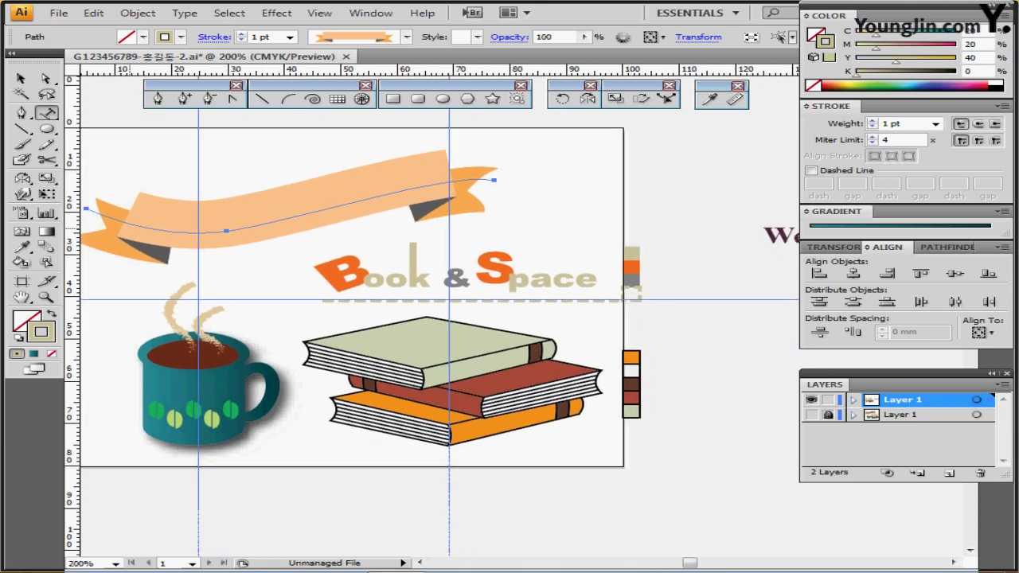
pyautogui.click(119, 215)
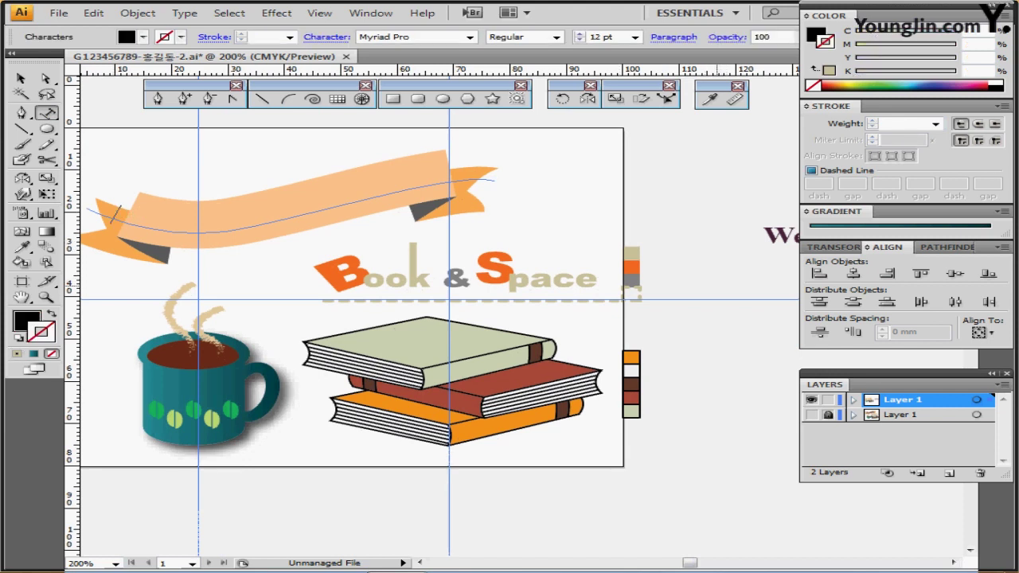
# Copy the purple "Welcome! Book Club" sample text beside the artboard, with its formatting, onto the banner's curved path
pyautogui.keyDown('ctrl'); pyautogui.click(721, 284); pyautogui.keyUp('ctrl')
pyautogui.moveTo(793, 247); pyautogui.dragTo(643, 240)
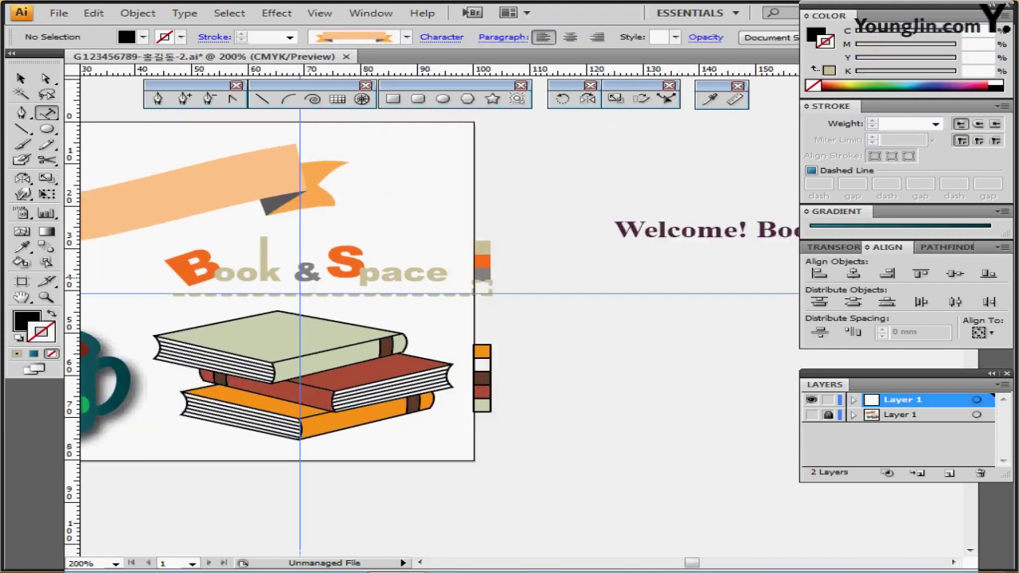
pyautogui.keyDown('ctrl'); pyautogui.click(644, 238); pyautogui.keyUp('ctrl')
pyautogui.hotkey('ctrl', 'a')
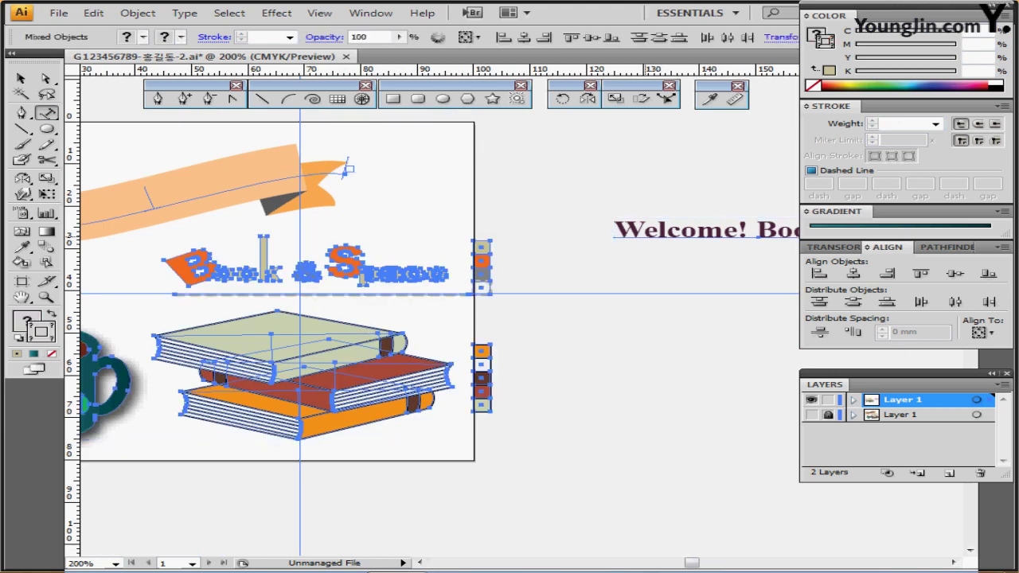
pyautogui.click(644, 237)
pyautogui.hotkey('ctrl', 'a')
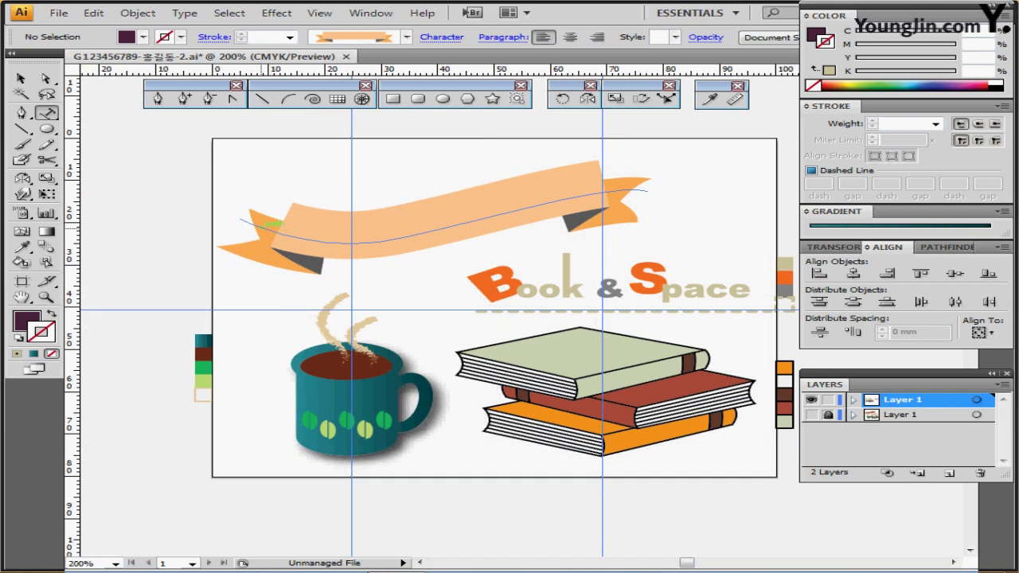
pyautogui.write('Welcome! Book Club')
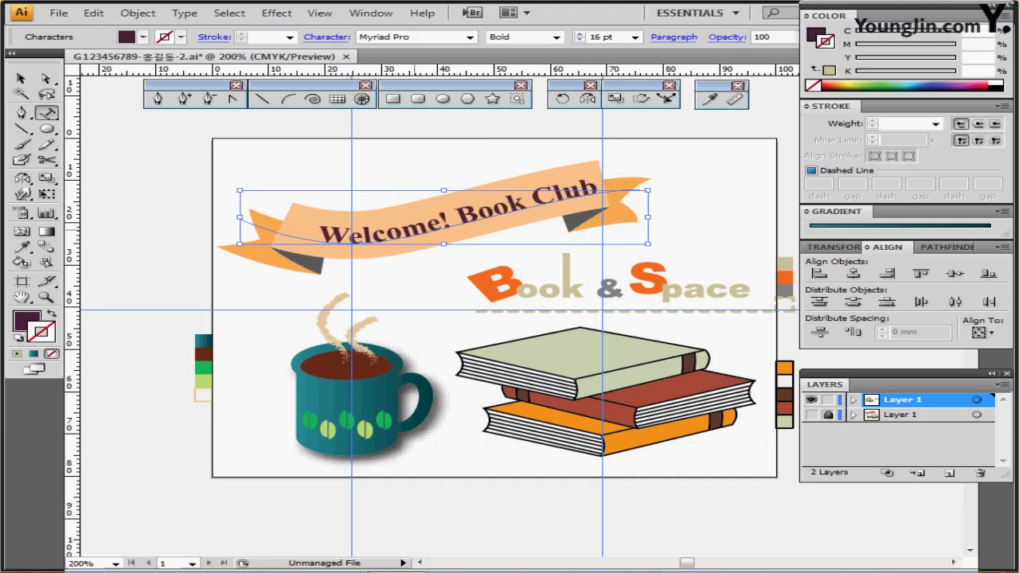
# Slide the banner text slightly left along its path to centre it on the ribbon, toggling the bounding box, and deselect
pyautogui.keyDown('ctrl'); pyautogui.click(415, 230); pyautogui.keyUp('ctrl')
pyautogui.hotkey('ctrl', 'shift', 'b')
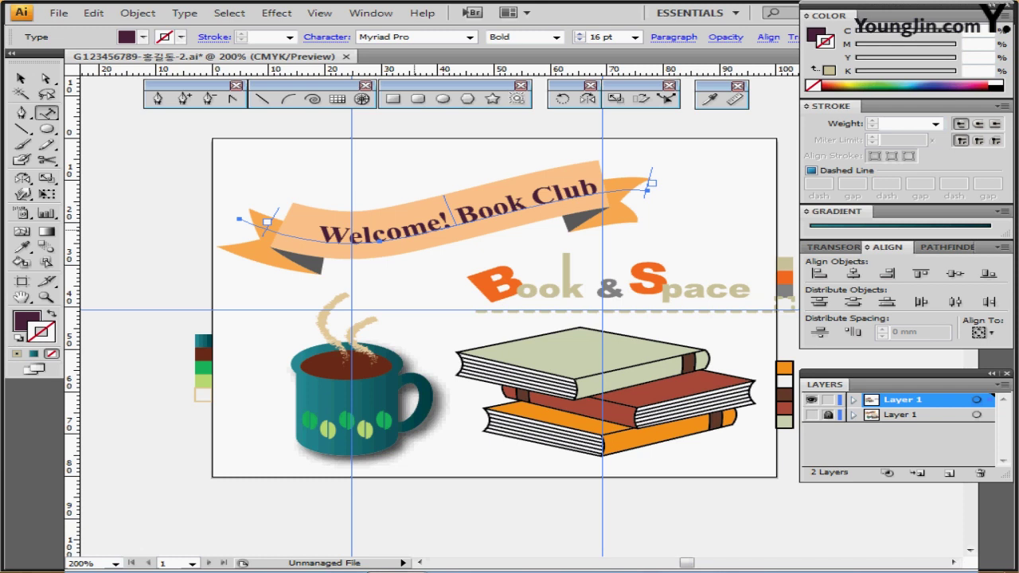
pyautogui.hotkey('ctrl', 'shift', 'b')
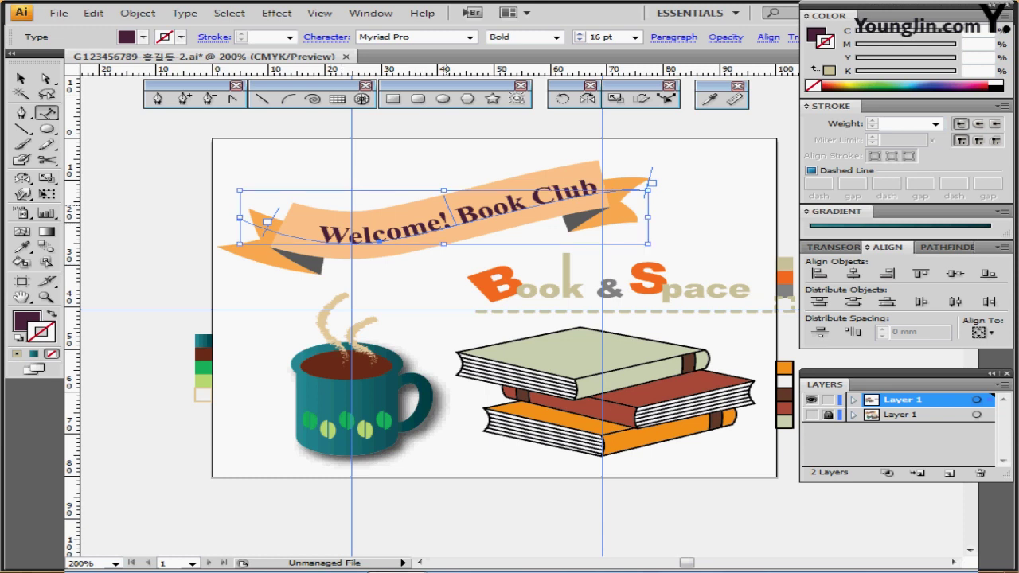
pyautogui.moveTo(267, 222); pyautogui.dragTo(251, 215)
pyautogui.moveTo(431, 207); pyautogui.dragTo(430, 206)
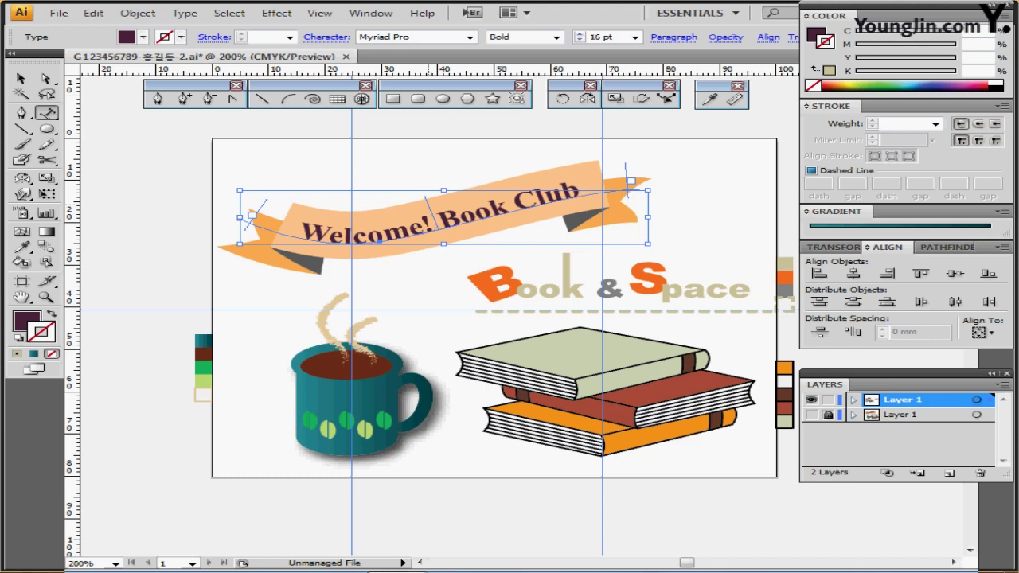
pyautogui.keyDown('ctrl'); pyautogui.click(426, 159); pyautogui.keyUp('ctrl')
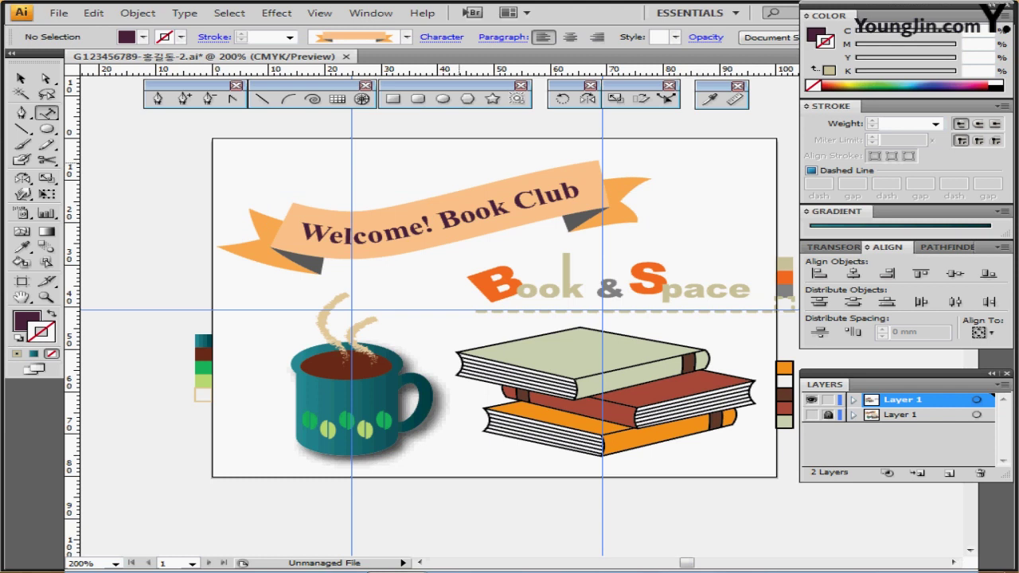
# Hide the guides to check the banner, title, mug and books together
pyautogui.hotkey('ctrl', ';')
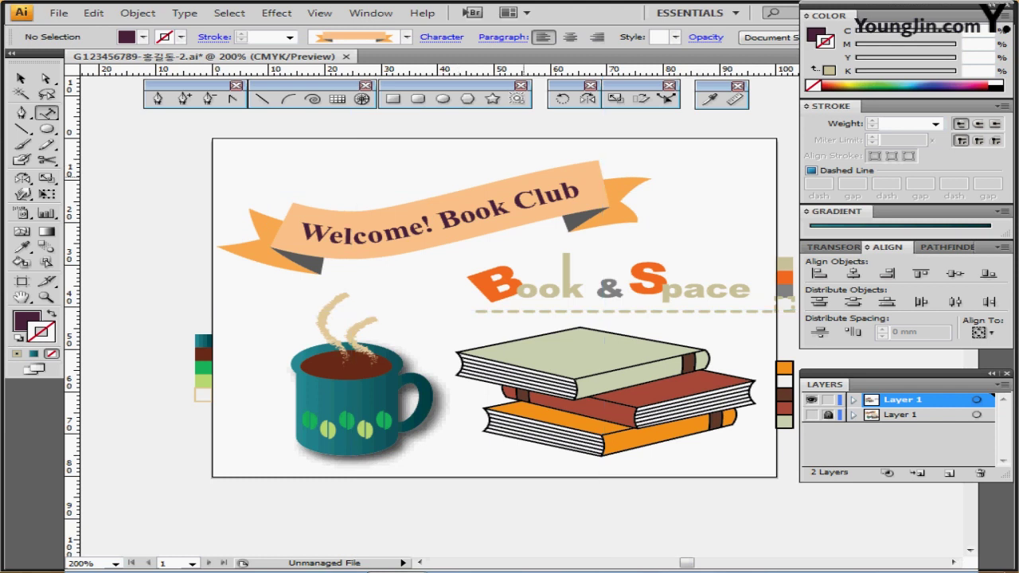
pyautogui.moveTo(535, 176); pyautogui.dragTo(390, 124)
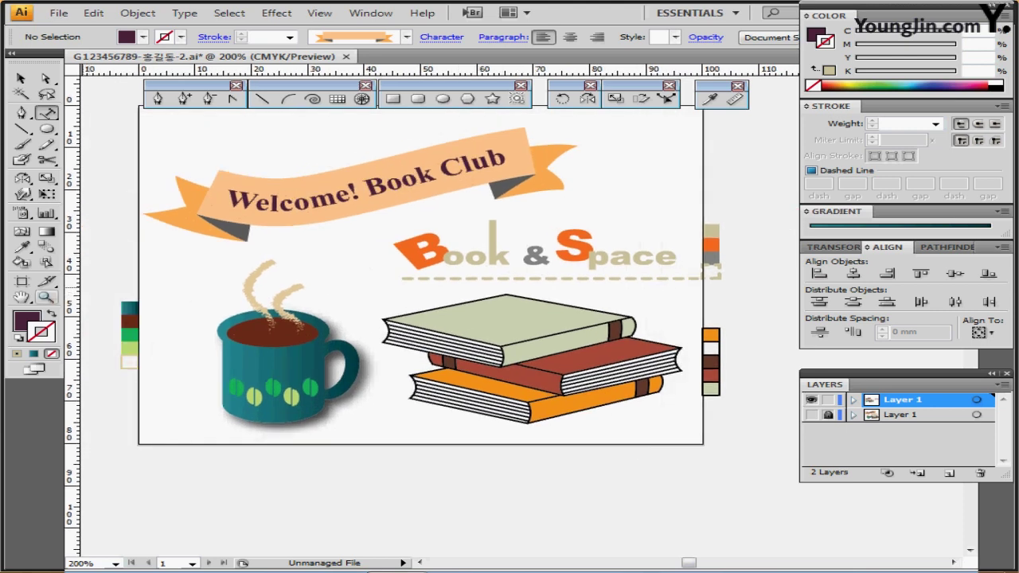
pyautogui.press('h')
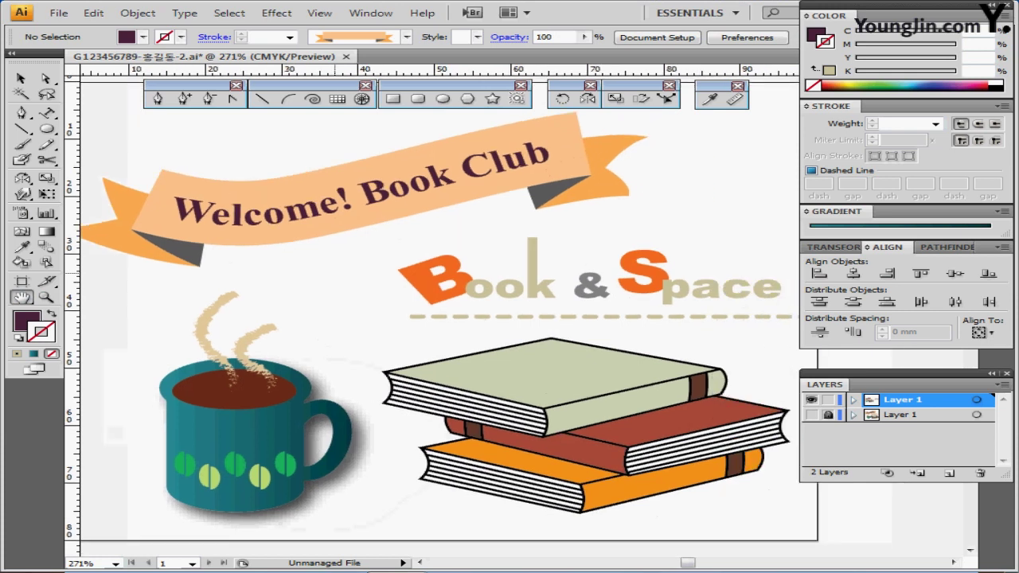
pyautogui.moveTo(334, 274); pyautogui.dragTo(357, 273)
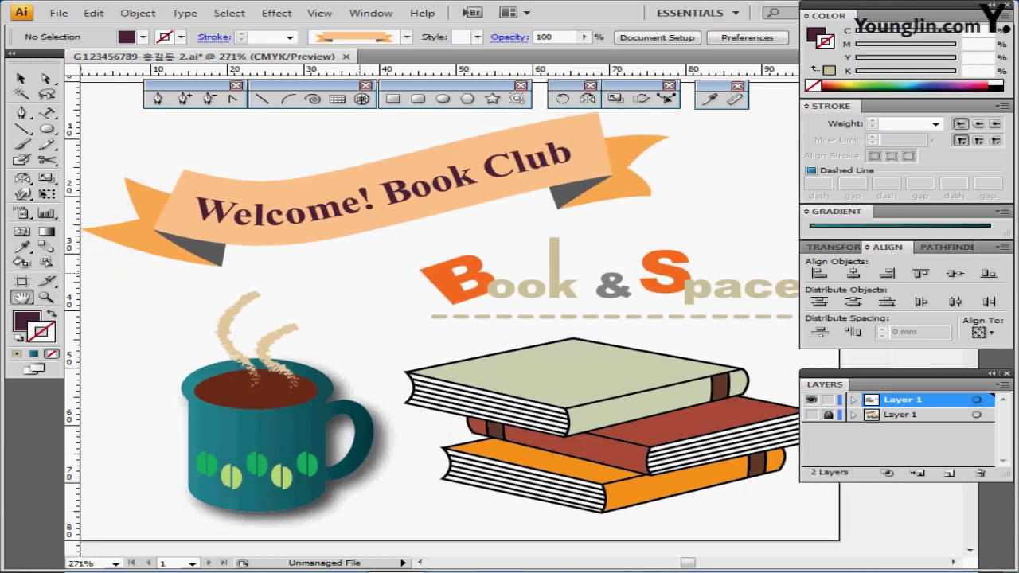